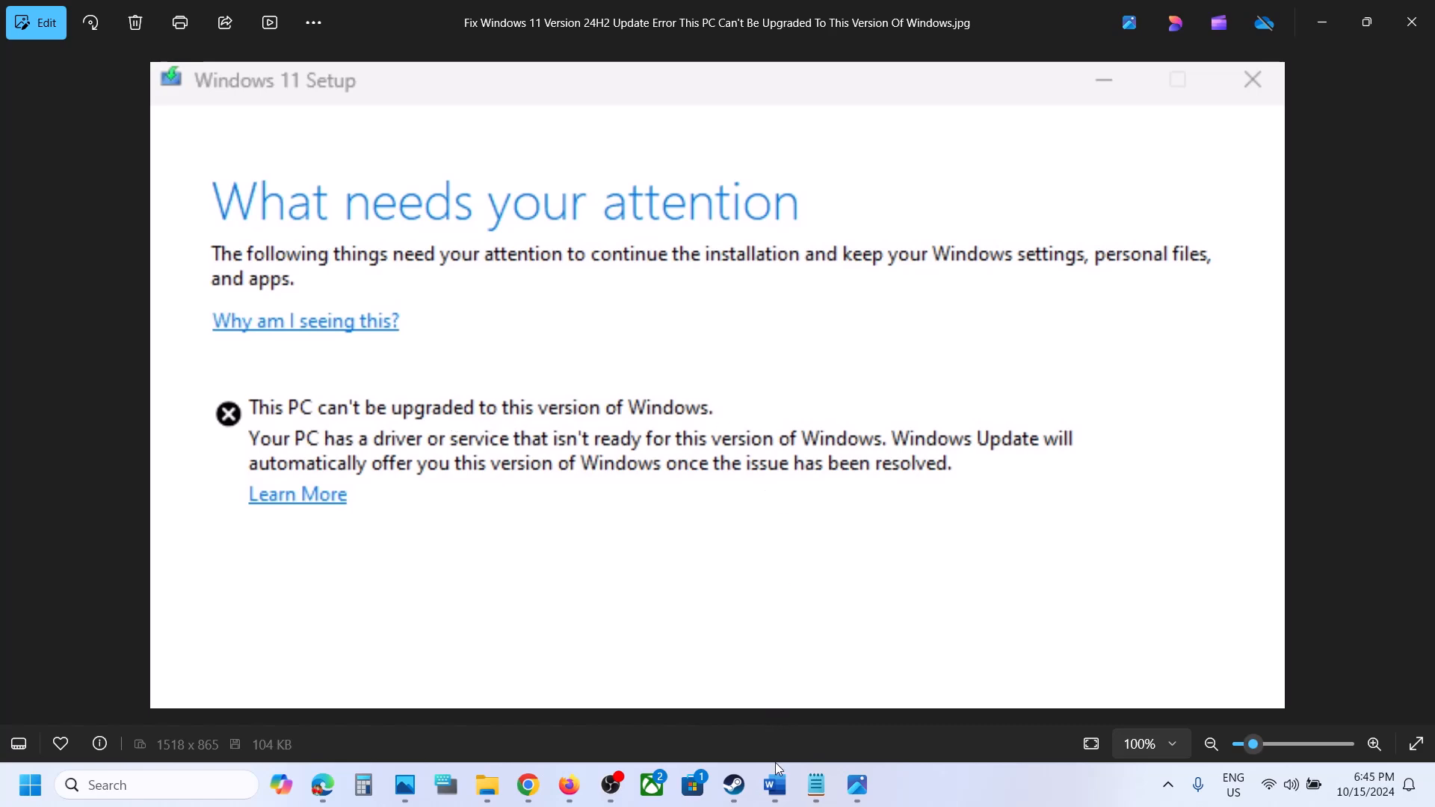
Switch to the Word notes and delete the duplicated word "run" in the "Rename EAC folder" paragraph
left_click(775, 781)
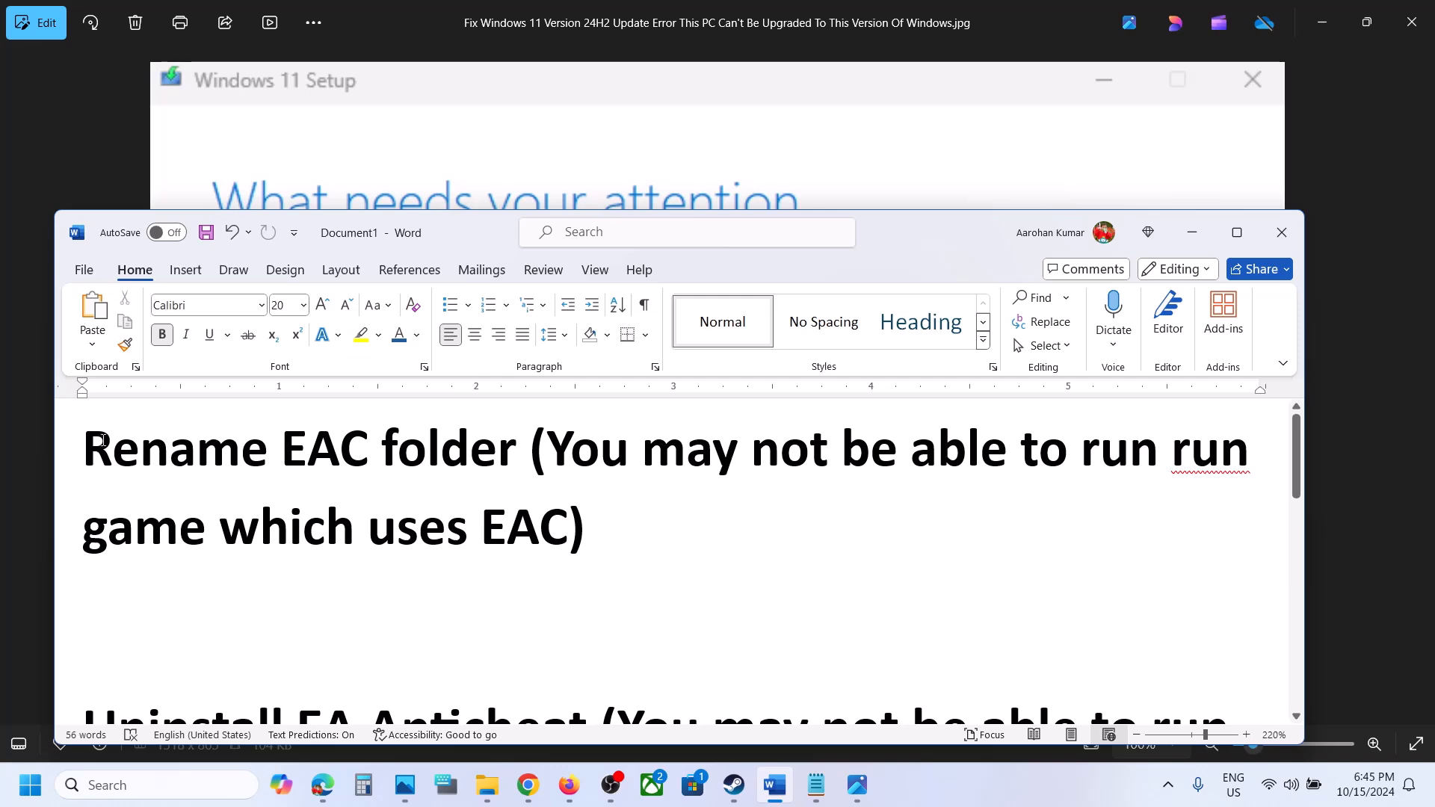
left_click_drag(86, 438, 444, 443)
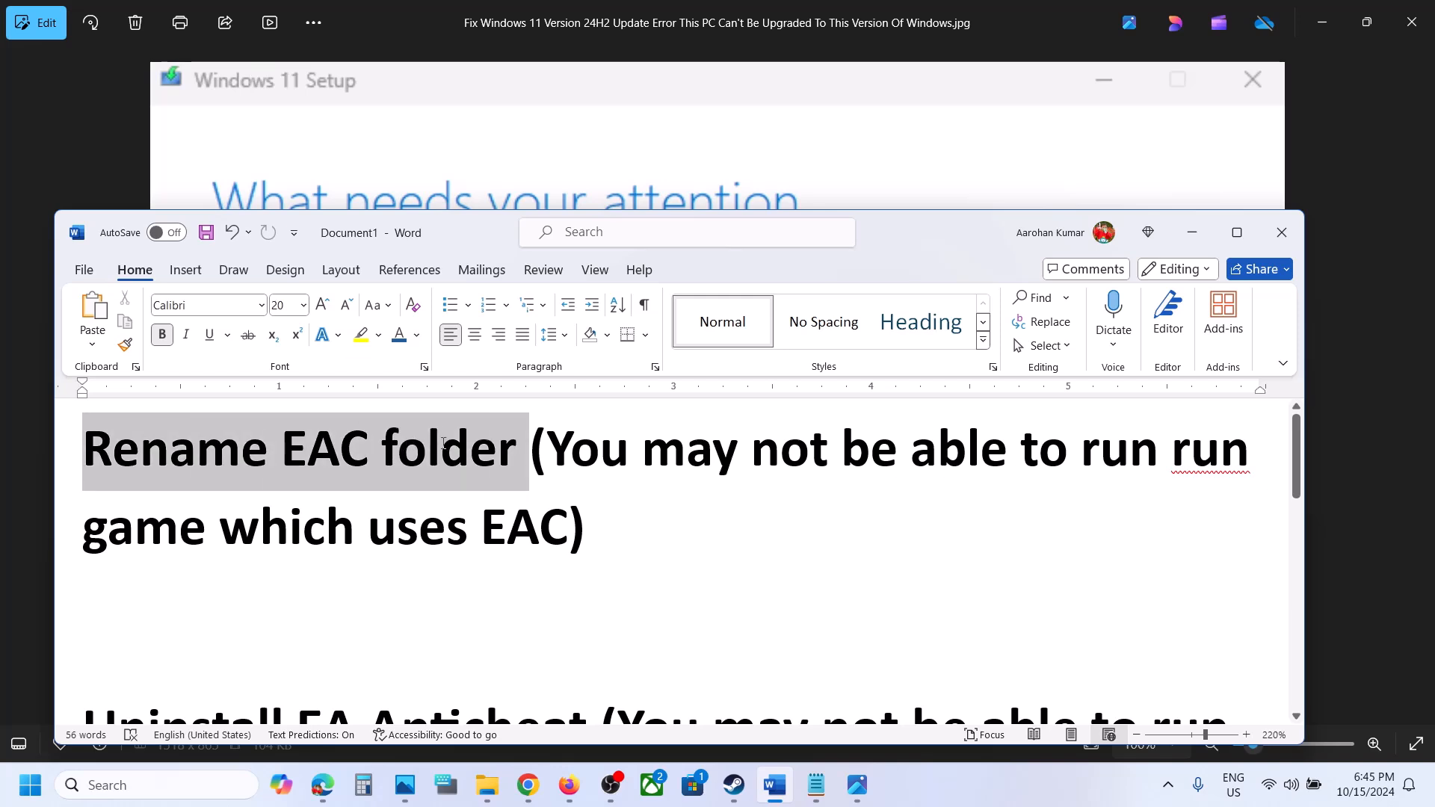
left_click(442, 446)
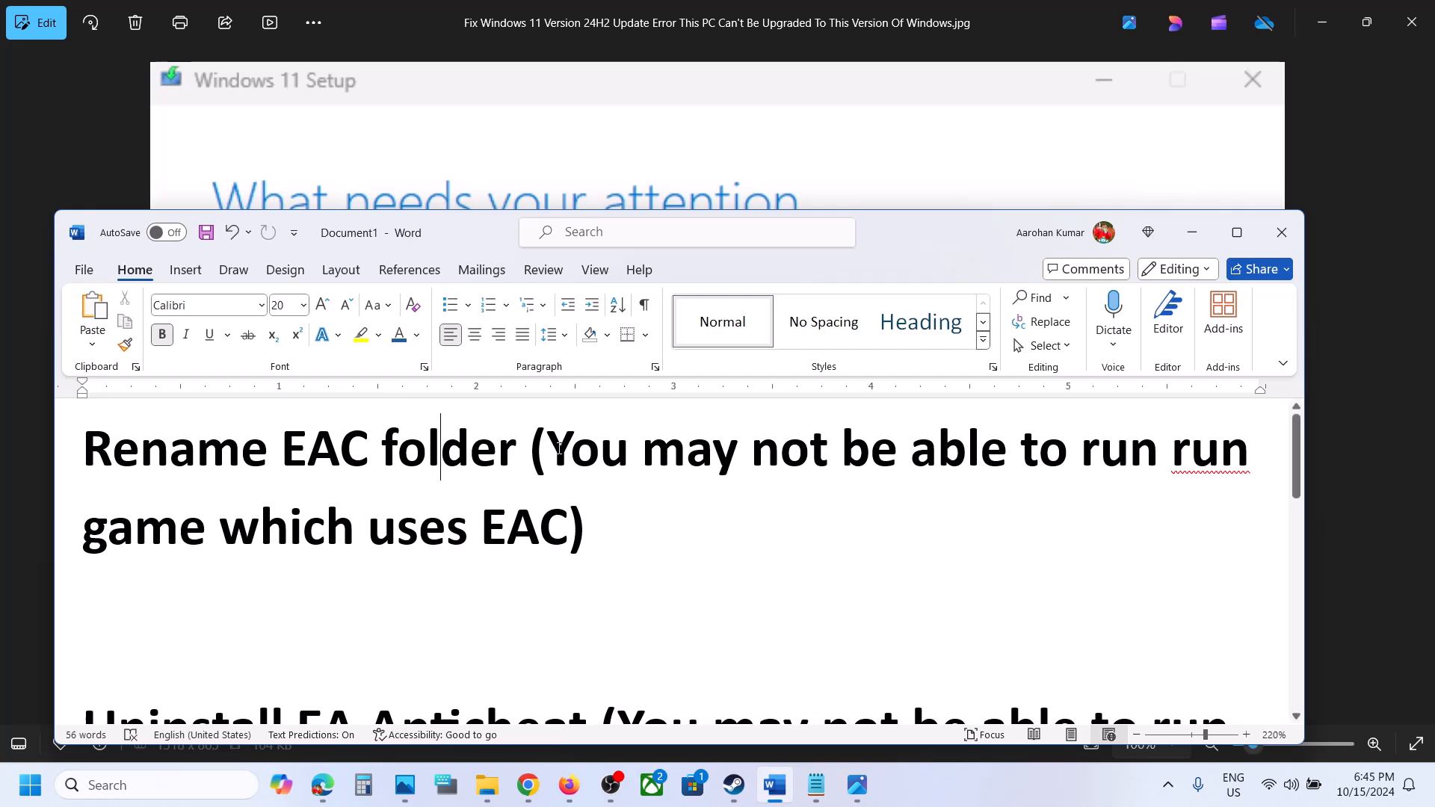
left_click_drag(548, 455, 505, 523)
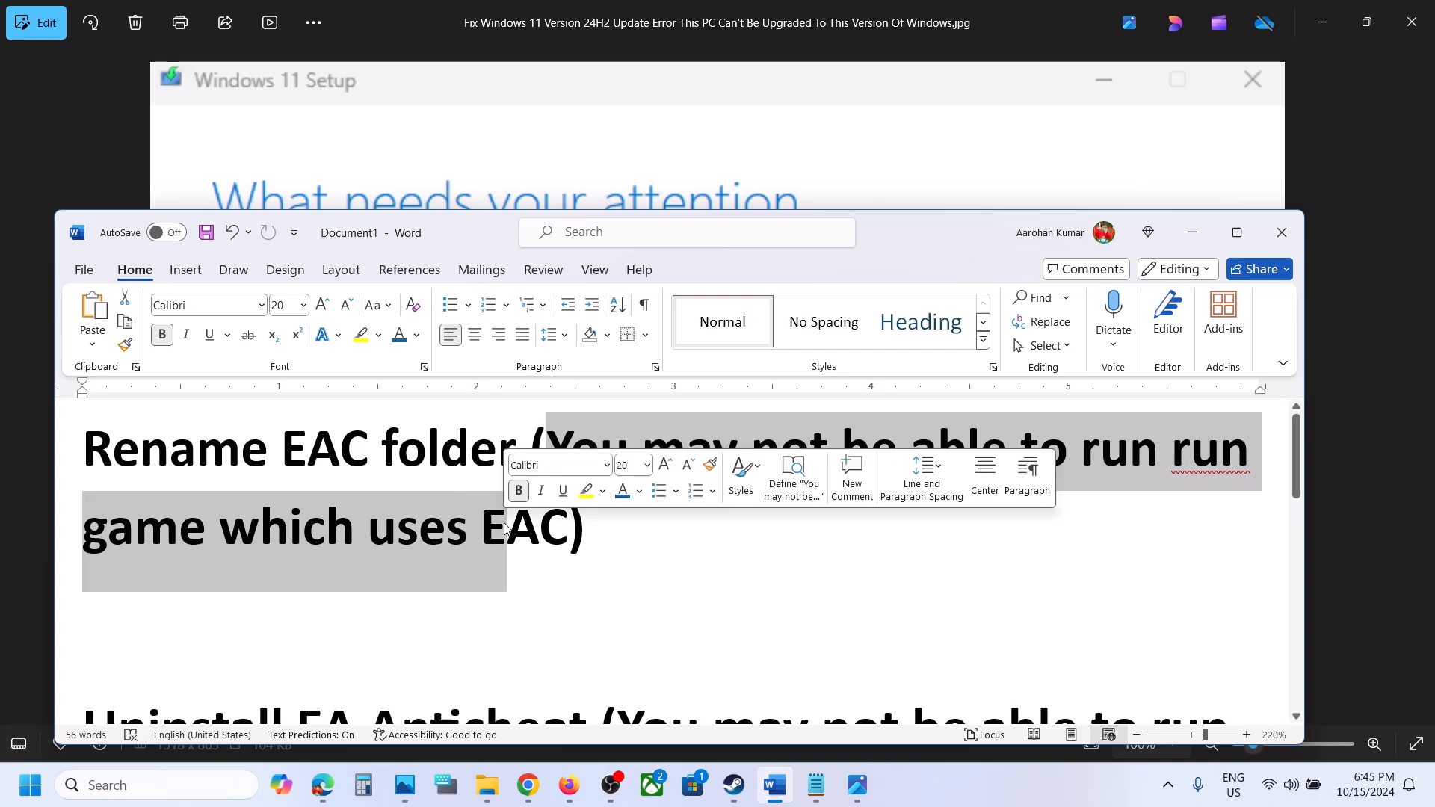
left_click(505, 523)
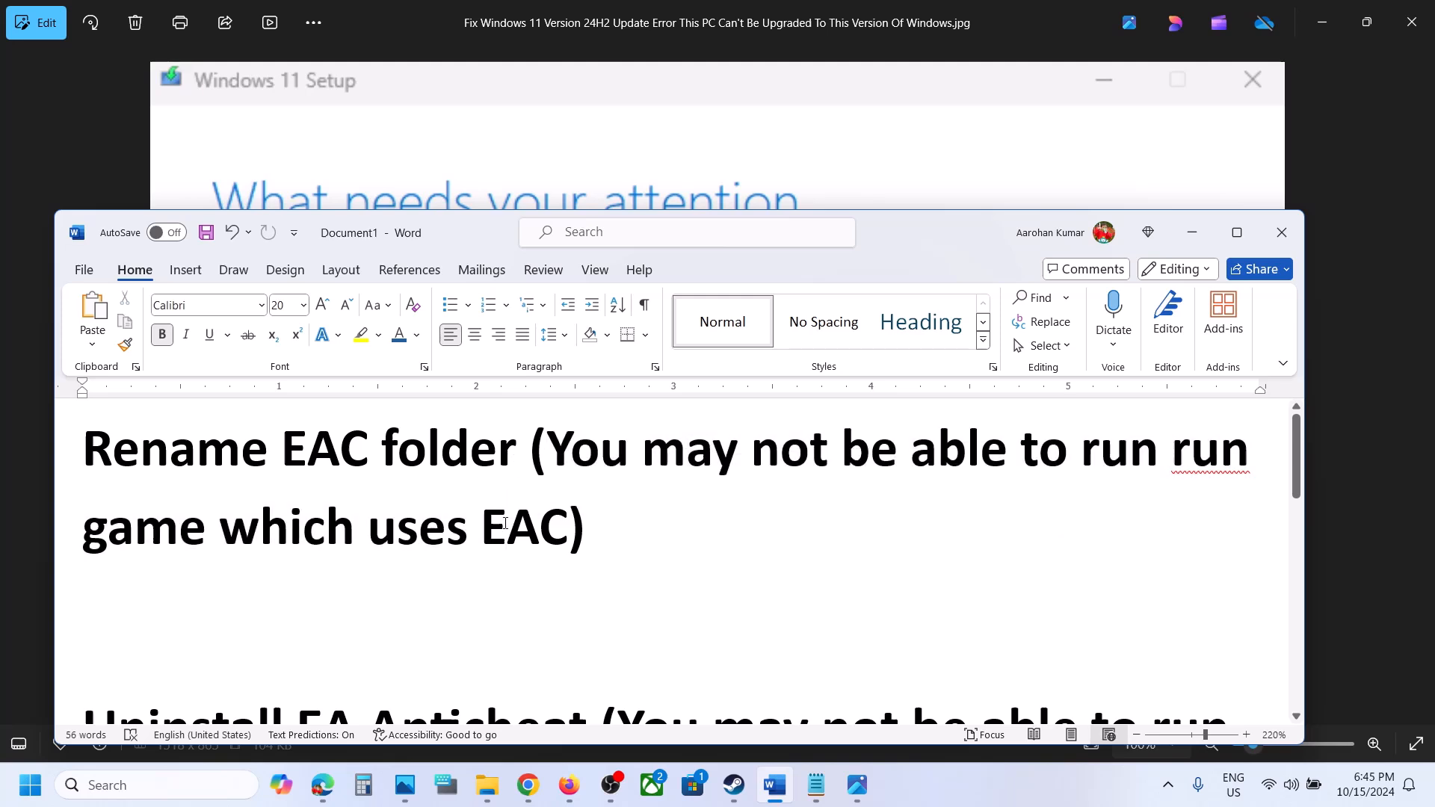
double_click(1118, 457)
key("Delete")
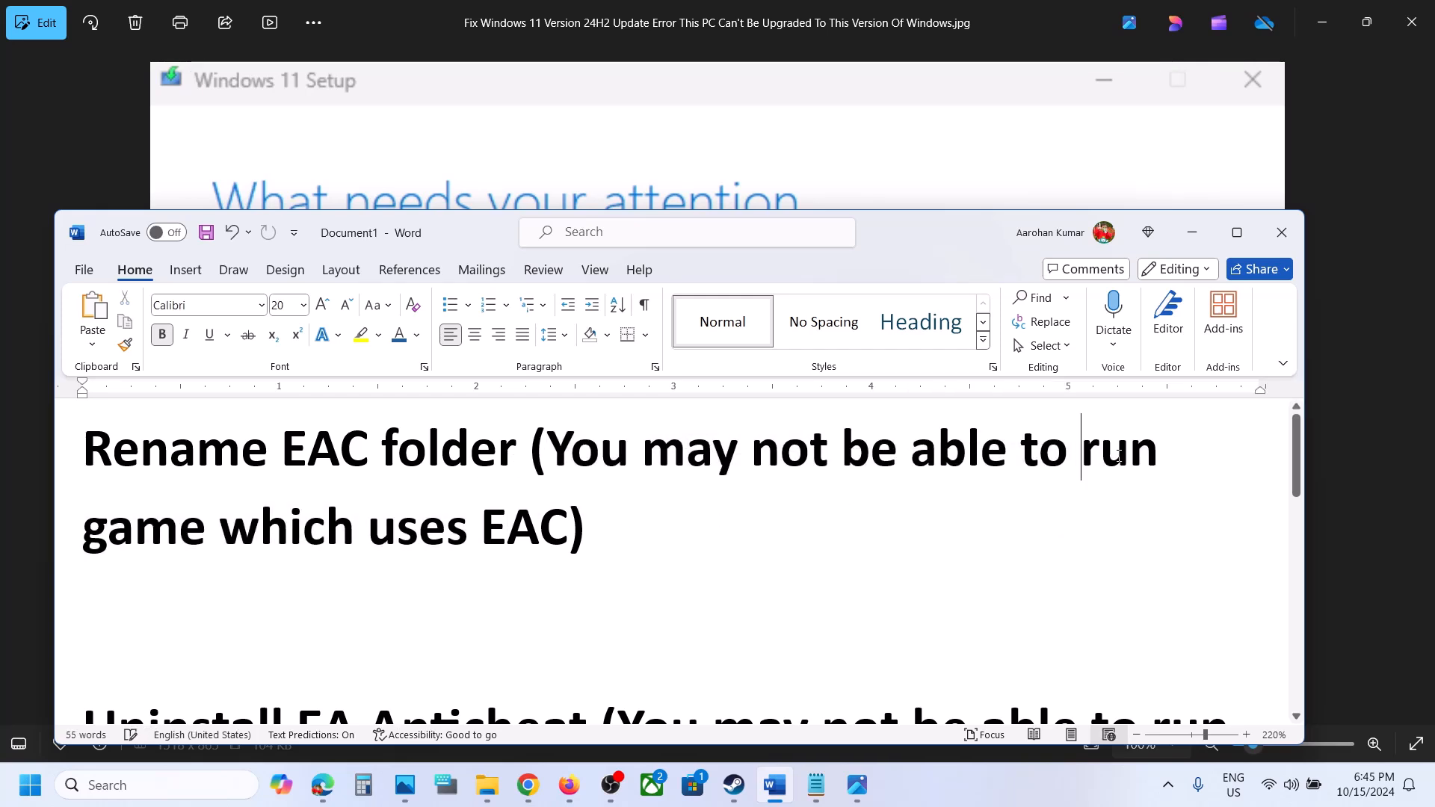
Open a new File Explorer window and go to the Program Files (x86) folder on the C: drive
left_click(488, 784)
right_click(490, 787)
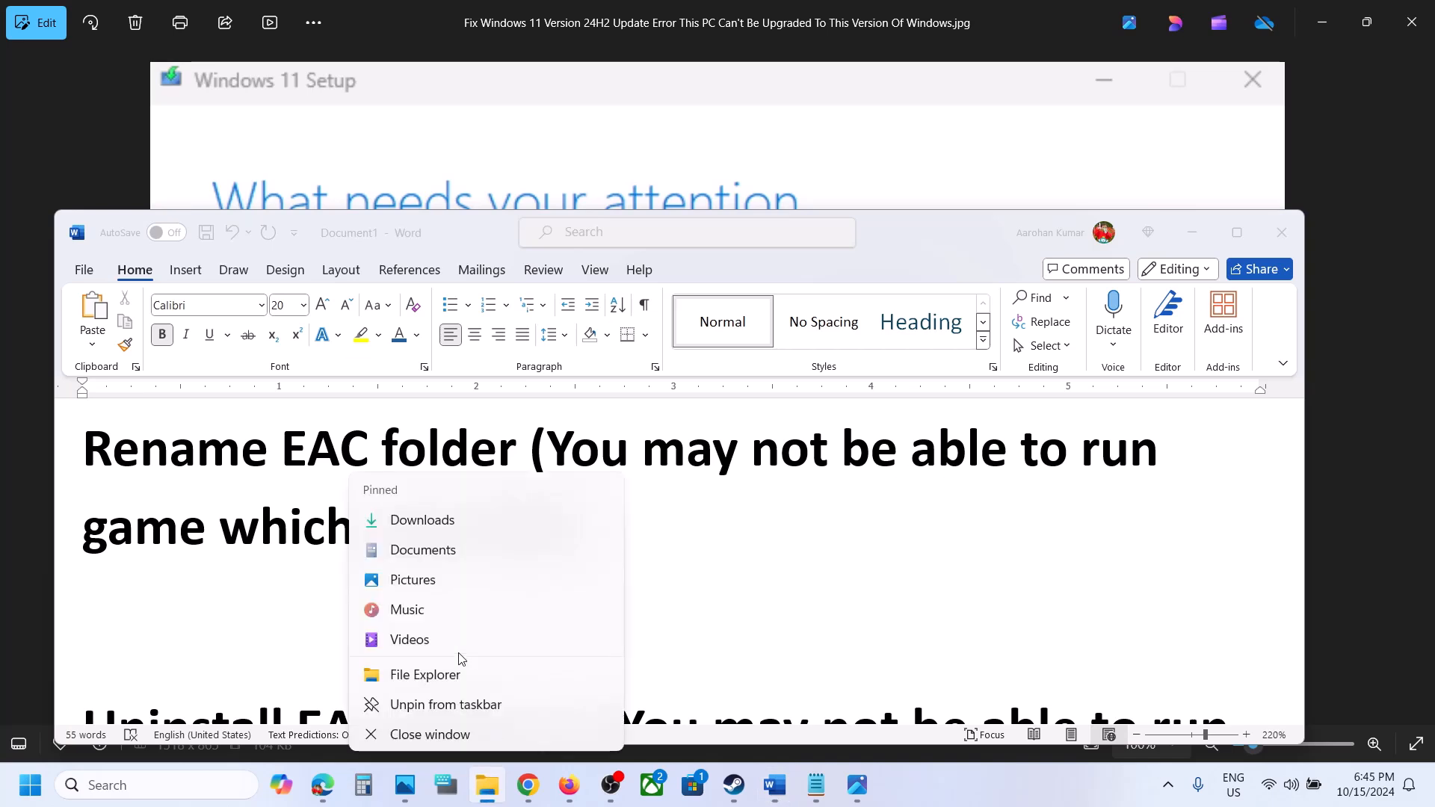
left_click(425, 673)
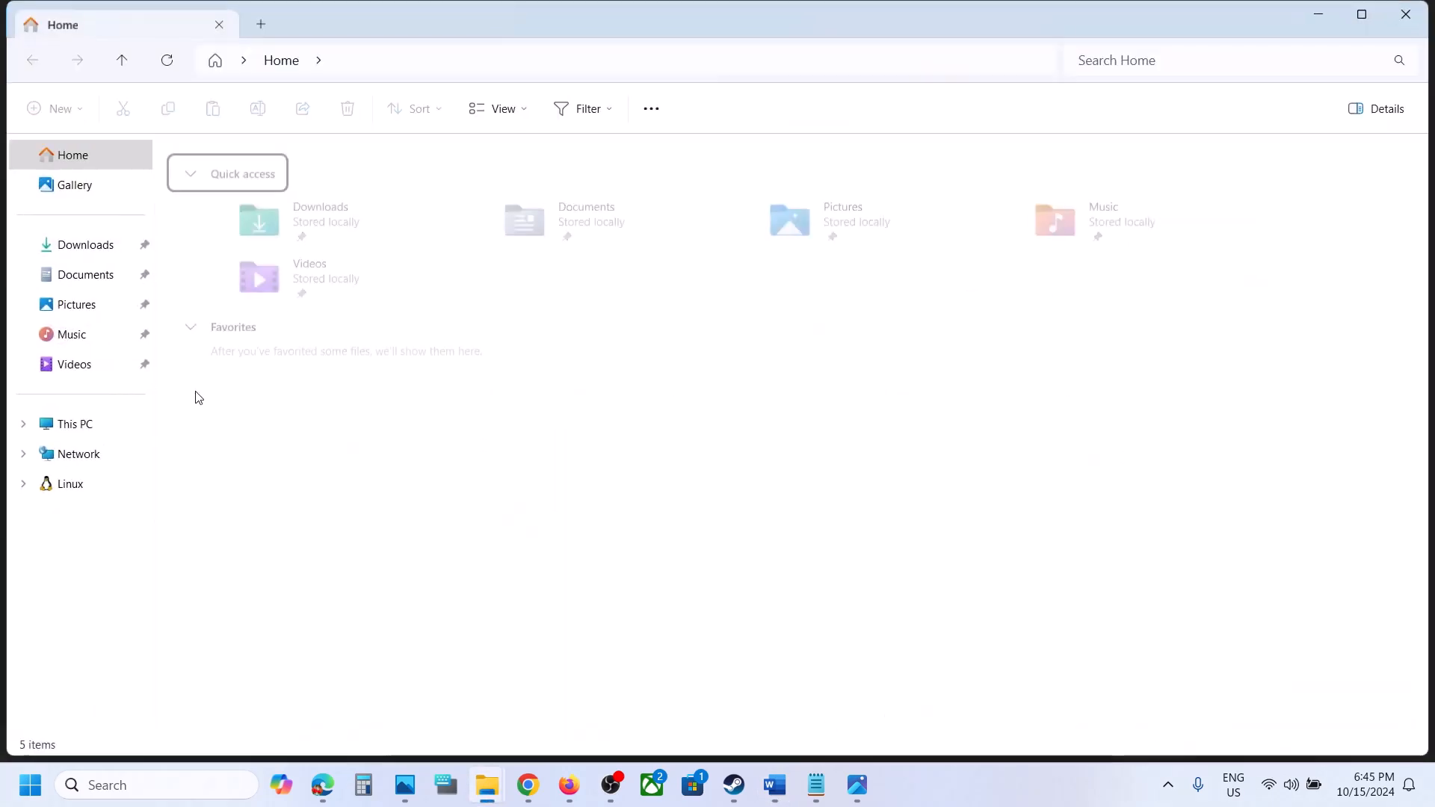
left_click(77, 424)
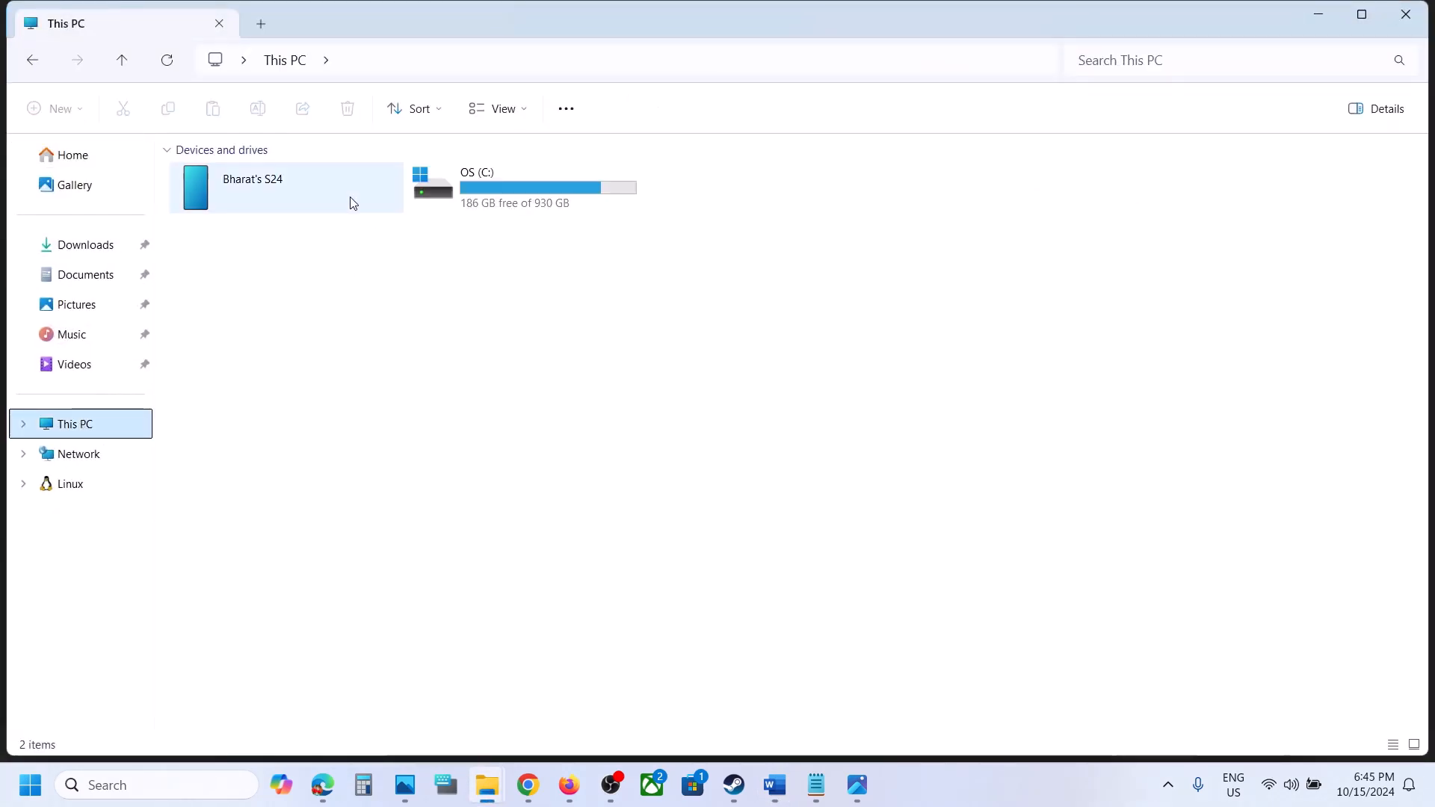
double_click(505, 187)
scroll(284, 498, "down", 1)
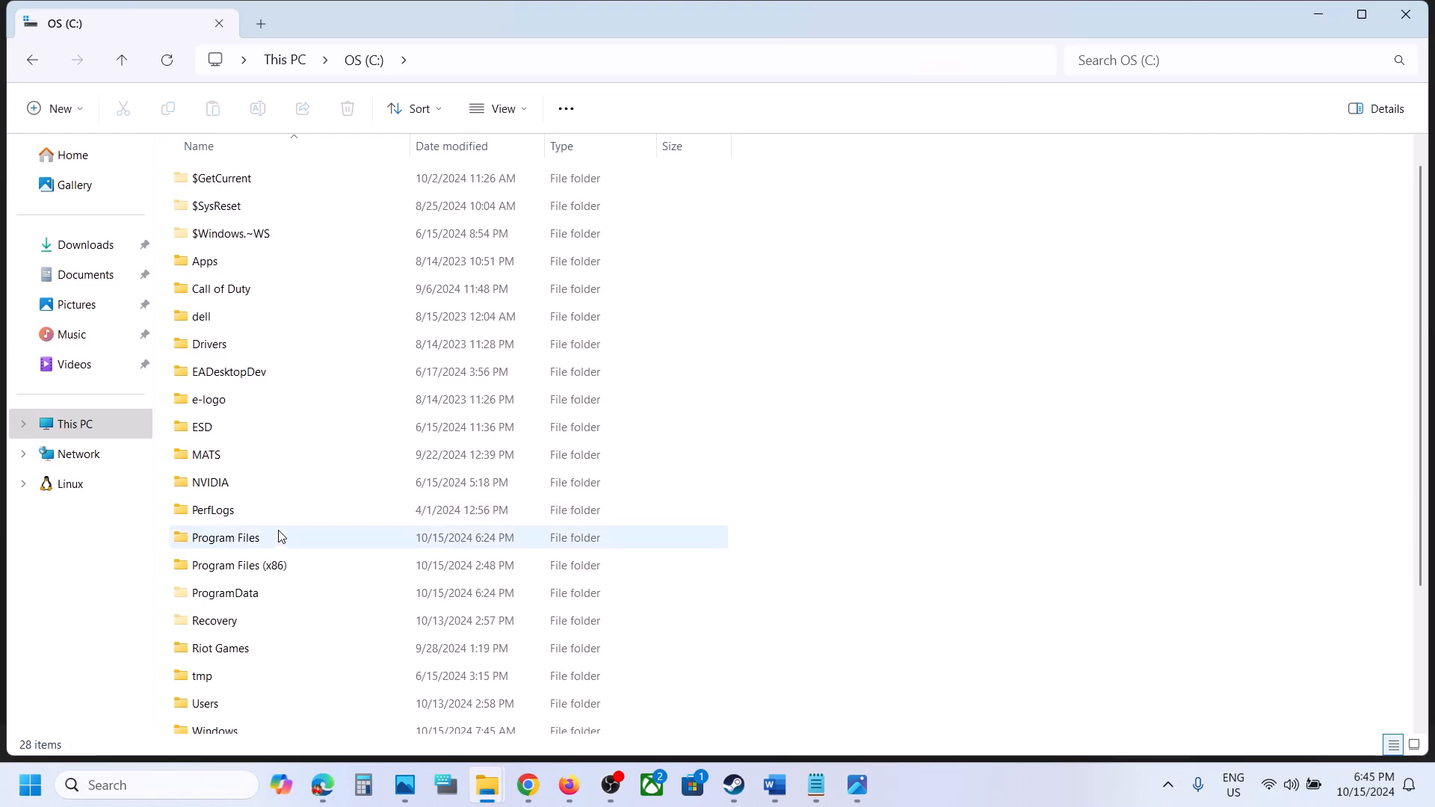
double_click(247, 565)
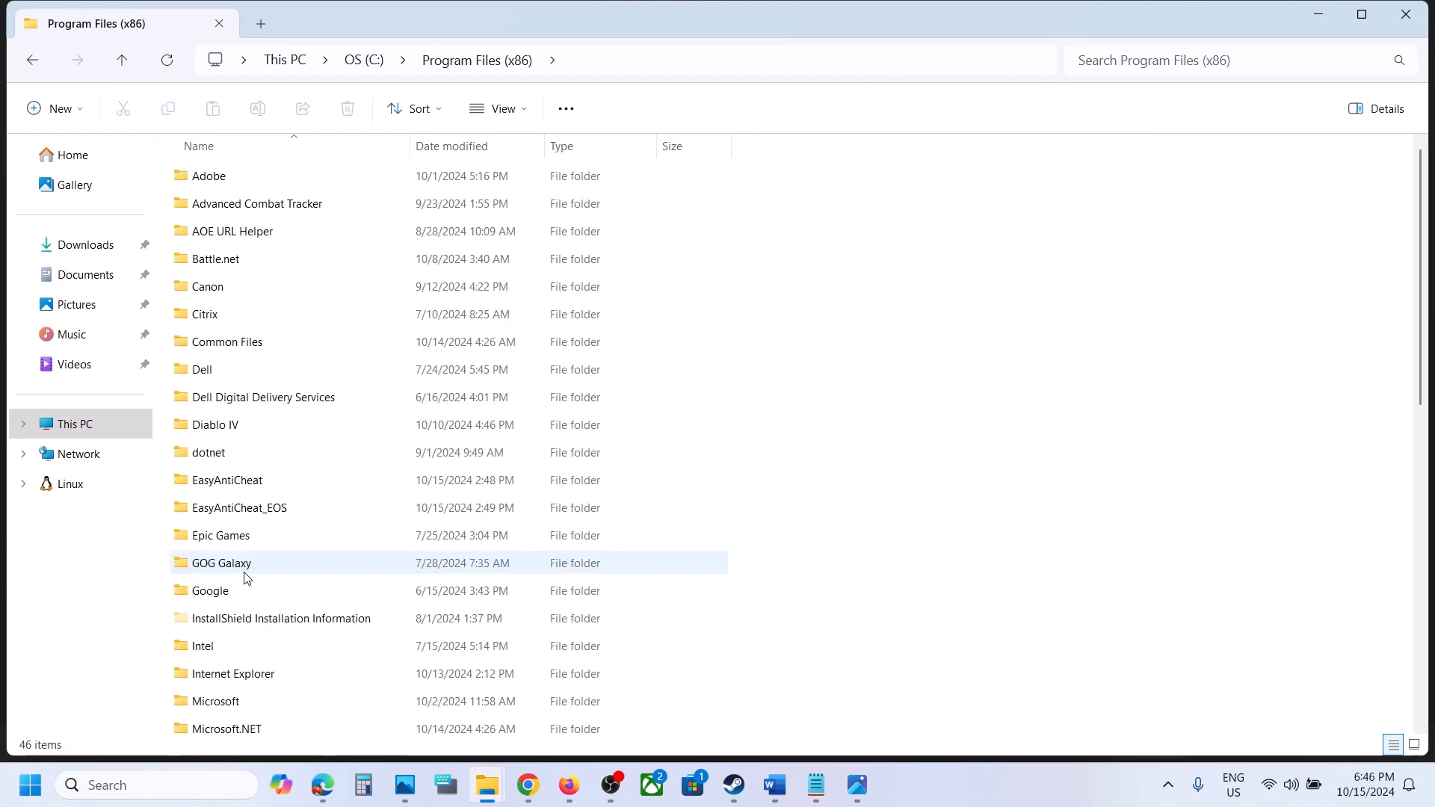
Rename the EasyAntiCheat folder to EasyAntiCheat.old
left_click(236, 482)
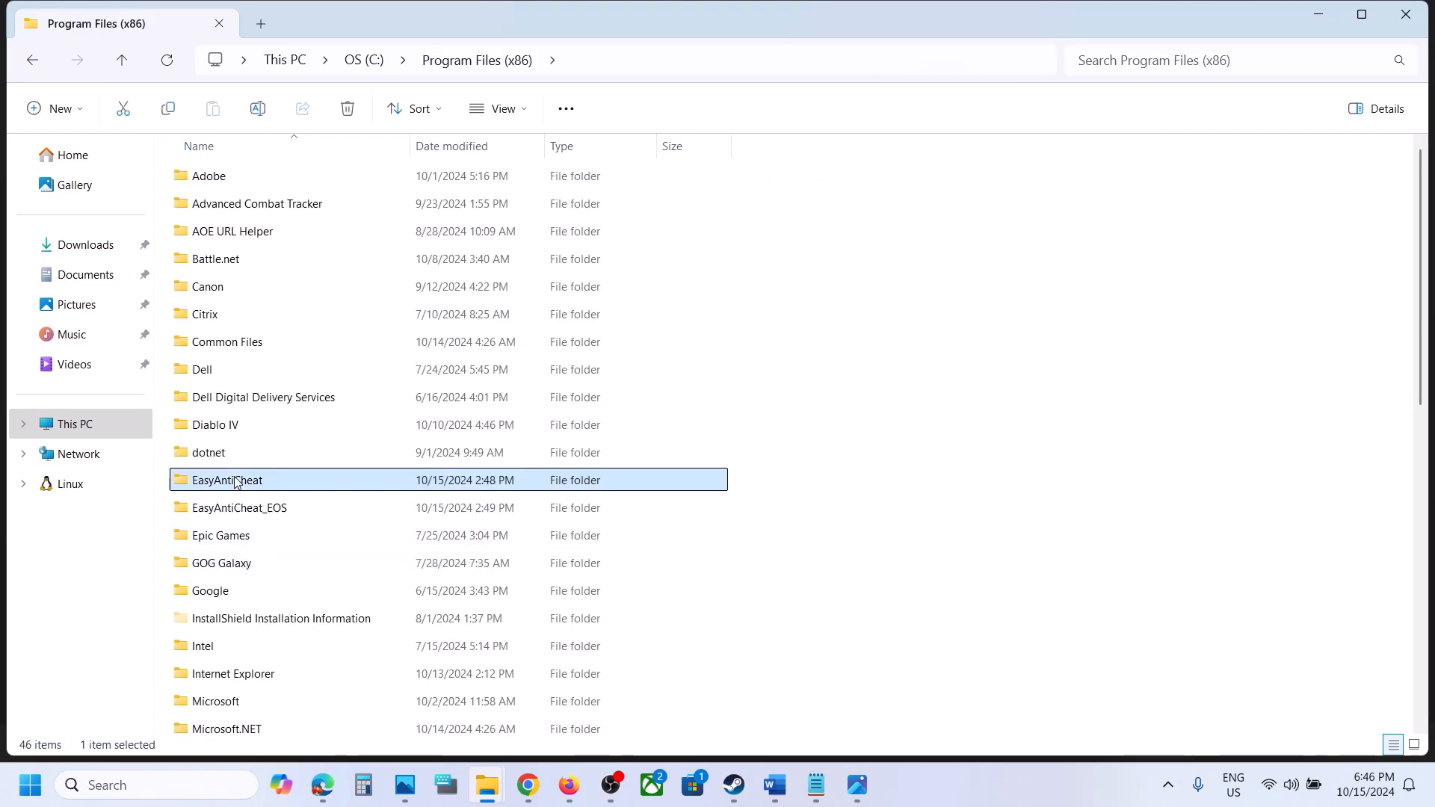
right_click(236, 482)
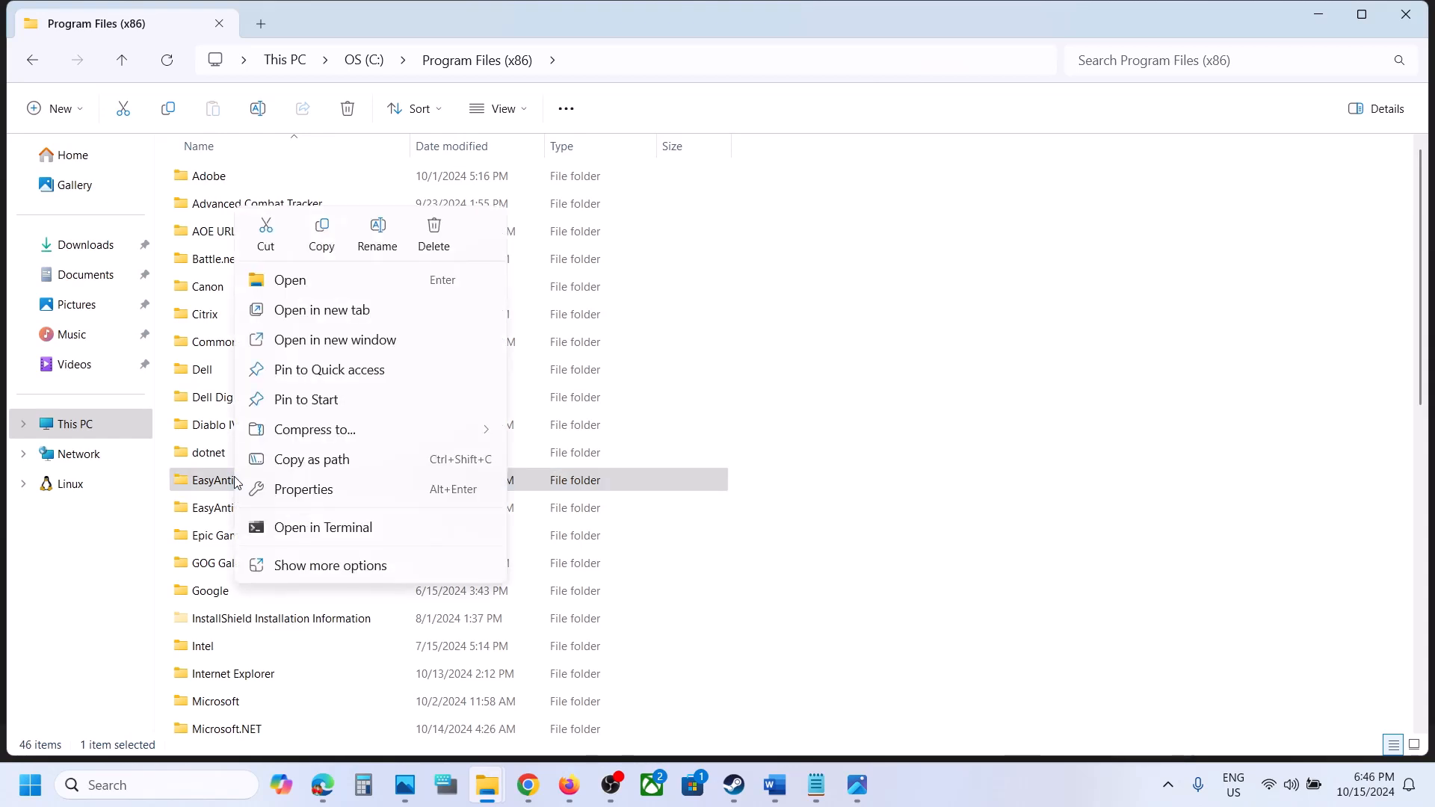
left_click(377, 232)
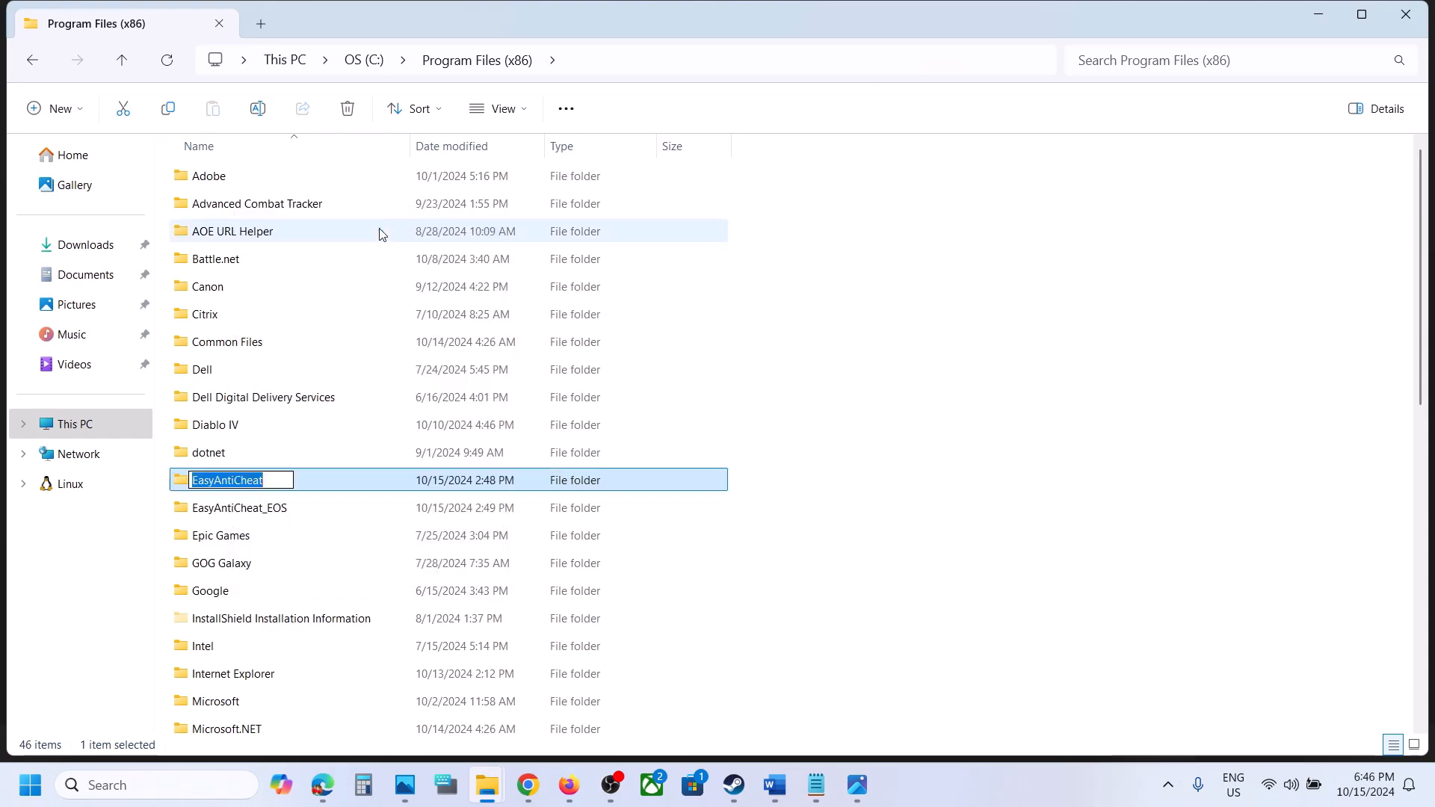
left_click(281, 474)
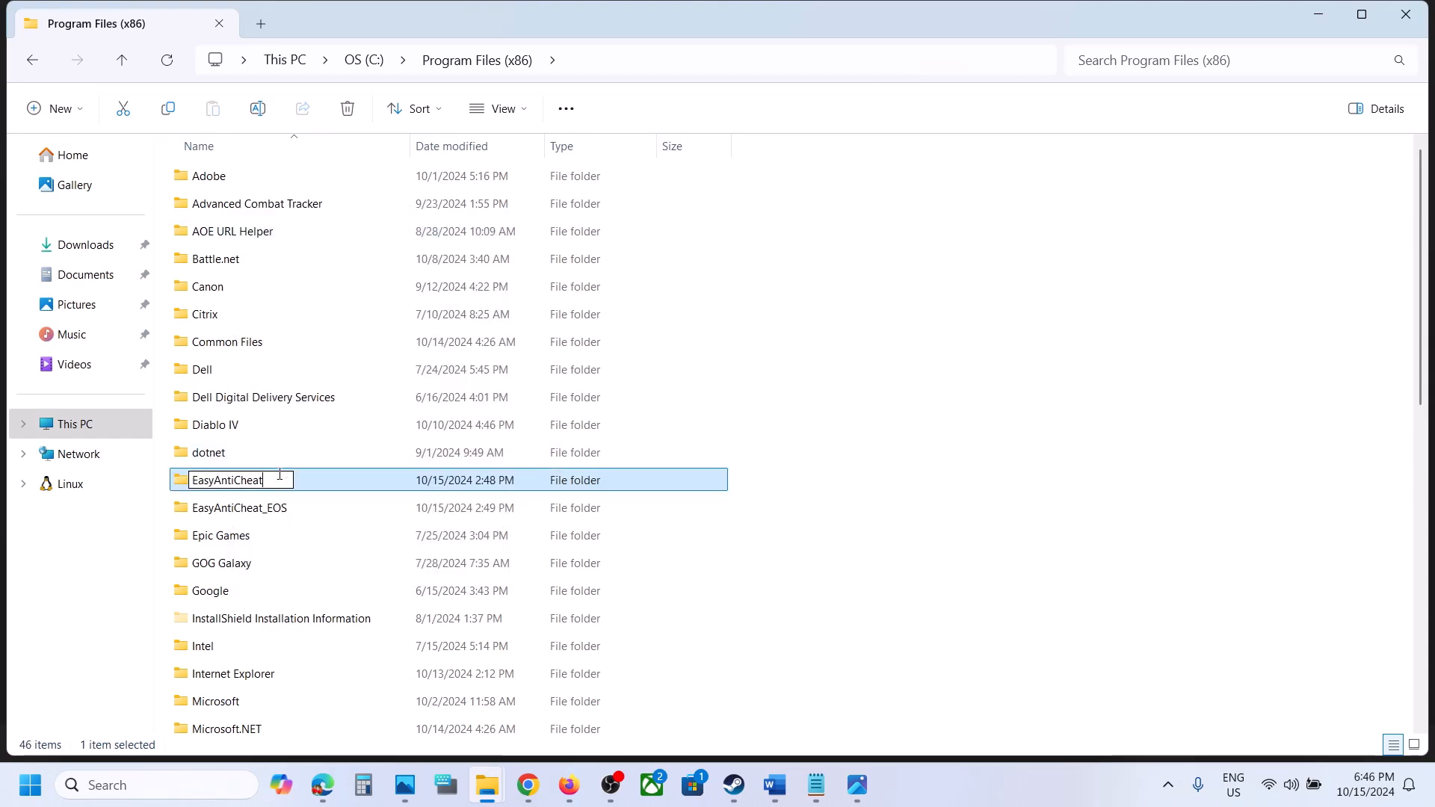
type(".old")
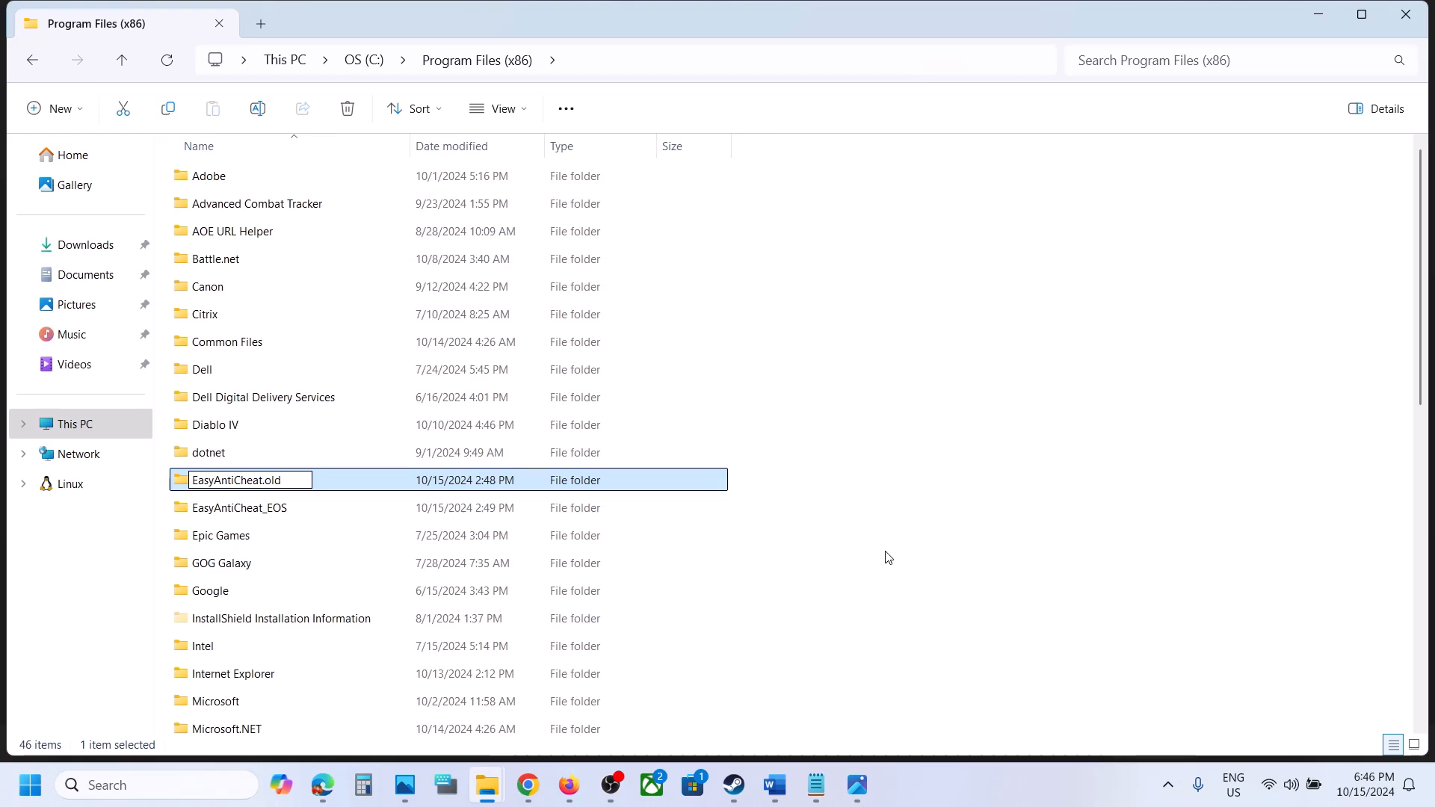
left_click(887, 558)
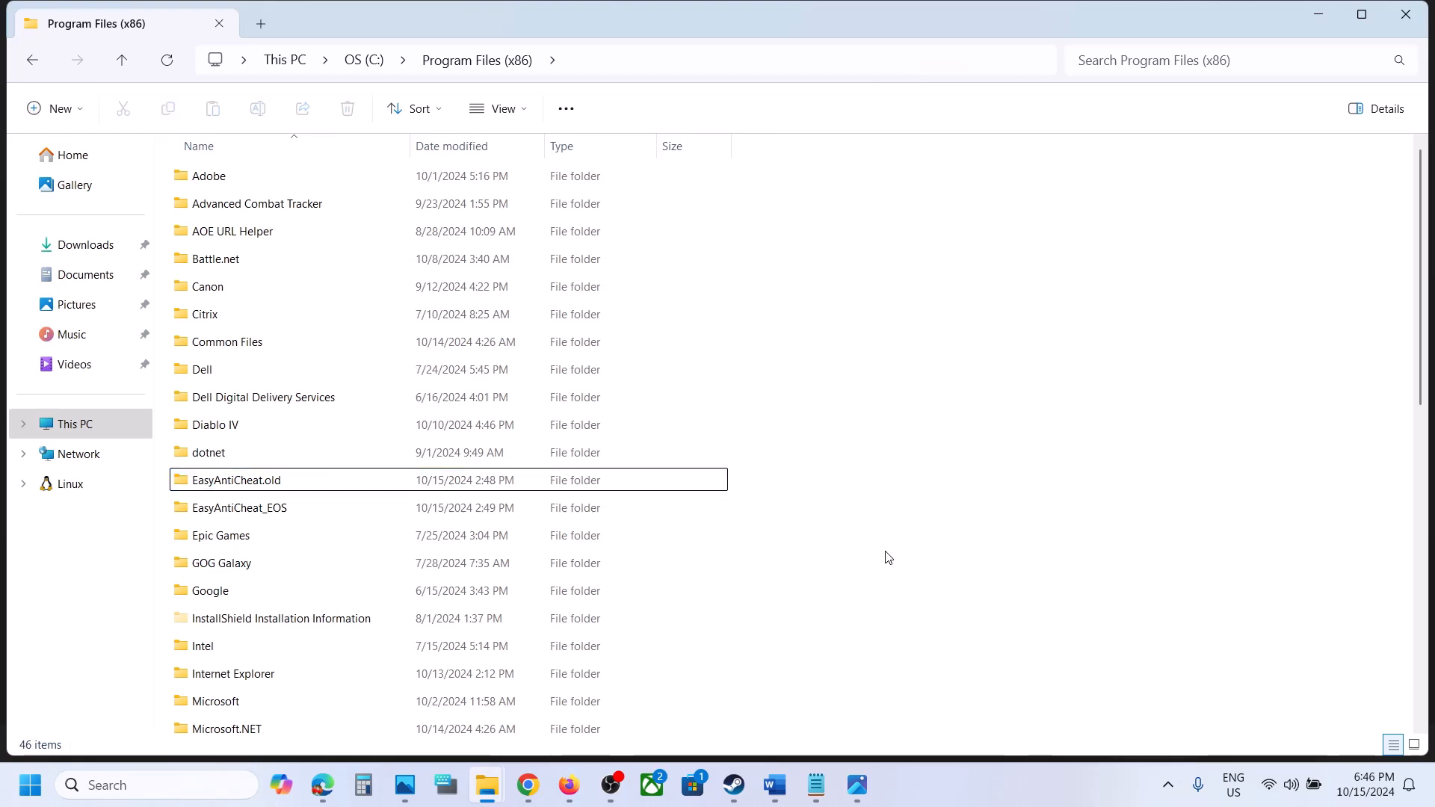
Rename the EasyAntiCheat_EOS folder to EasyAntiCheat_EOS.old
left_click(248, 511)
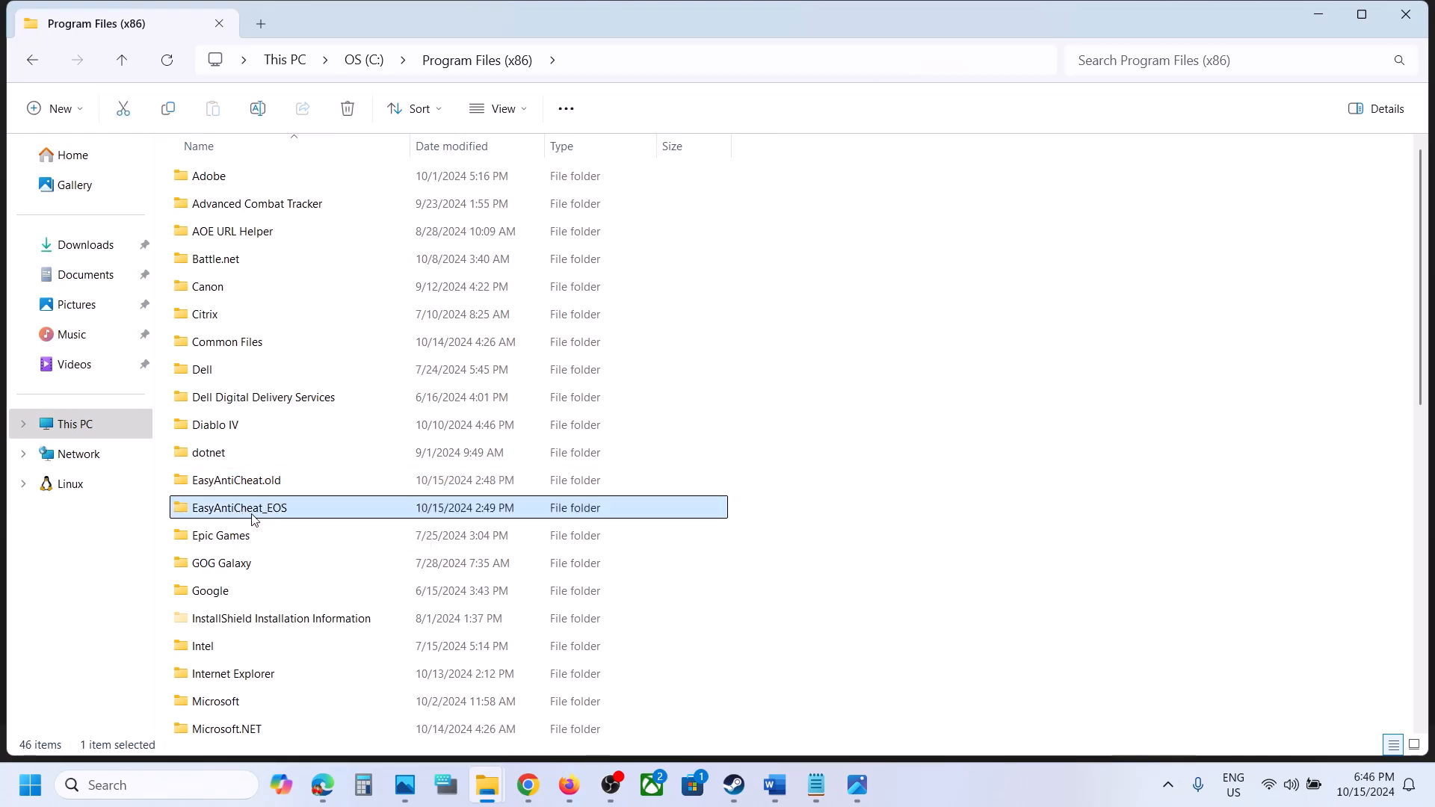
right_click(255, 516)
left_click(401, 533)
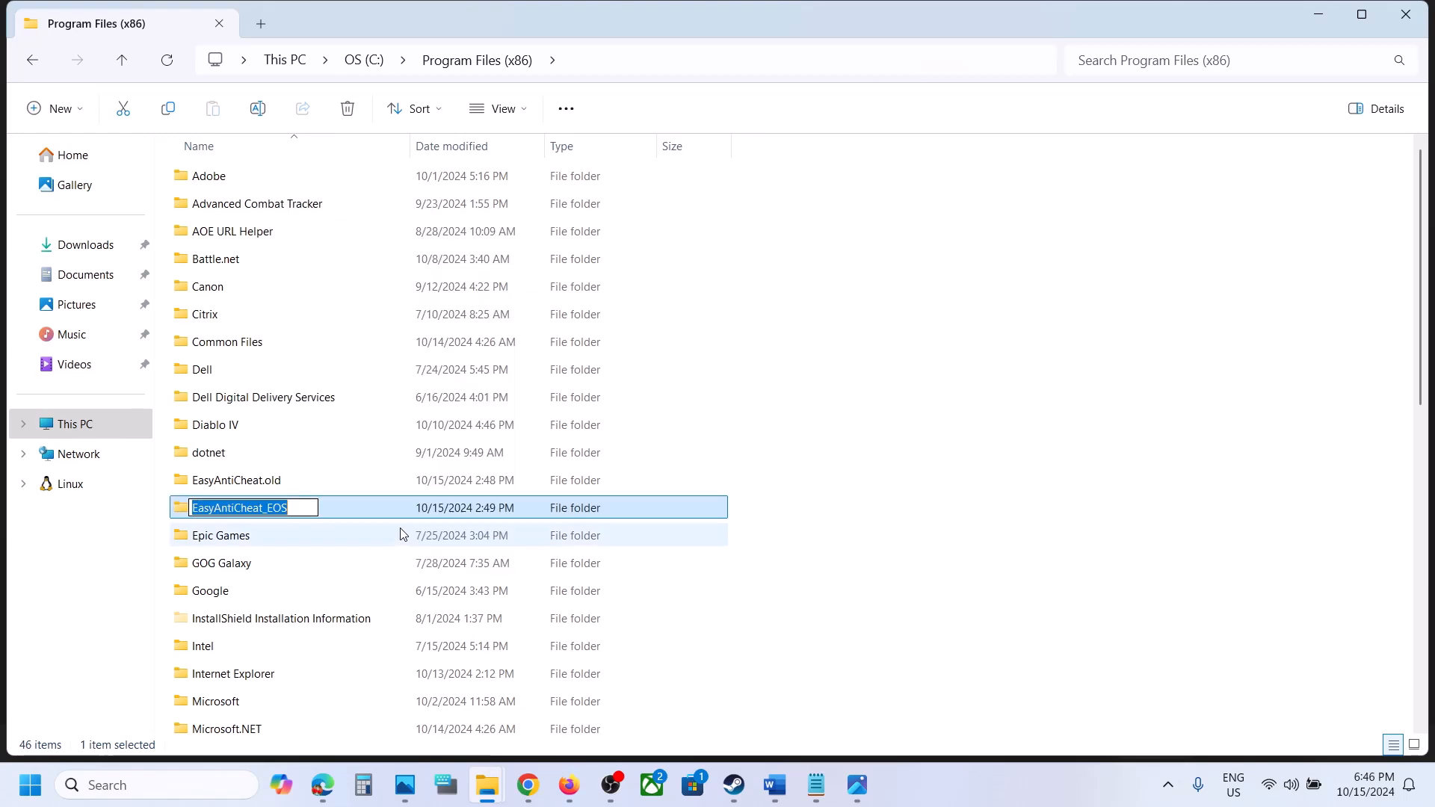
key("End")
type(".")
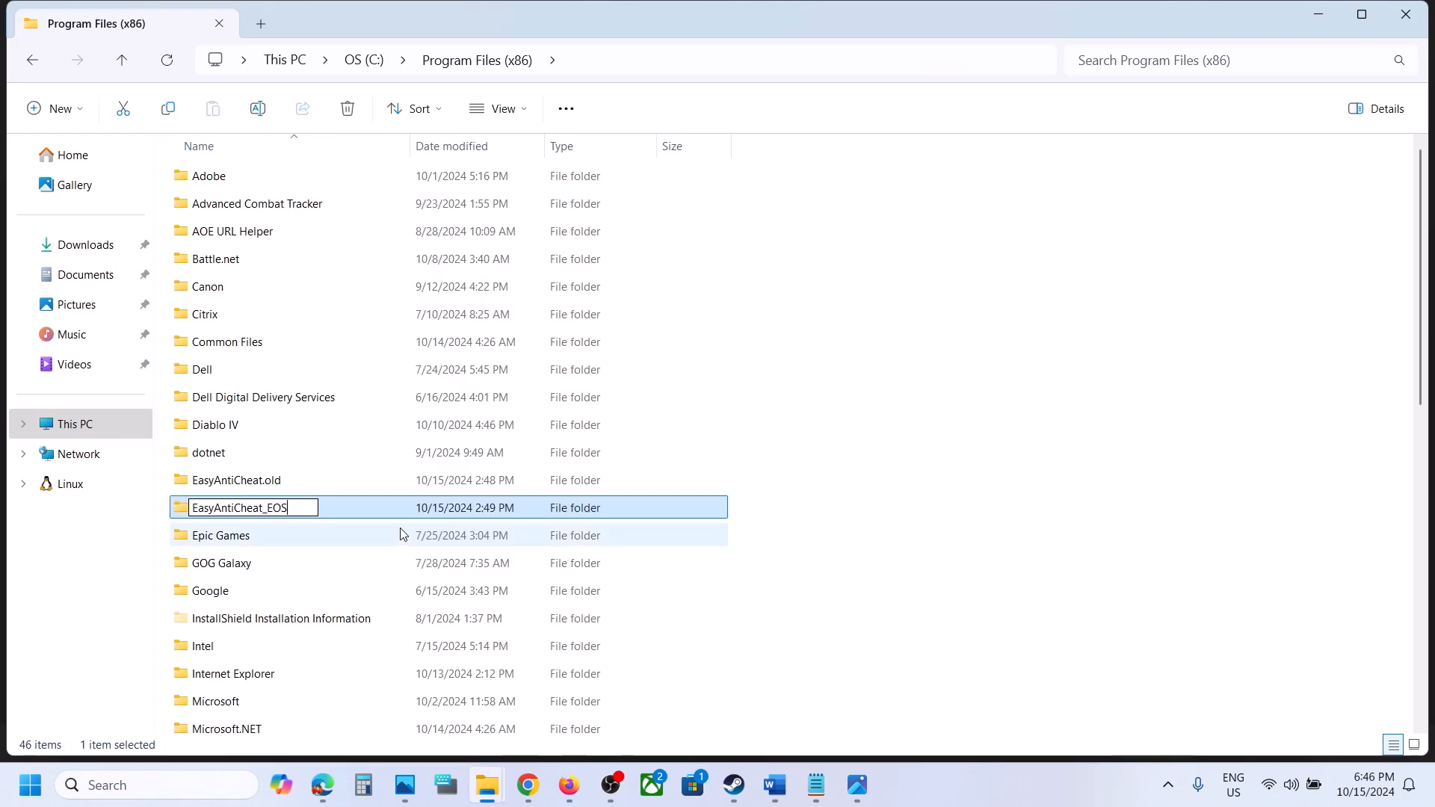
type("old")
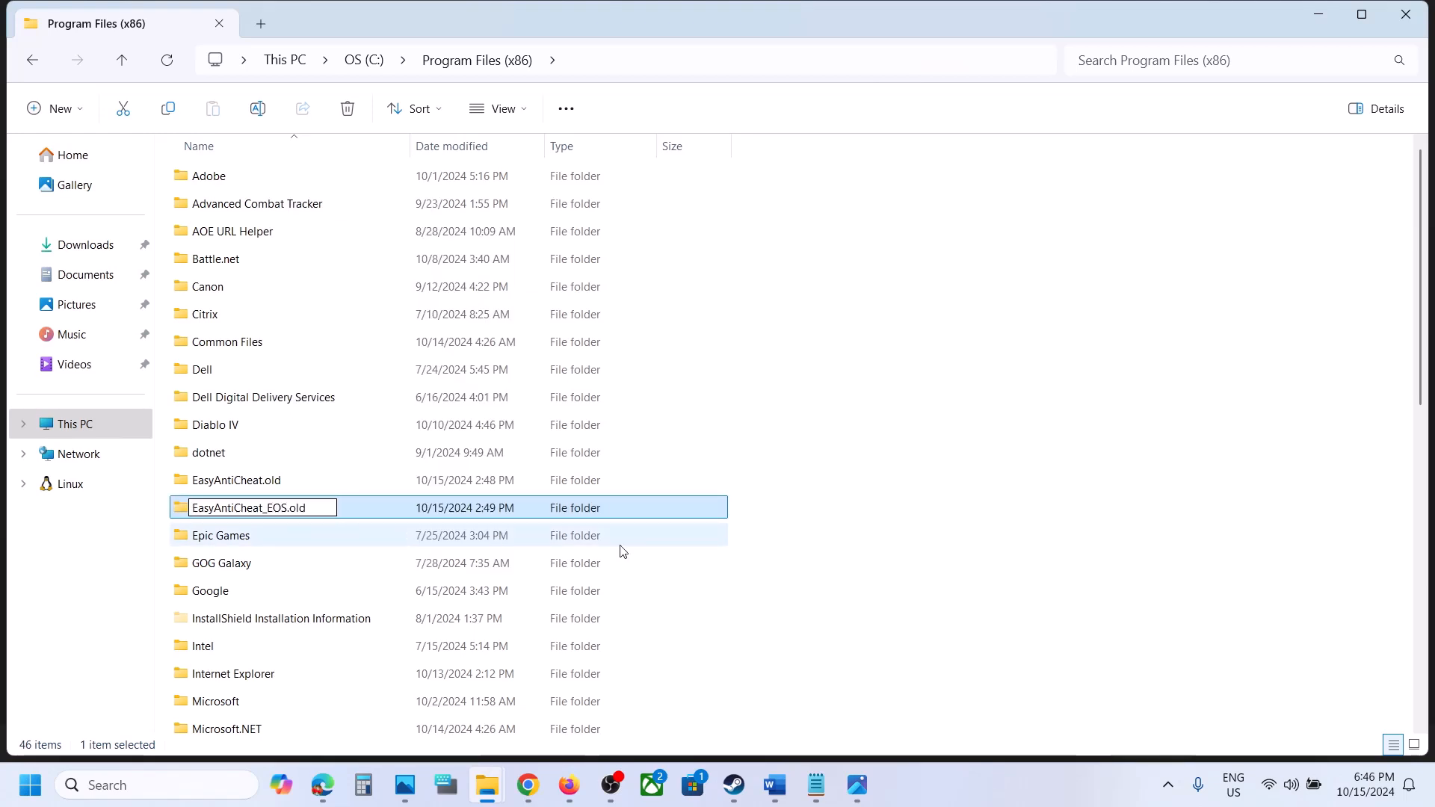
key("Return")
left_click(870, 607)
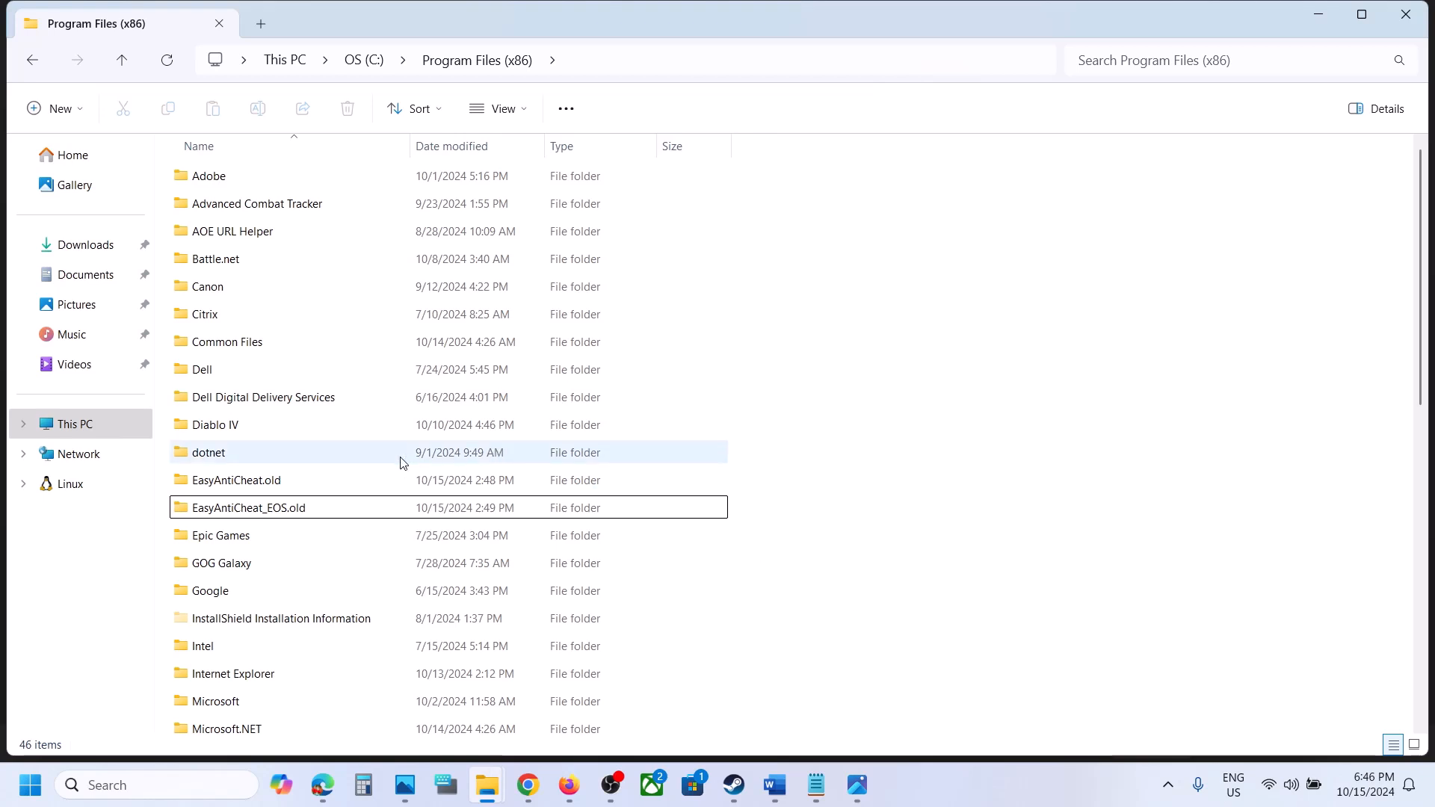
Go to C:\Program Files\EA\AC and launch EAAntiCheat.Installer
left_click(132, 65)
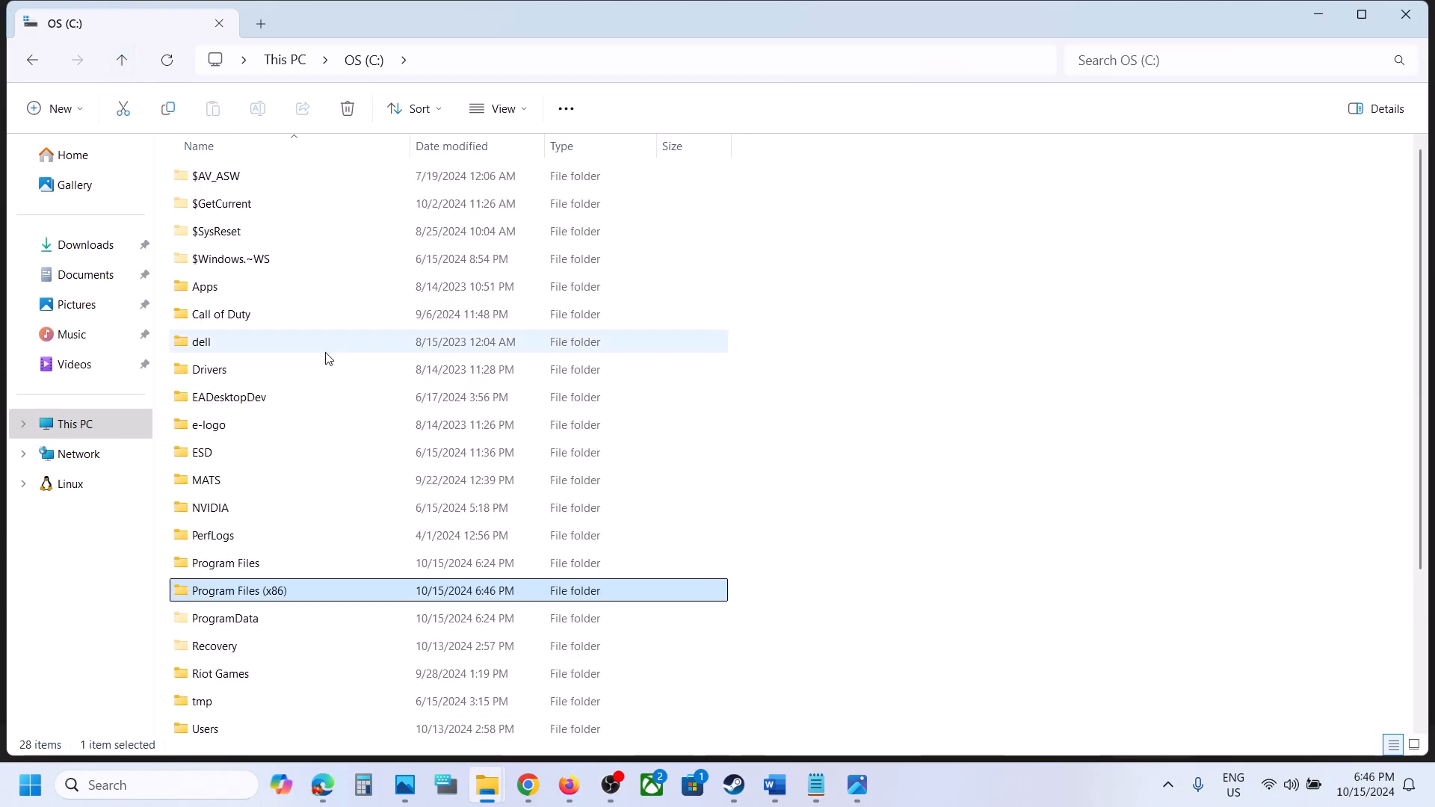
left_click(255, 568)
double_click(256, 568)
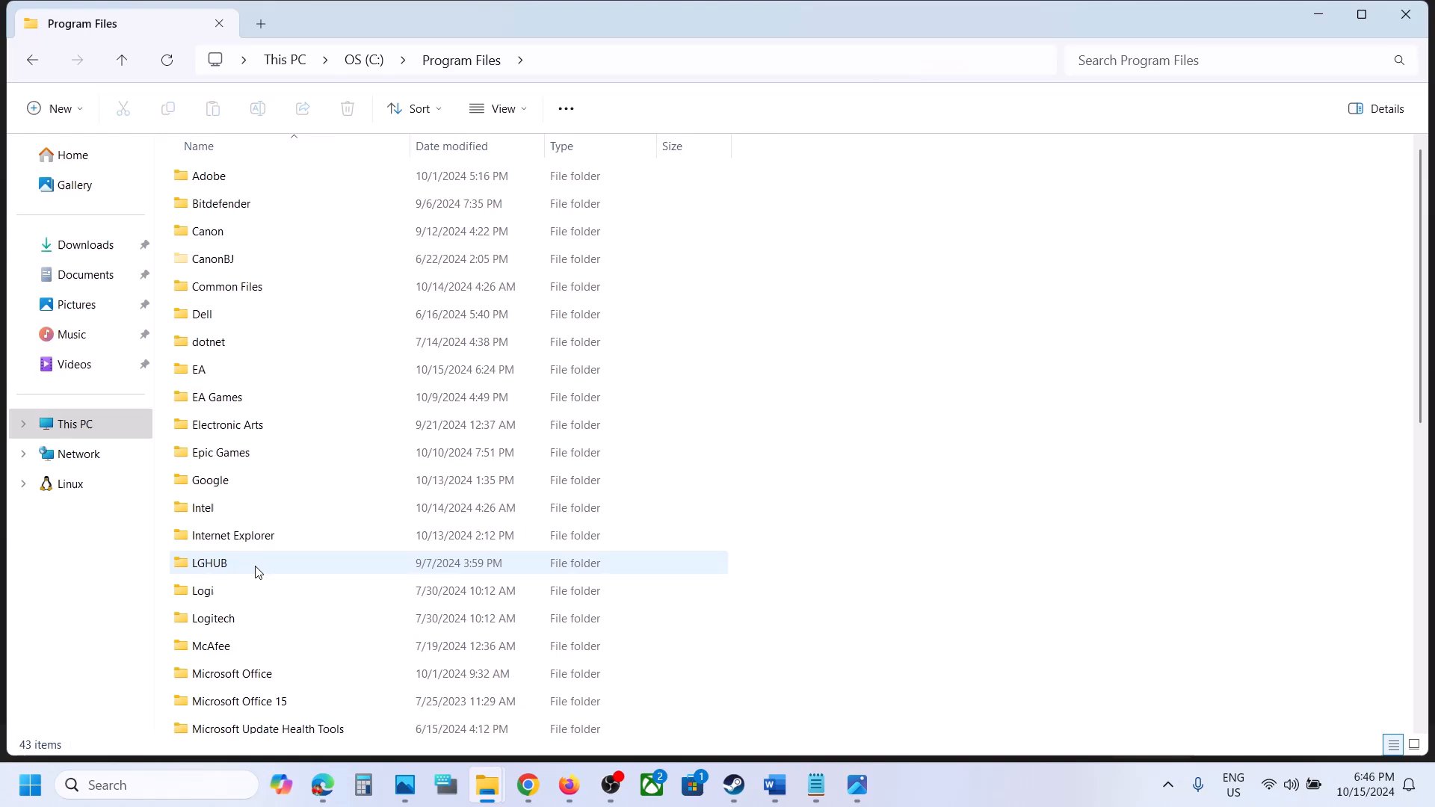
left_click(240, 374)
double_click(241, 375)
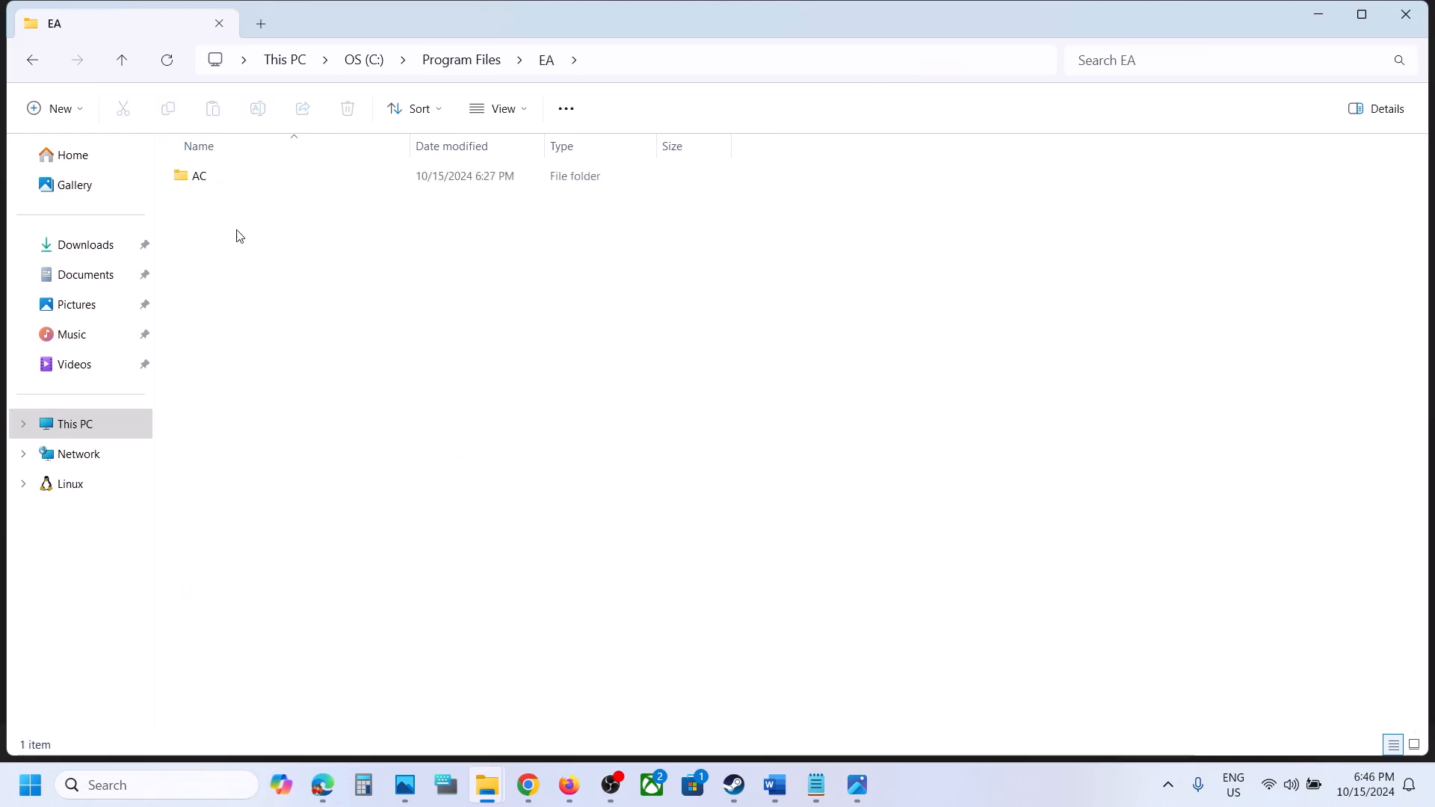
double_click(222, 179)
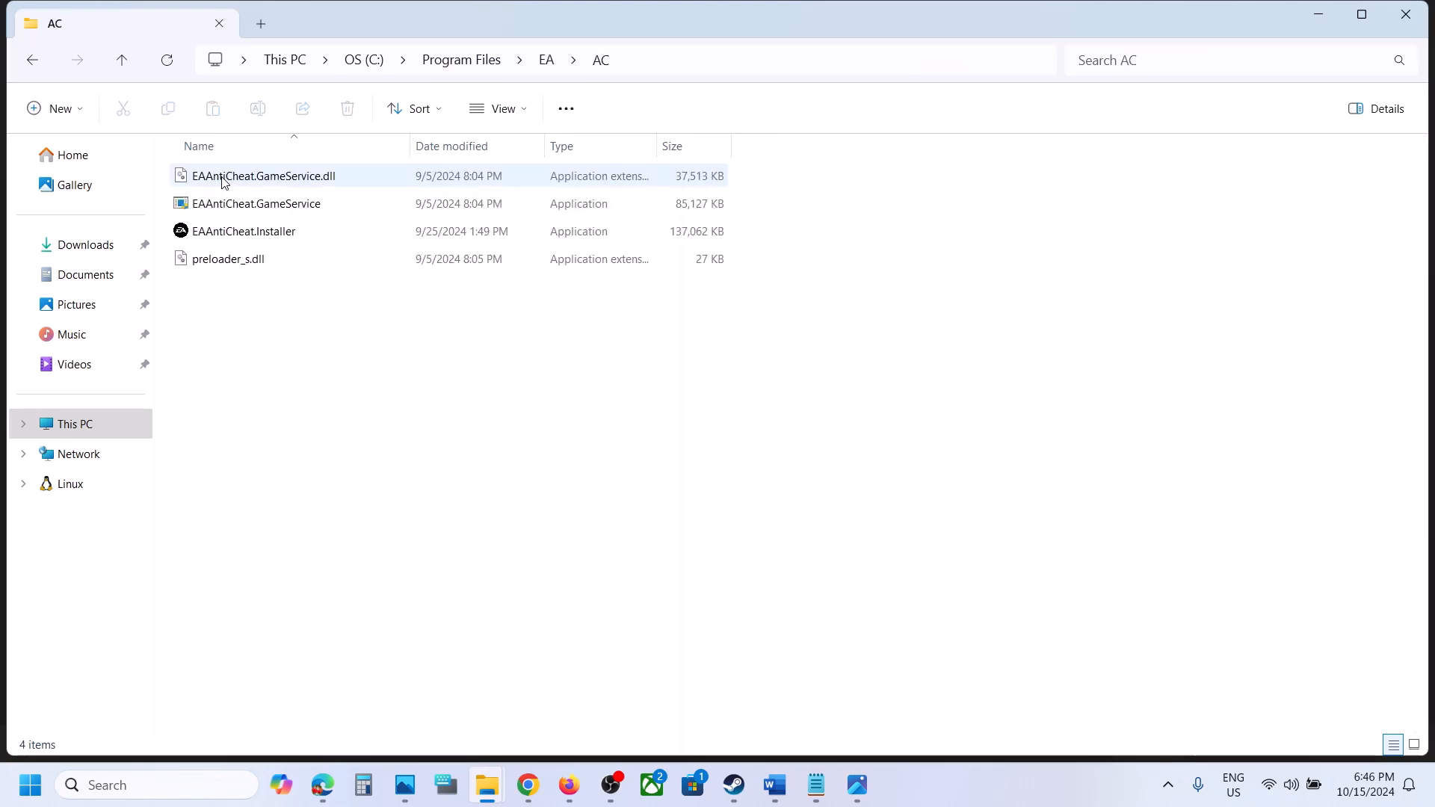
left_click(256, 232)
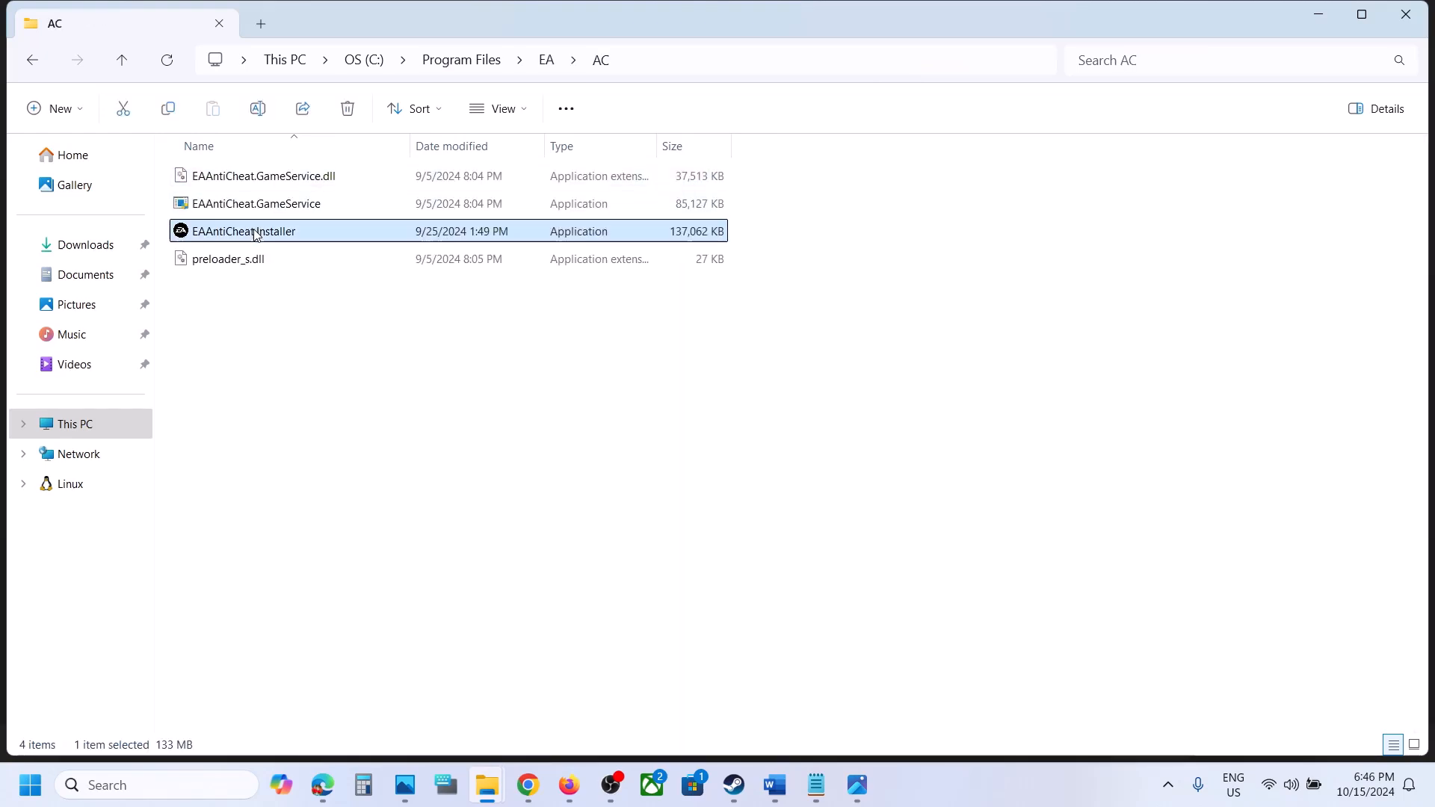
double_click(303, 236)
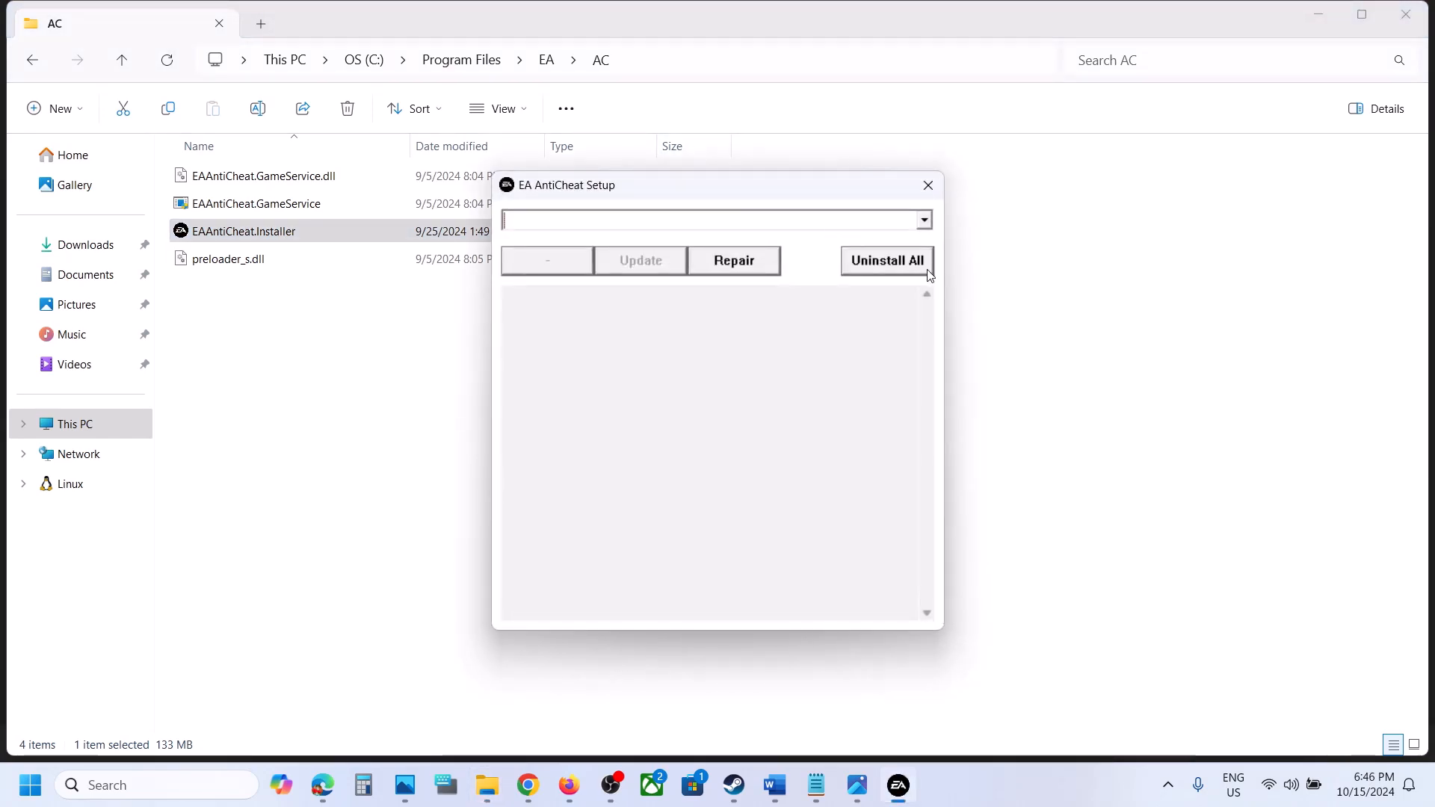
Read the "Uninstall EA Anticheat" paragraph in the Word notes, then minimize the document and return to the AC folder in File Explorer
left_click(774, 785)
scroll(740, 647, "down", 3)
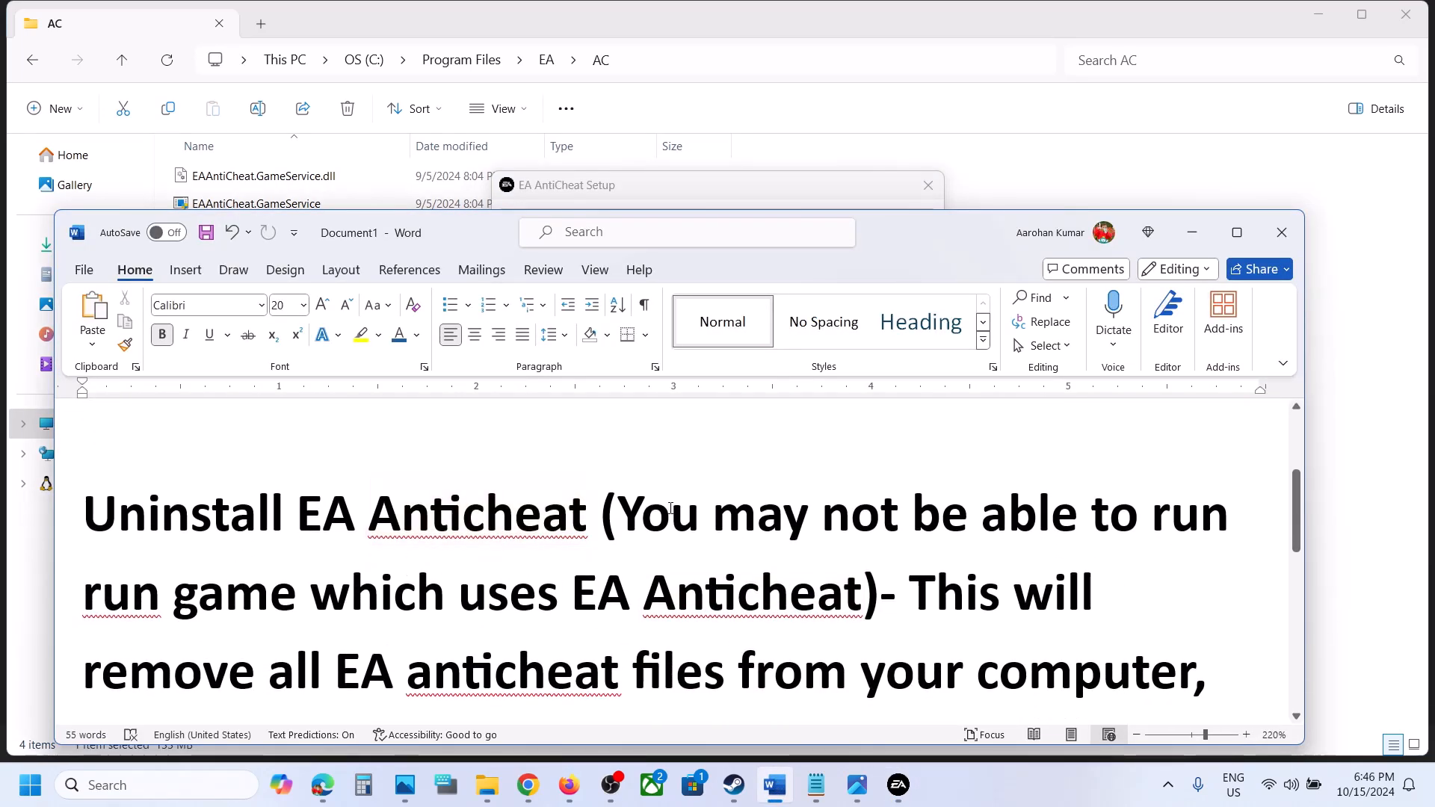
left_click_drag(805, 505, 682, 588)
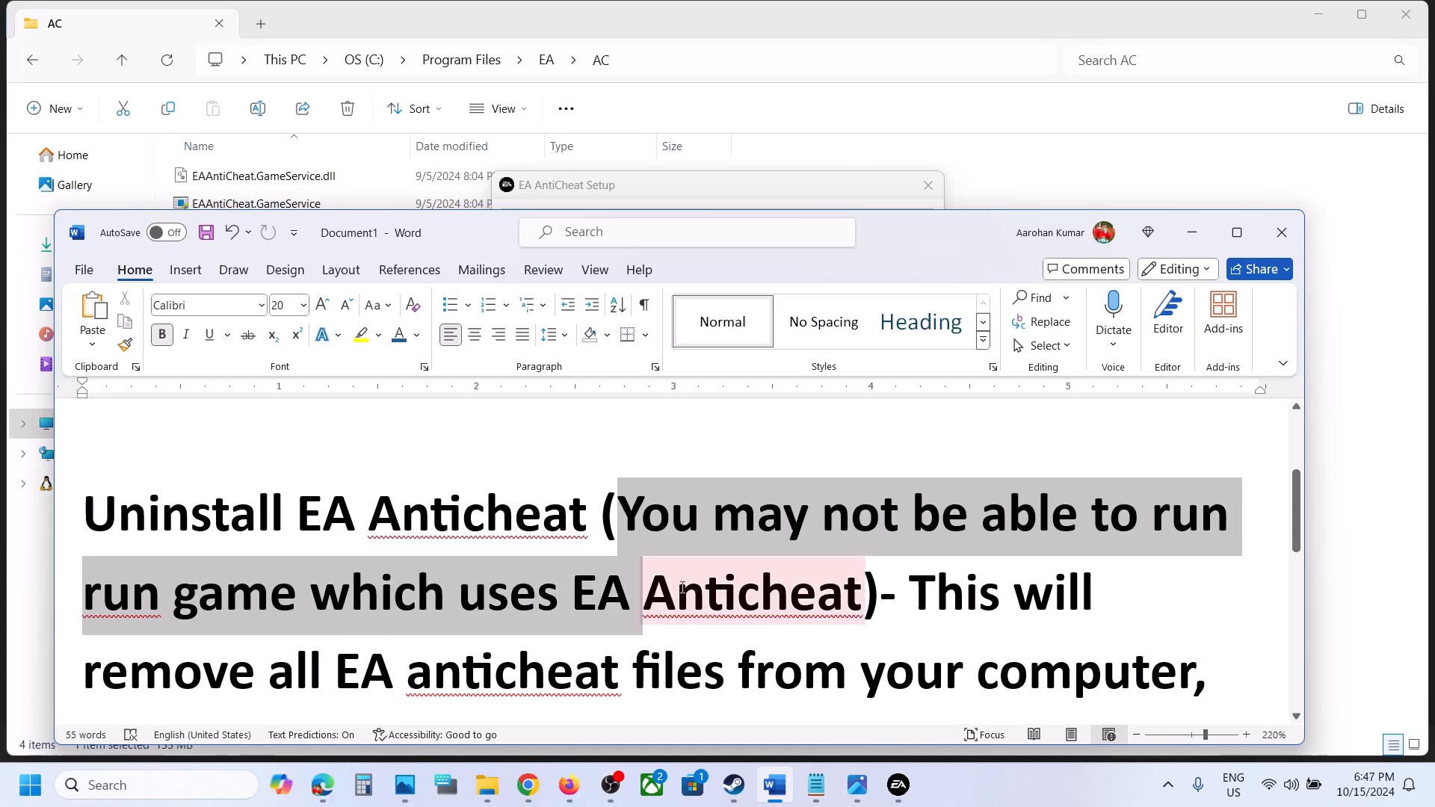
left_click(819, 590)
scroll(819, 591, "down", 1)
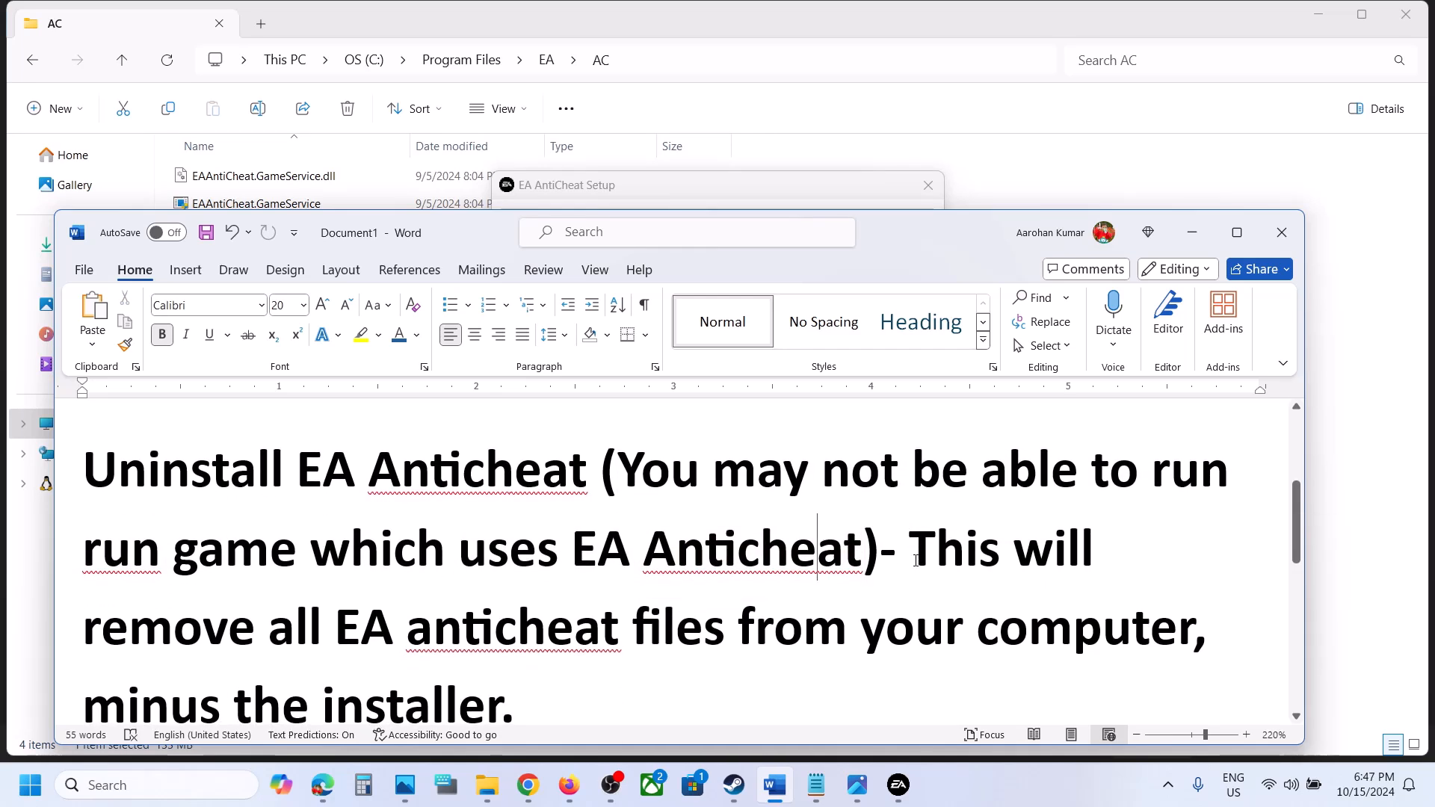
left_click_drag(908, 550, 972, 556)
scroll(971, 555, "down", 1)
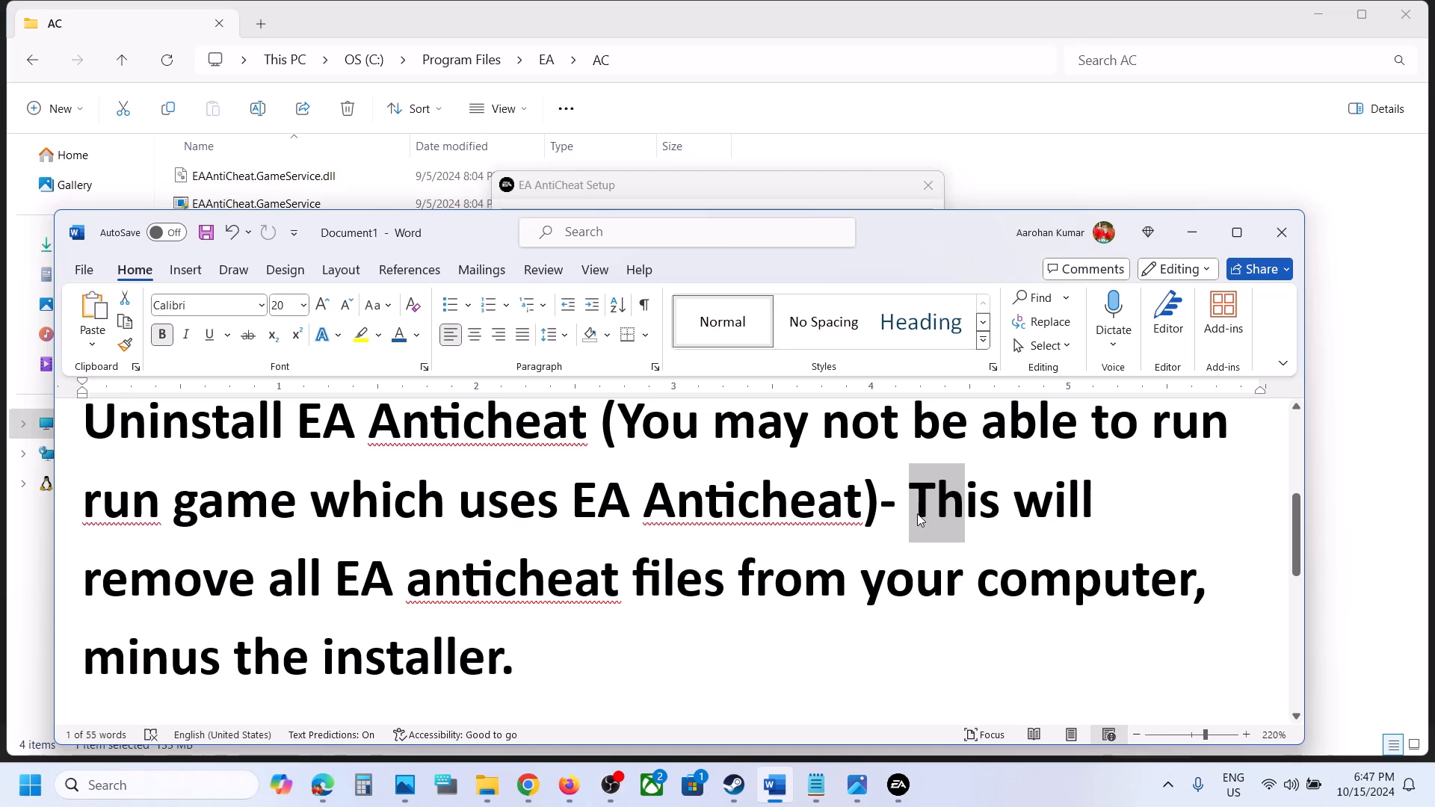
left_click(917, 514)
left_click_drag(1024, 495, 545, 652)
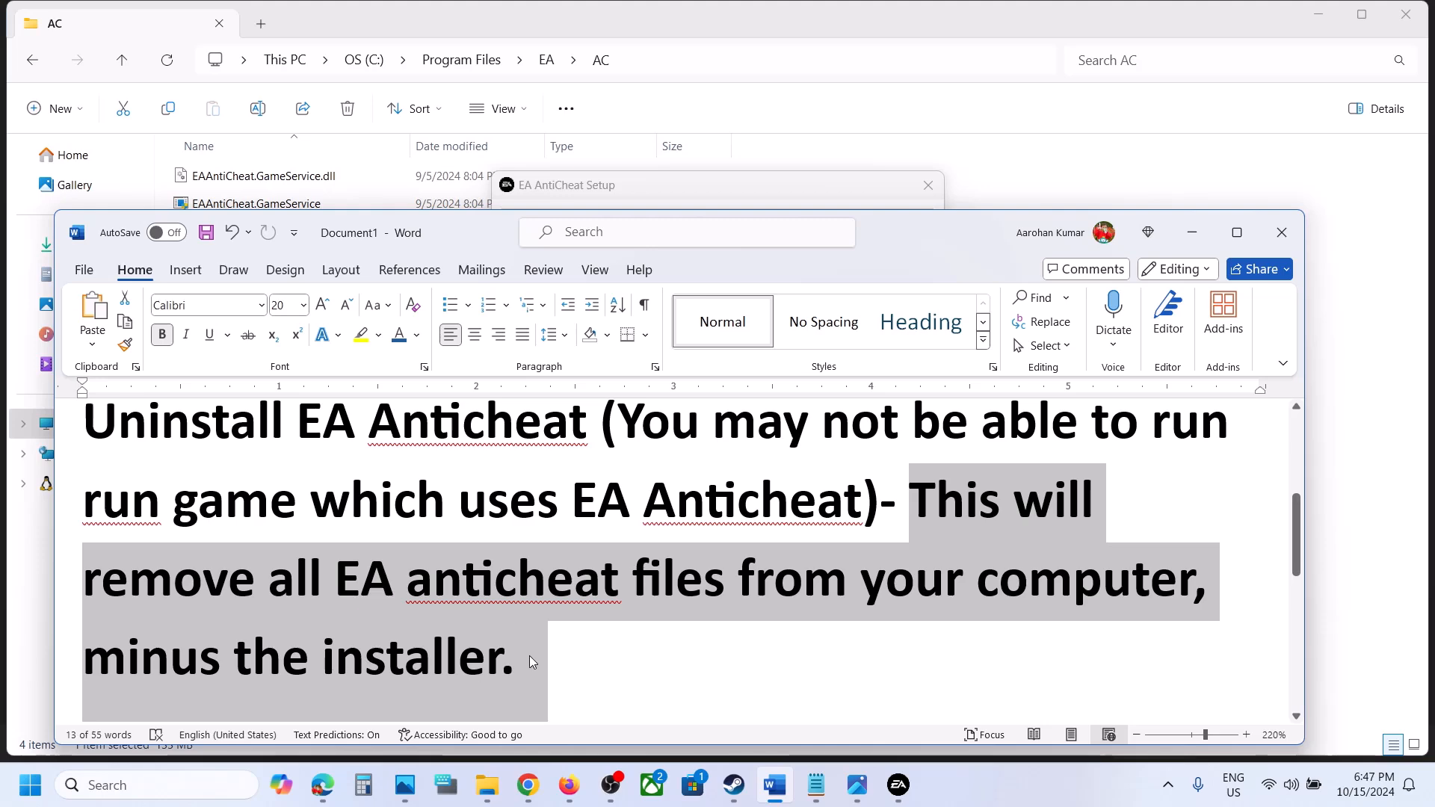
left_click(1193, 232)
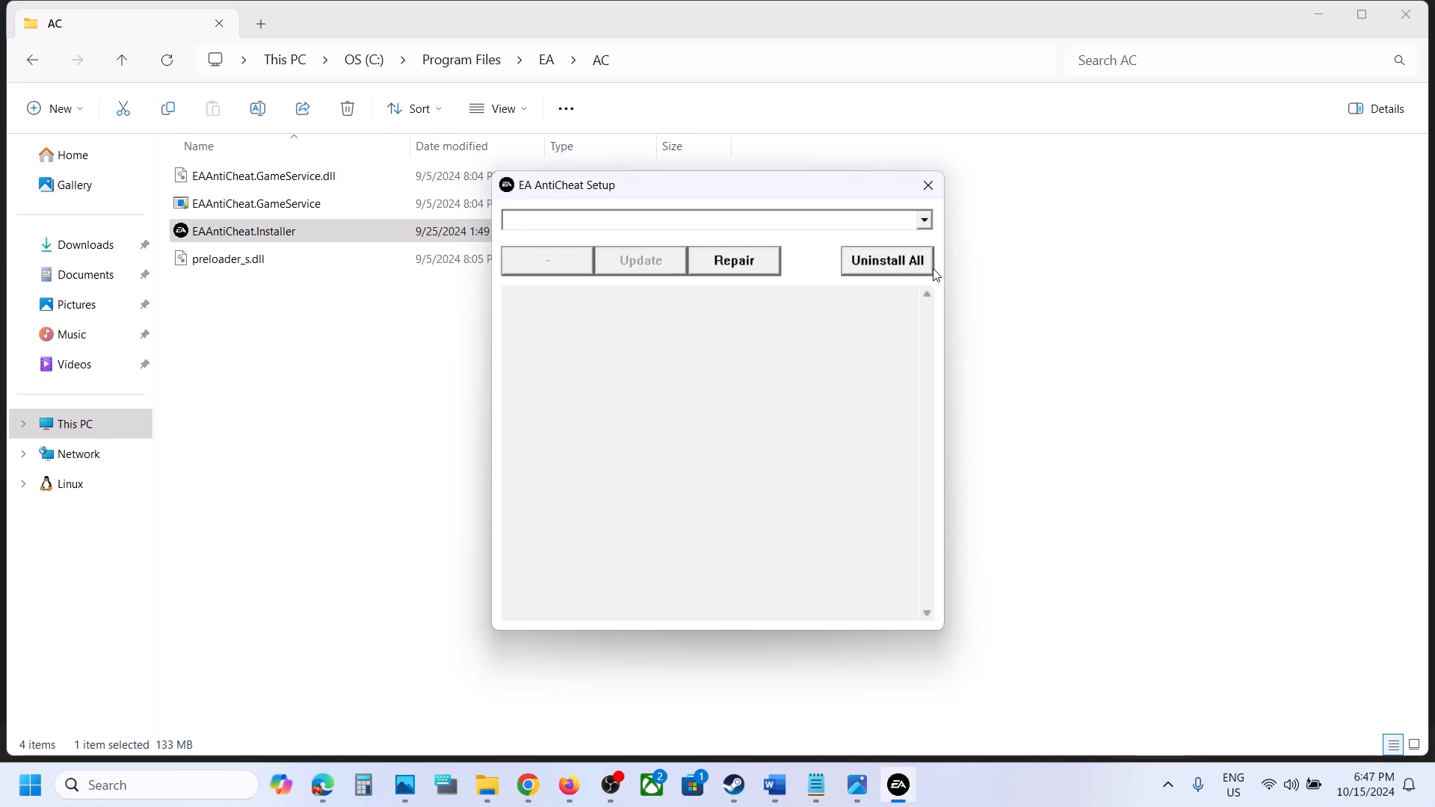
left_click(1058, 549)
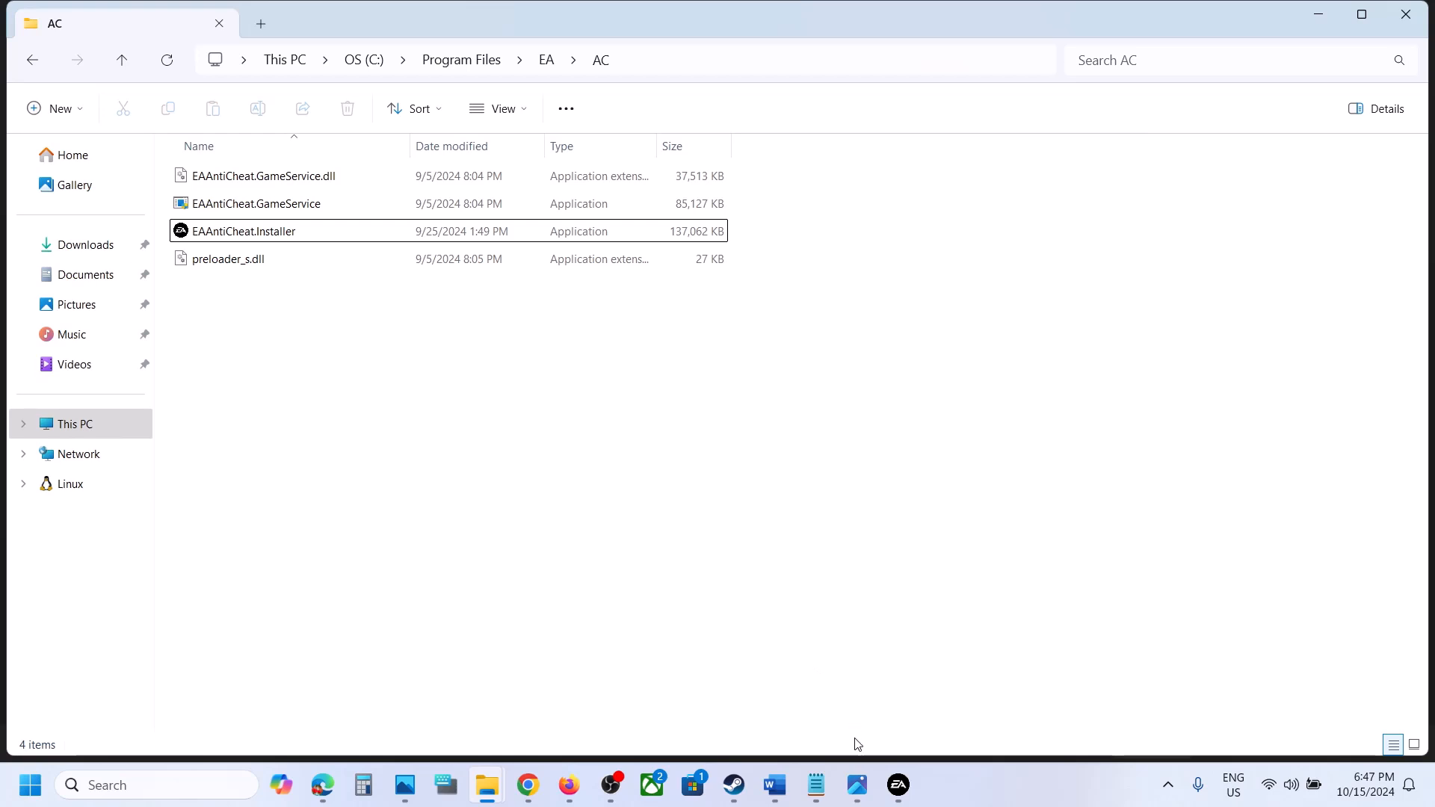
Review the upgrade error screenshot and the Word note about uninstalling other anticheat programs such as faceit
left_click(861, 786)
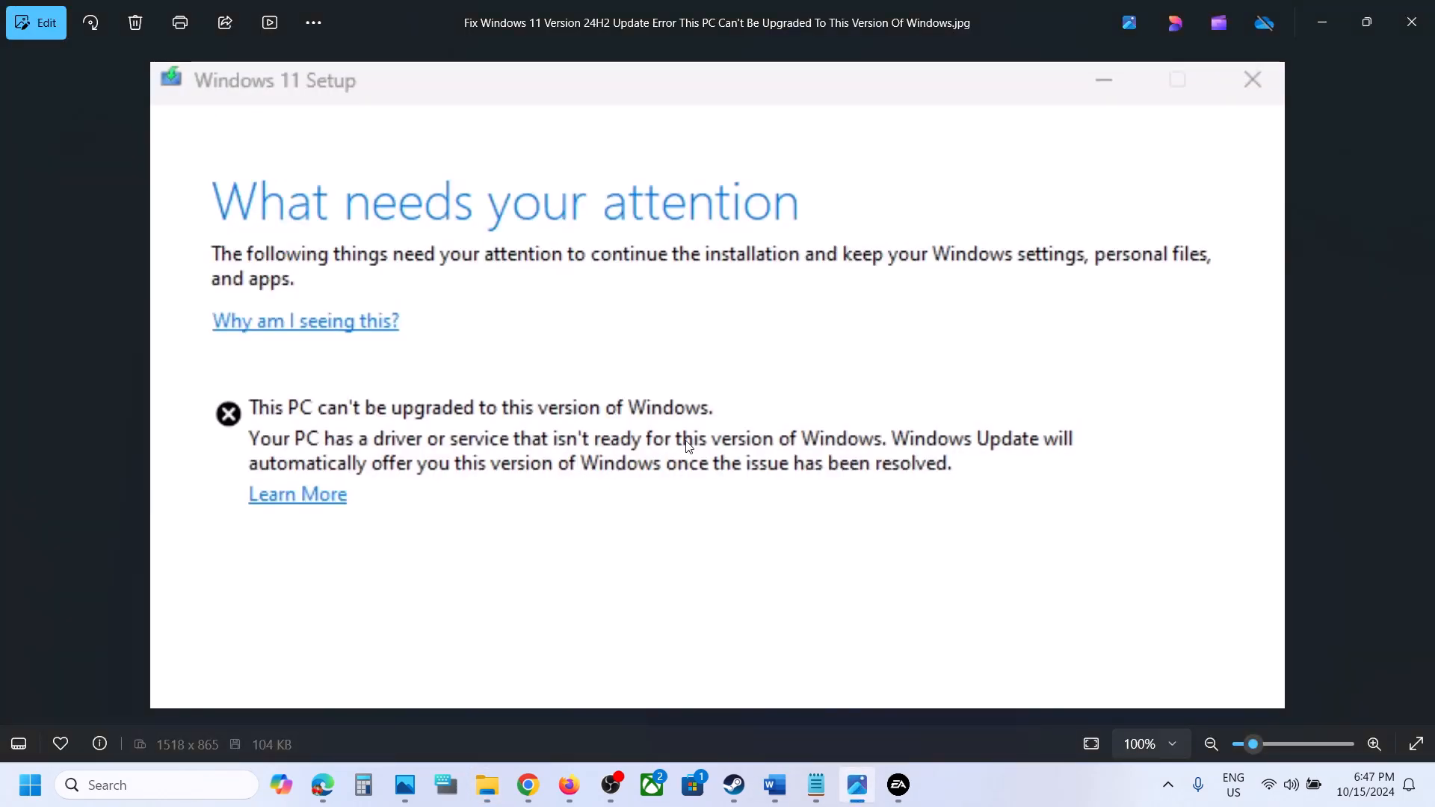
left_click(774, 785)
scroll(641, 562, "down", 5)
scroll(640, 562, "down", 1)
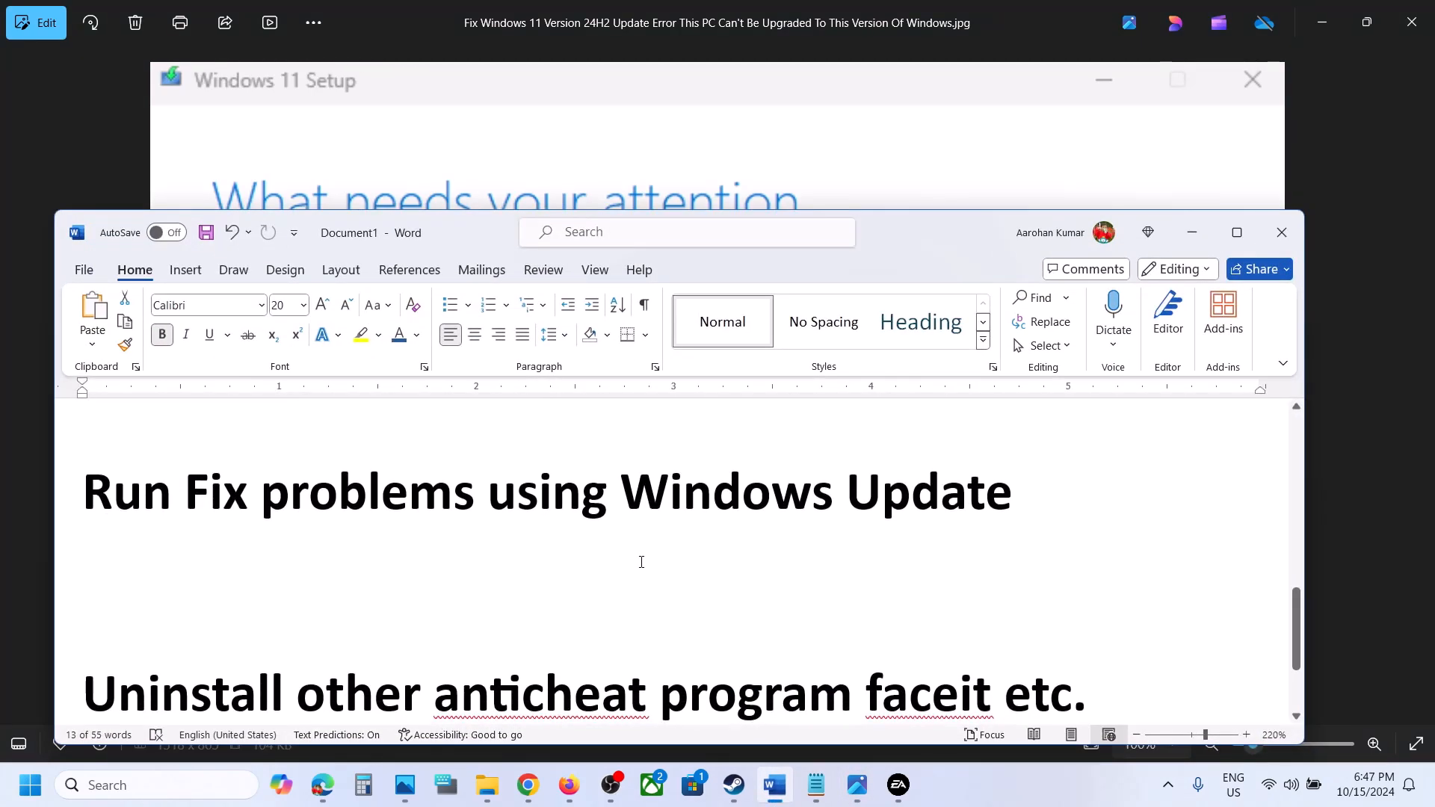
scroll(640, 562, "up", 1)
scroll(392, 564, "down", 2)
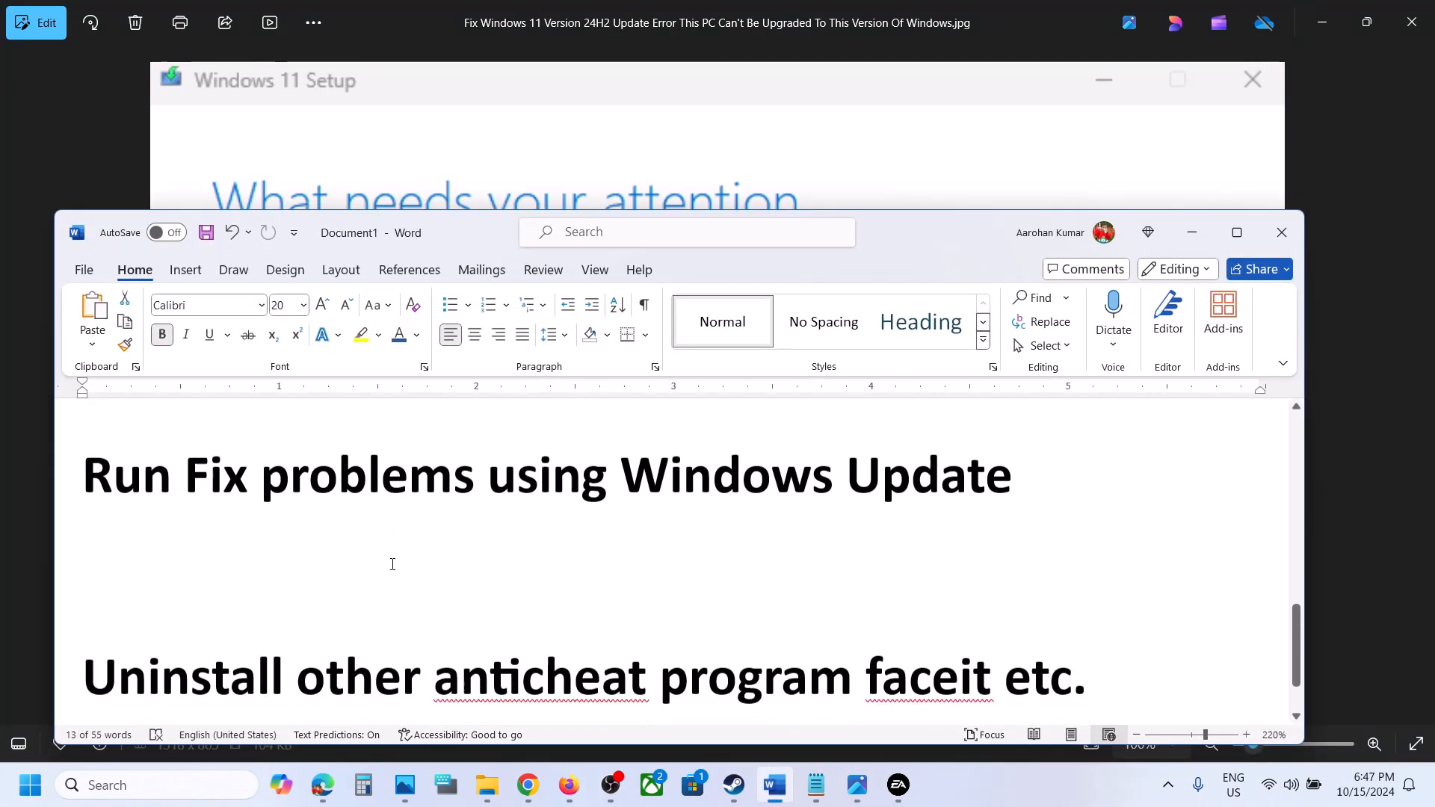
scroll(391, 561, "up", 2)
scroll(349, 576, "down", 3)
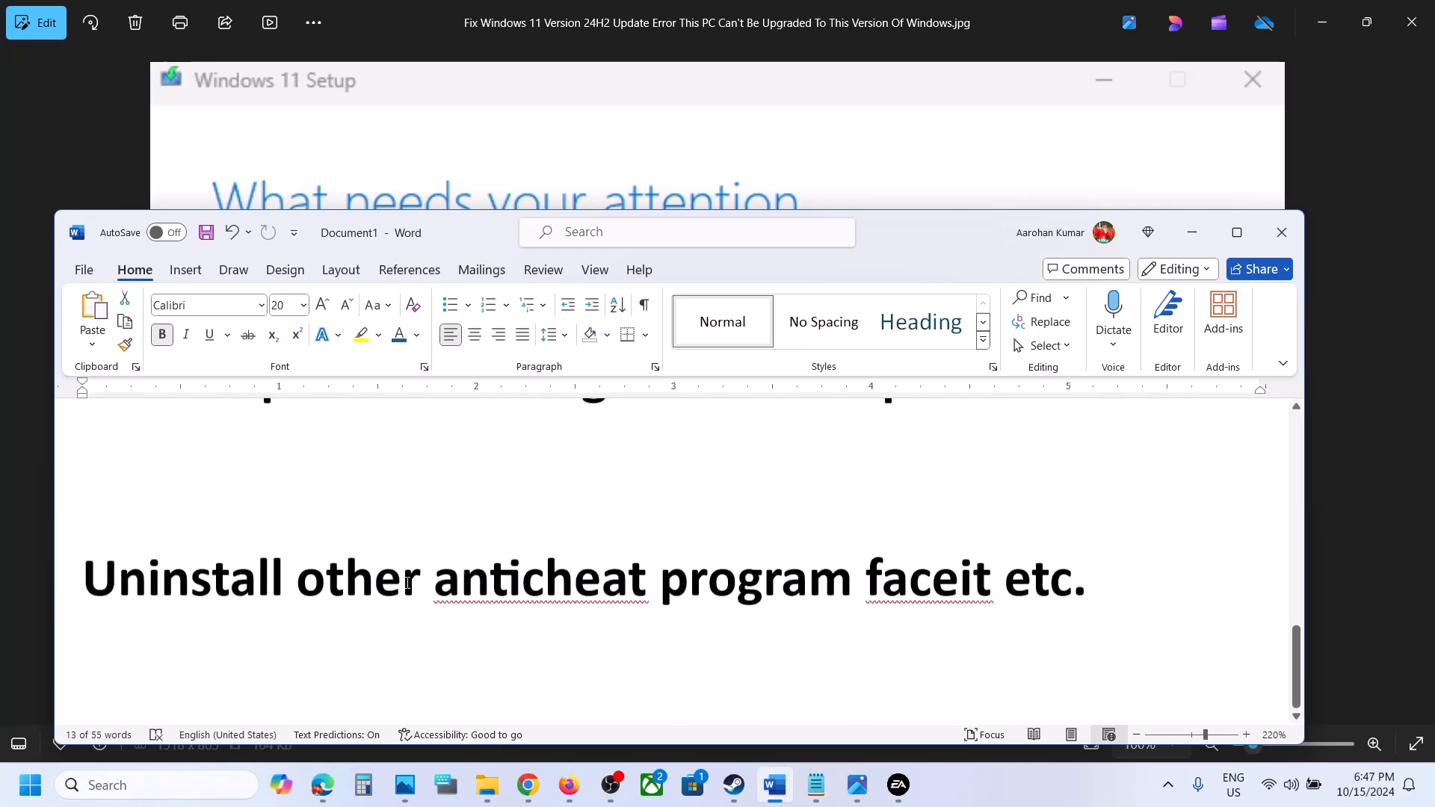
left_click_drag(173, 556, 1097, 560)
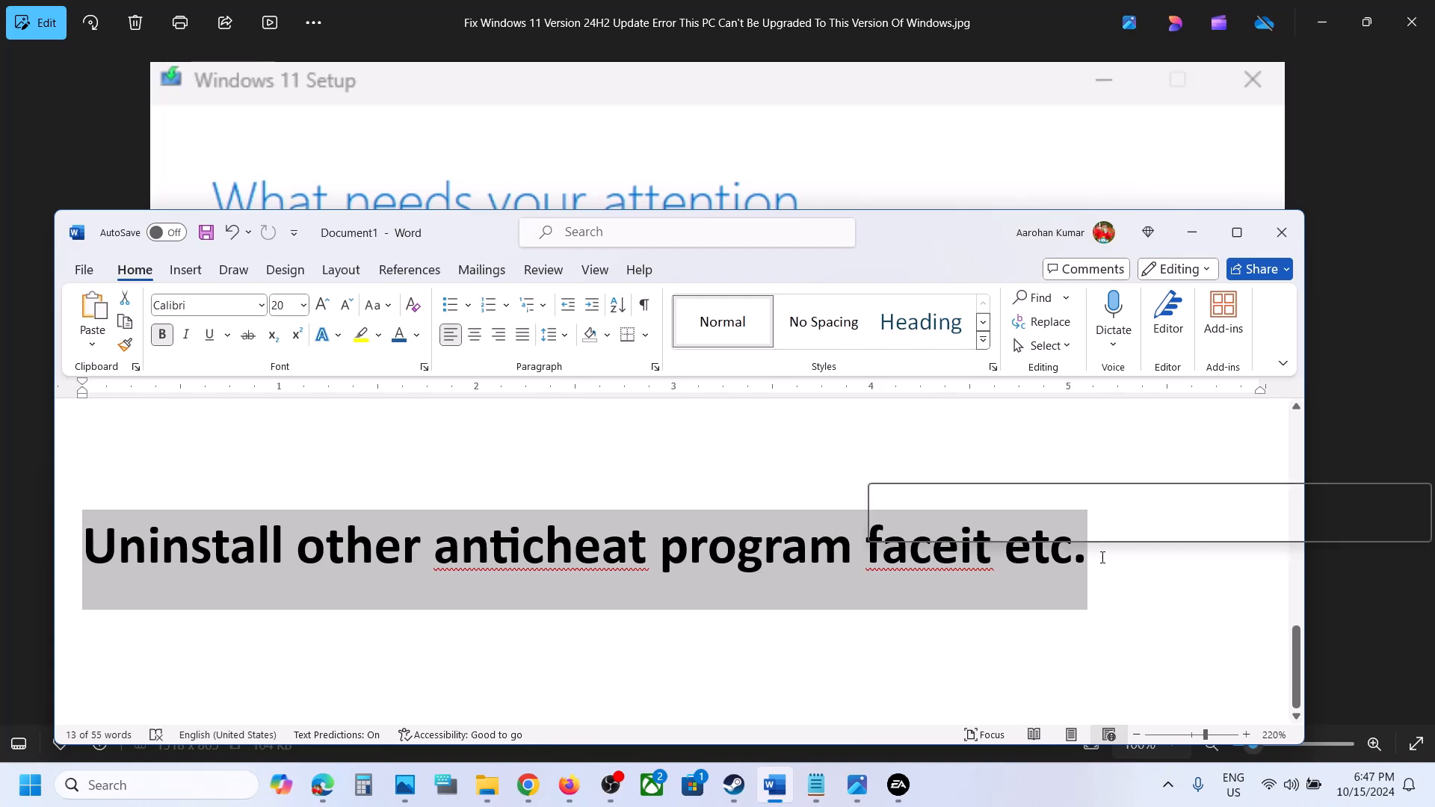
left_click(1101, 557)
scroll(759, 562, "up", 2)
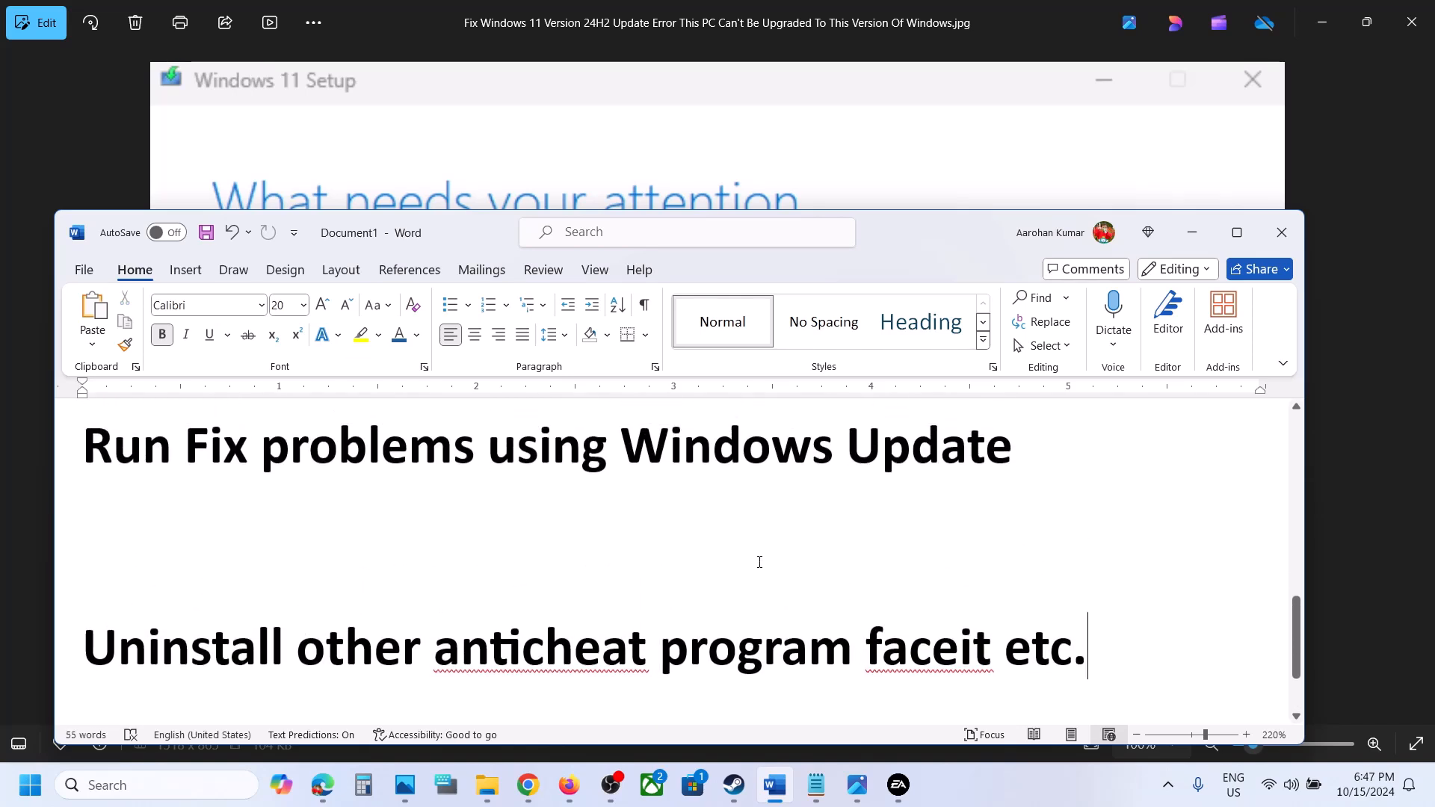
Reread the Word notes from "Rename EAC folder" through "Uninstall EA Anticheat" to "Run Fix problems using Windows Update"
scroll(759, 562, "up", 2)
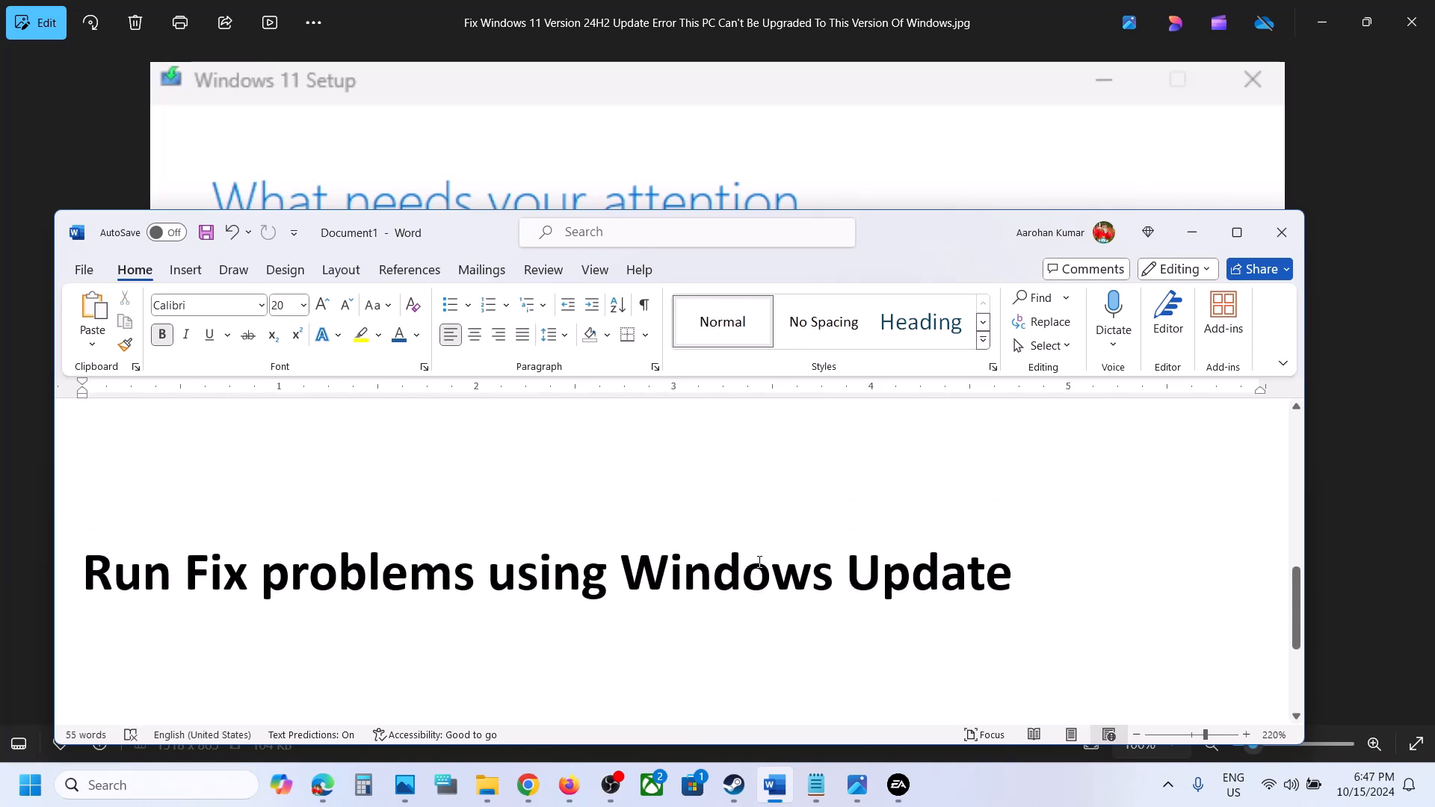
scroll(759, 562, "up", 3)
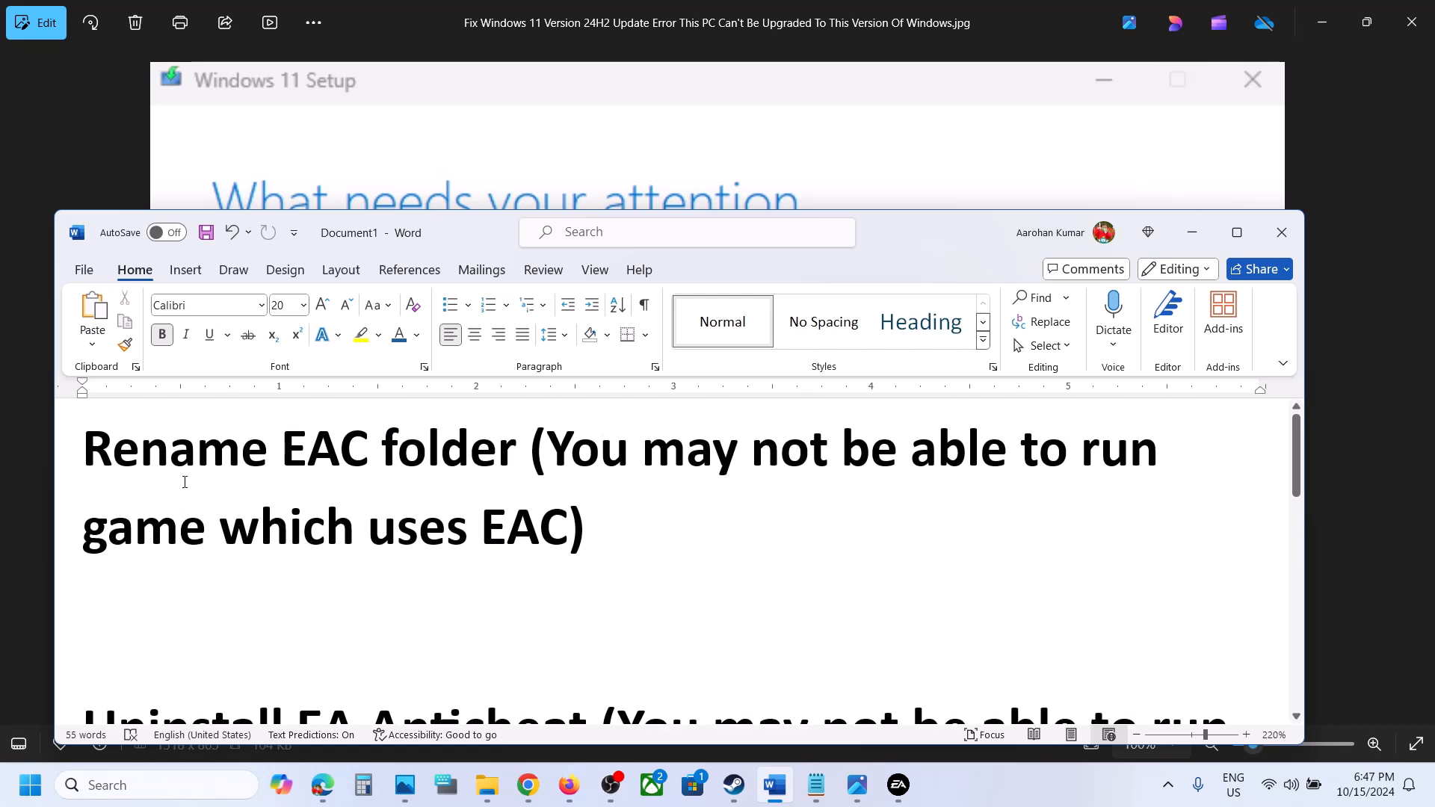
left_click_drag(137, 442, 616, 531)
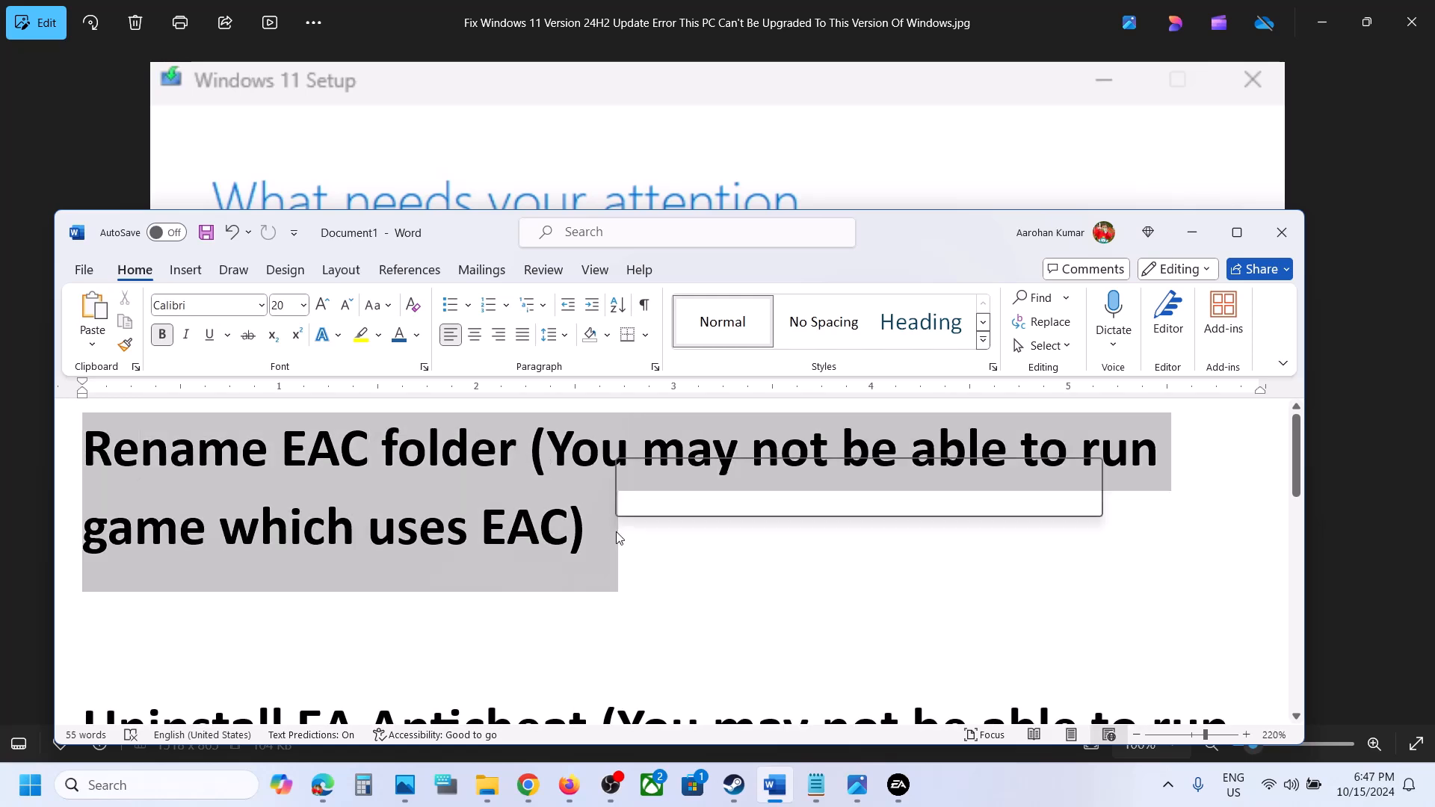
scroll(269, 491, "down", 3)
left_click_drag(83, 443, 581, 625)
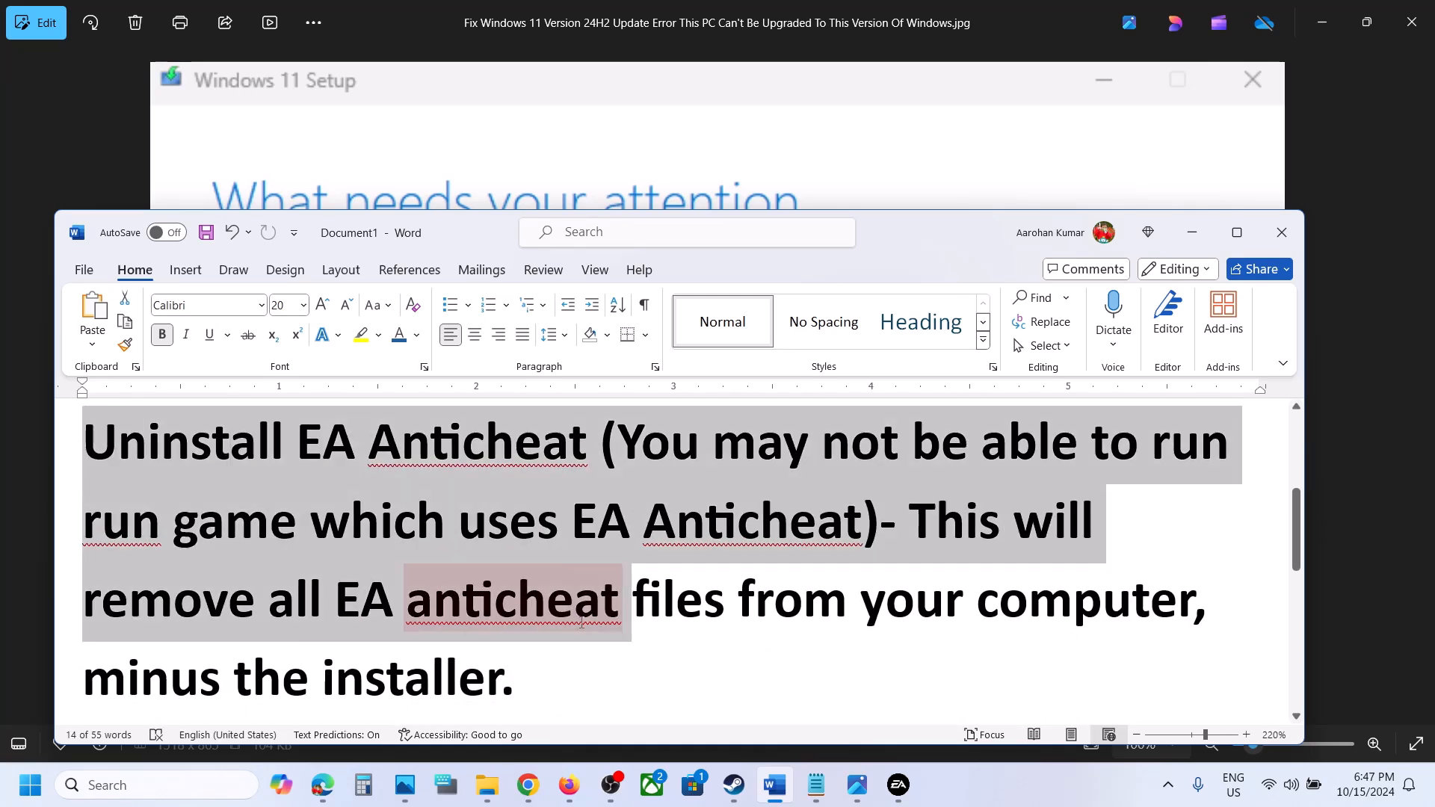
left_click(570, 646)
scroll(568, 645, "down", 3)
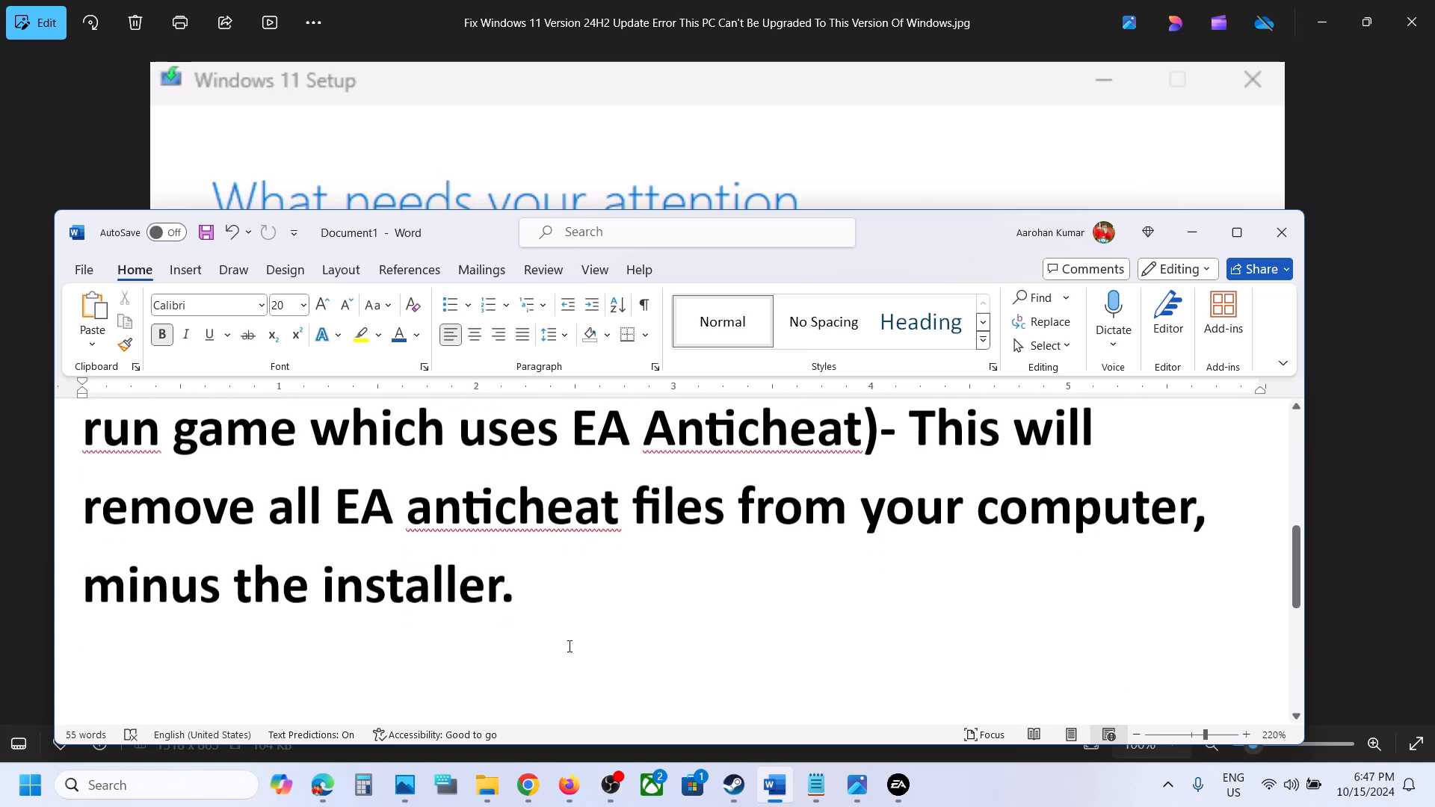
left_click_drag(142, 610, 1046, 627)
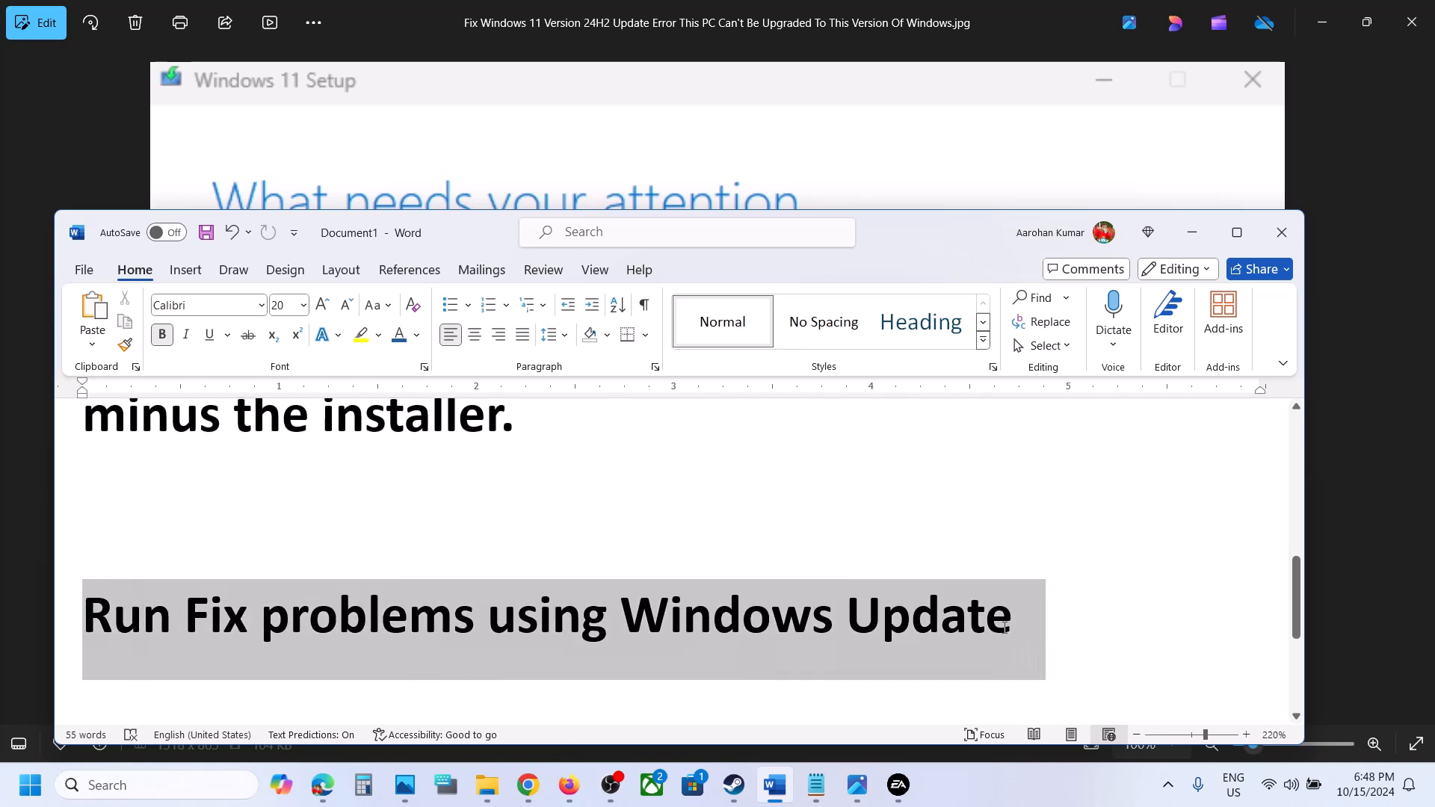
left_click(297, 653)
left_click_drag(186, 620, 969, 602)
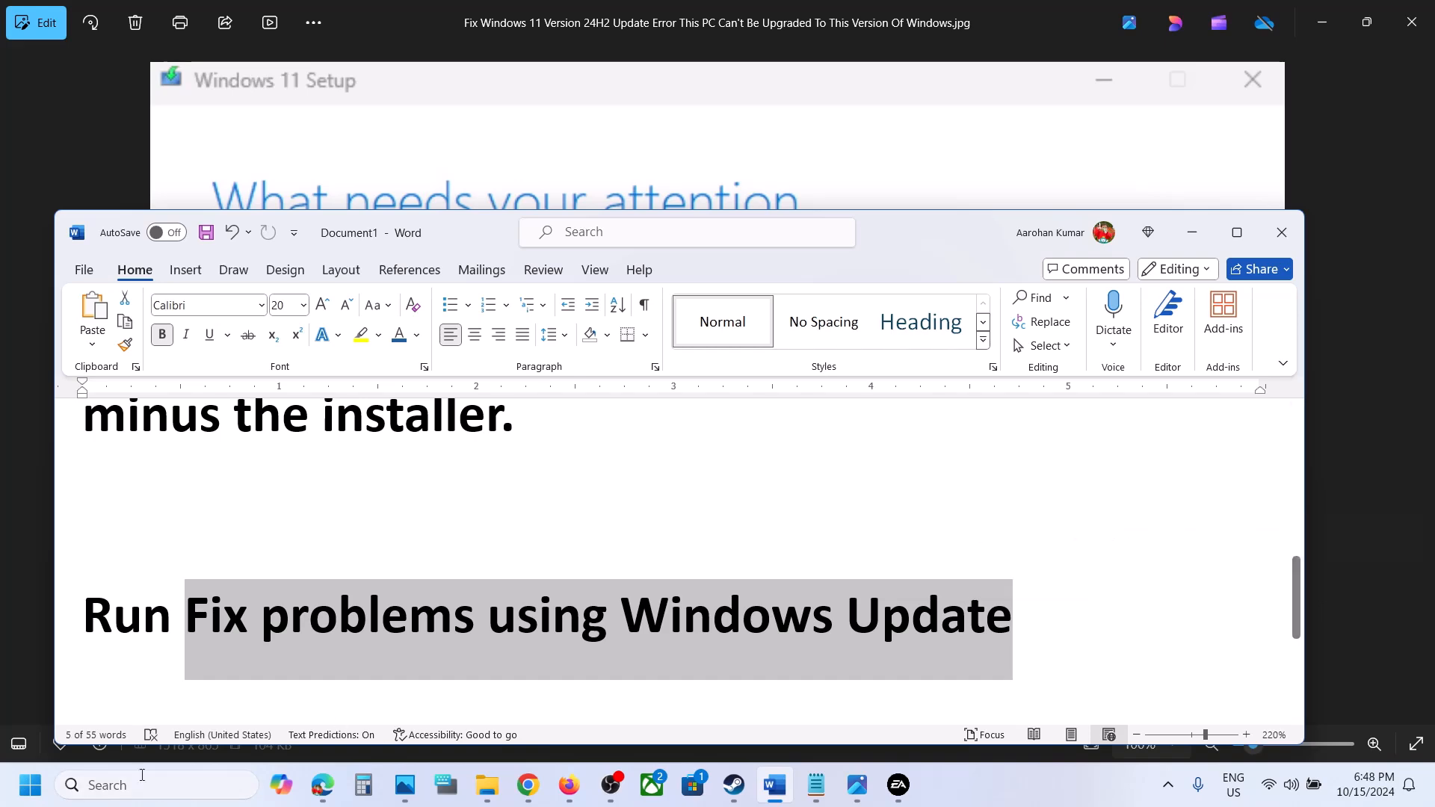
Open the Recovery page in Settings through the Windows Update advanced options to reach "Fix problems using Windows Update"
left_click(30, 785)
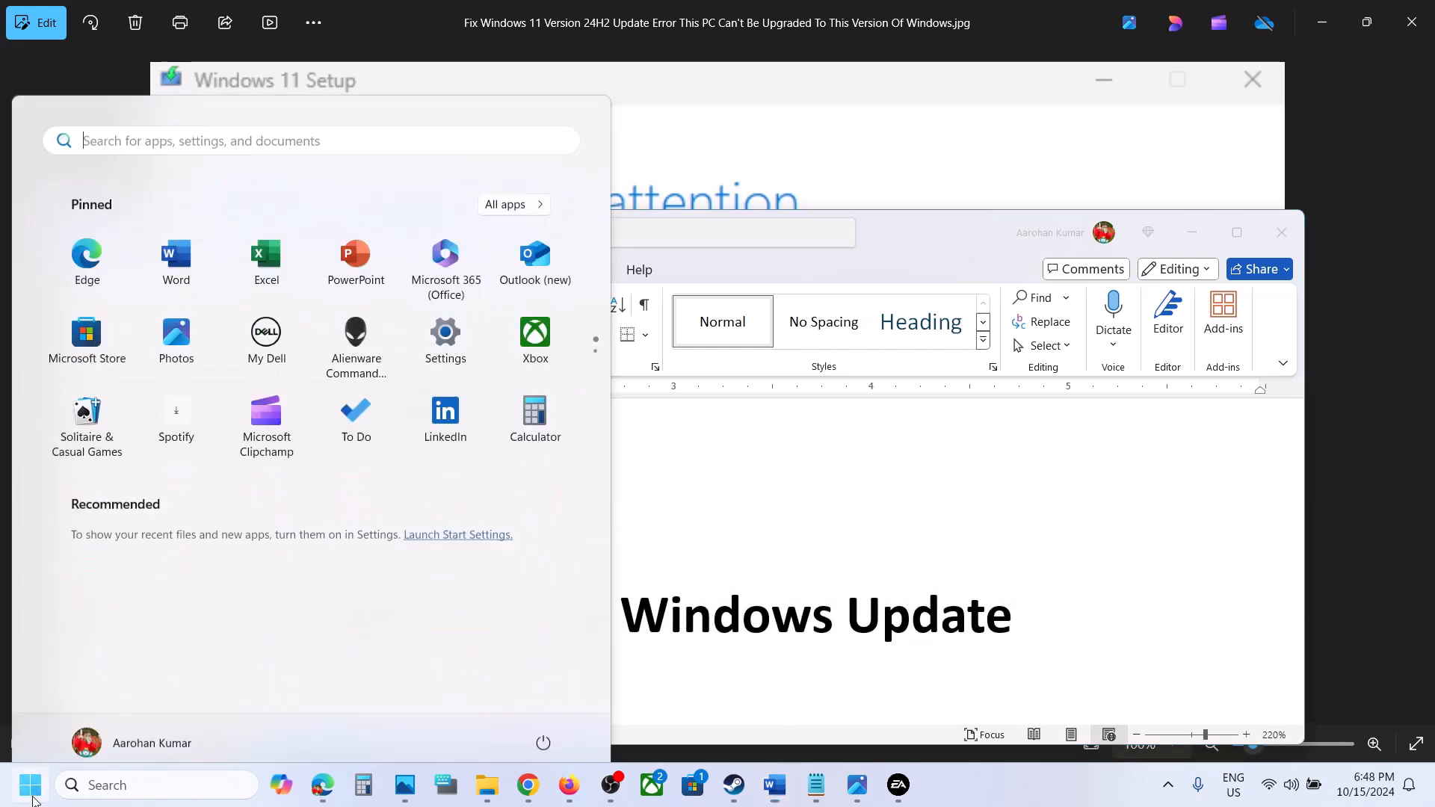
left_click(442, 329)
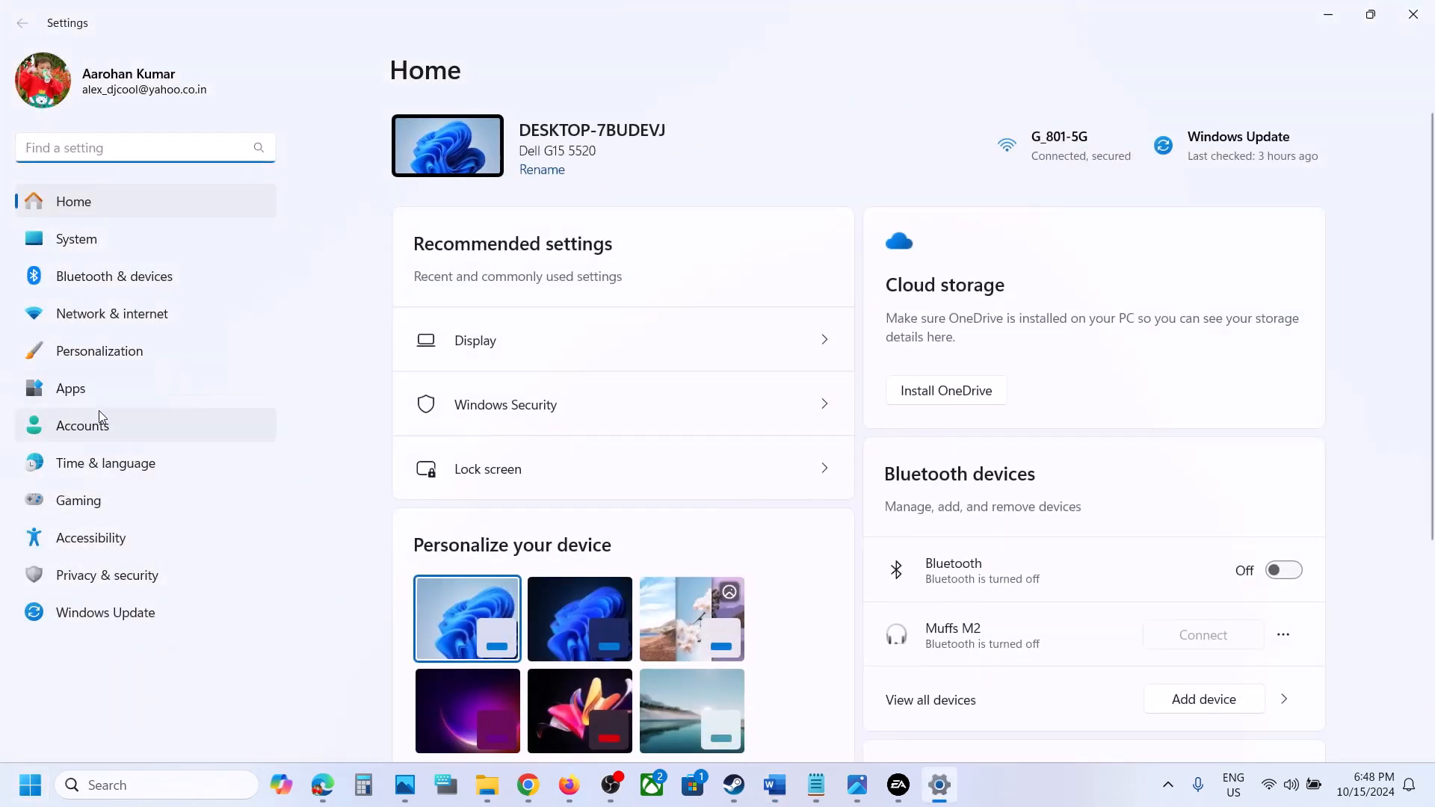
left_click(87, 605)
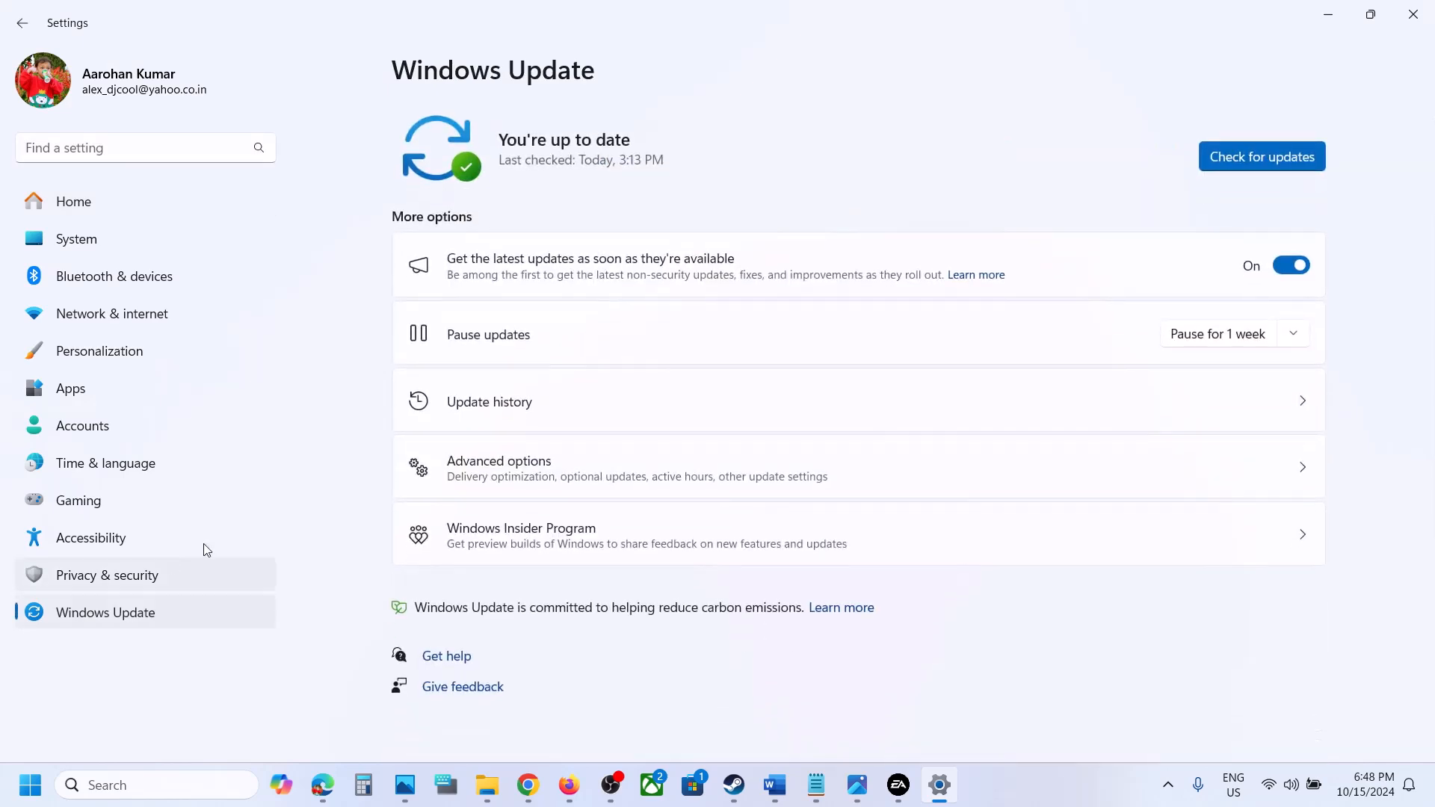
left_click(518, 469)
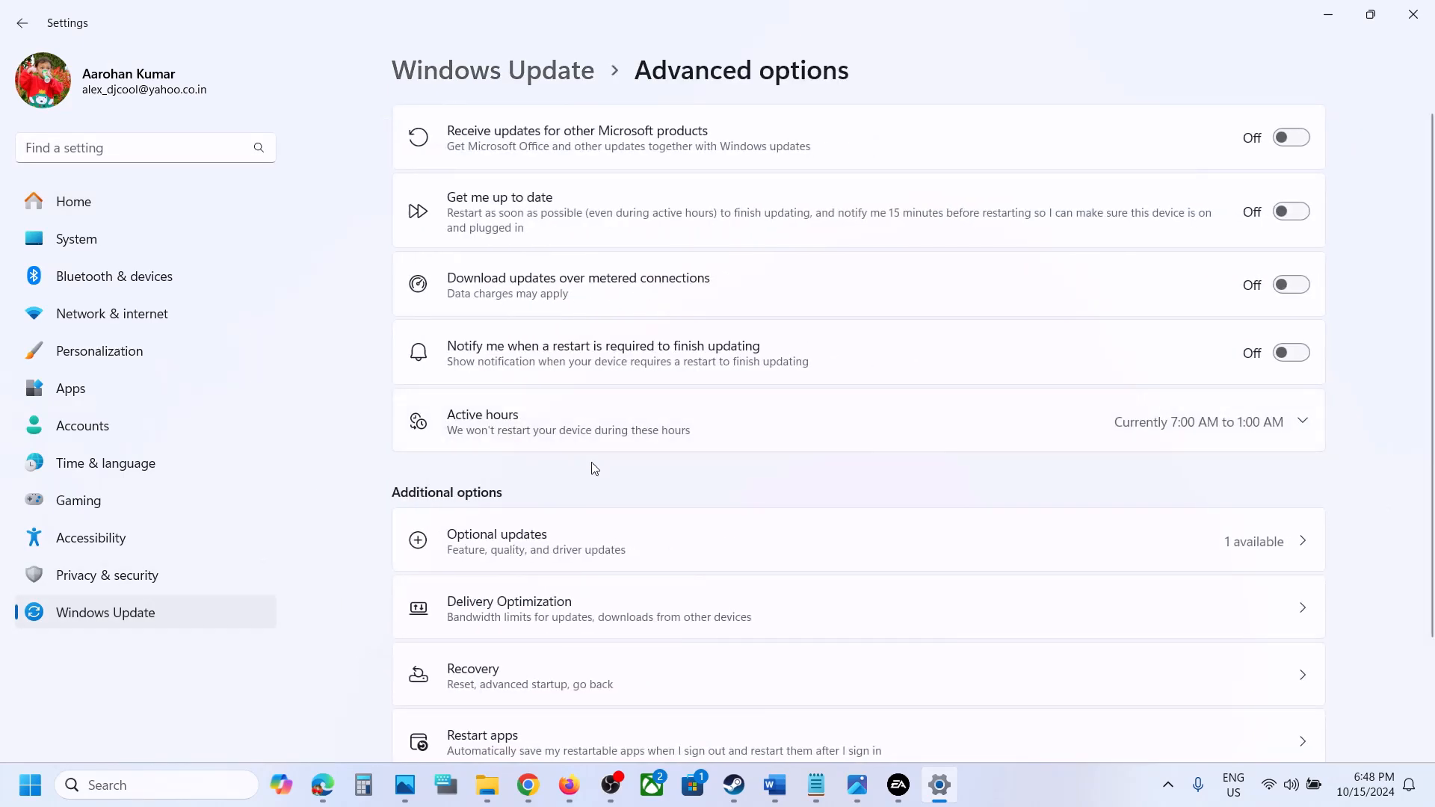
scroll(568, 464, "down", 2)
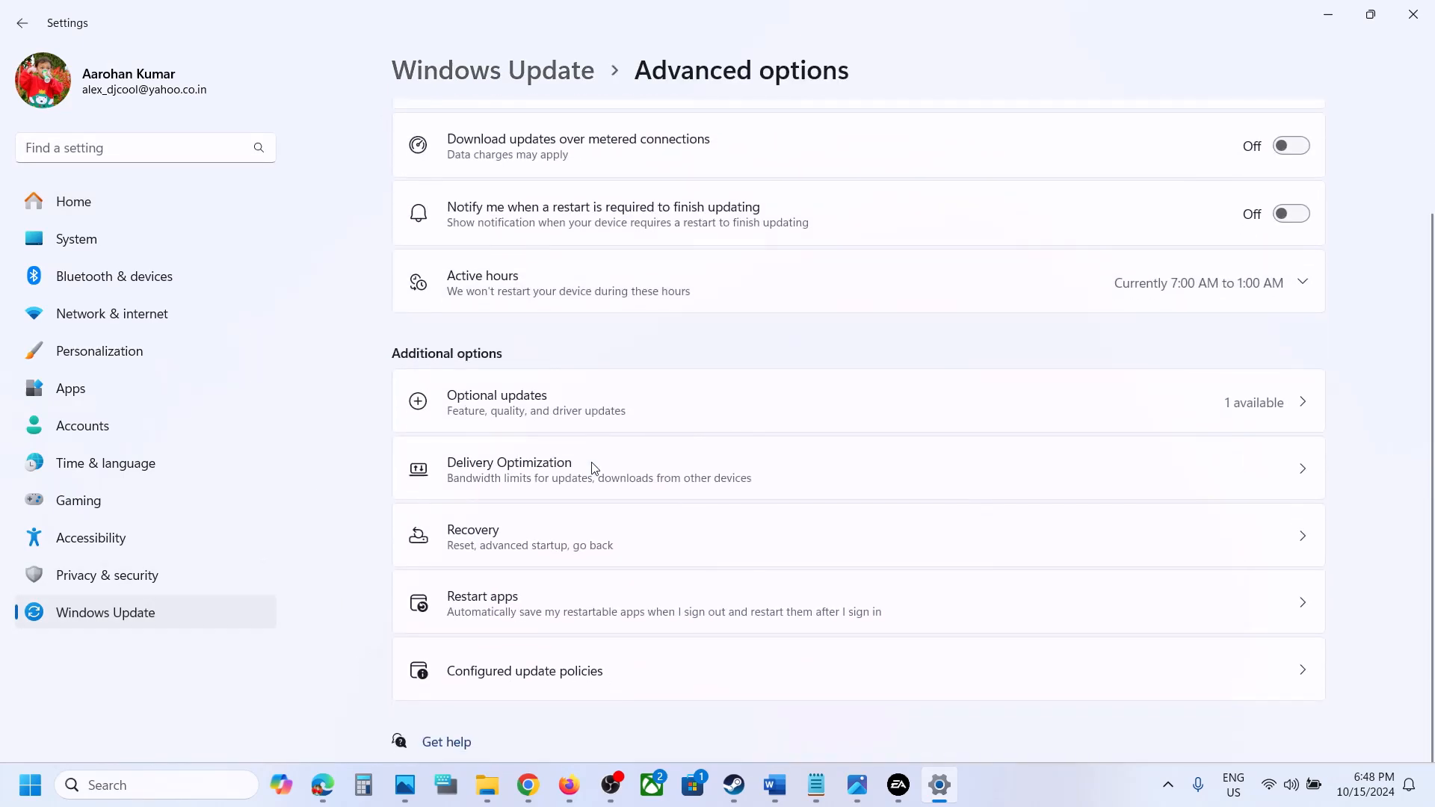
left_click(514, 524)
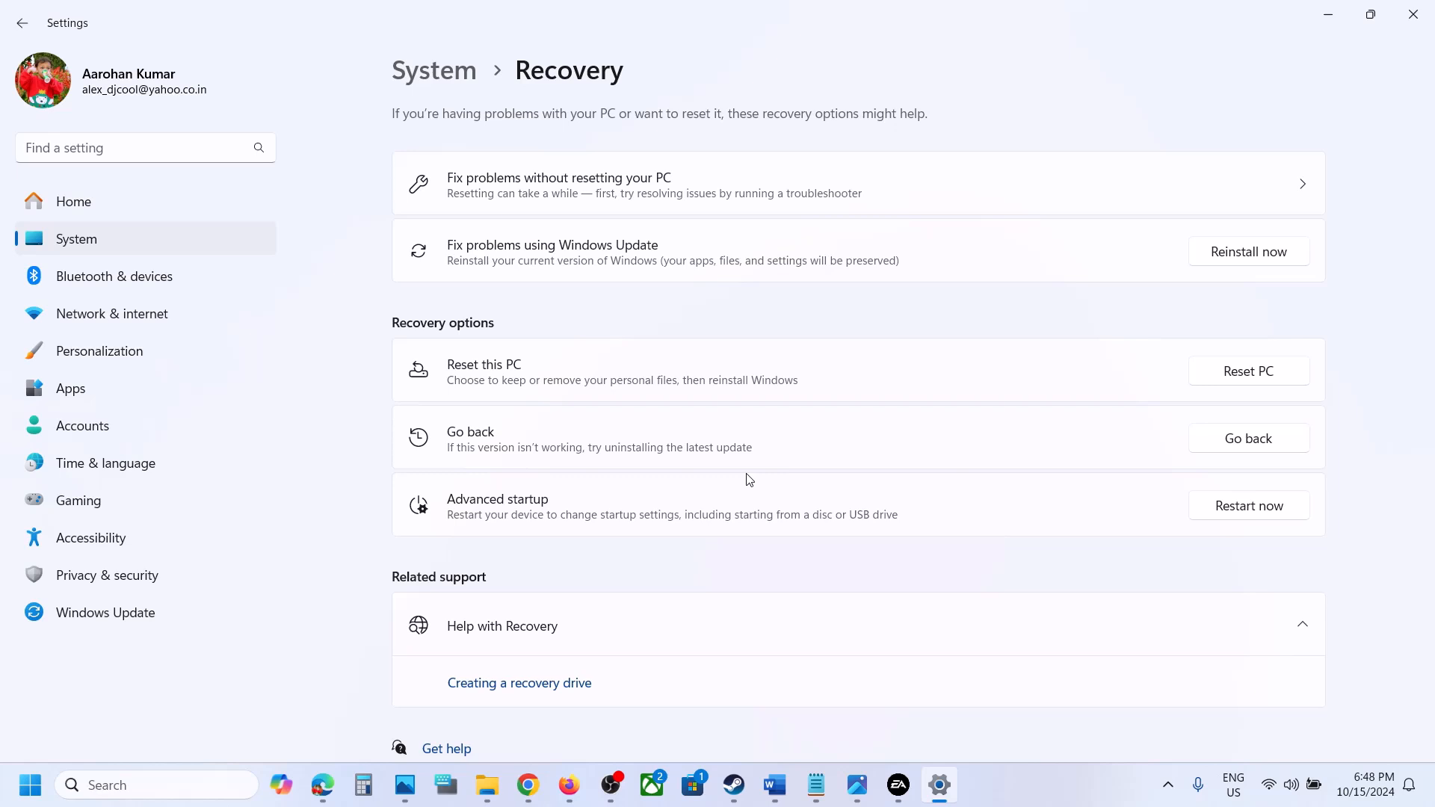
Look at the upgrade error screenshot again and read Step 1, "Start App Readiness Service", in the Word notes
left_click(857, 785)
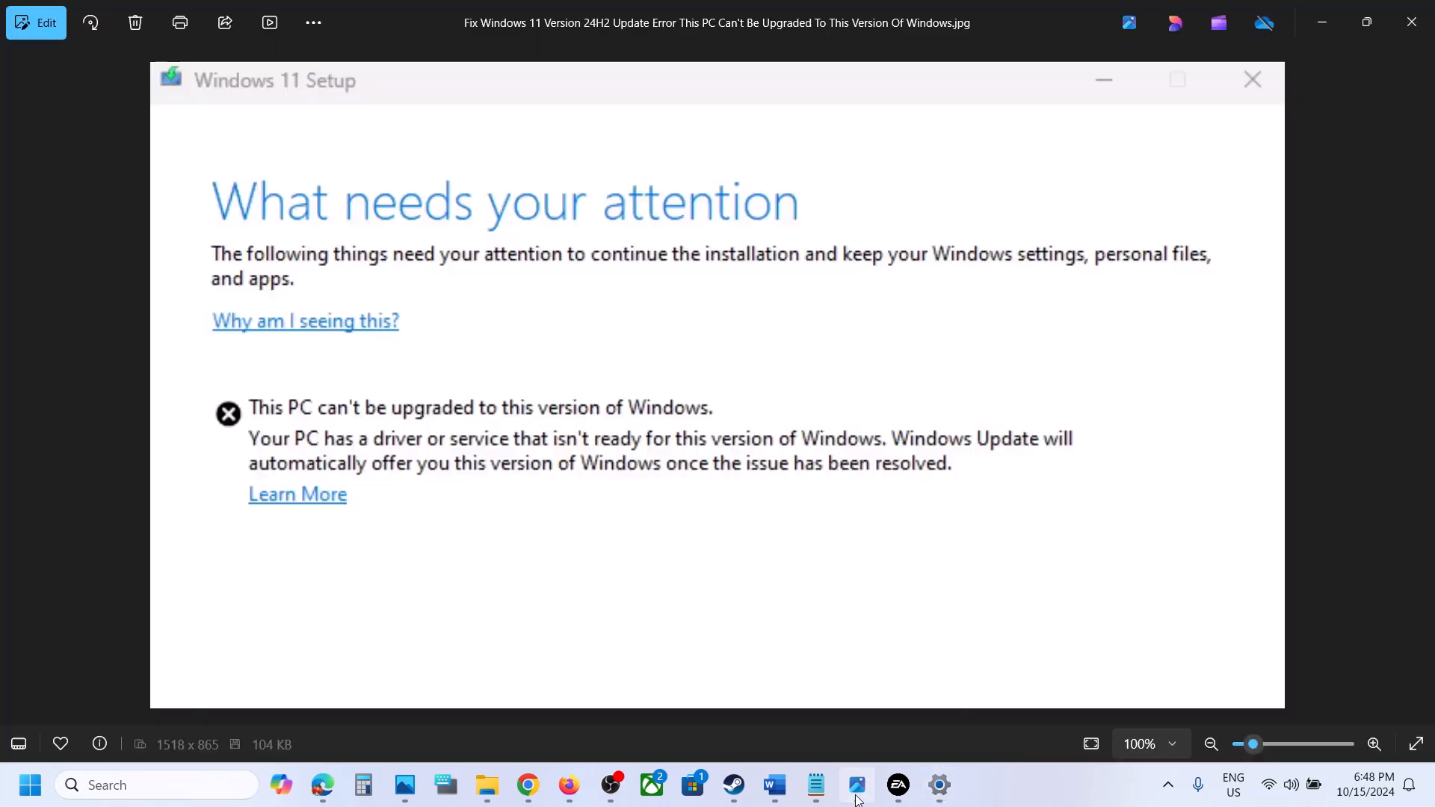
left_click(989, 780)
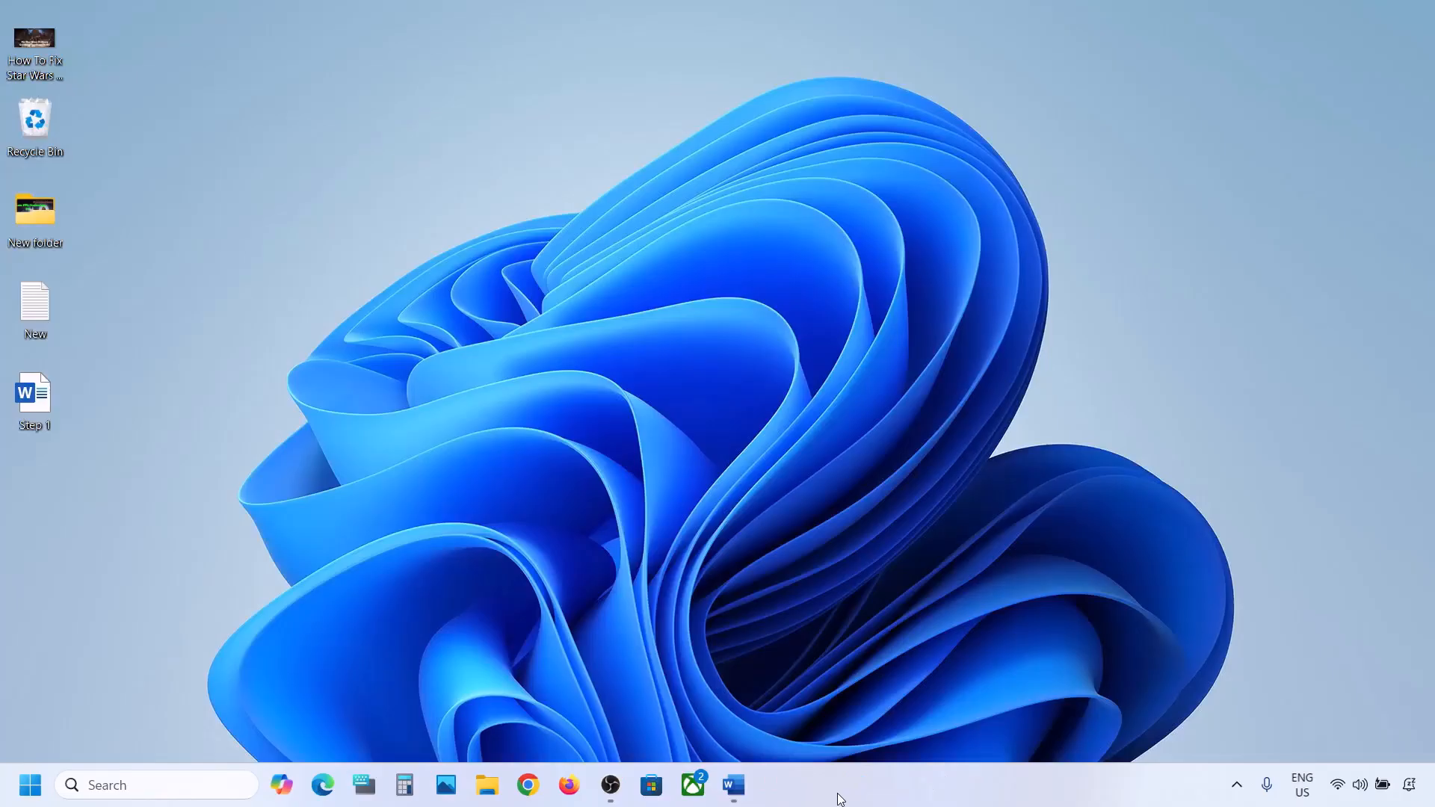
left_click(733, 785)
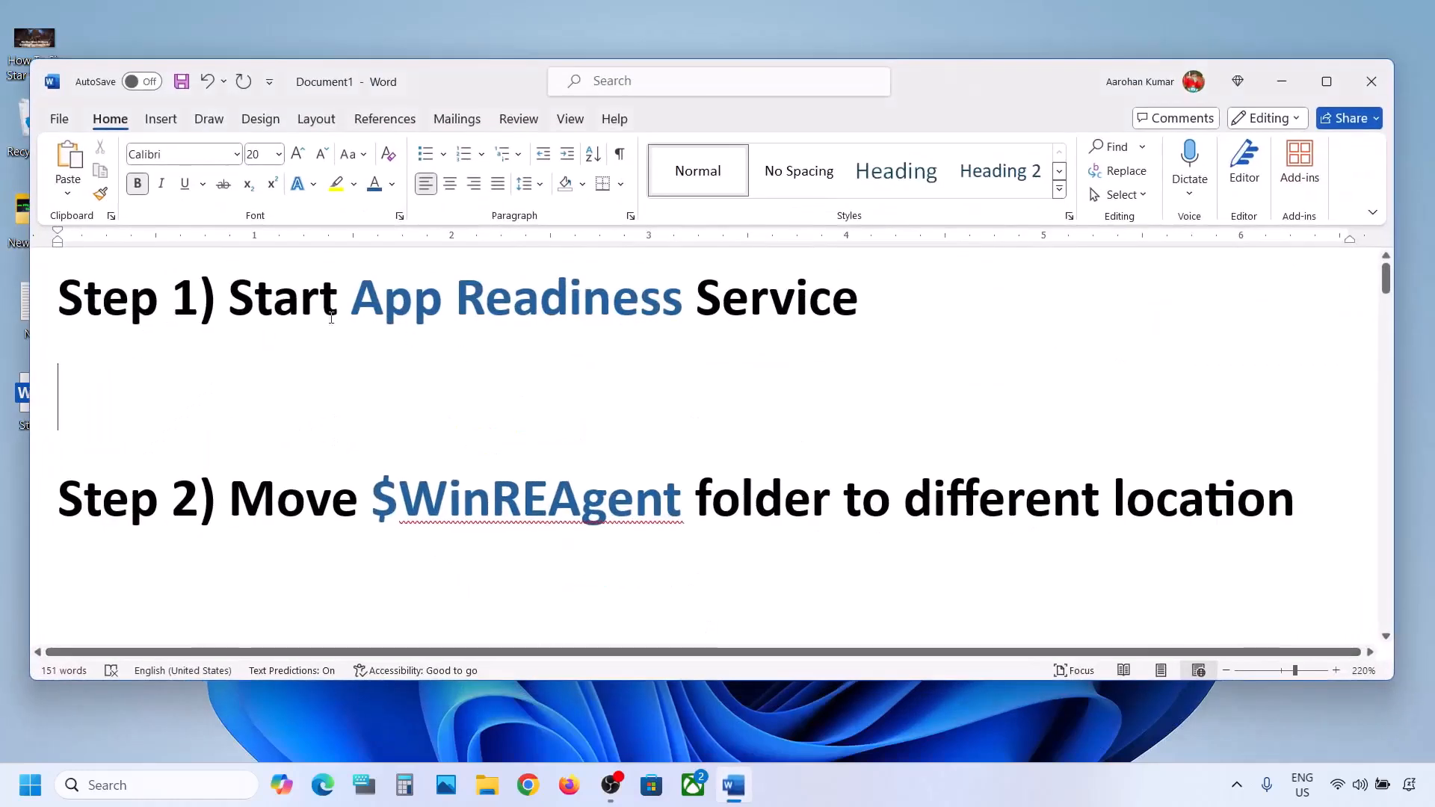
left_click_drag(262, 305, 859, 307)
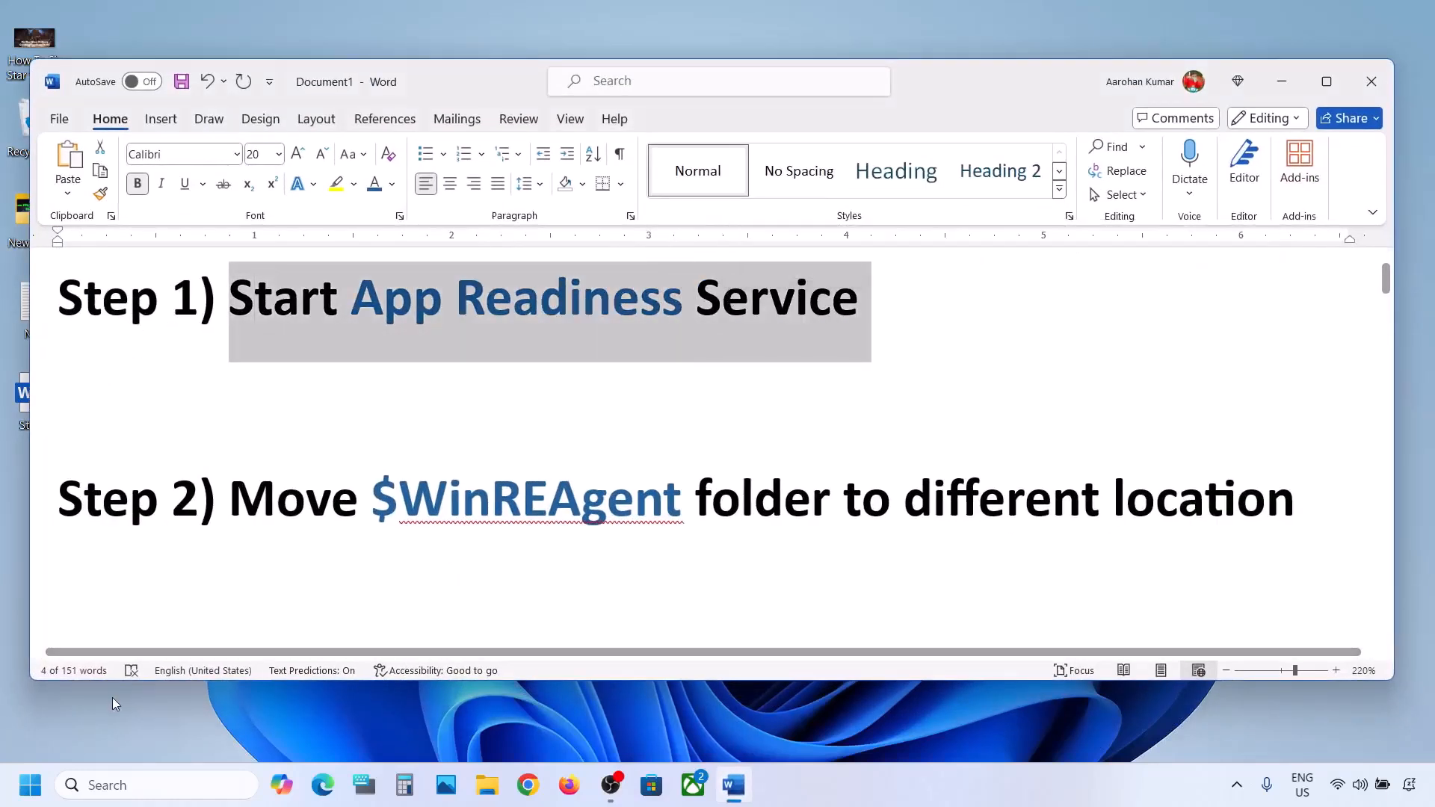
Search Windows for "services" and open the Services console
left_click(112, 781)
type("service")
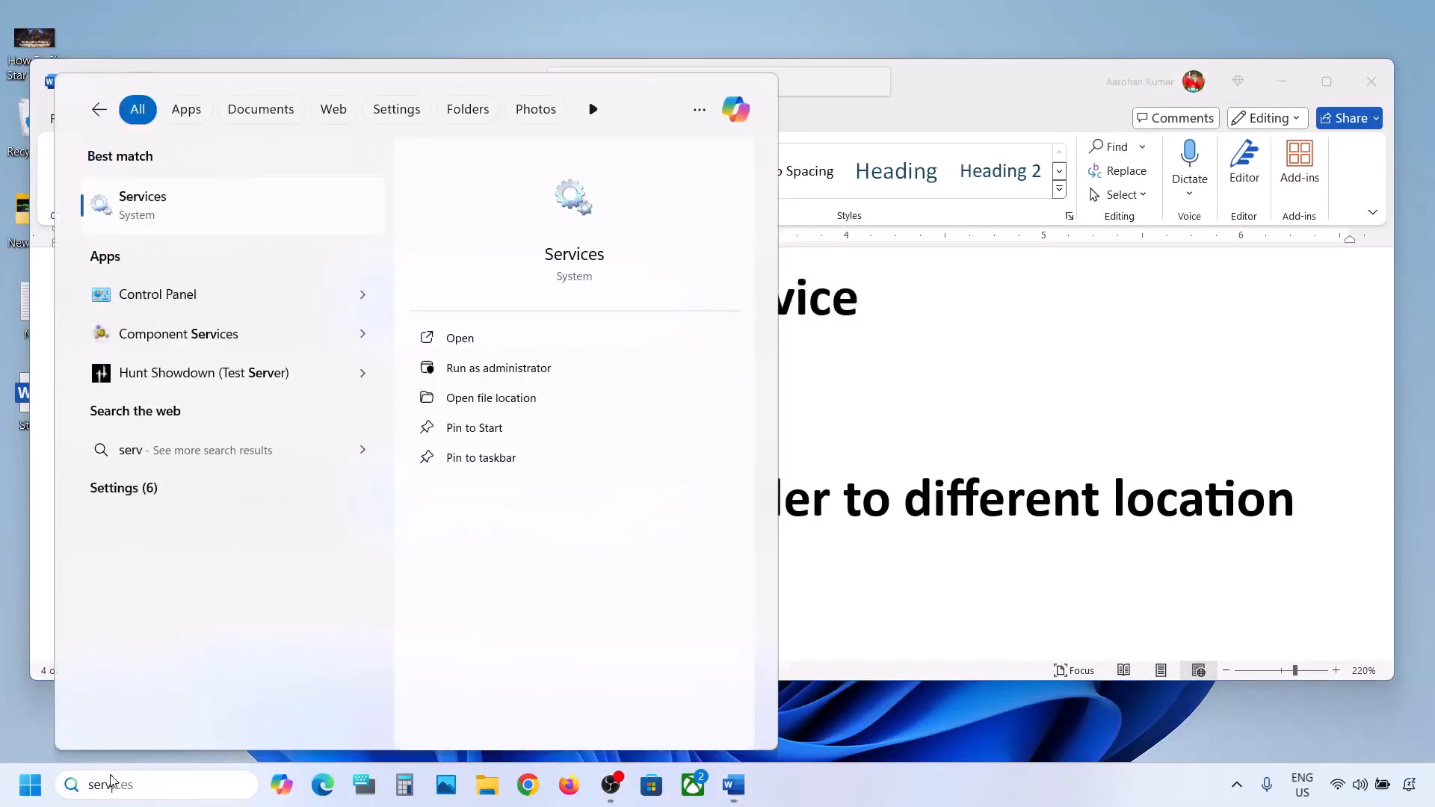
type("s")
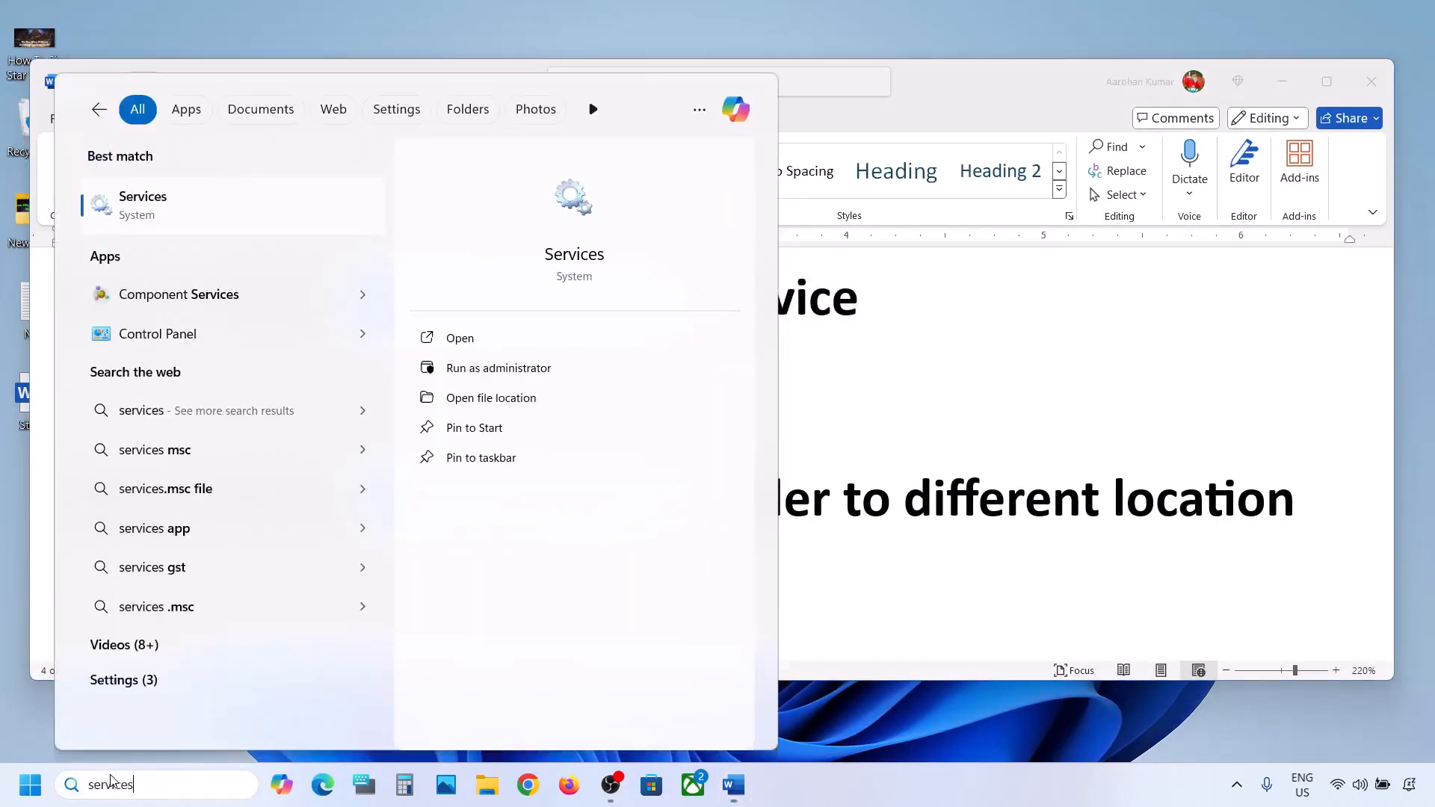
left_click(180, 217)
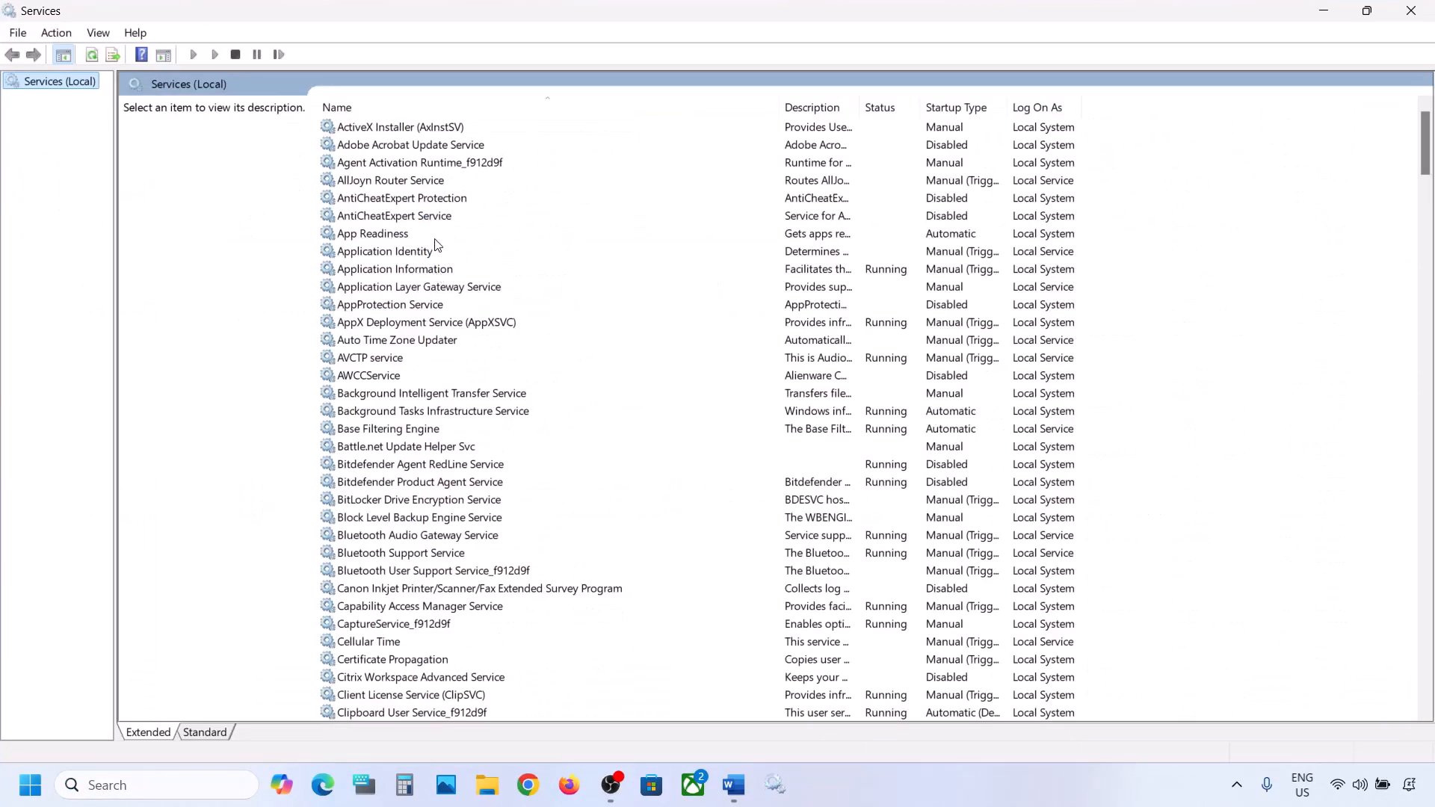
Set the App Readiness service's startup type to Automatic, apply it, start the service and close its properties
left_click(407, 234)
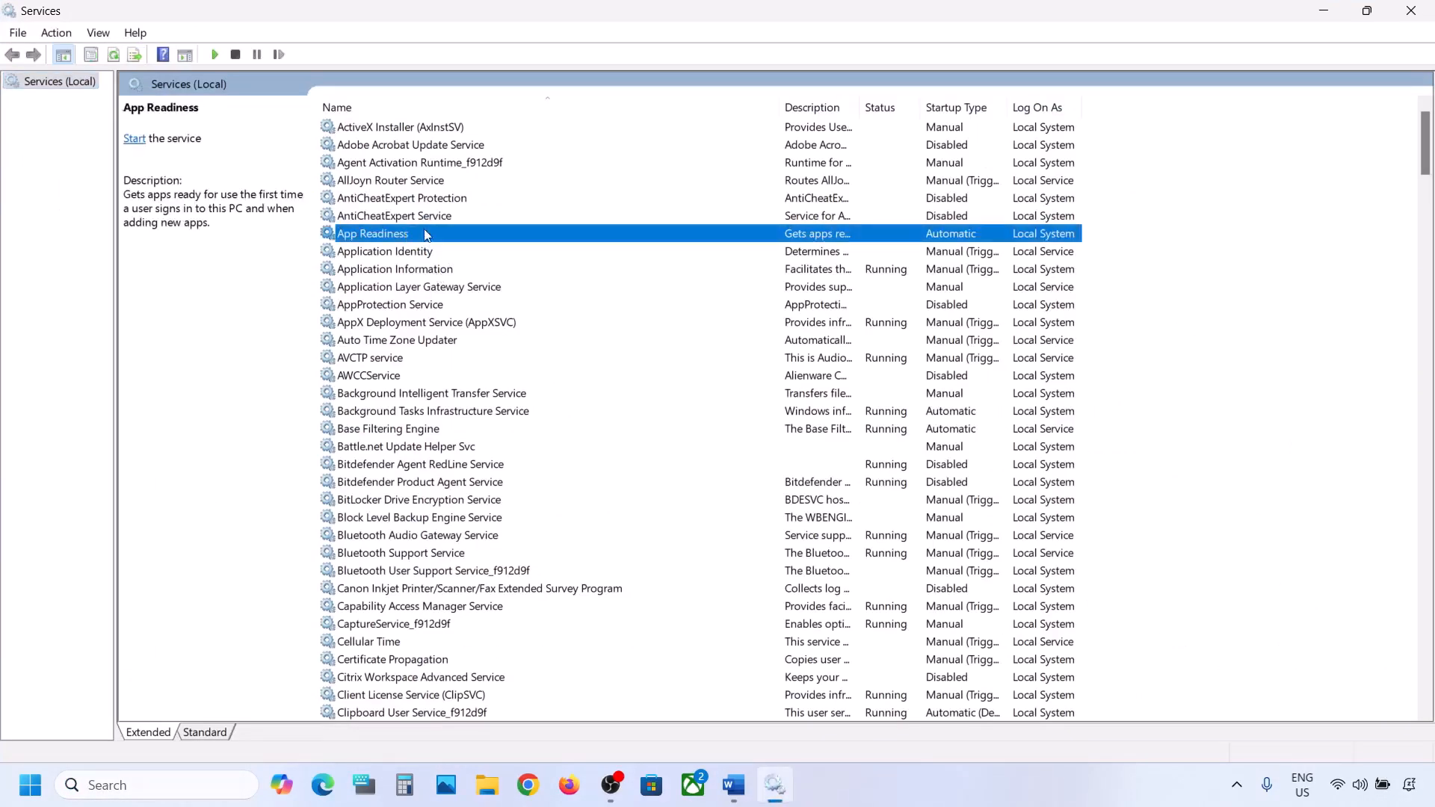
double_click(445, 237)
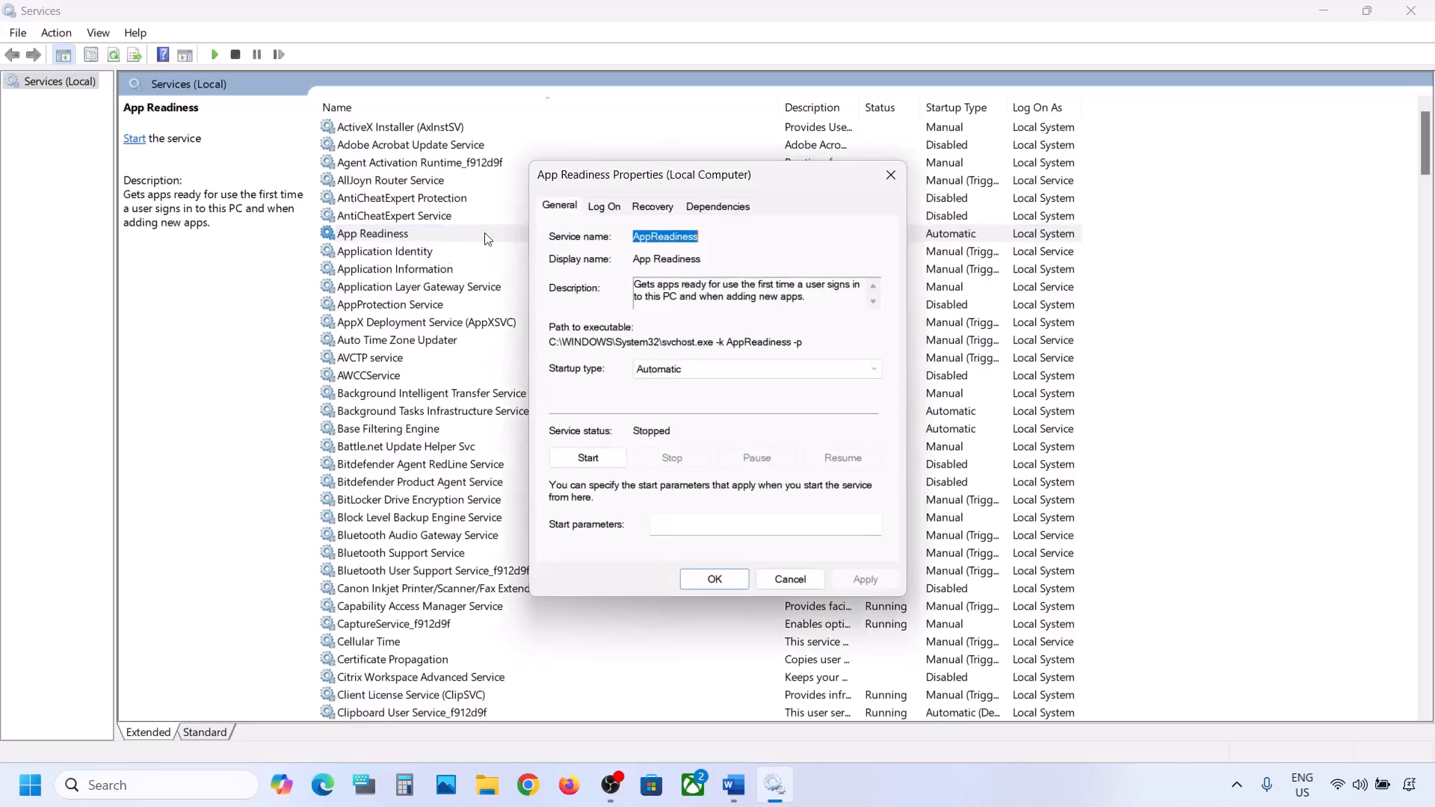
left_click(675, 368)
left_click(661, 390)
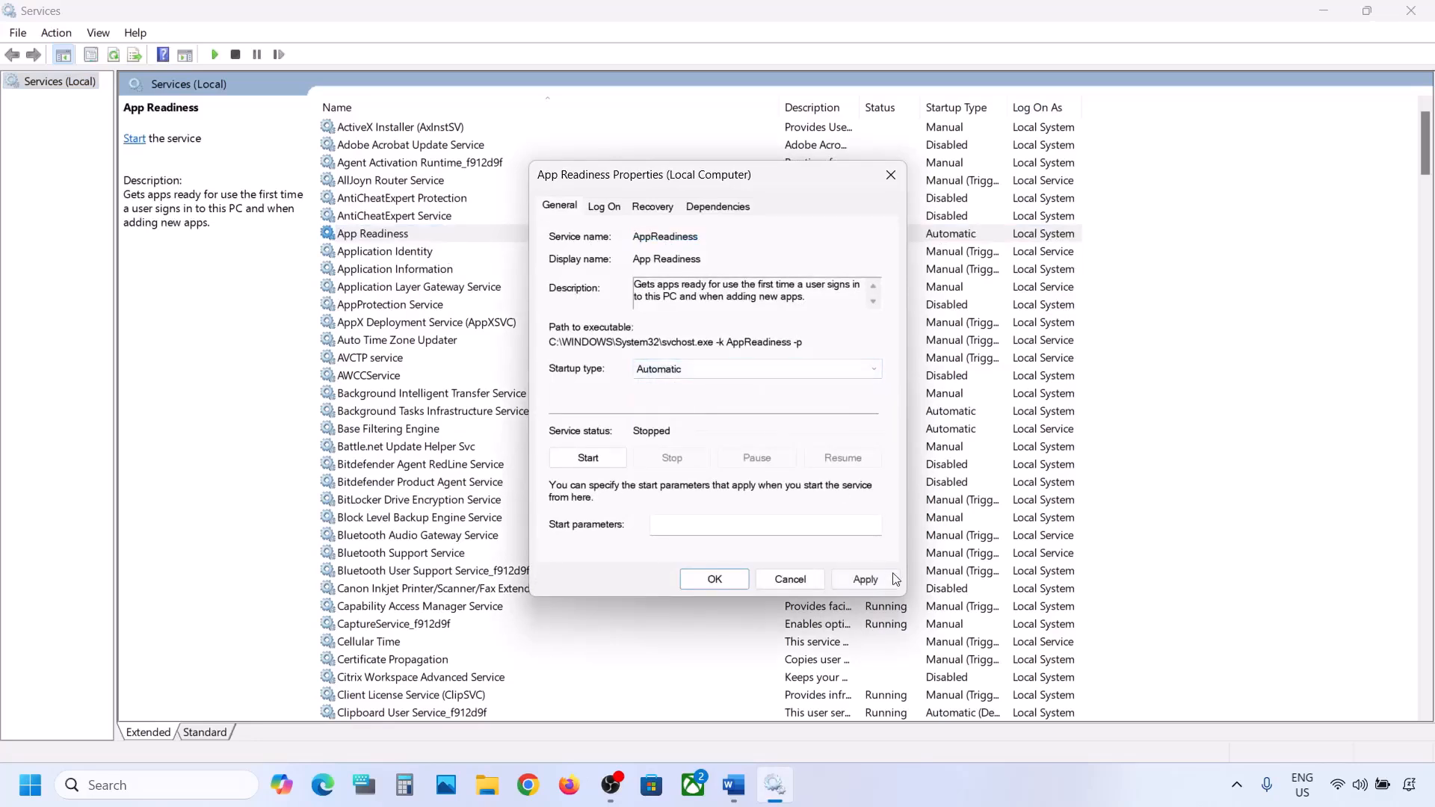
left_click(861, 584)
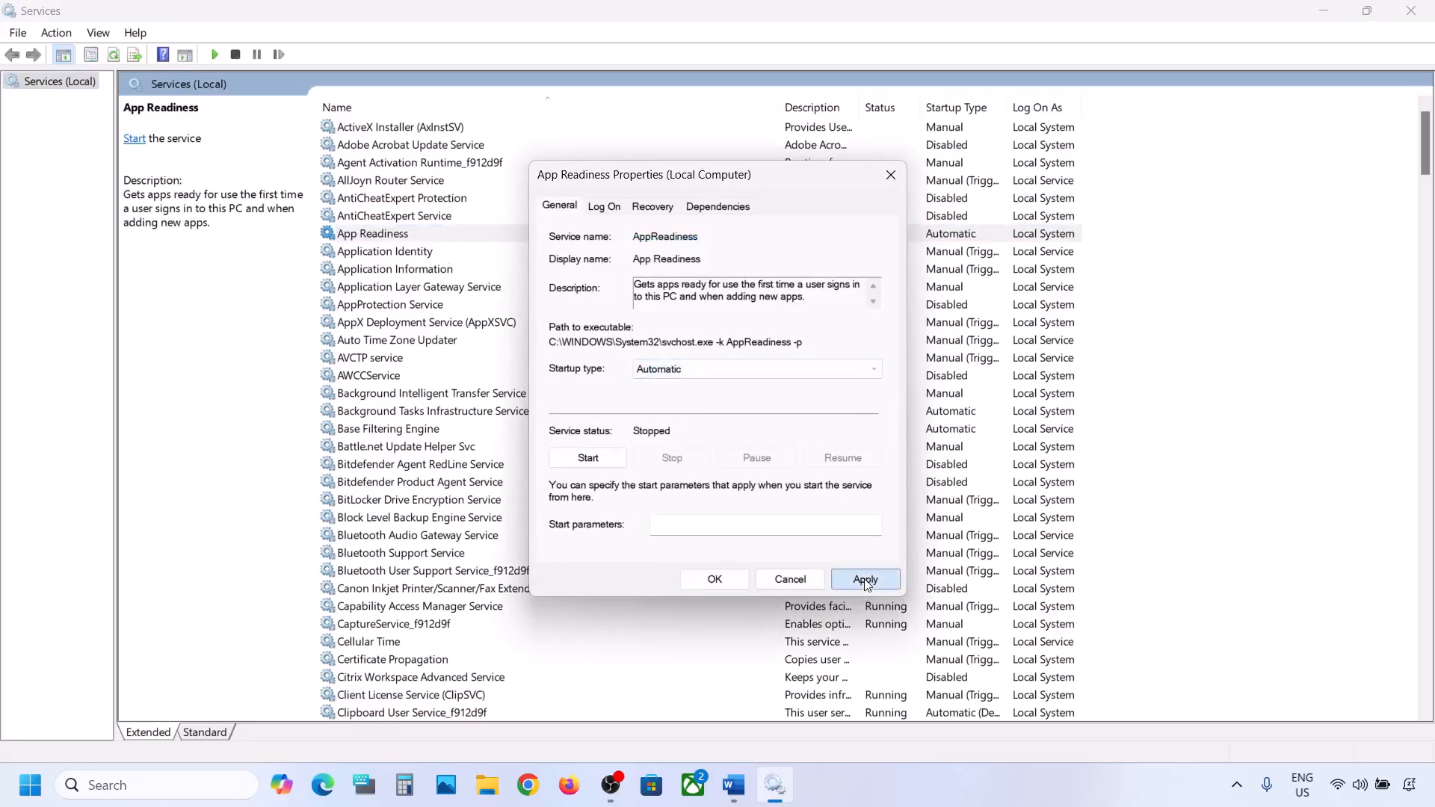
left_click(591, 459)
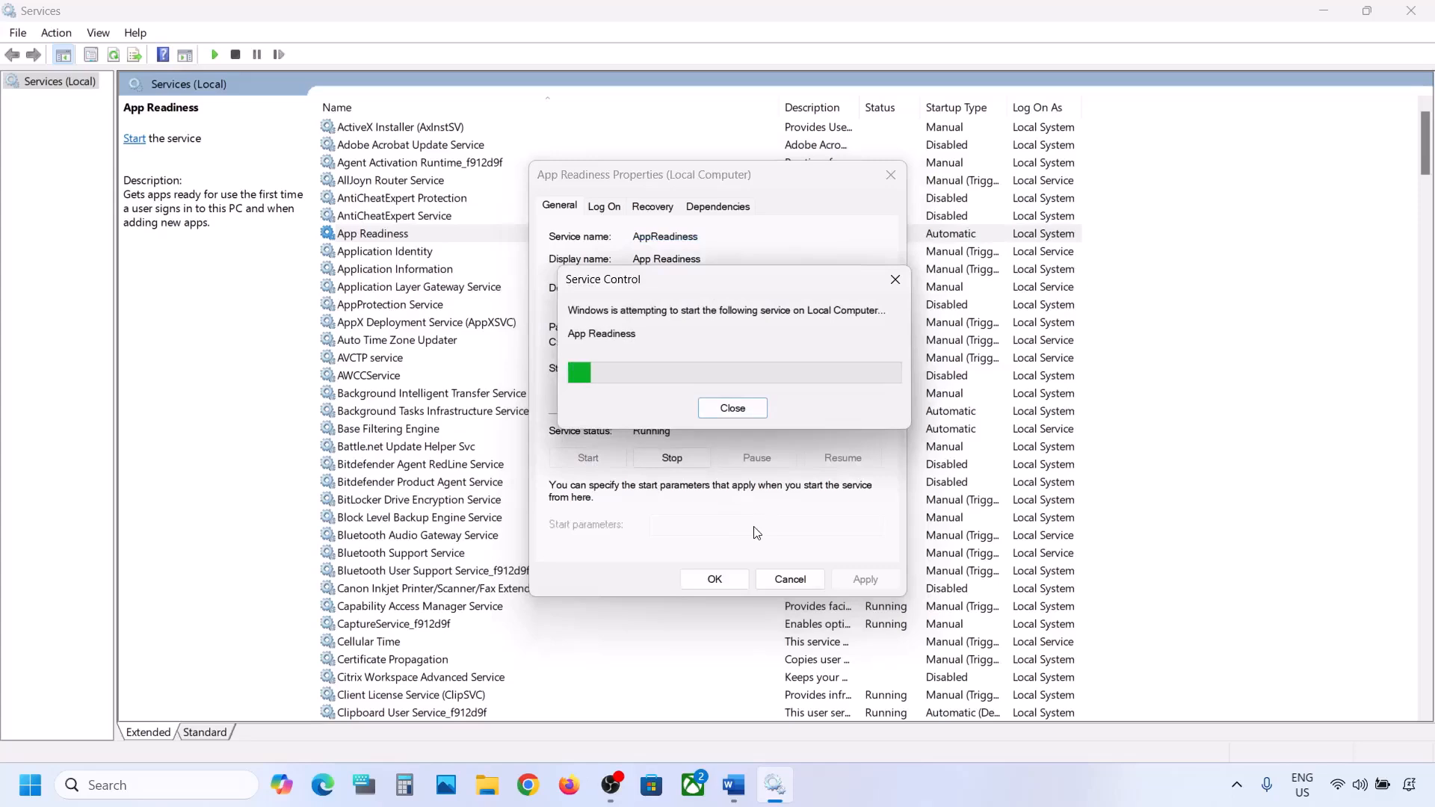
left_click(717, 579)
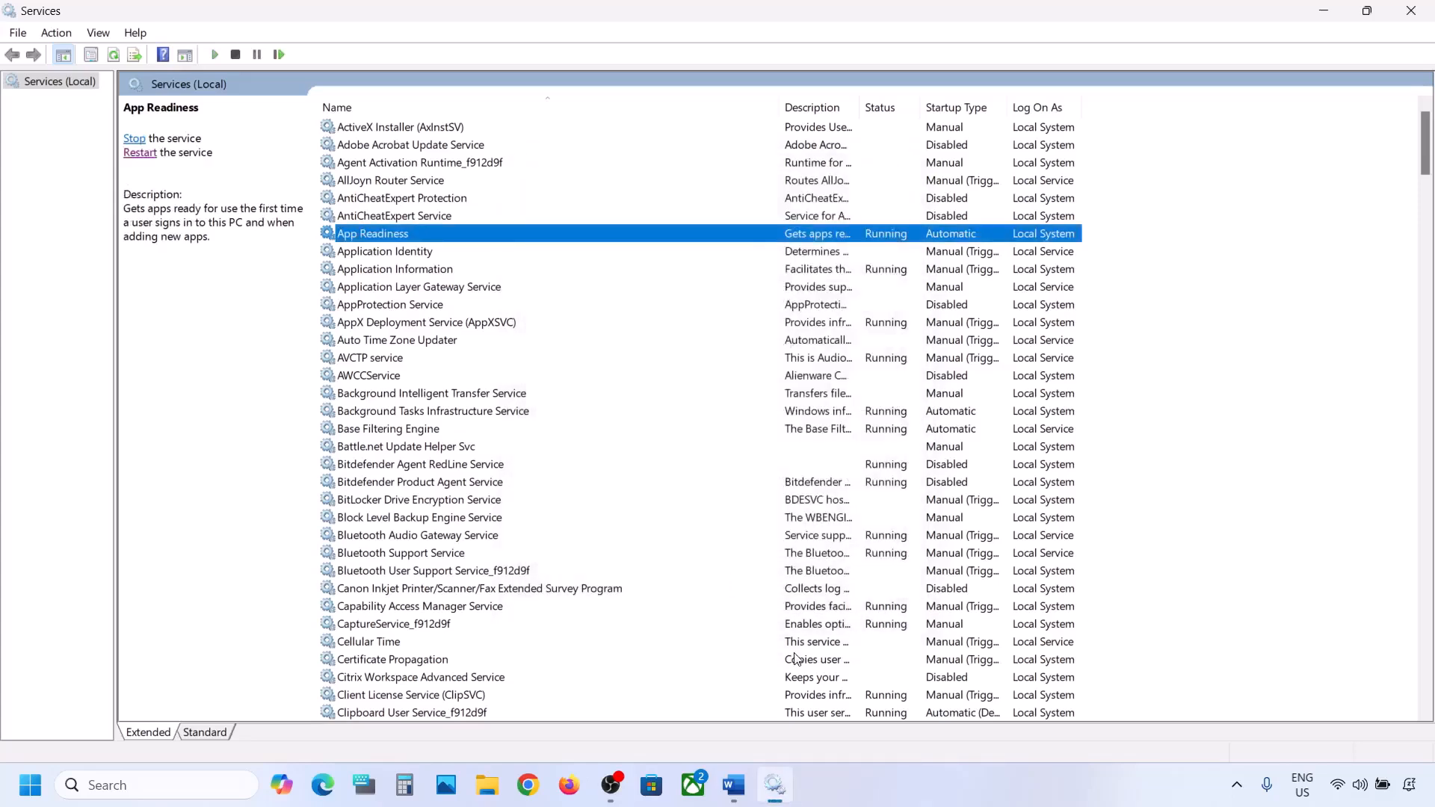
Read Step 2 about moving the $WinREAgent folder in the Word notes, and select that folder on the C: drive in File Explorer
left_click(733, 785)
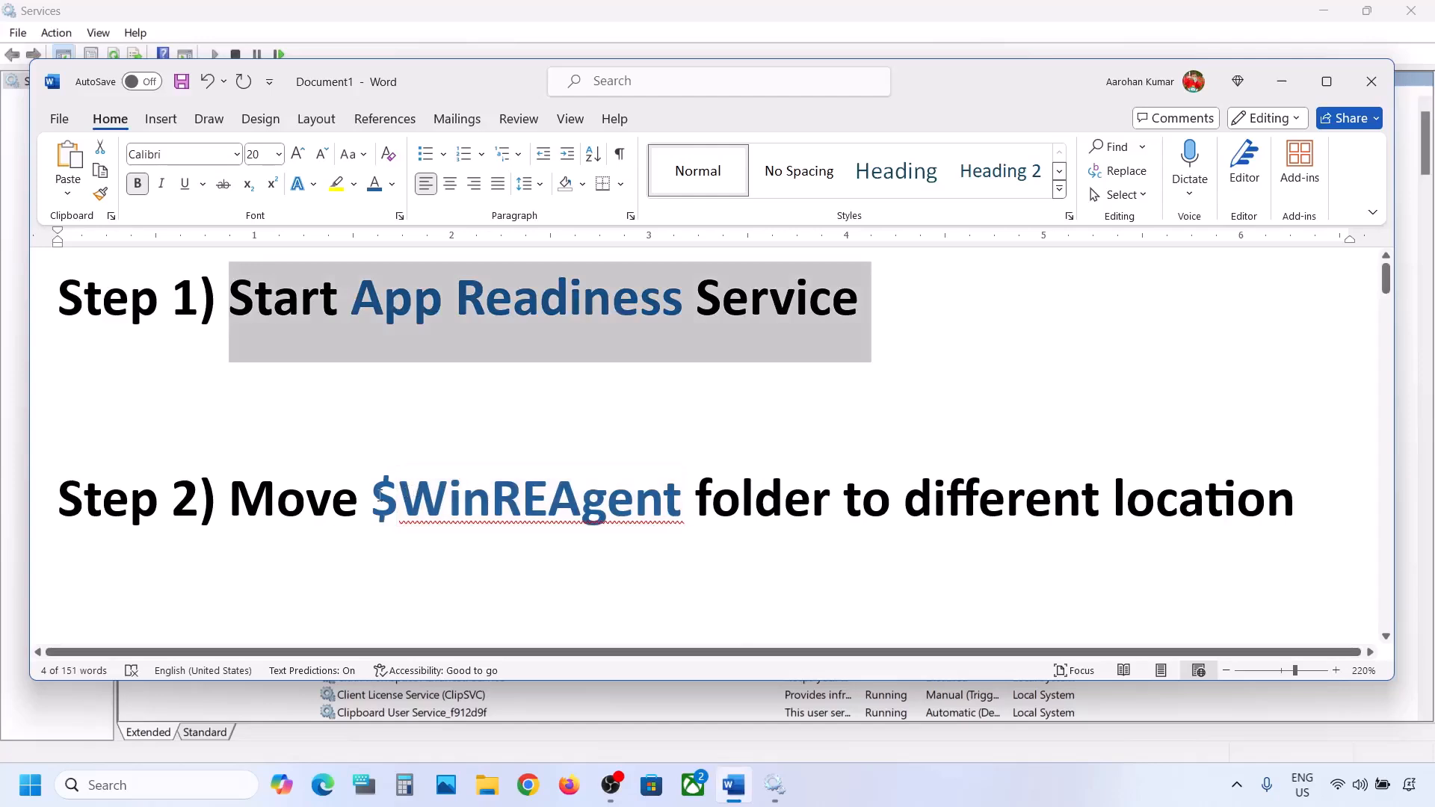
left_click_drag(389, 522, 618, 522)
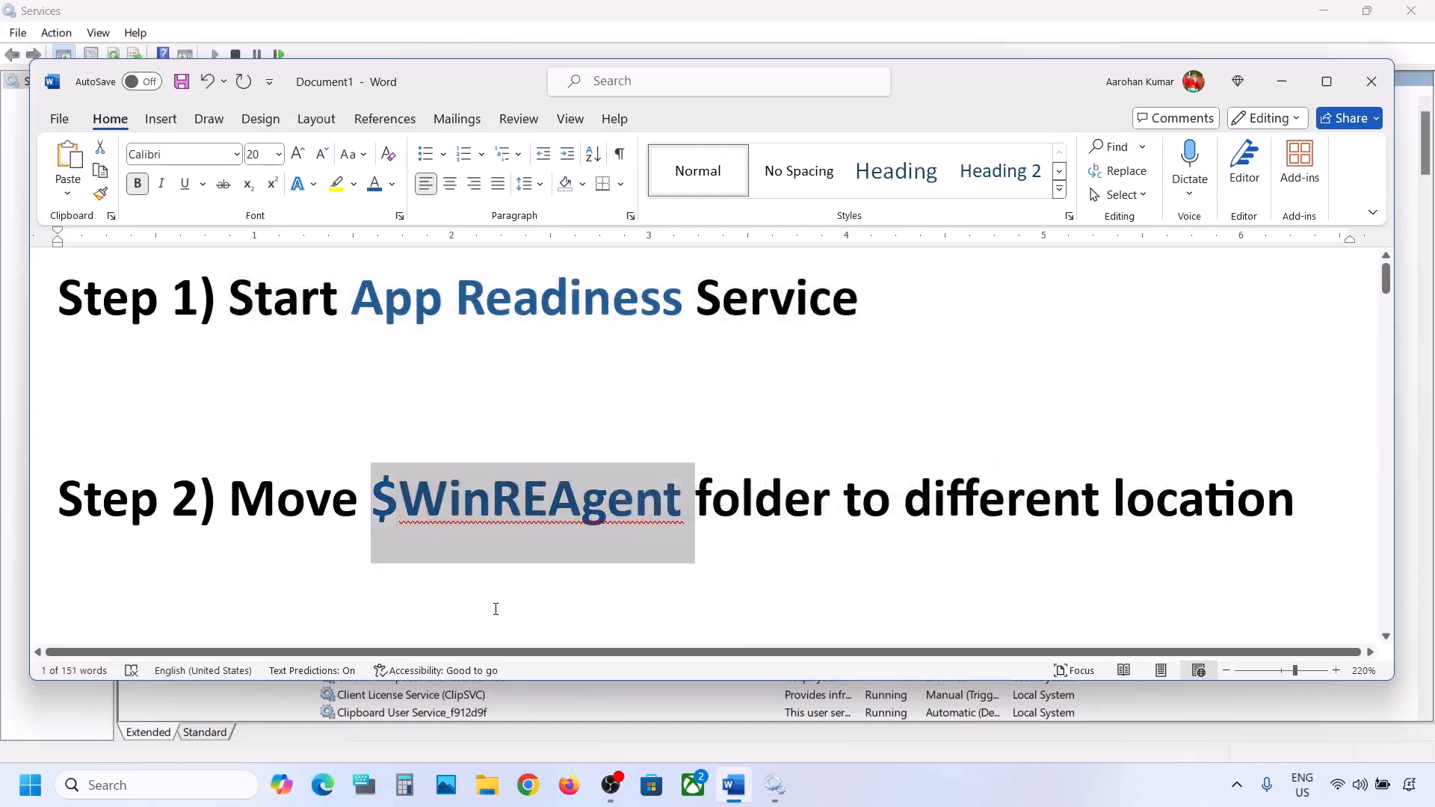
left_click(488, 786)
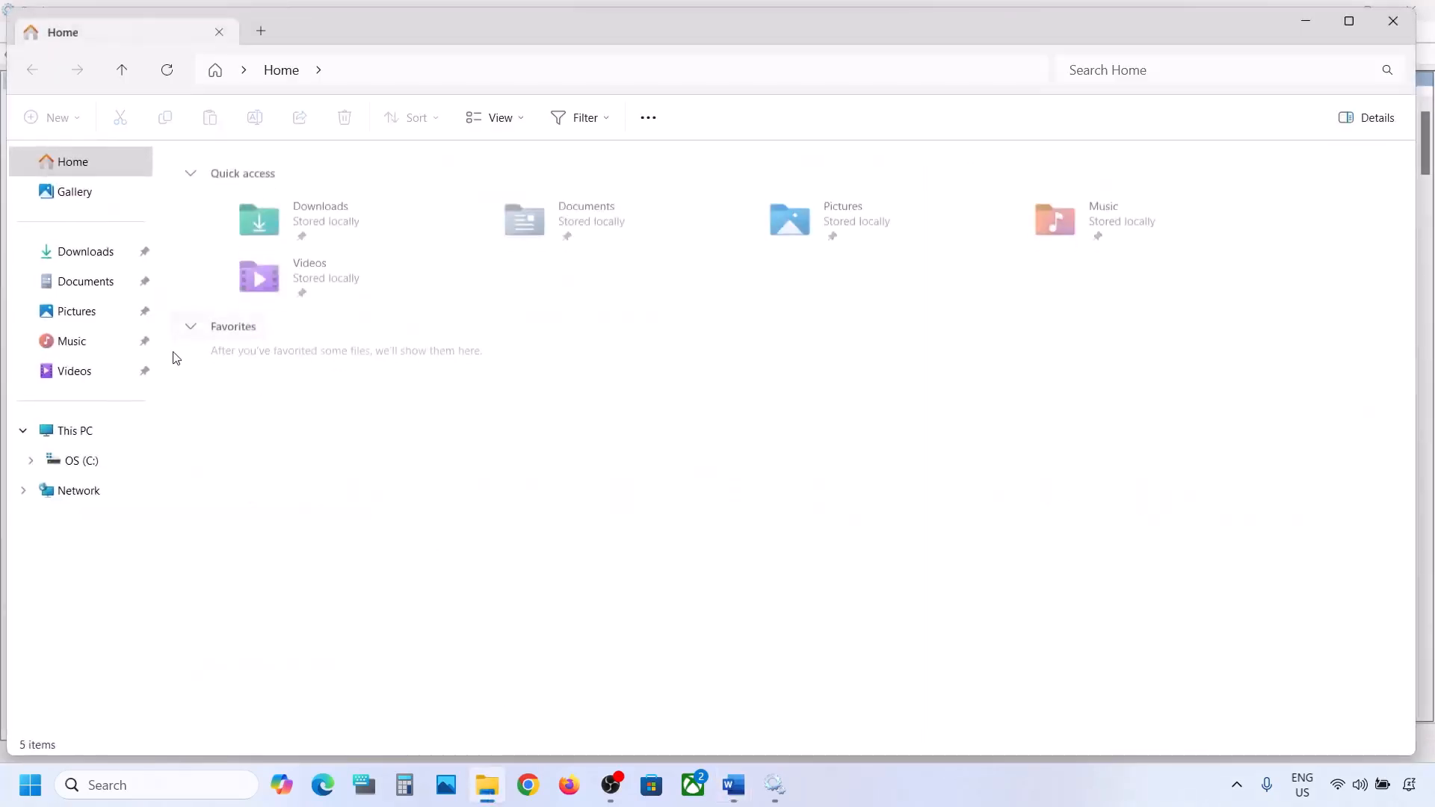
left_click(85, 433)
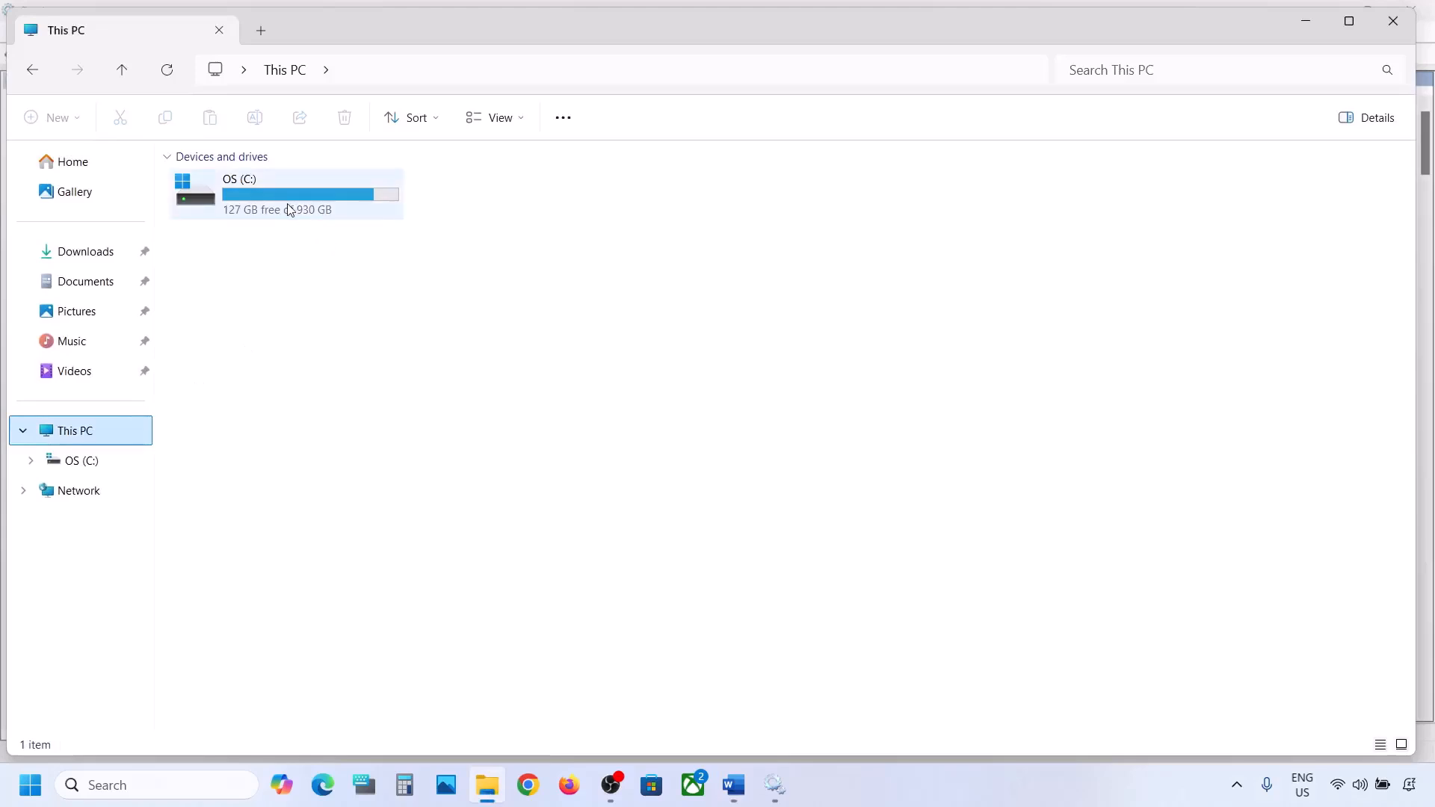
double_click(314, 213)
left_click(245, 271)
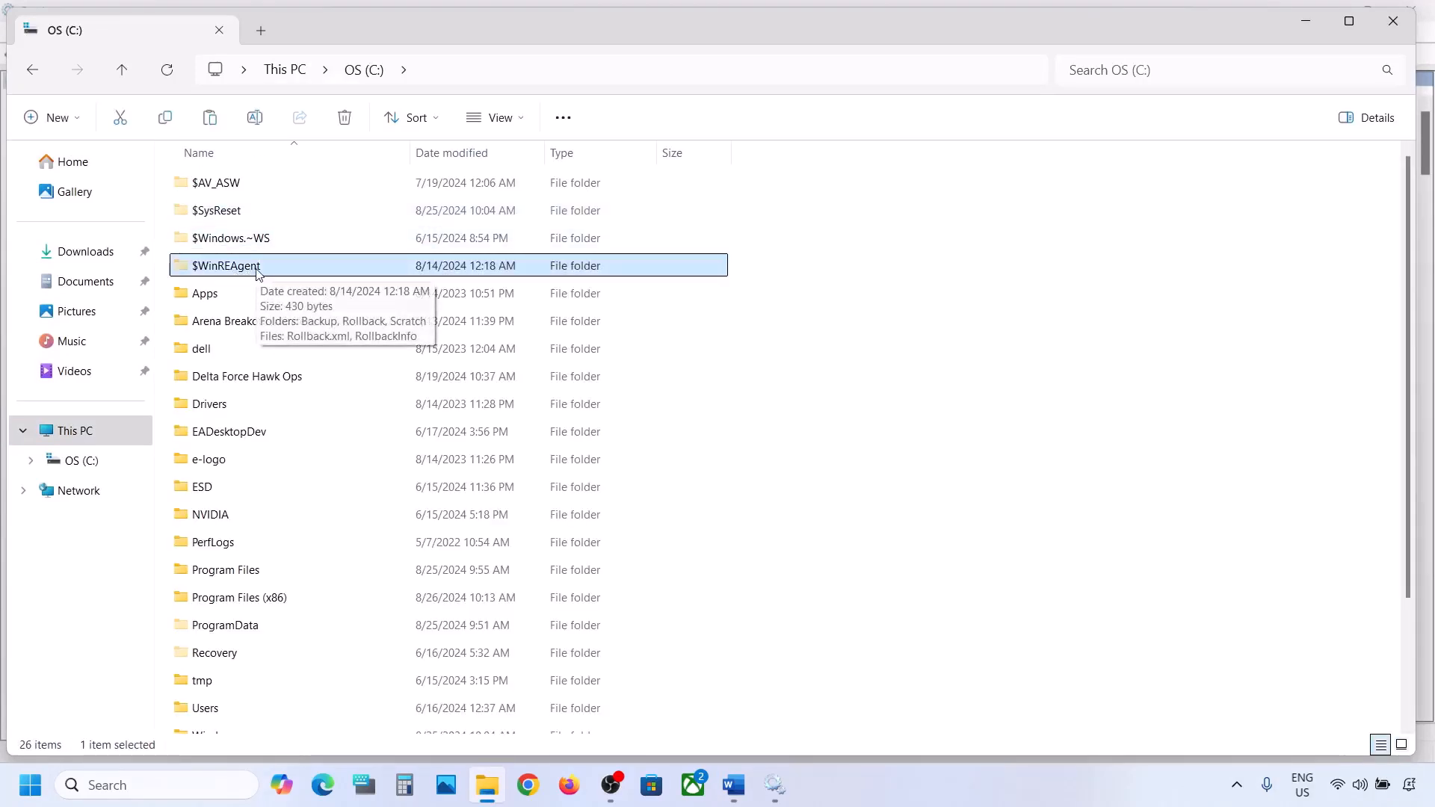
Check in File Explorer's view options whether hidden items are shown, and return to the $WinREAgent folder
left_click(508, 119)
mouse_move(528, 471)
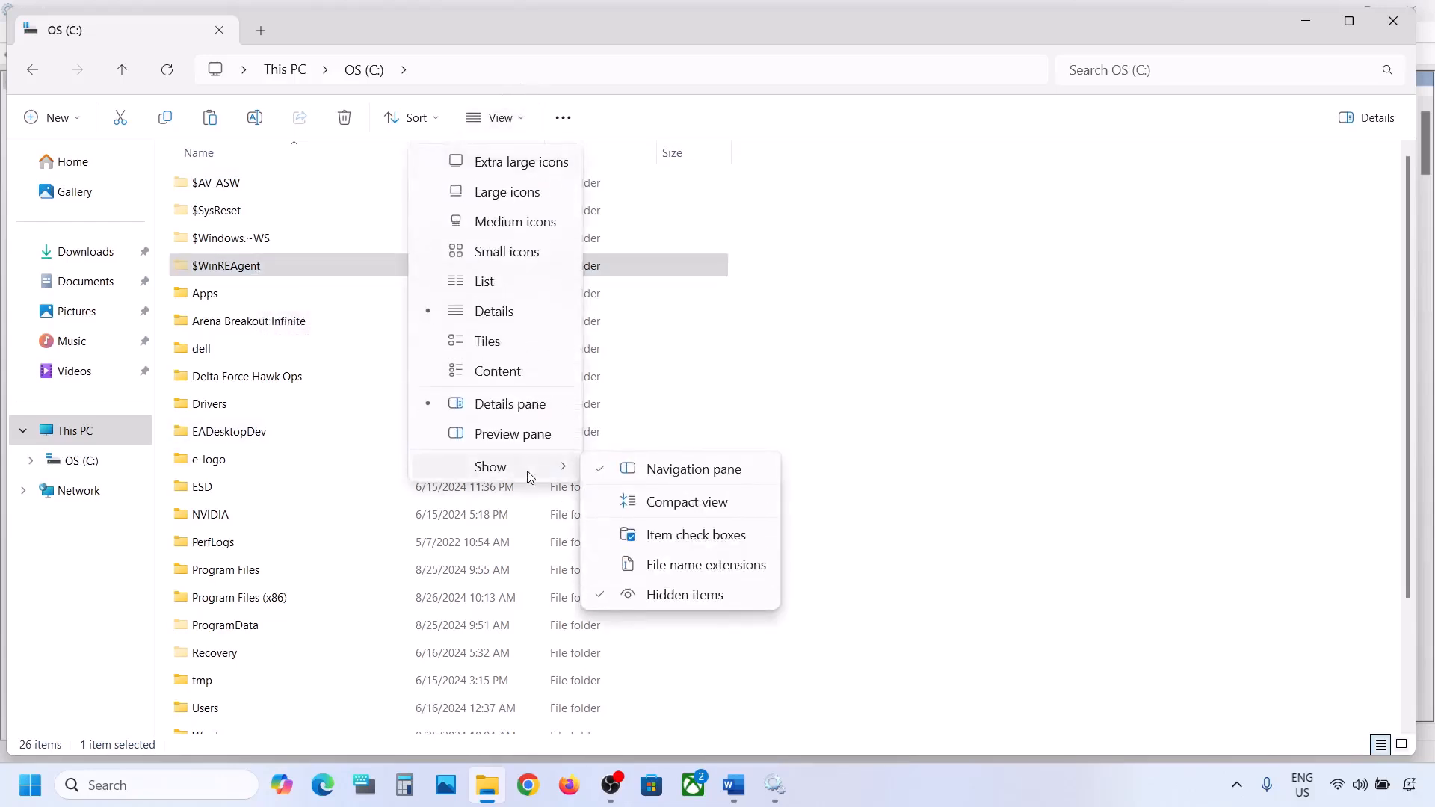
left_click(272, 268)
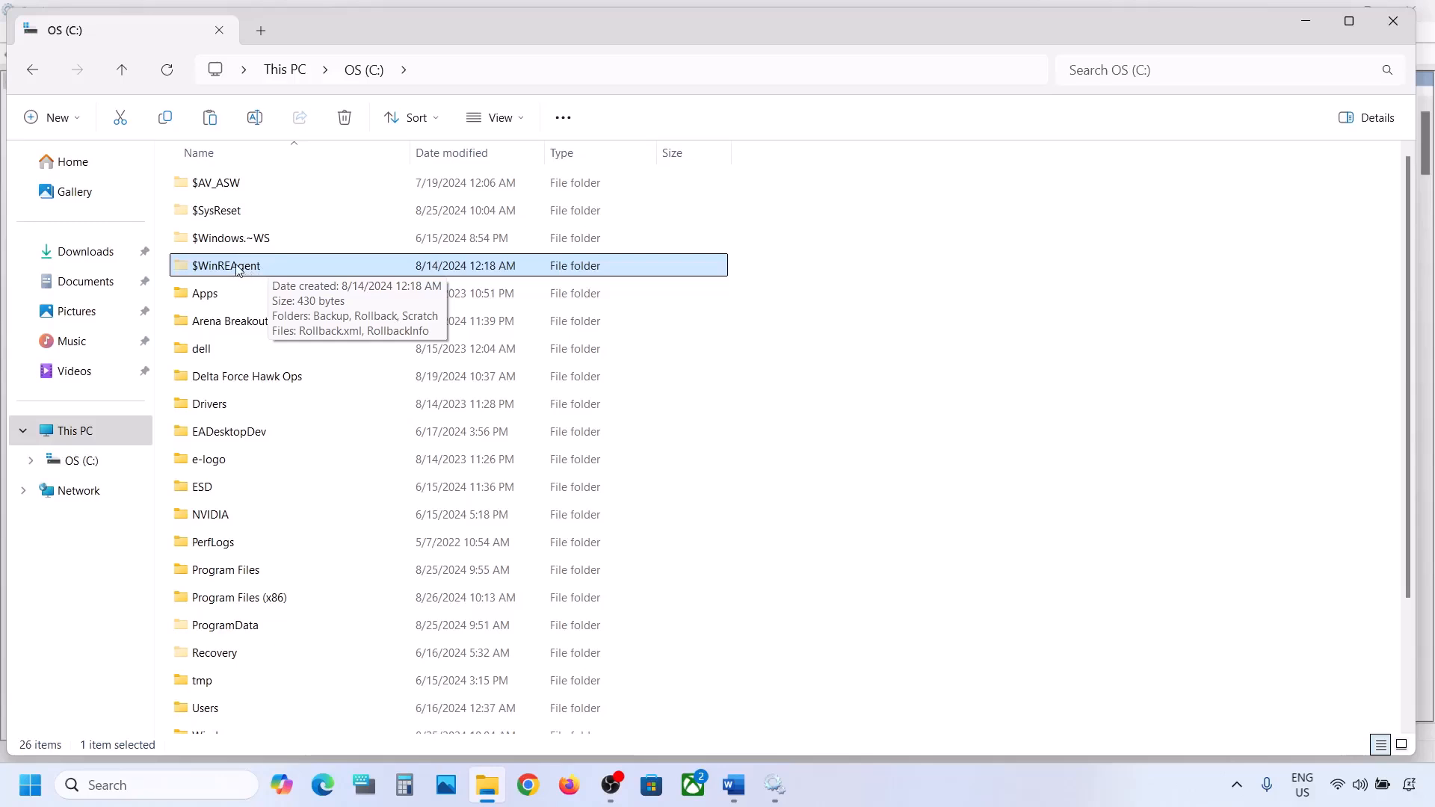
Copy the $WinREAgent folder from the C: drive to the desktop
right_click(237, 270)
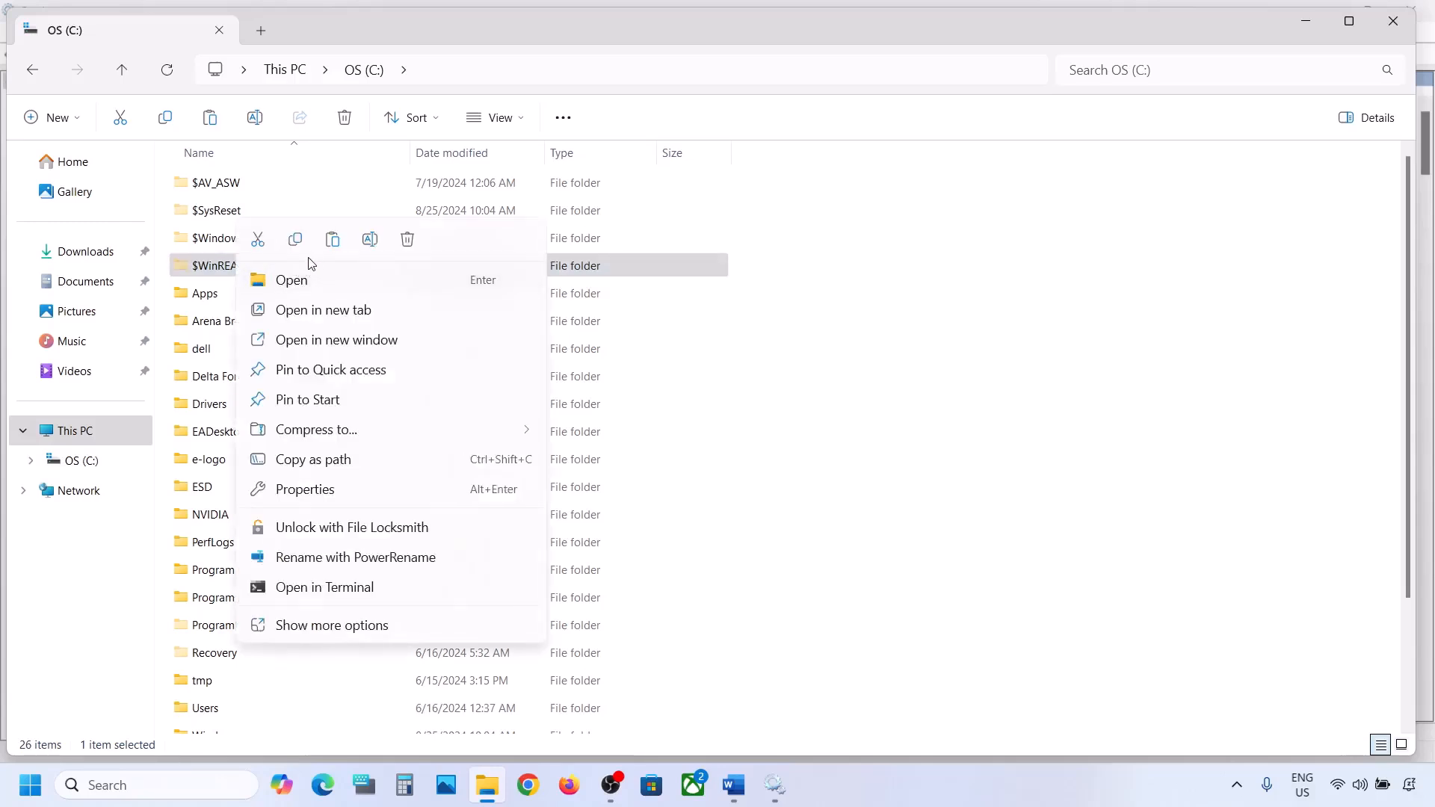
left_click(296, 240)
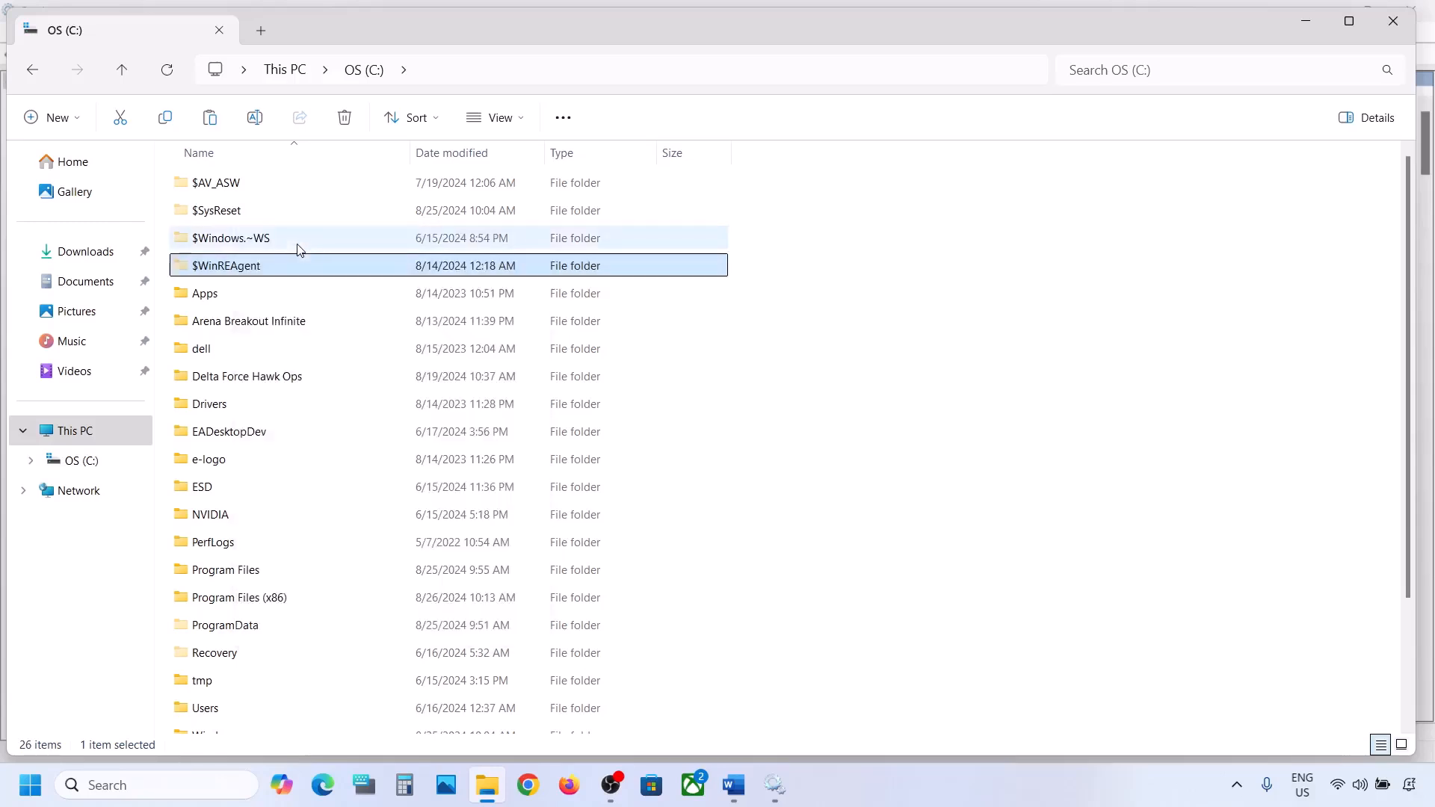
key("super+d")
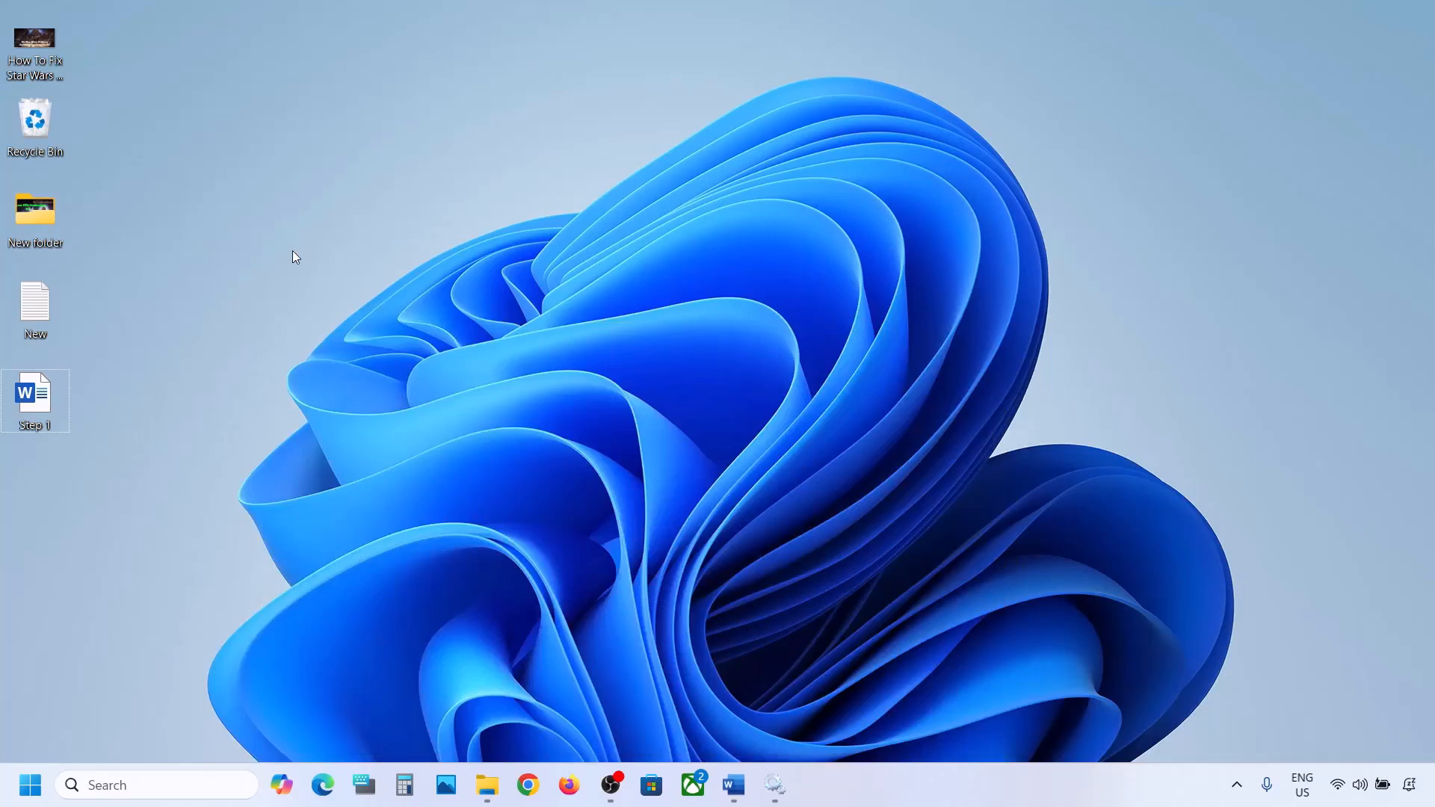
key("ctrl+v")
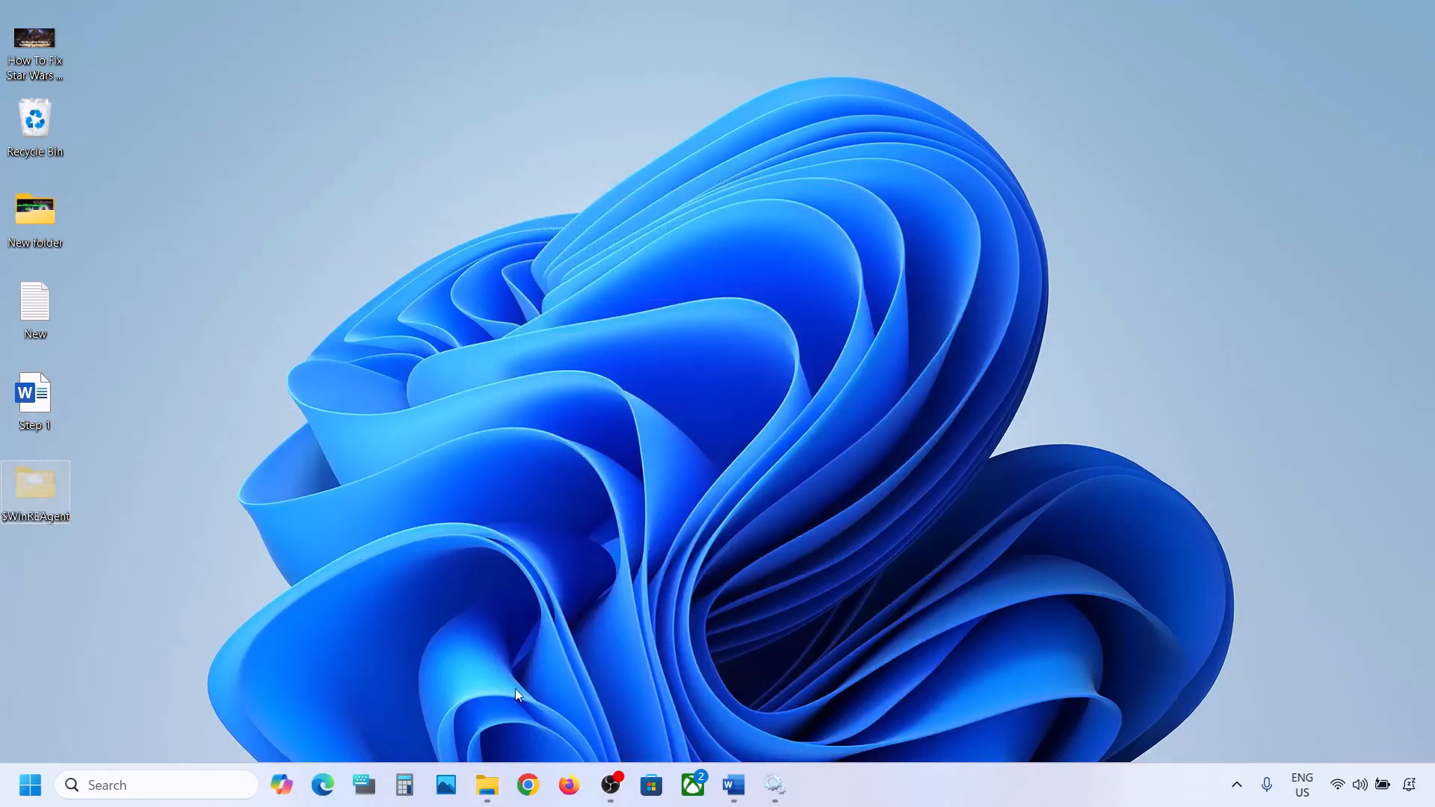
Delete the original $WinREAgent folder from the C: drive
left_click(483, 798)
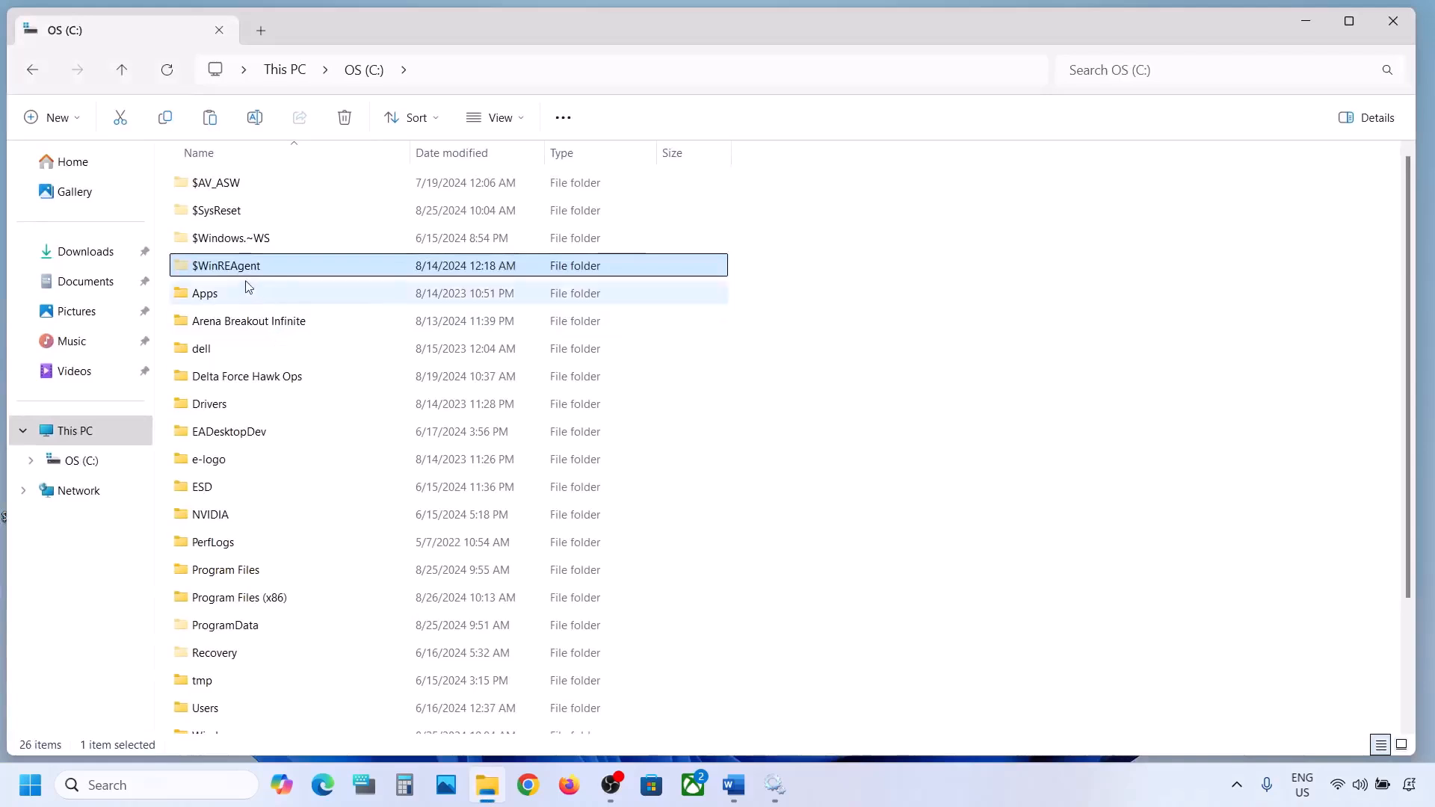
right_click(228, 267)
left_click(400, 237)
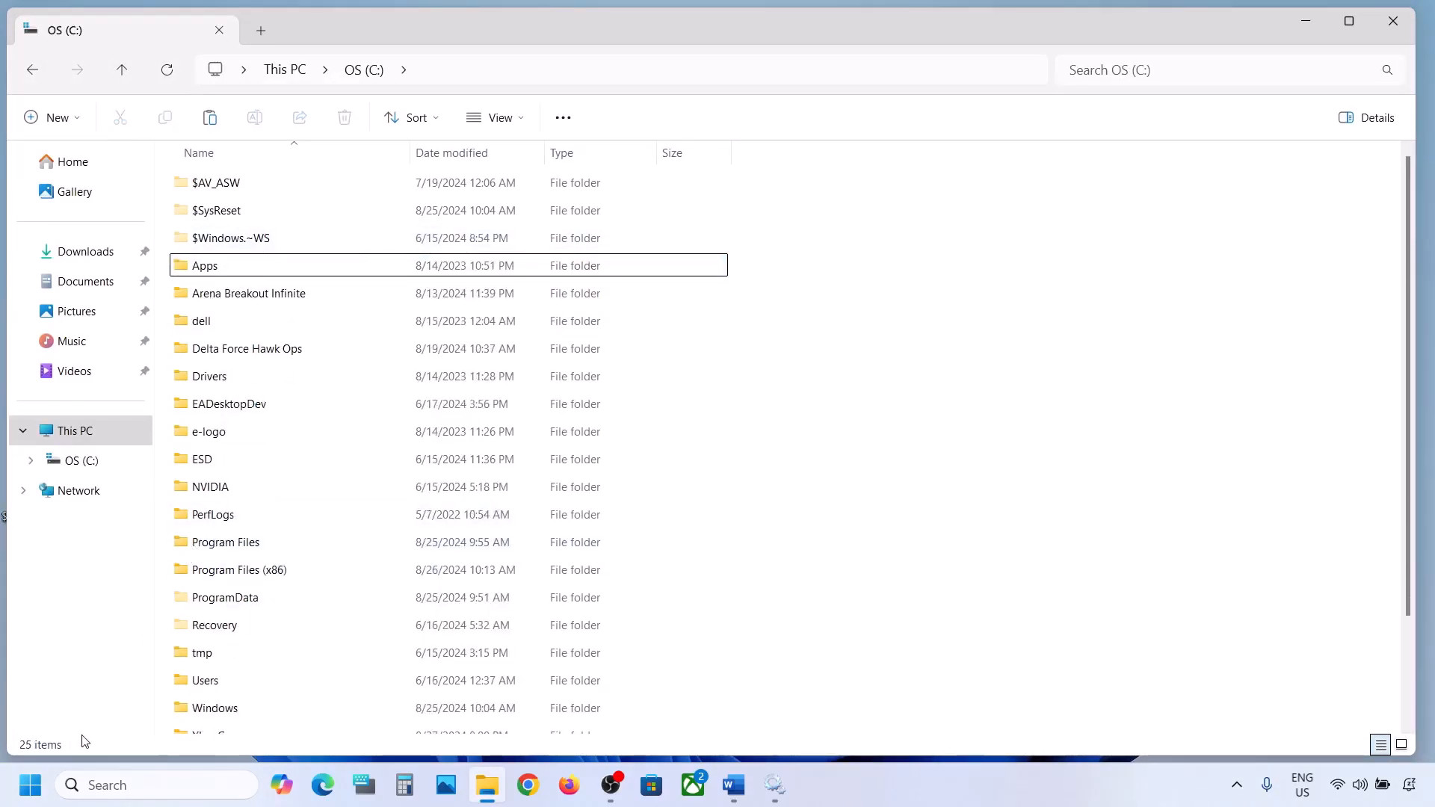
View the Windows Update page in Settings with its update check, and minimize Settings
key("super+i")
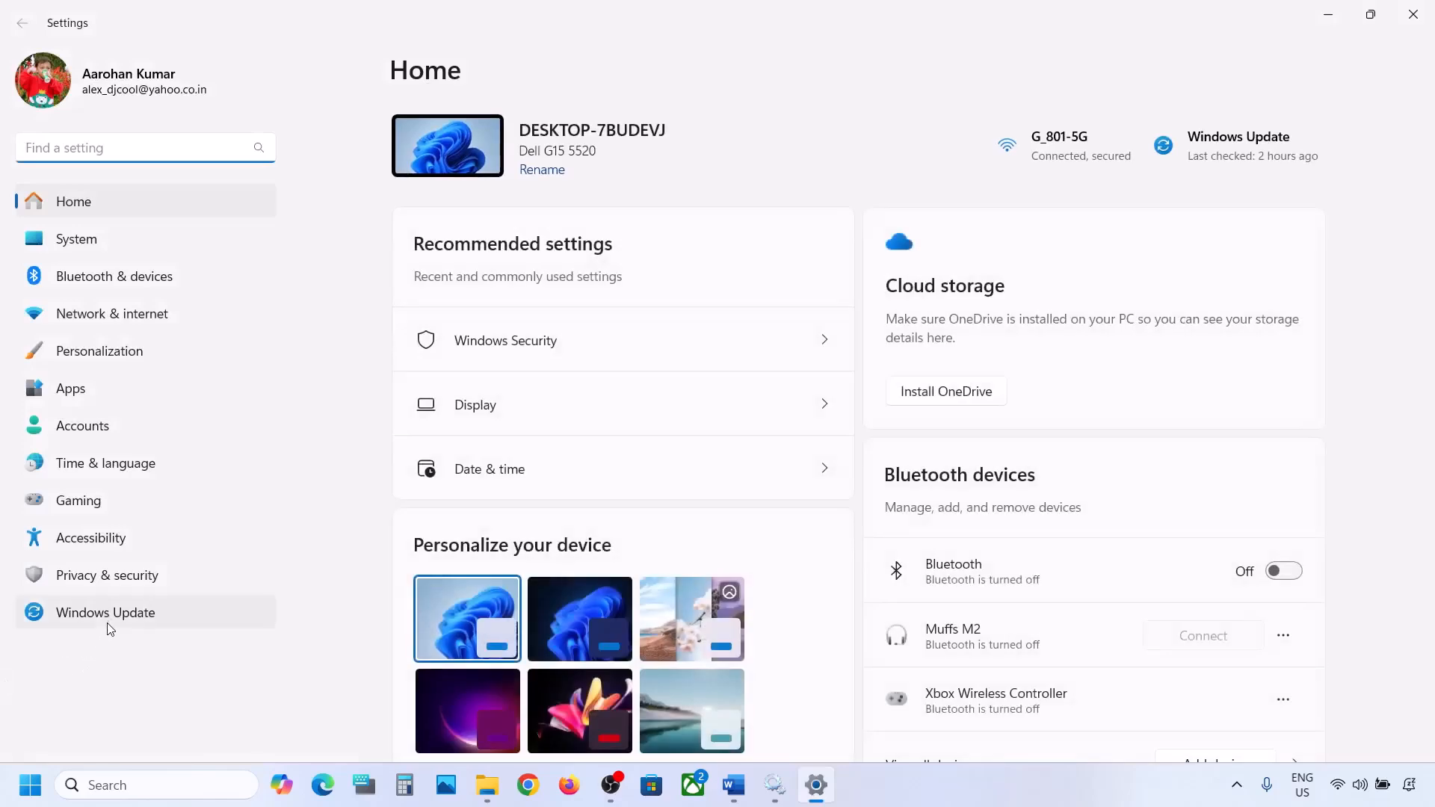
left_click(108, 622)
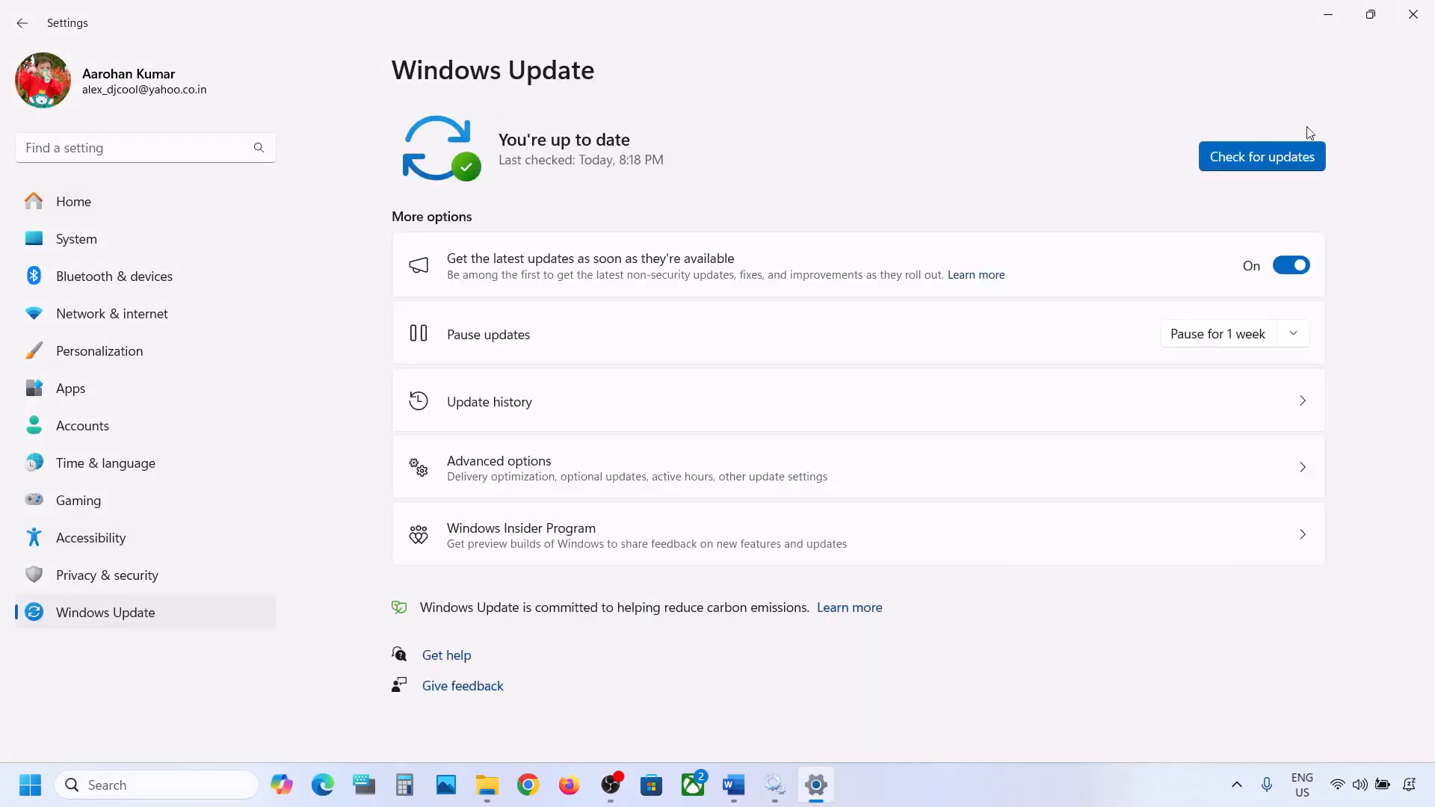
left_click(1338, 11)
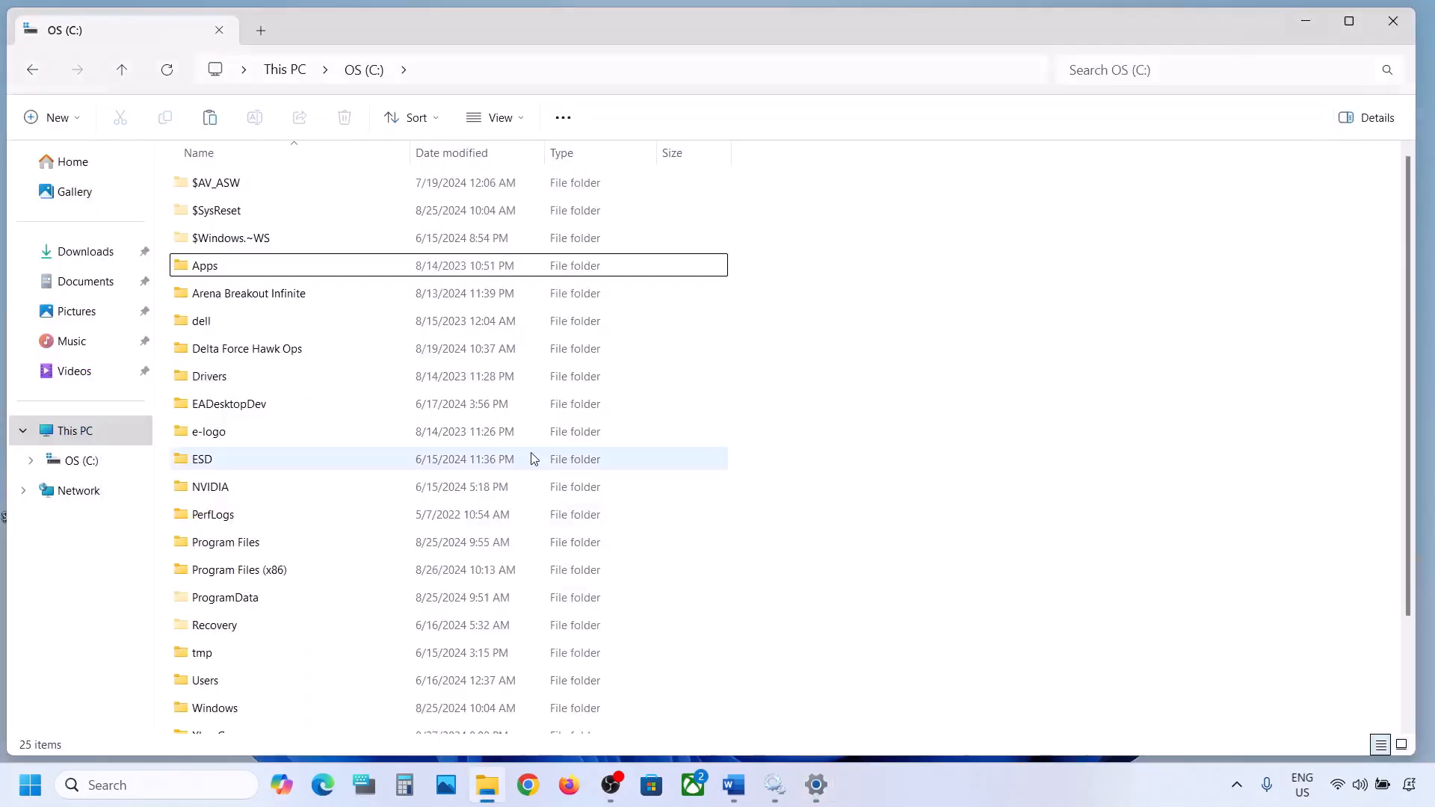
Minimize File Explorer and view the Start menu's power options, closing them without restarting
left_click(1305, 25)
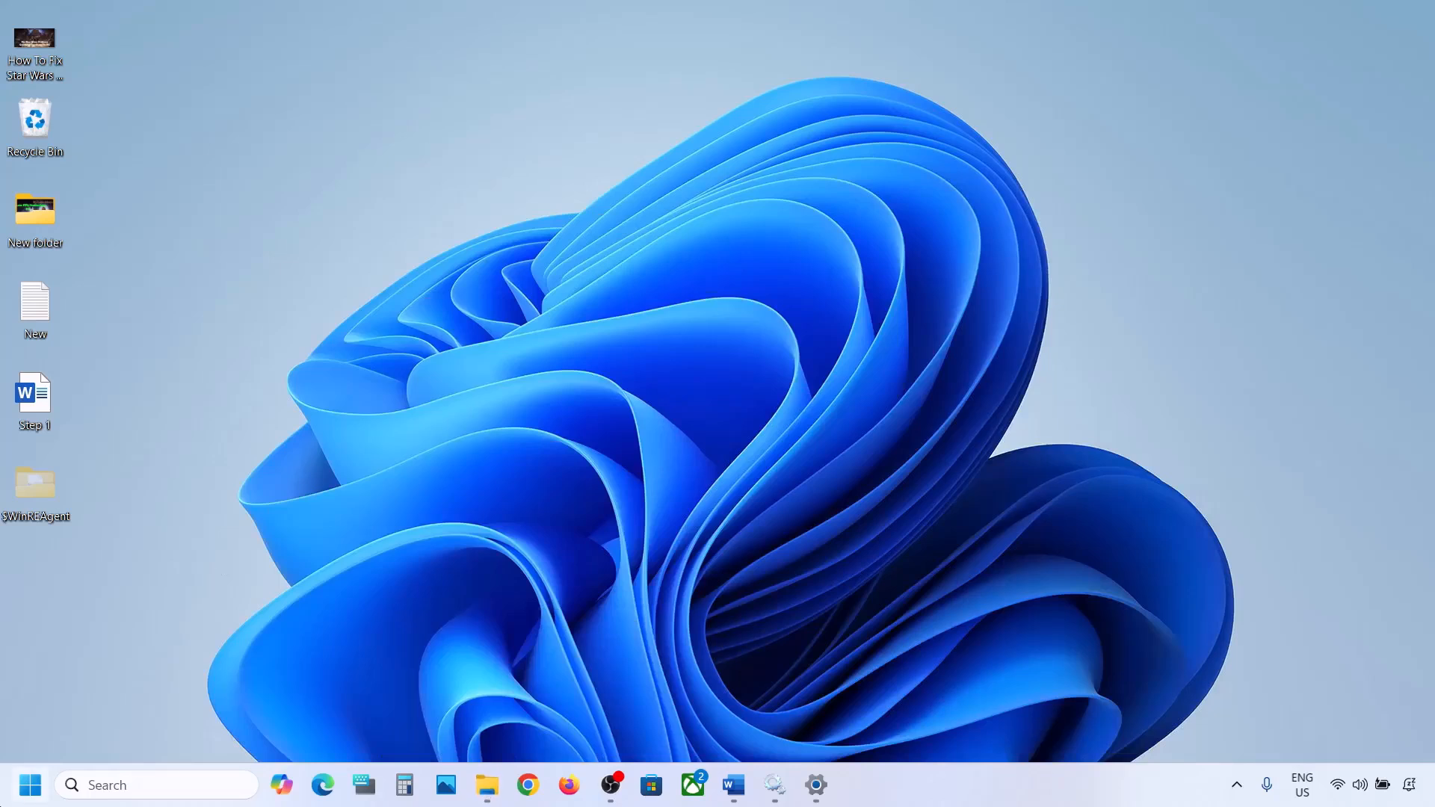
left_click(29, 784)
left_click(542, 721)
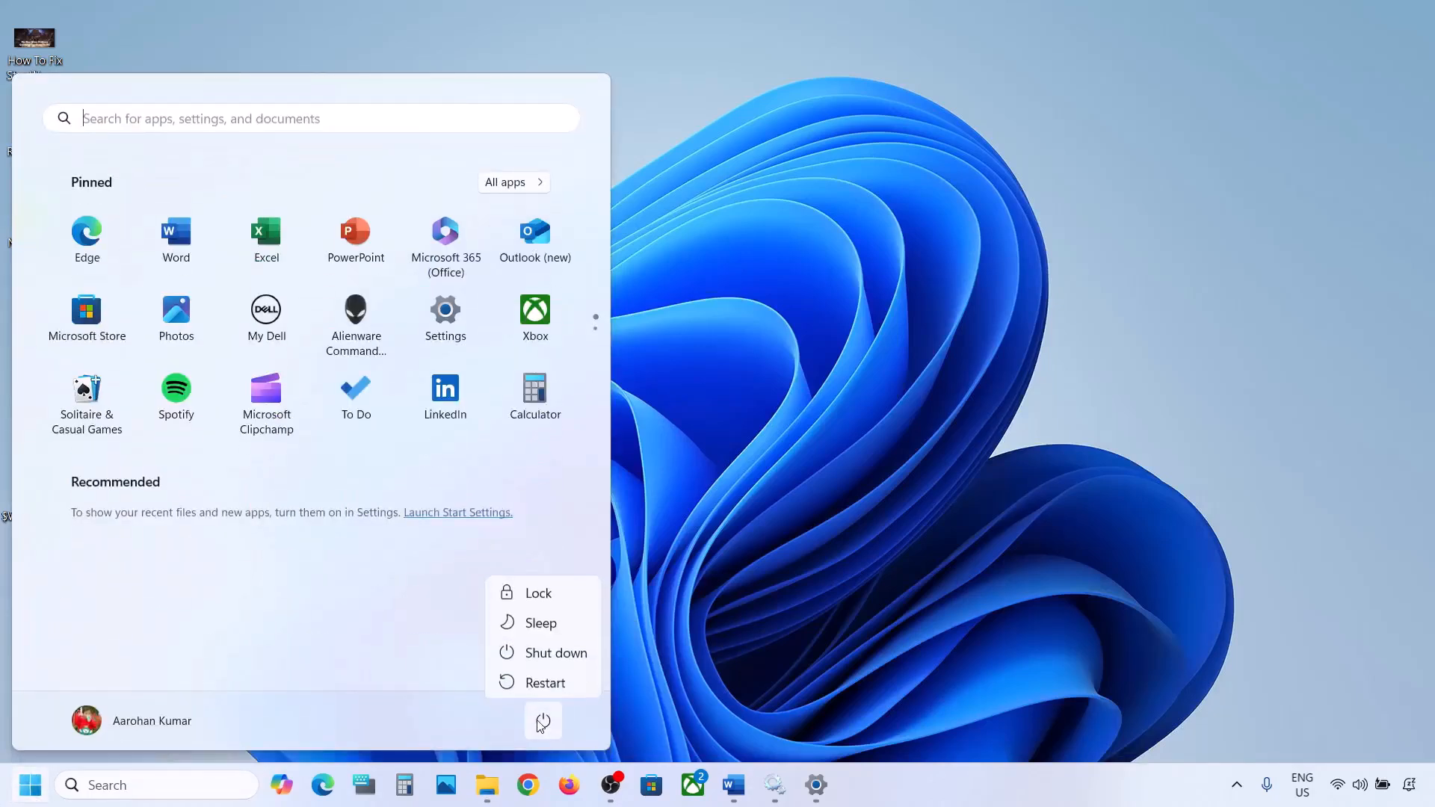
left_click(785, 552)
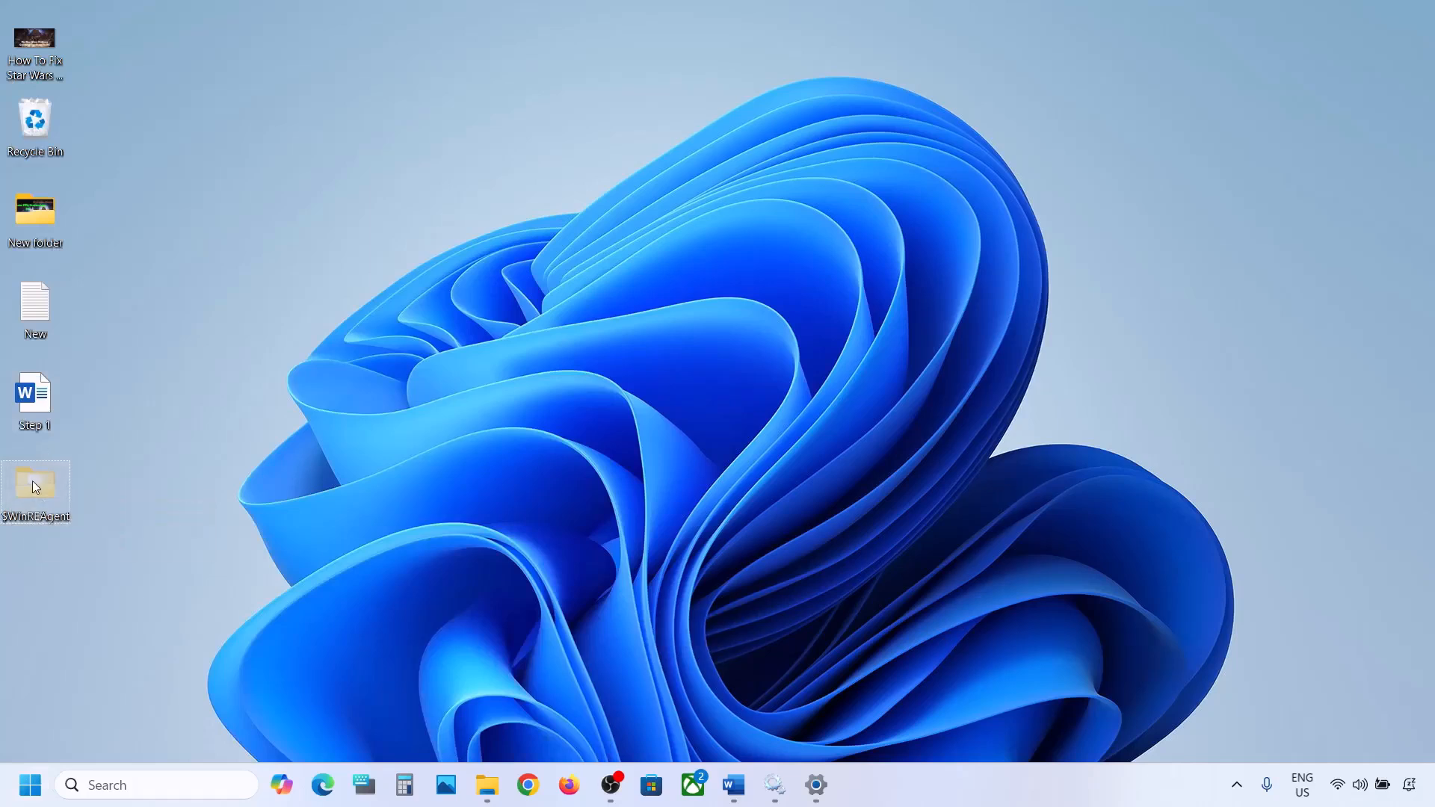
Move the $WinREAgent folder from the desktop back to the C: drive and minimize File Explorer
right_click(33, 481)
left_click(58, 500)
left_click(487, 783)
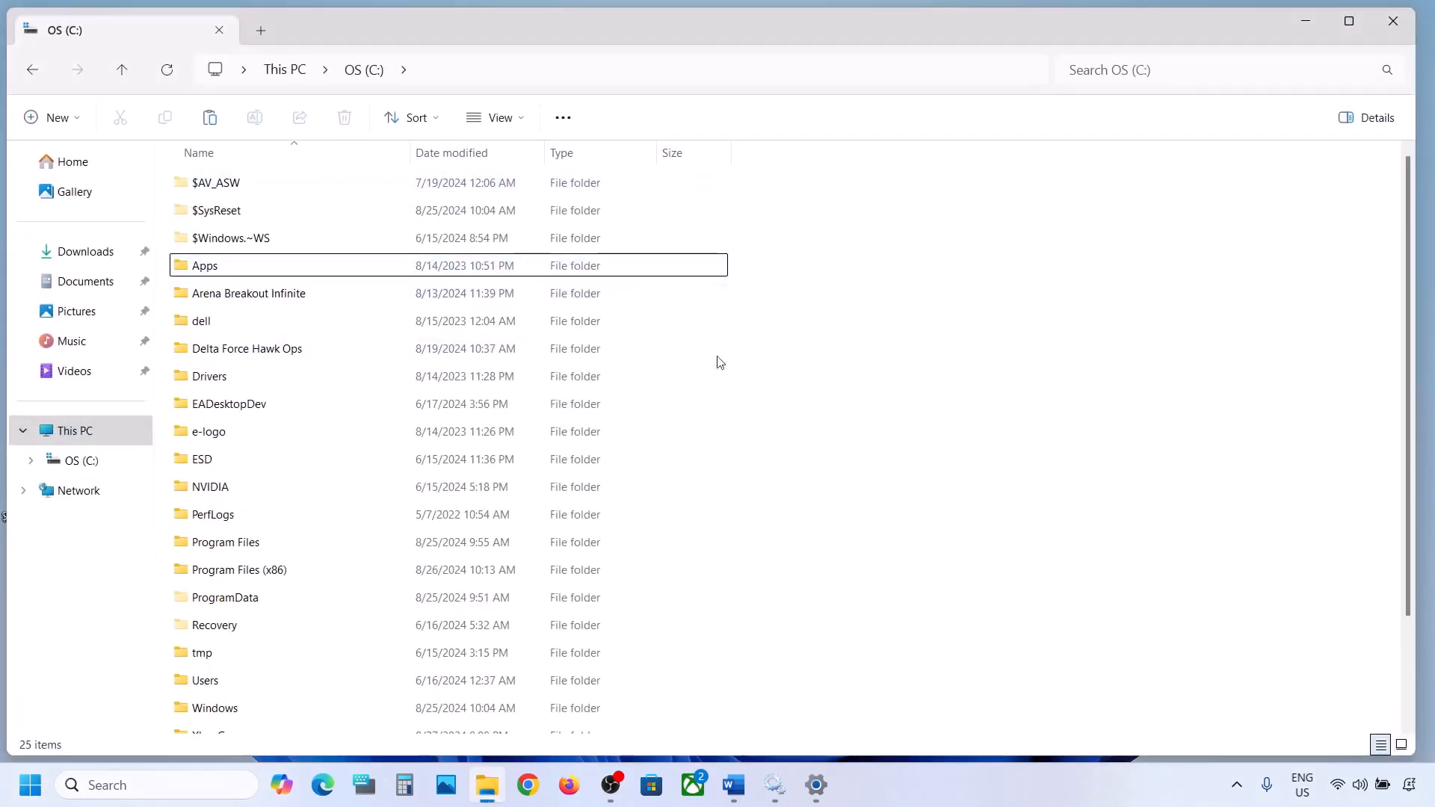
key("ctrl+v")
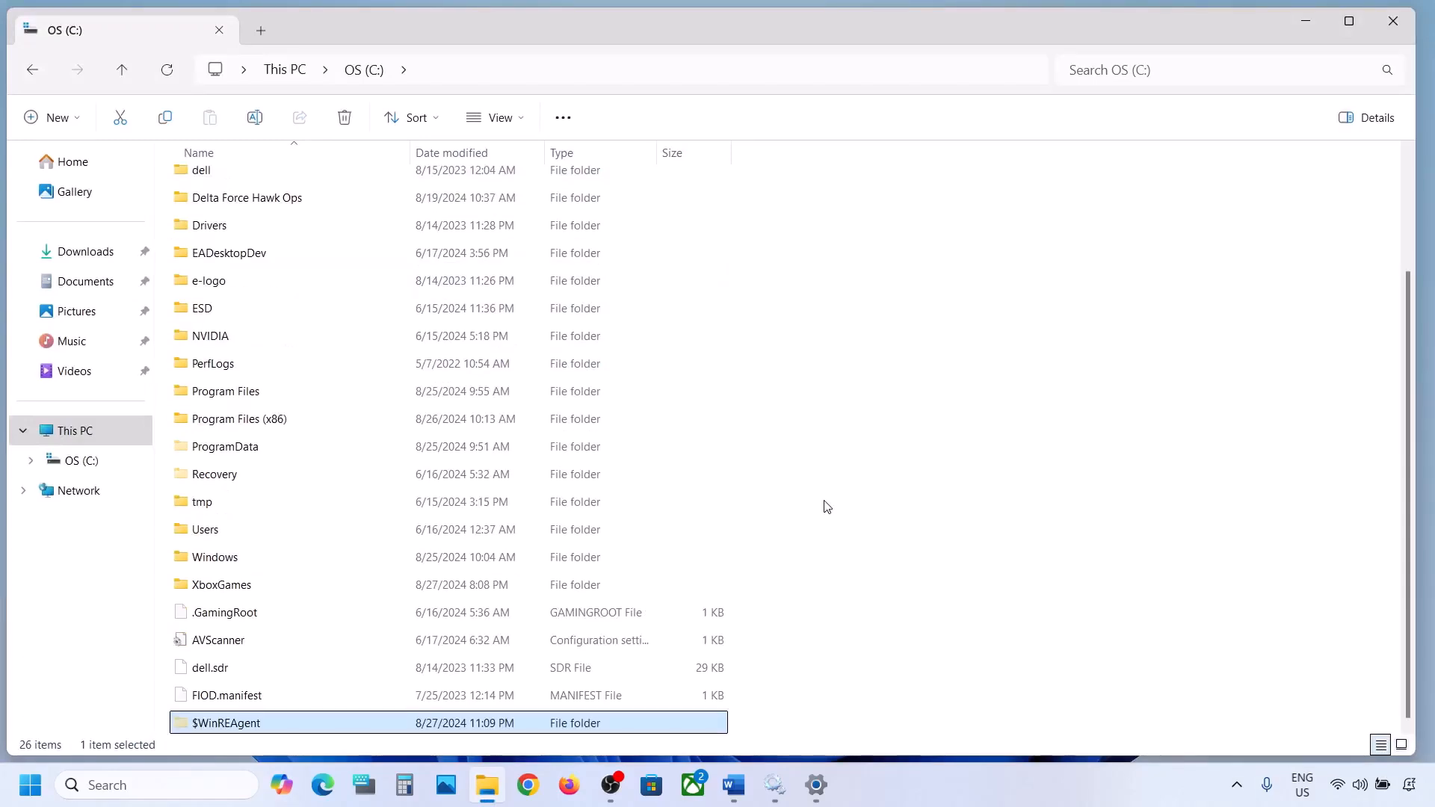
left_click(1288, 30)
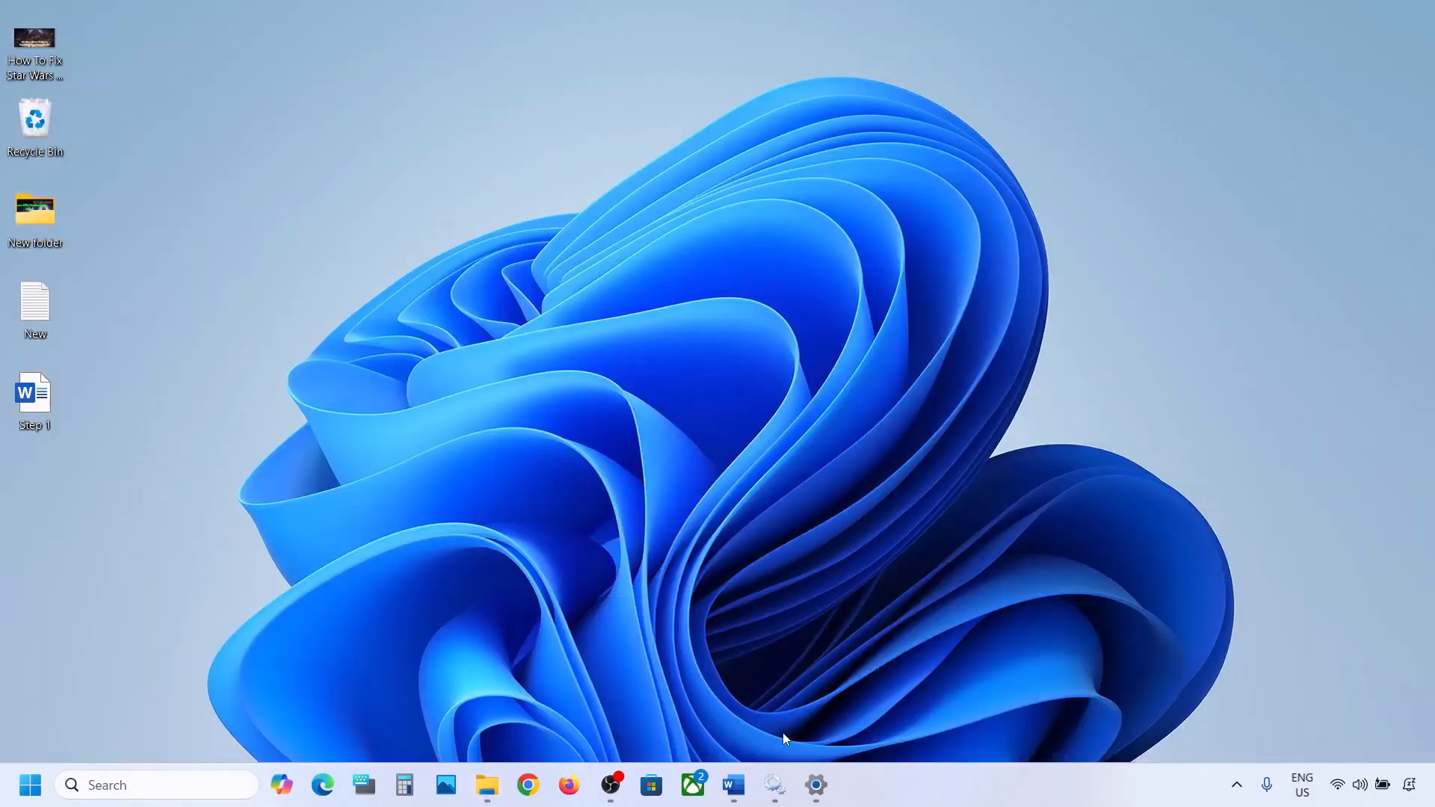
Read Step 3, "Run Update Troubleshooter", in the Word notes
left_click(733, 784)
scroll(456, 437, "down", 3)
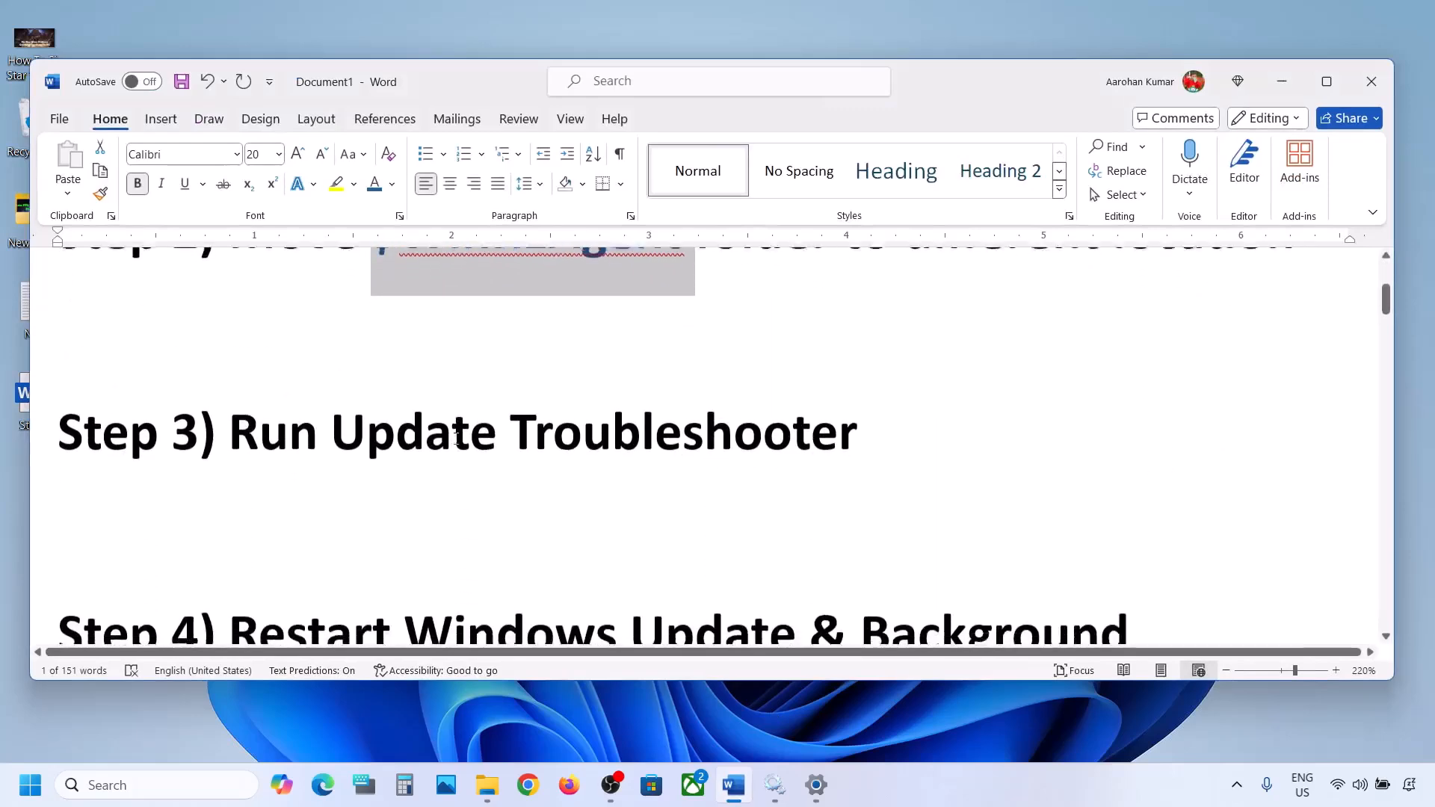
left_click_drag(263, 420, 856, 429)
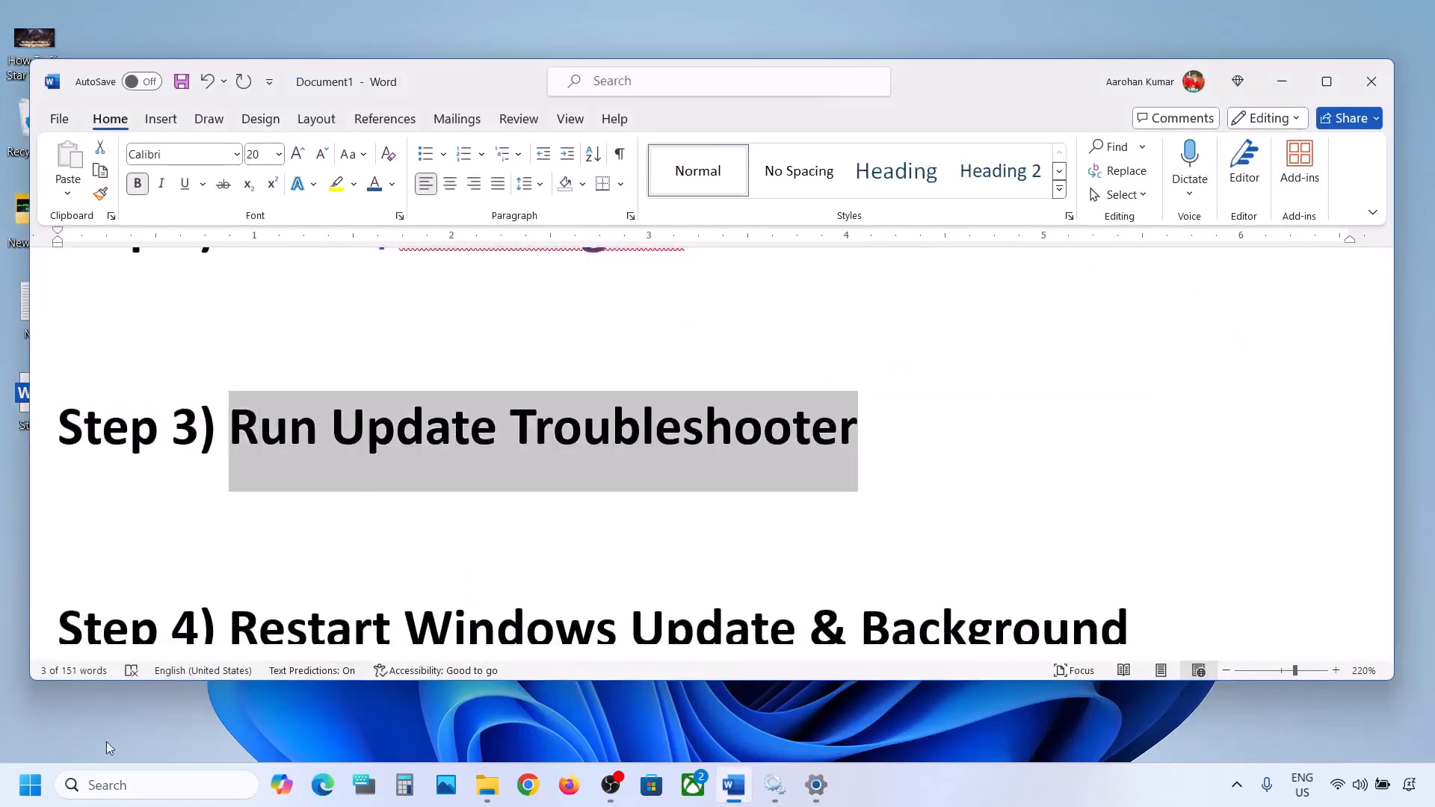
Run the Windows Update troubleshooter from the Other troubleshooters page in the System settings
left_click(32, 792)
left_click(446, 317)
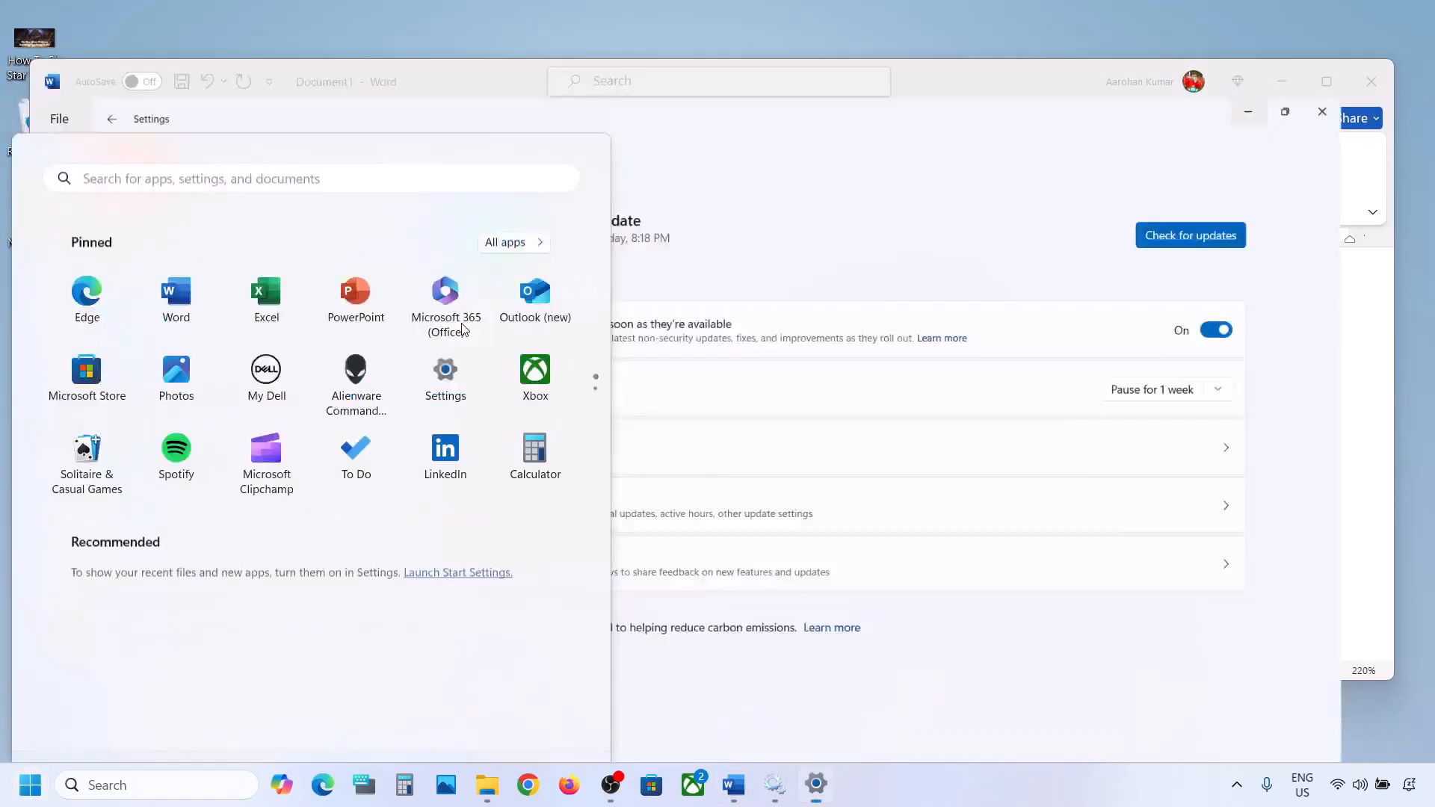
left_click(133, 239)
scroll(535, 361, "down", 5)
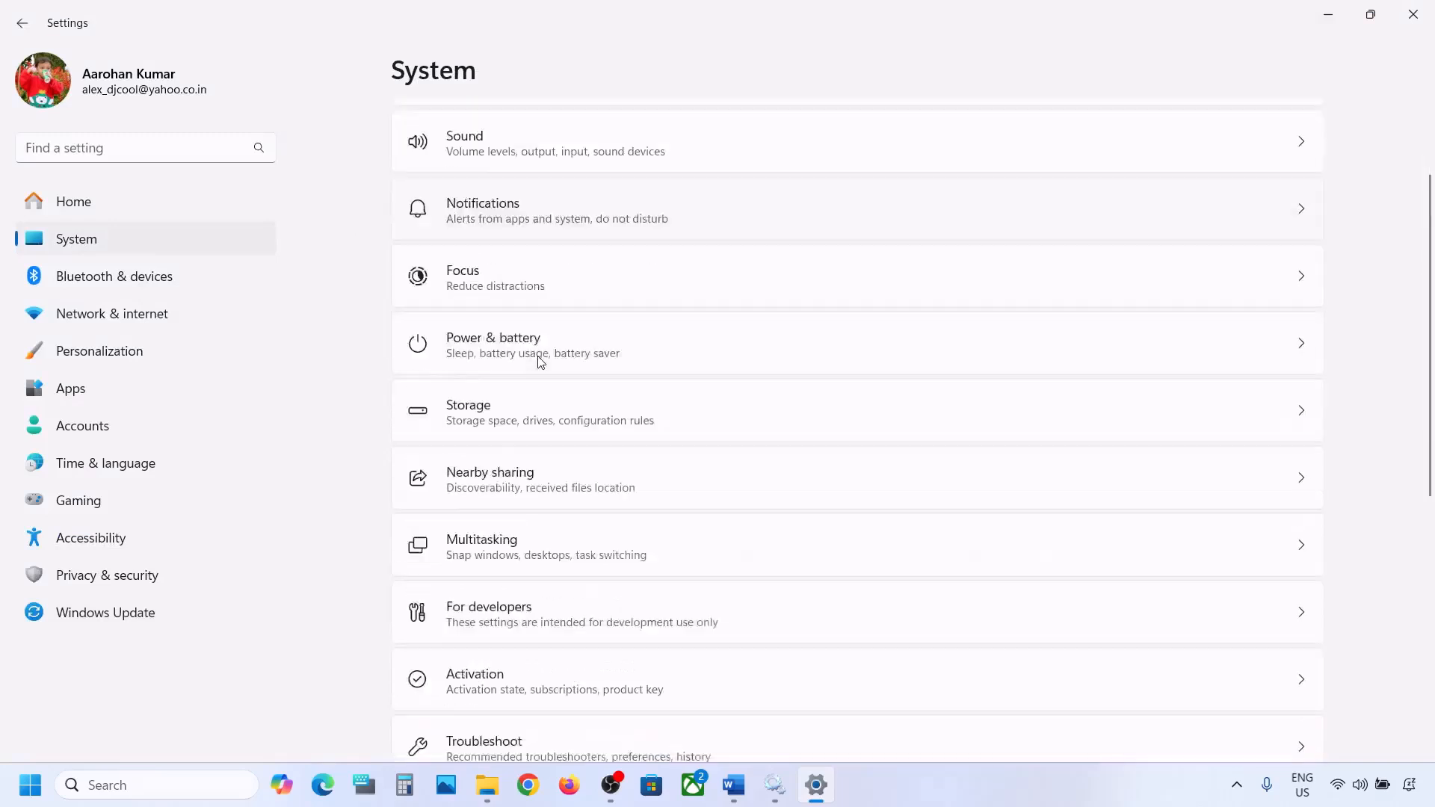
left_click(501, 543)
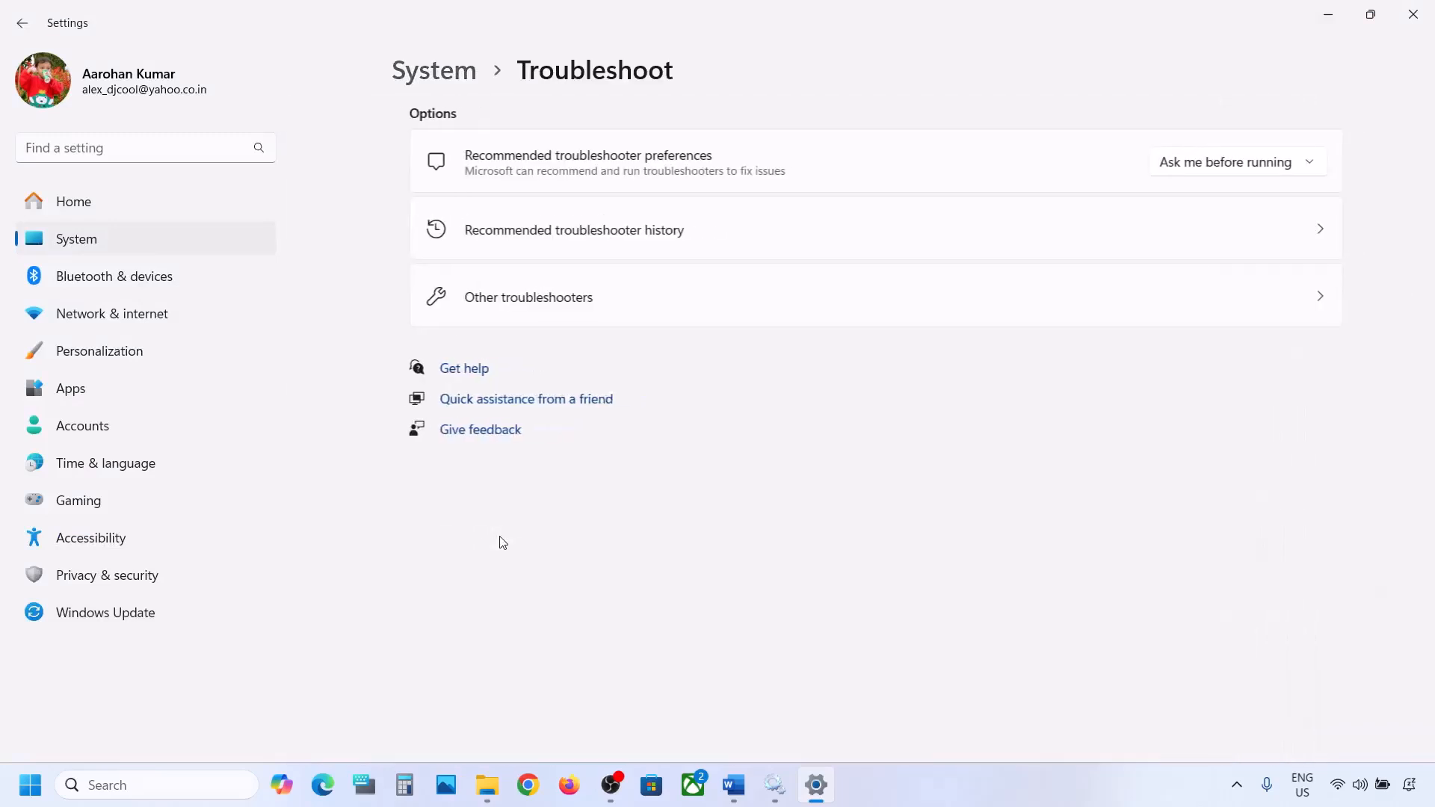
left_click(514, 307)
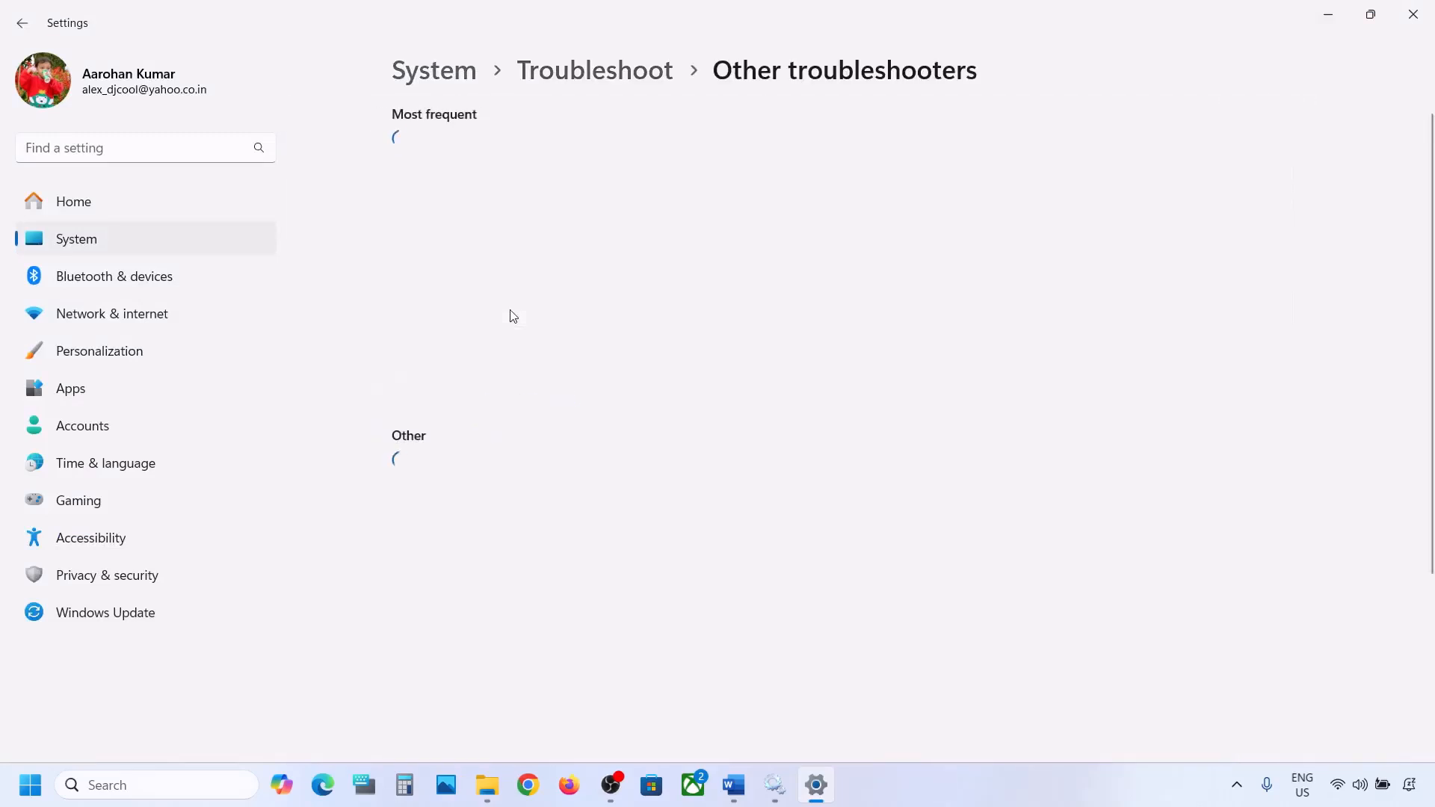
scroll(514, 315, "down", 1)
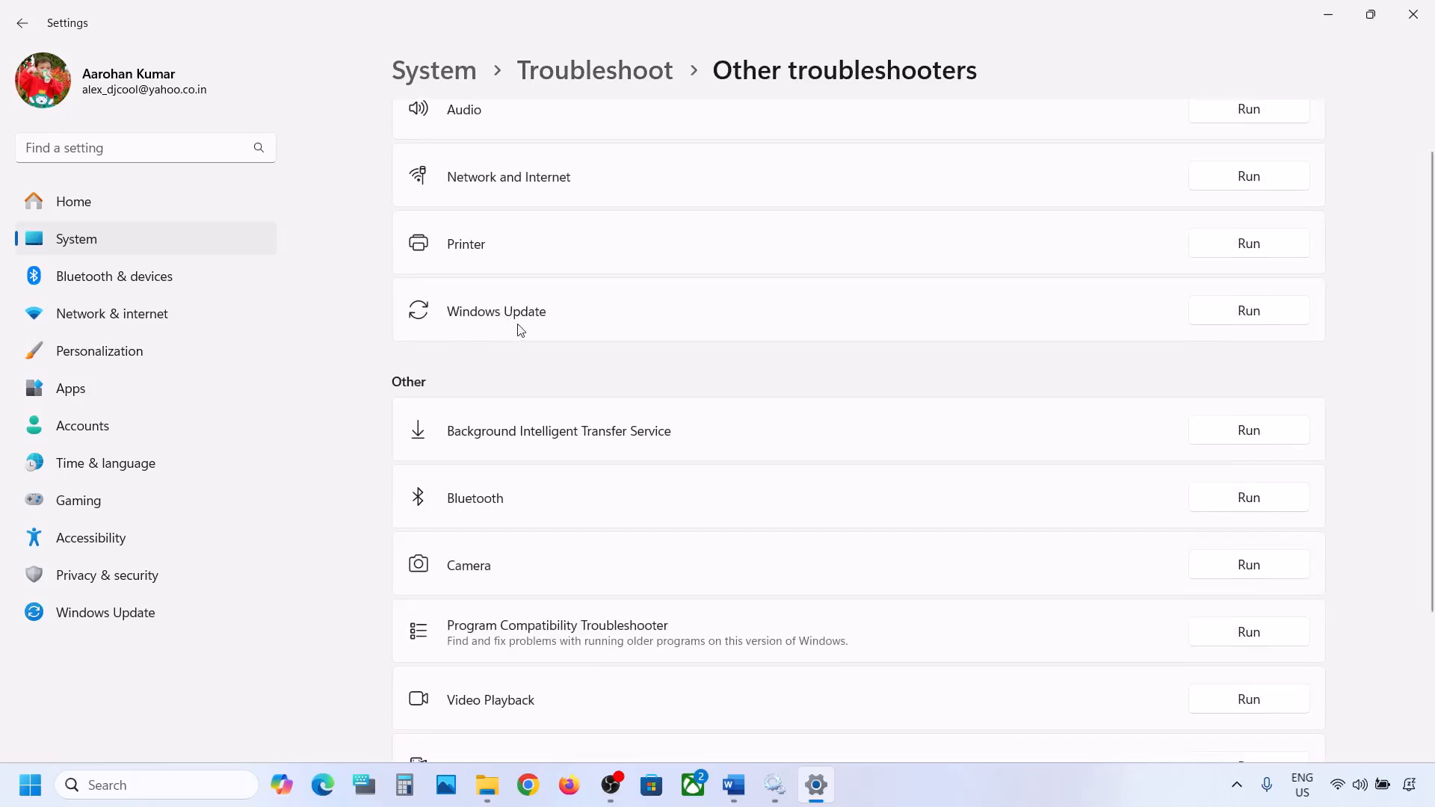
left_click(1250, 321)
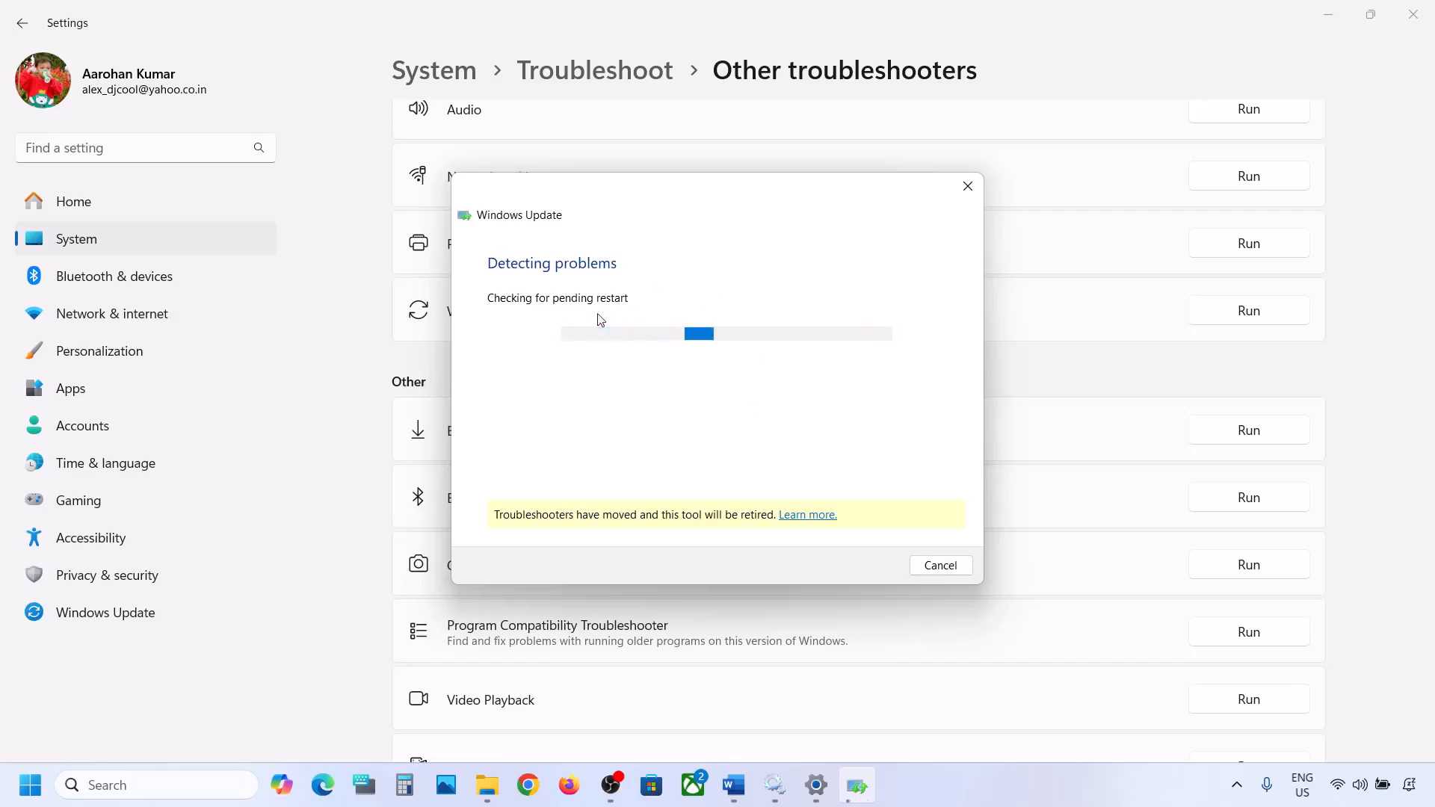
Read Step 4 in the Word notes about restarting Windows Update and the Background Intelligent Transfer Service
left_click(733, 786)
scroll(516, 482, "down", 2)
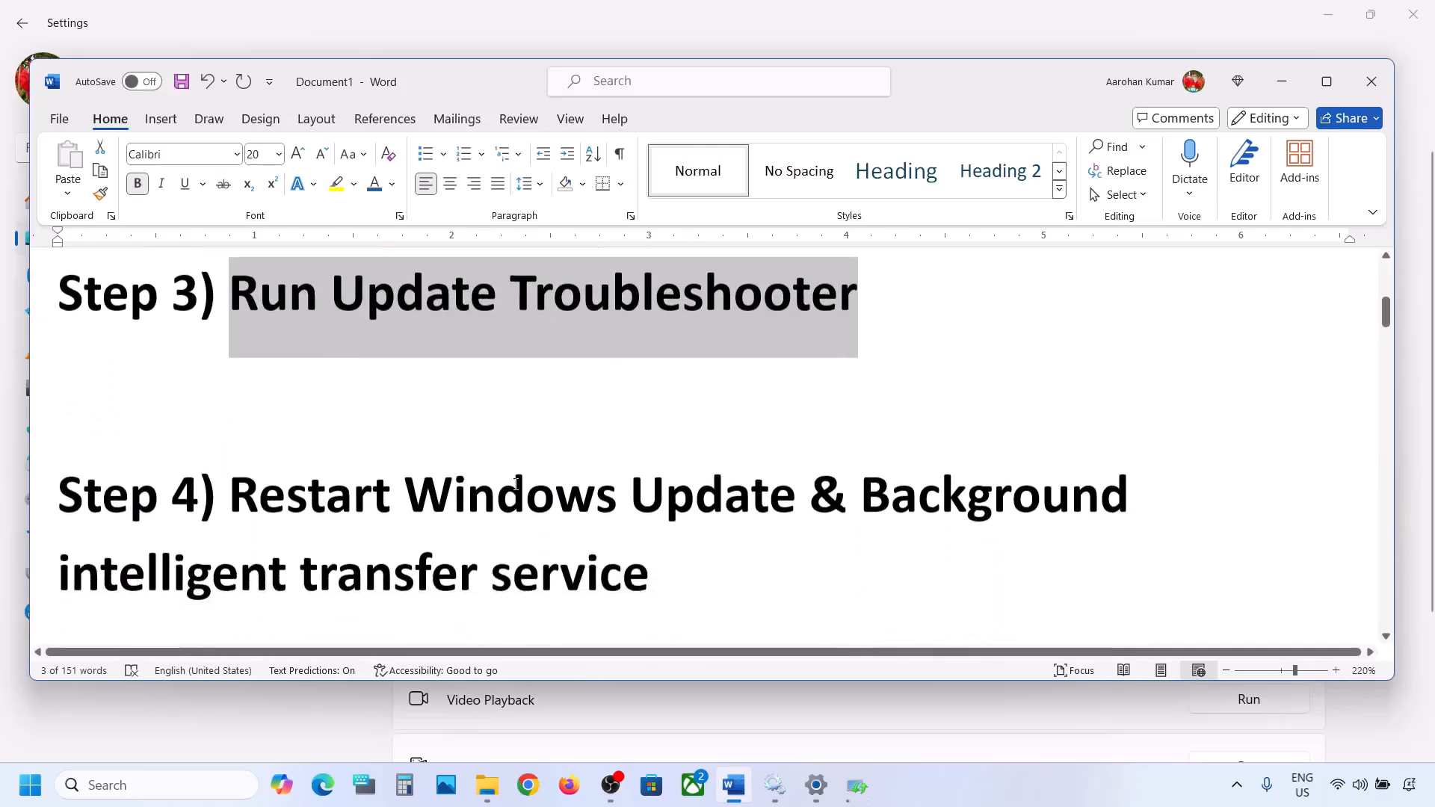
scroll(516, 483, "down", 1)
left_click_drag(230, 419, 649, 508)
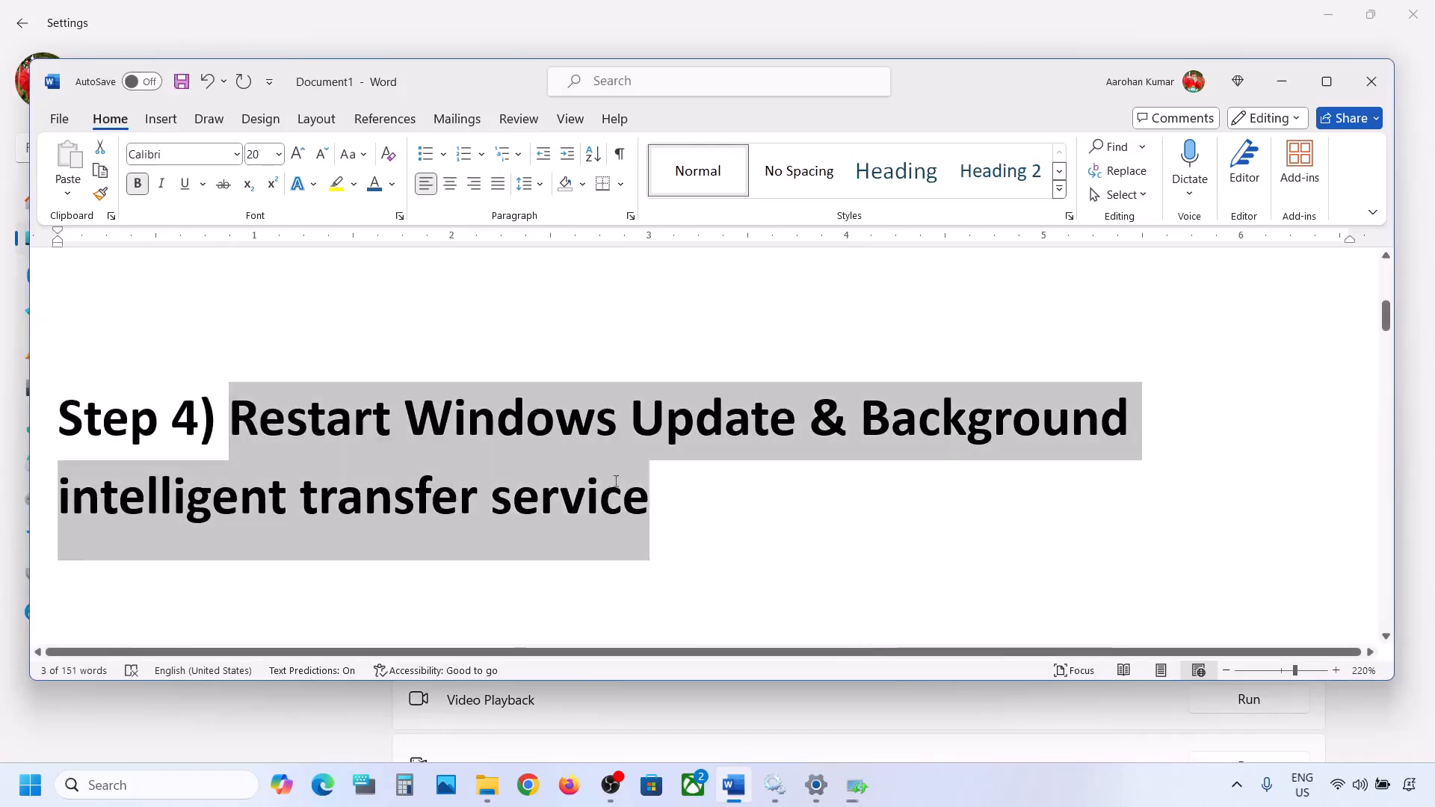
Search Windows for "services" and open the Services console again
left_click(124, 784)
type("services")
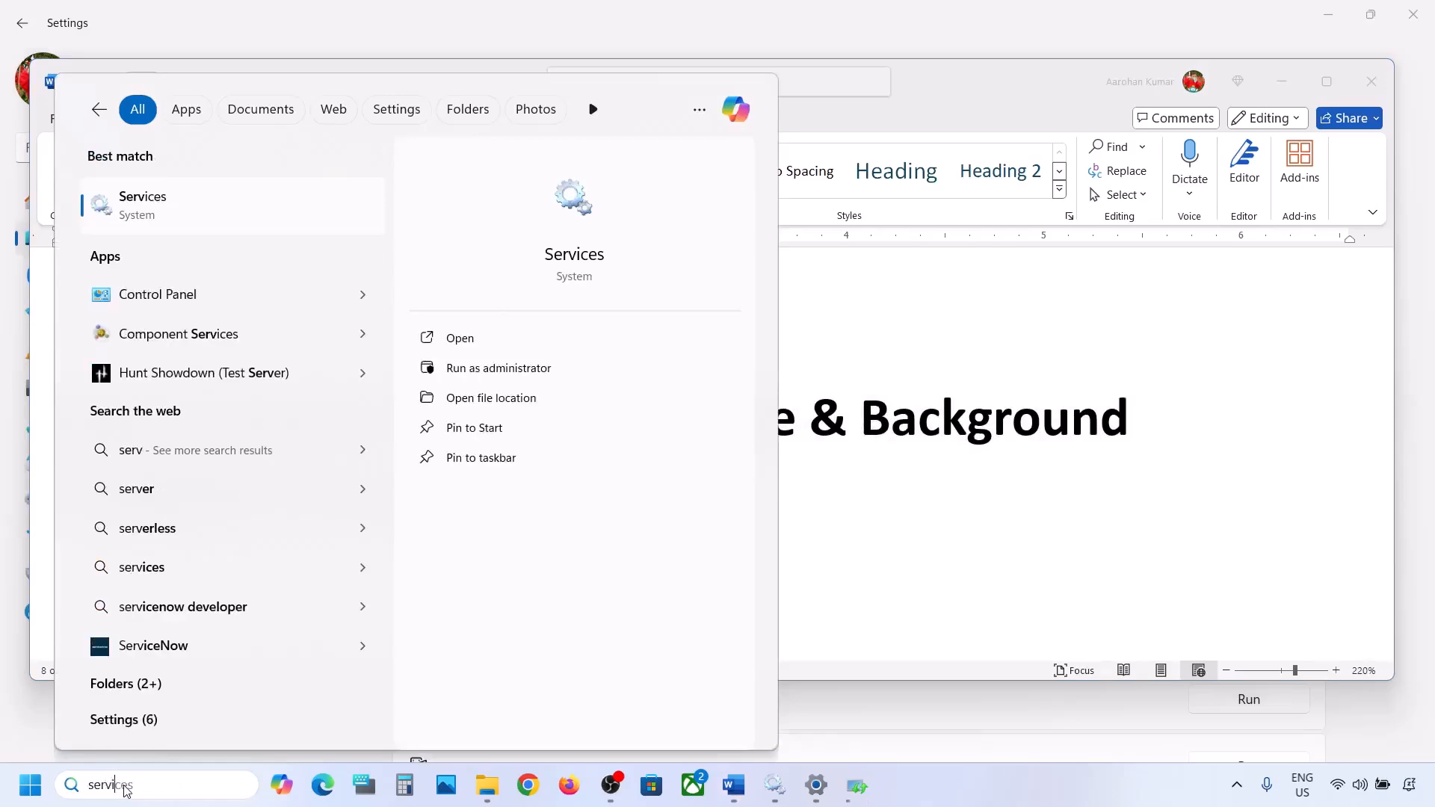
key("Return")
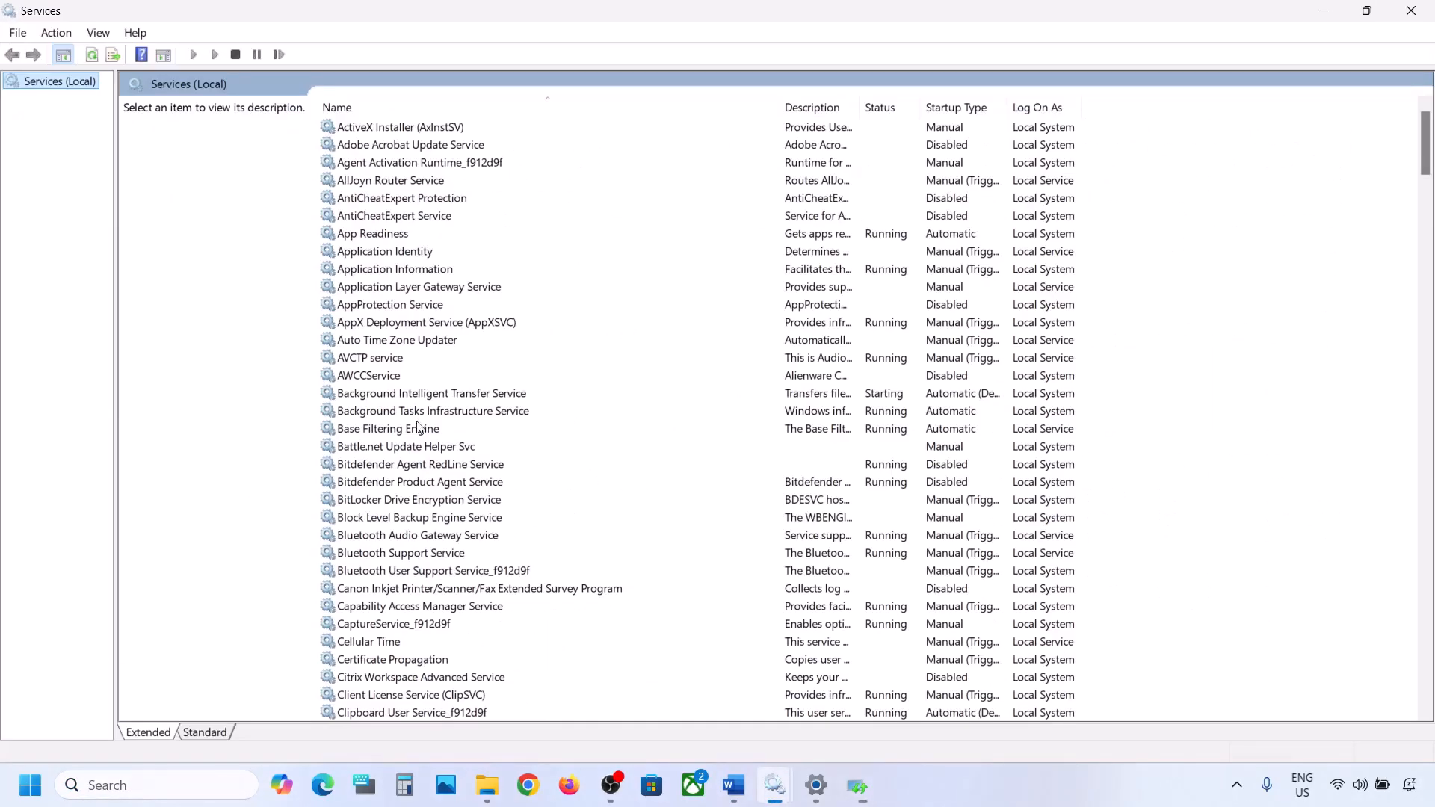
Set the Windows Update service's startup type to Automatic, apply the change and restart the service
left_click(416, 428)
key("w")
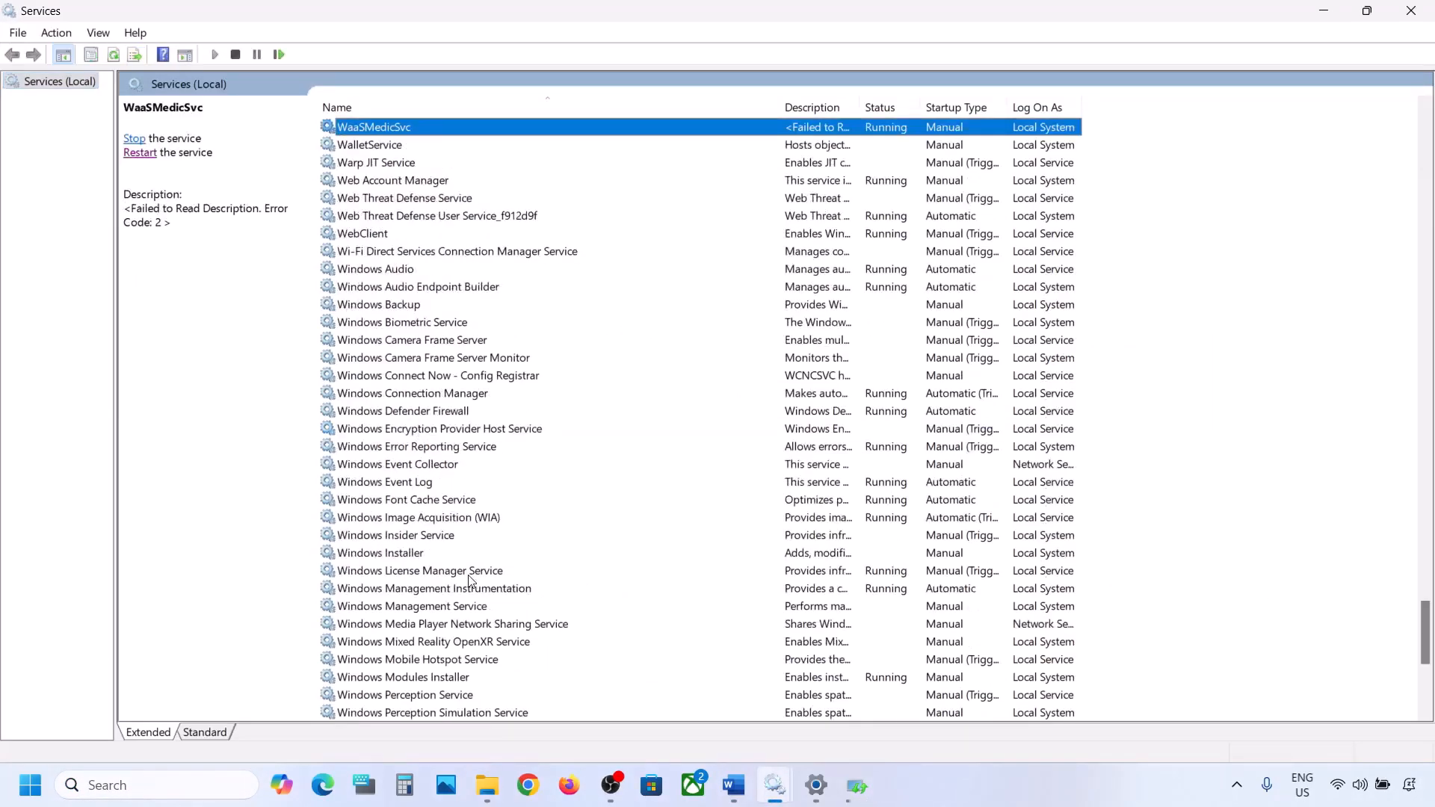
scroll(470, 581, "down", 8)
double_click(387, 484)
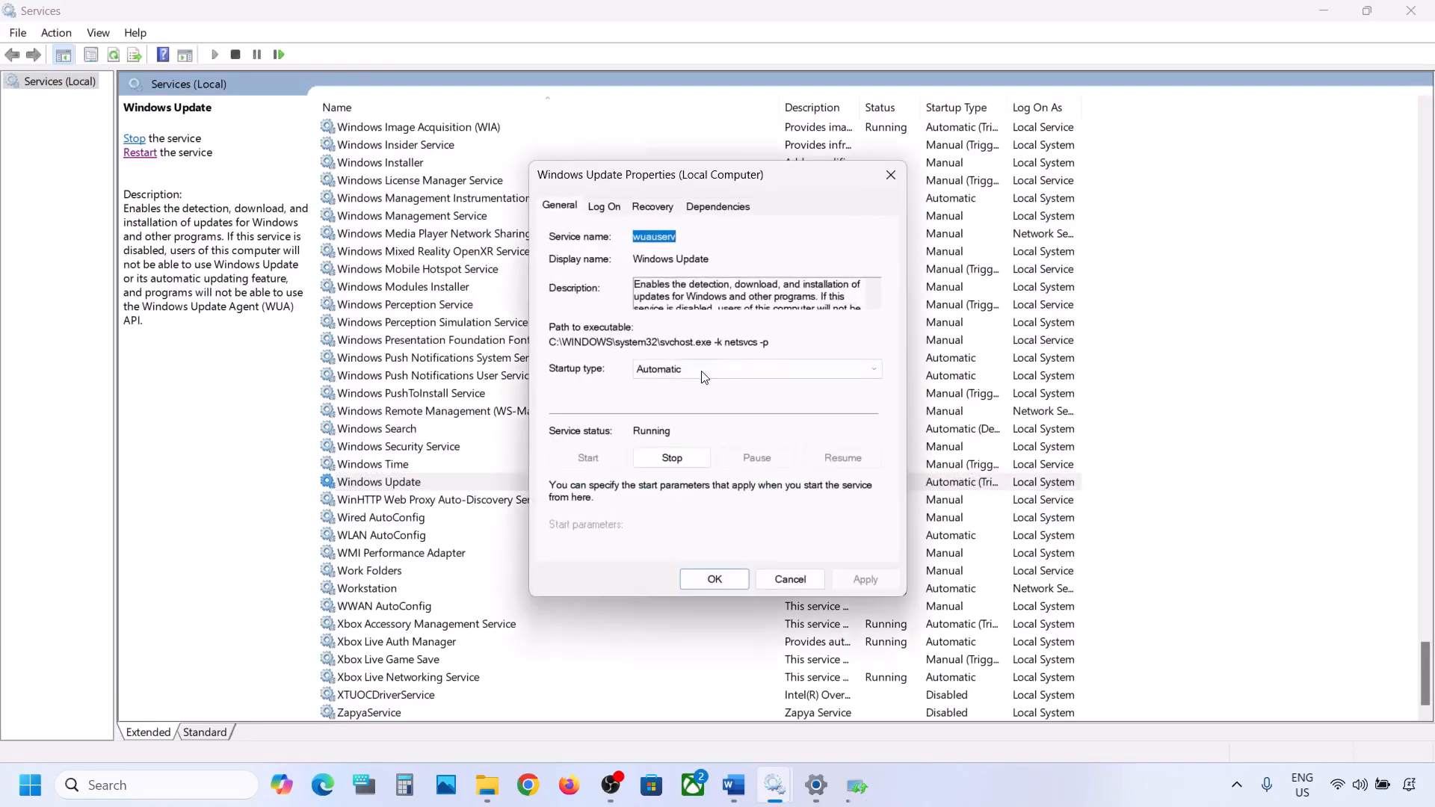
left_click(703, 376)
left_click(684, 386)
left_click(845, 579)
left_click(691, 579)
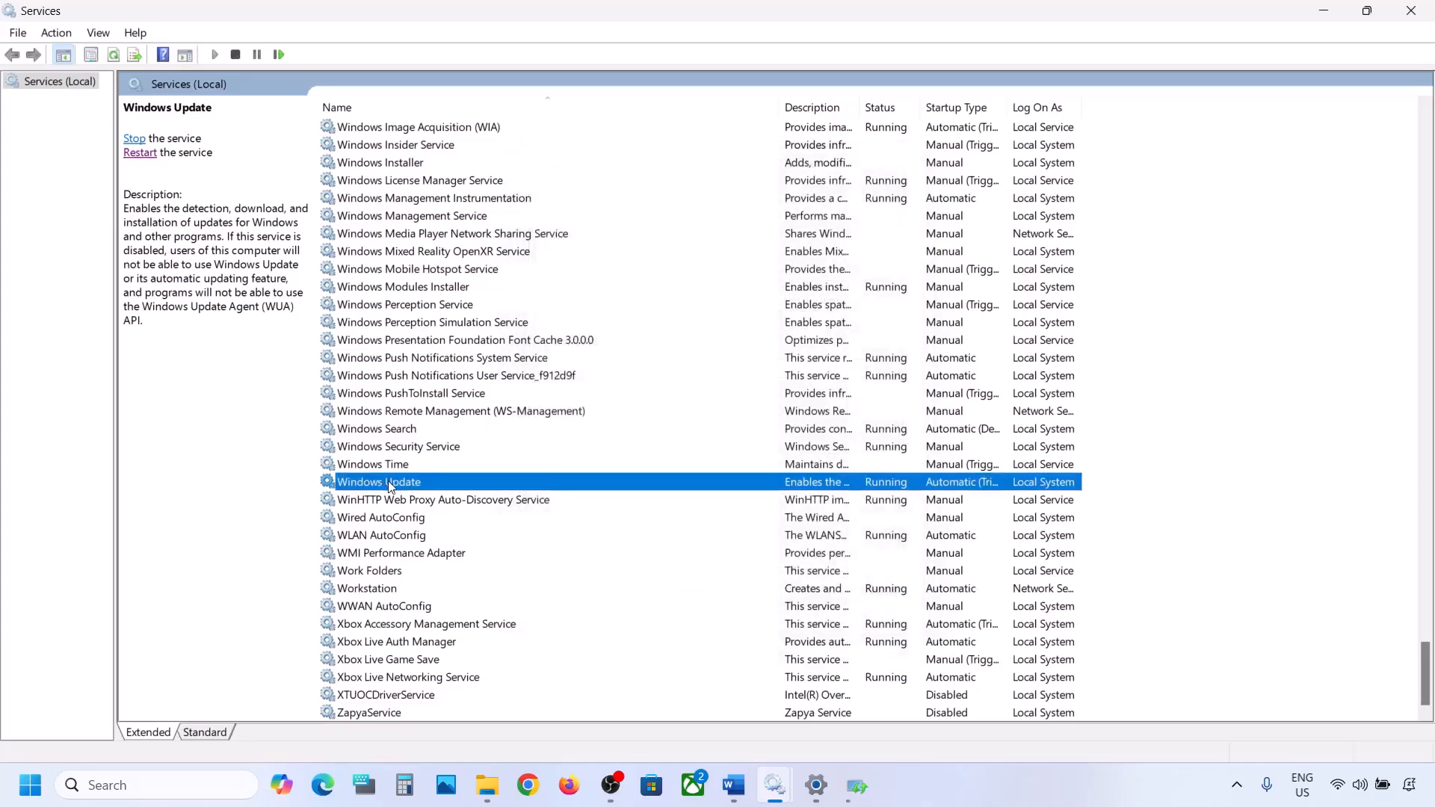
right_click(389, 486)
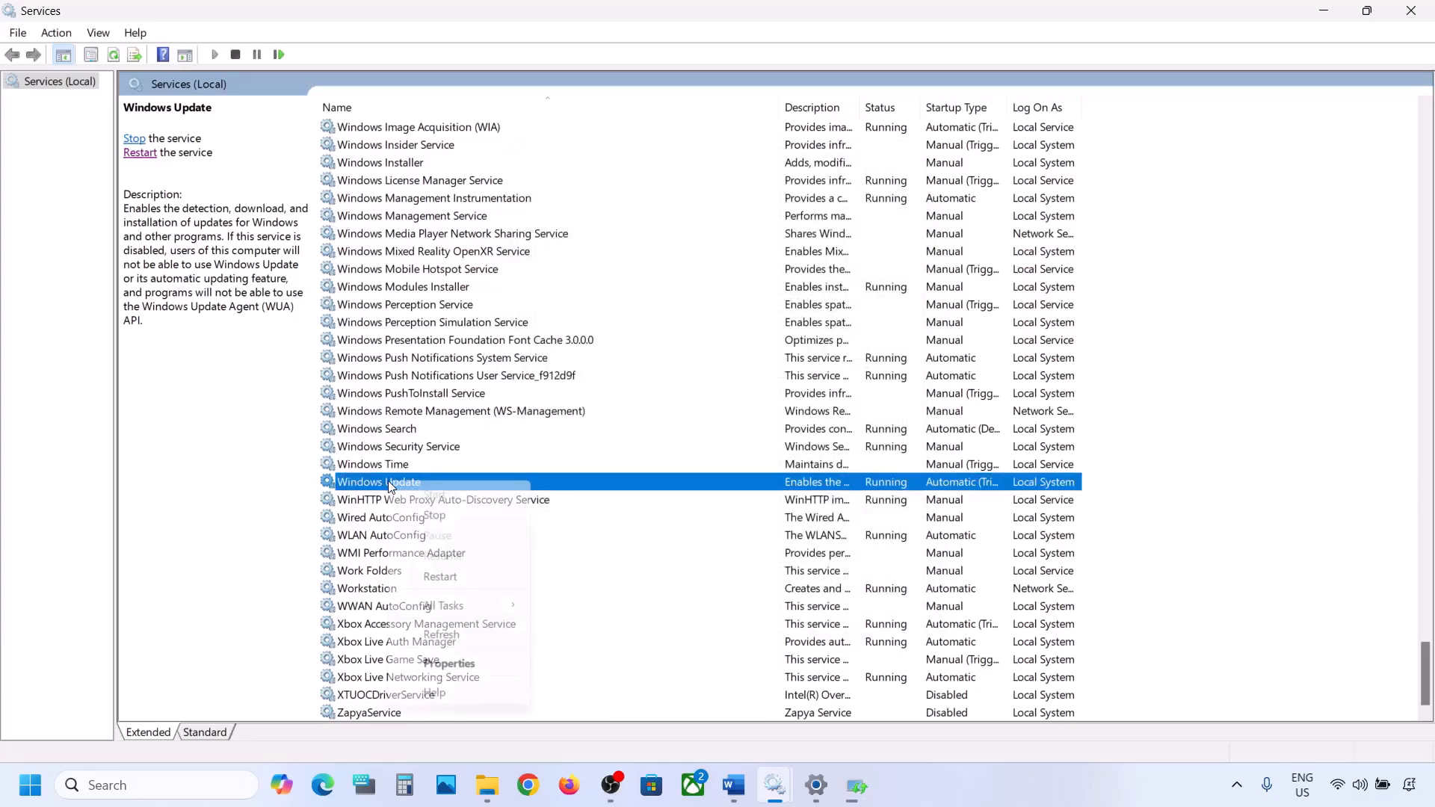
left_click(451, 575)
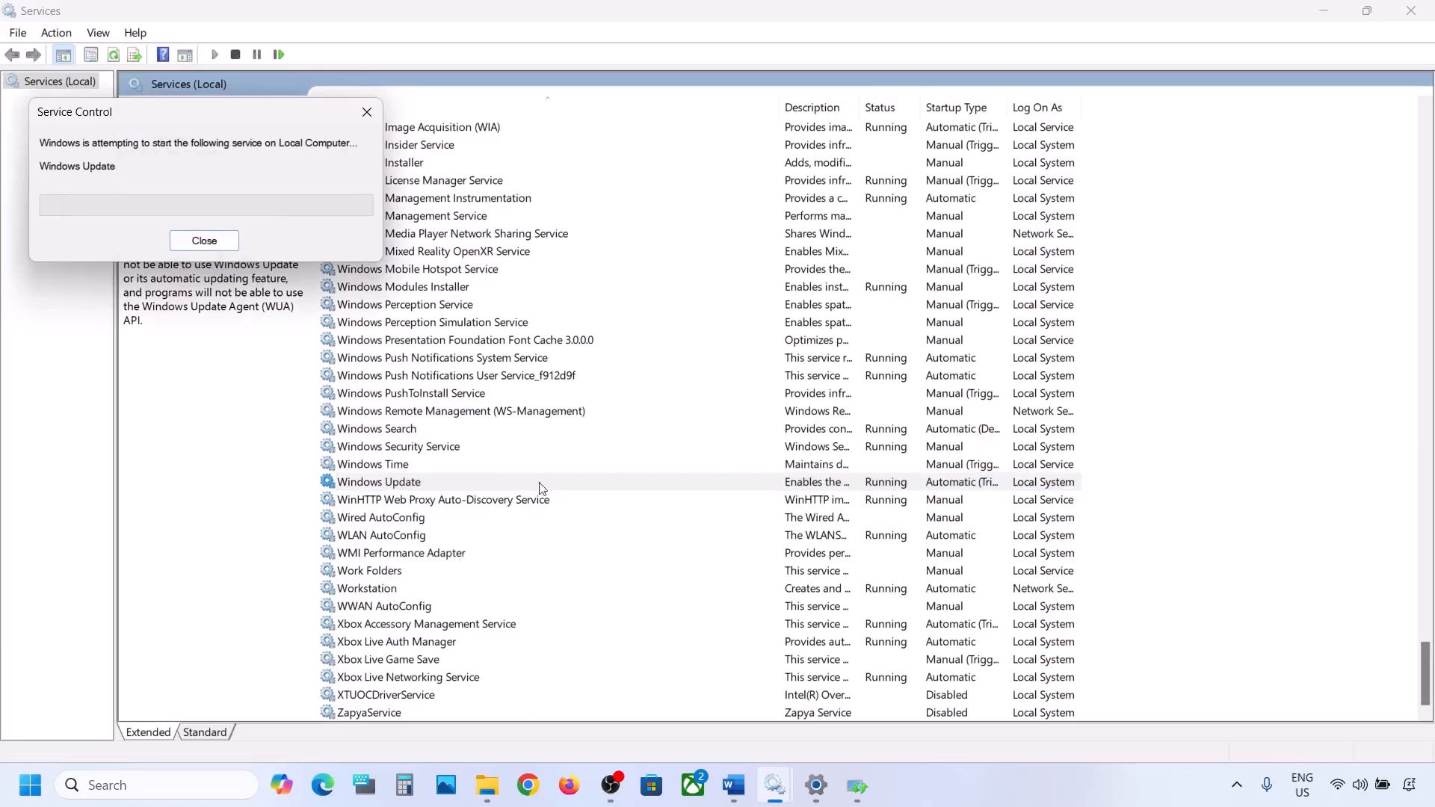
Set the Background Intelligent Transfer Service's startup type to Automatic, apply the change and restart the service
left_click(423, 378)
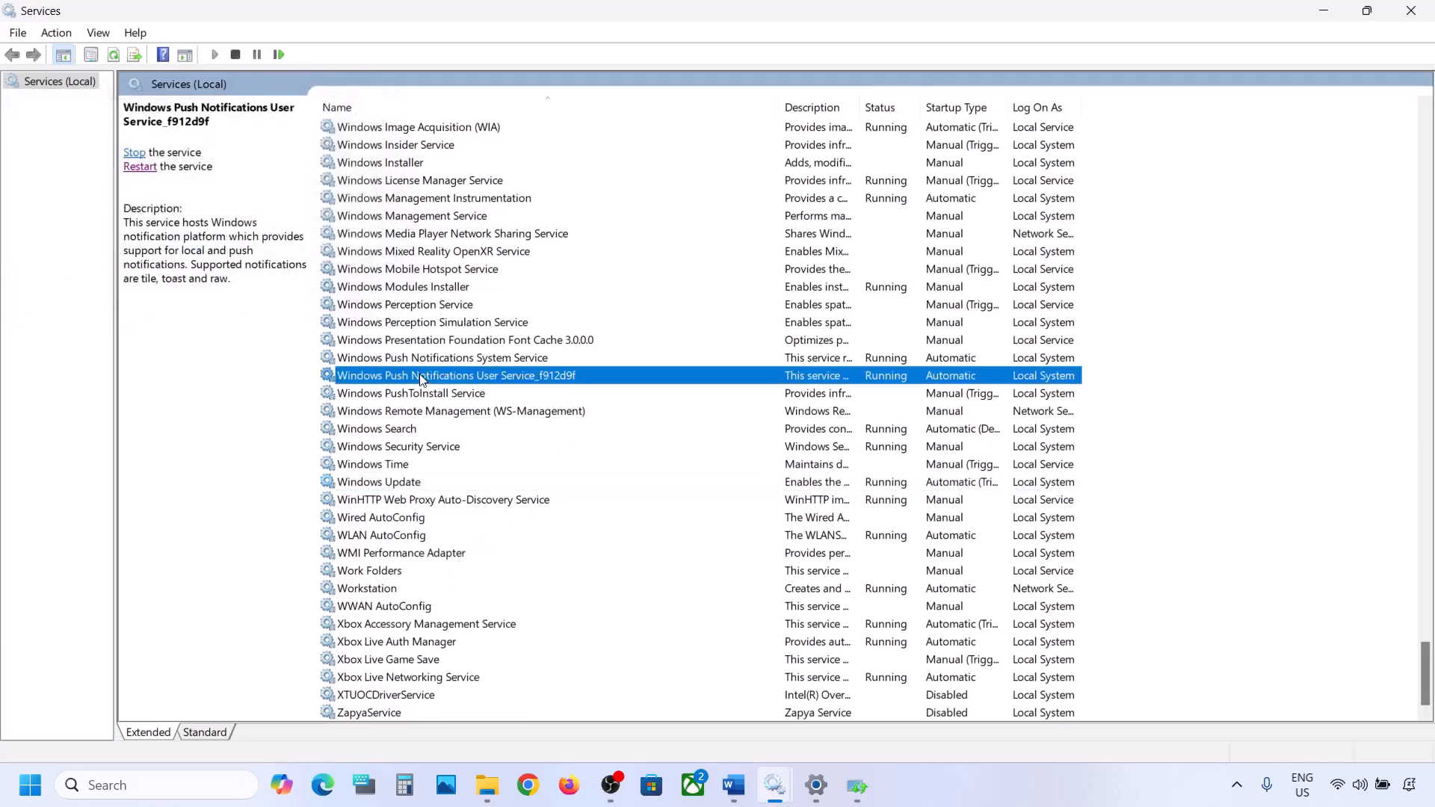
key("Home")
scroll(431, 301, "up", 3)
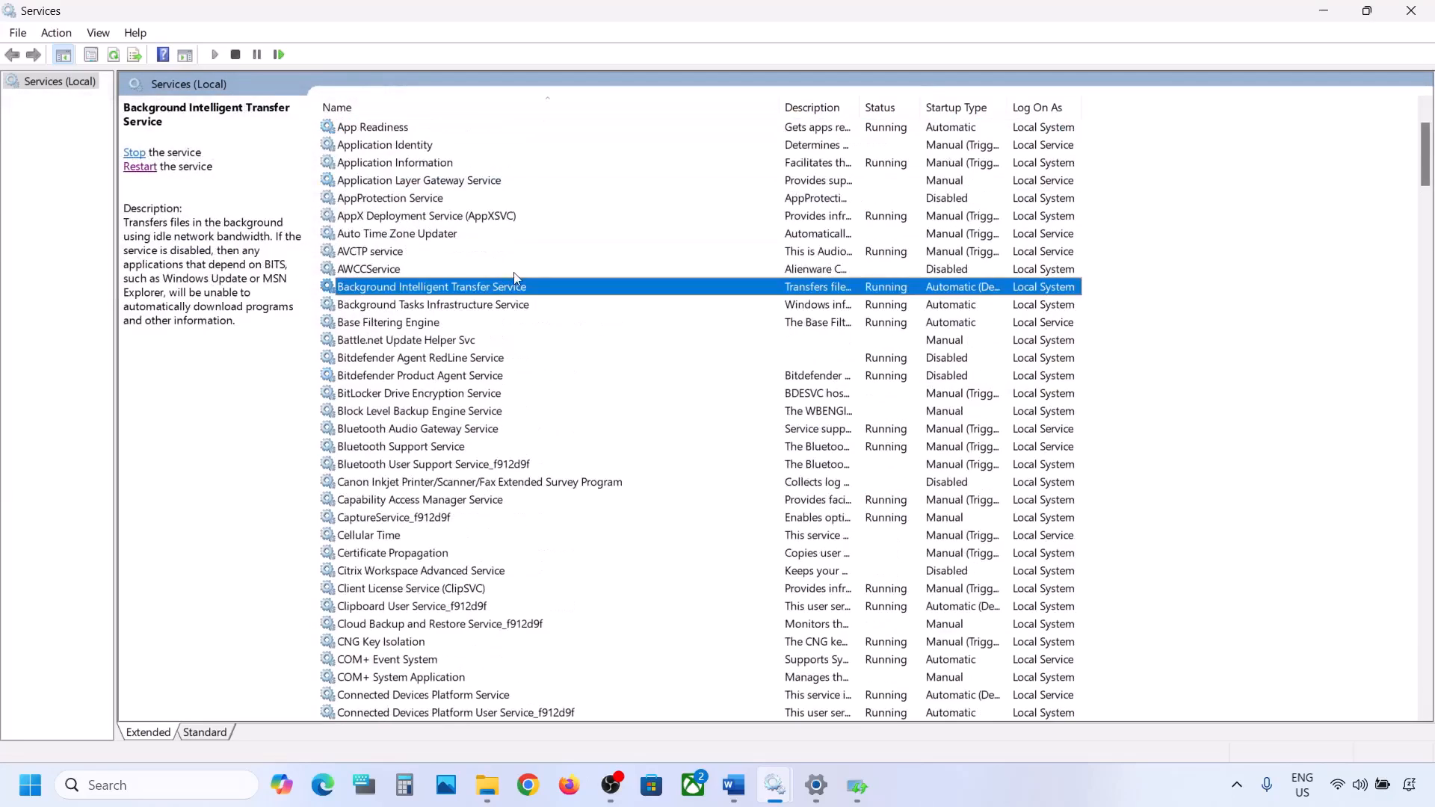
double_click(472, 292)
left_click(755, 370)
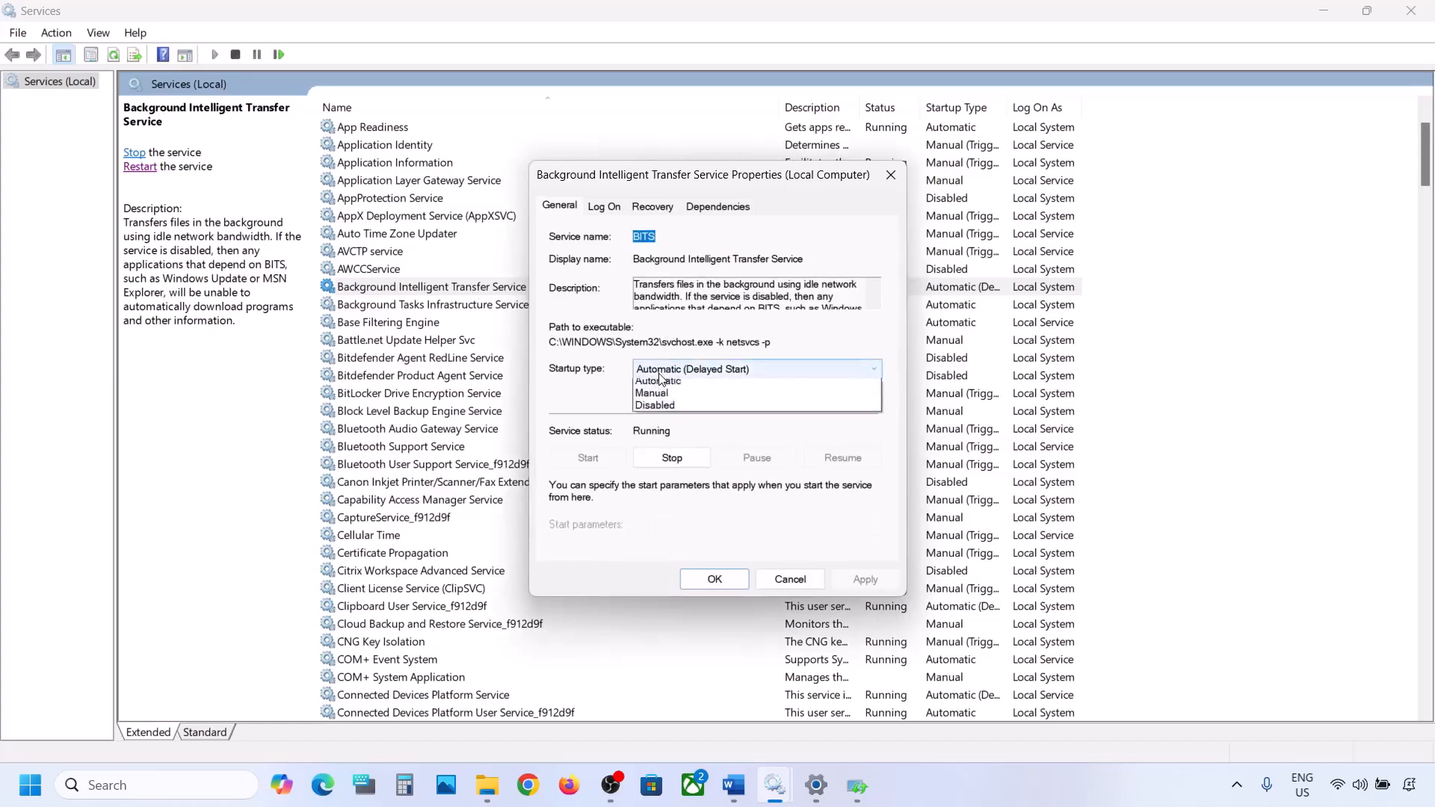
left_click(672, 390)
left_click(852, 580)
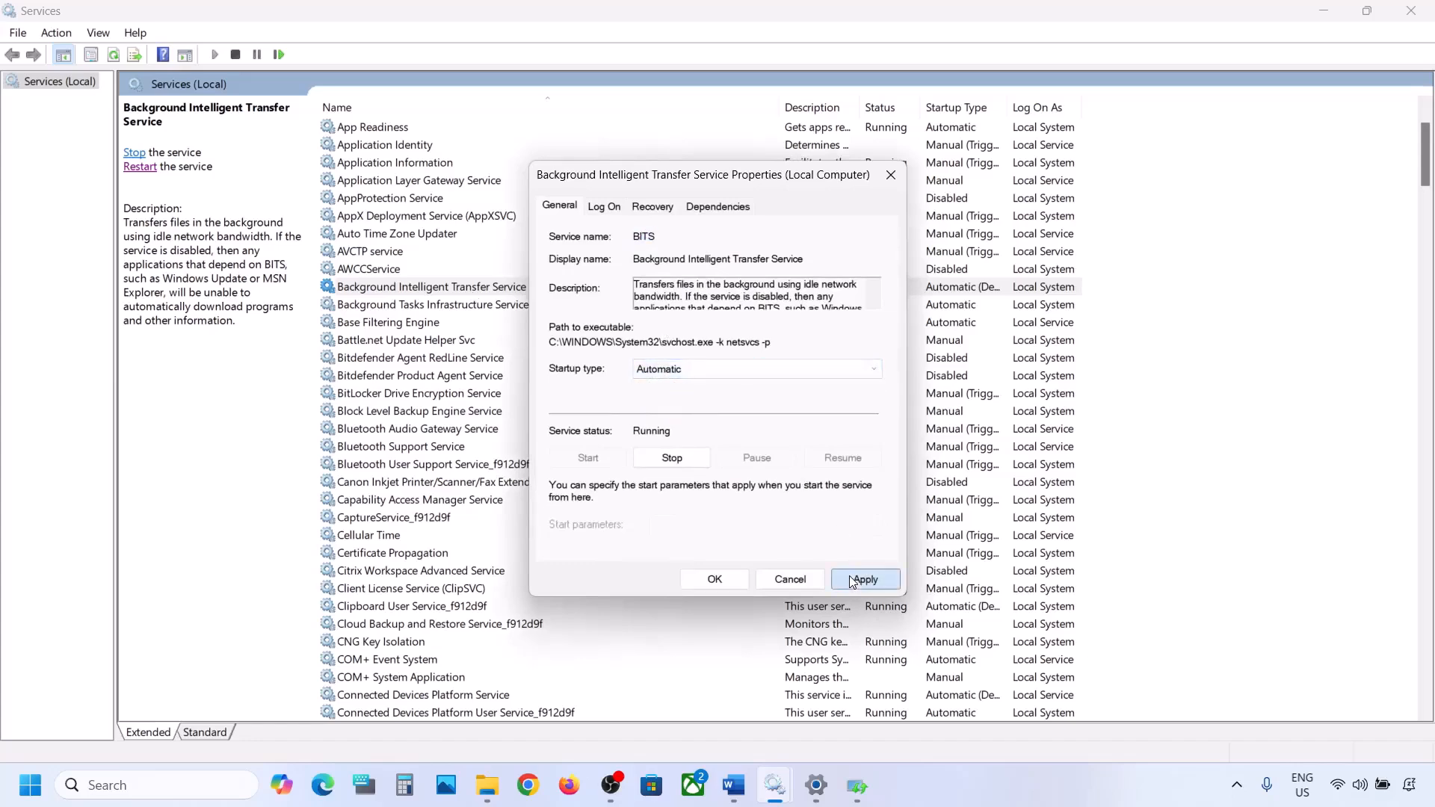
left_click(715, 580)
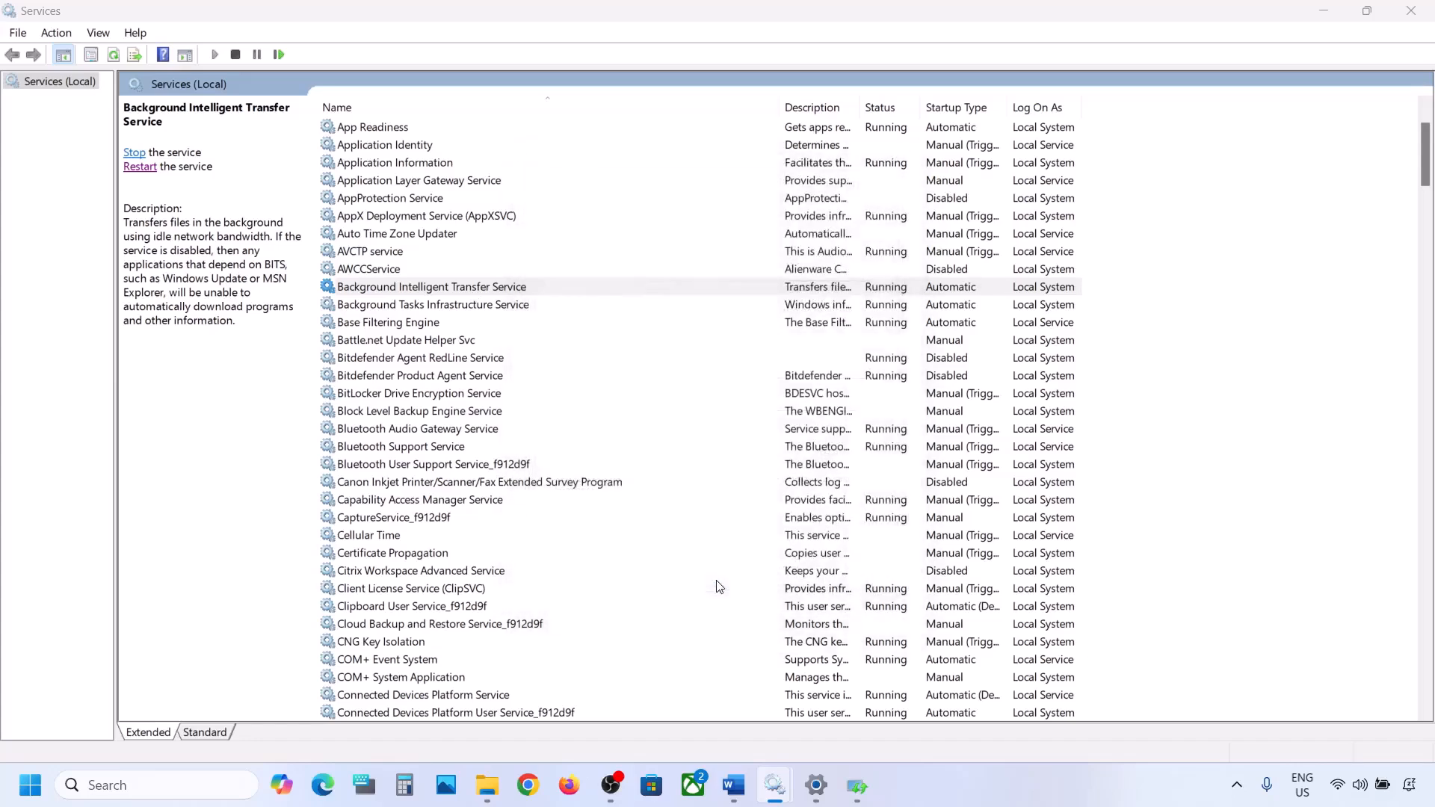
right_click(440, 292)
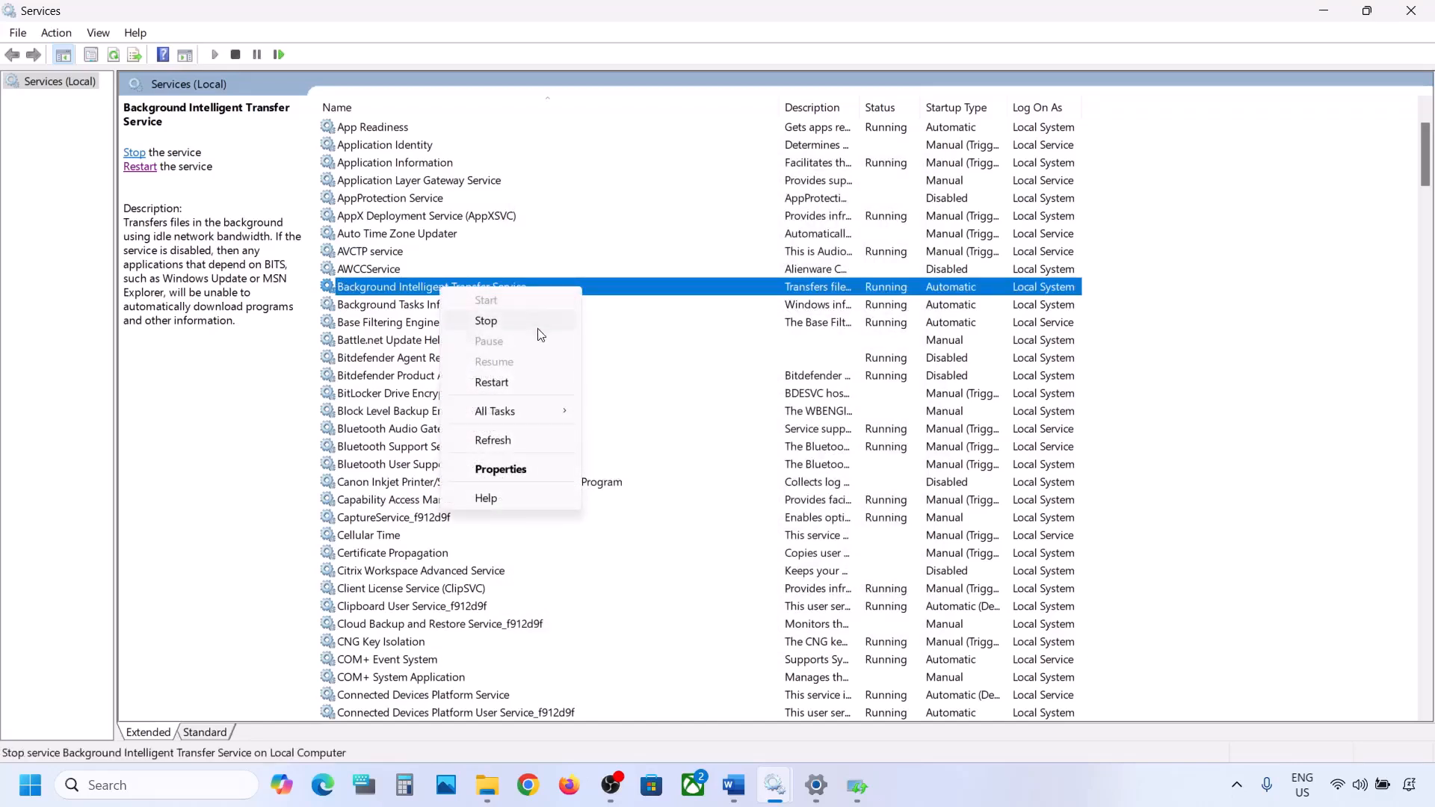
left_click(492, 383)
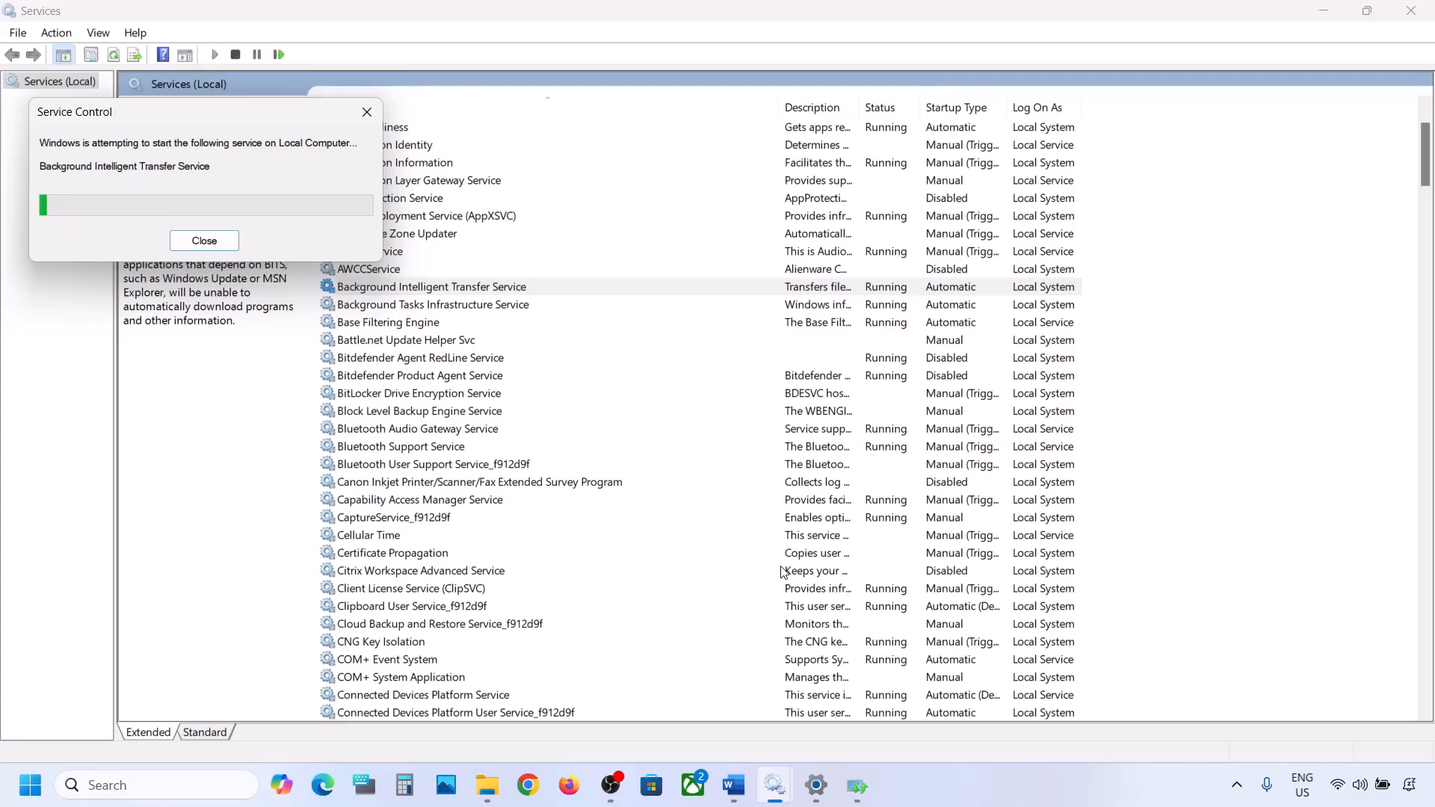
Copy the Windows 11 download page link under Step 5, "Use Windows 11 Installation Assistant", in the Word notes
mouse_move(736, 789)
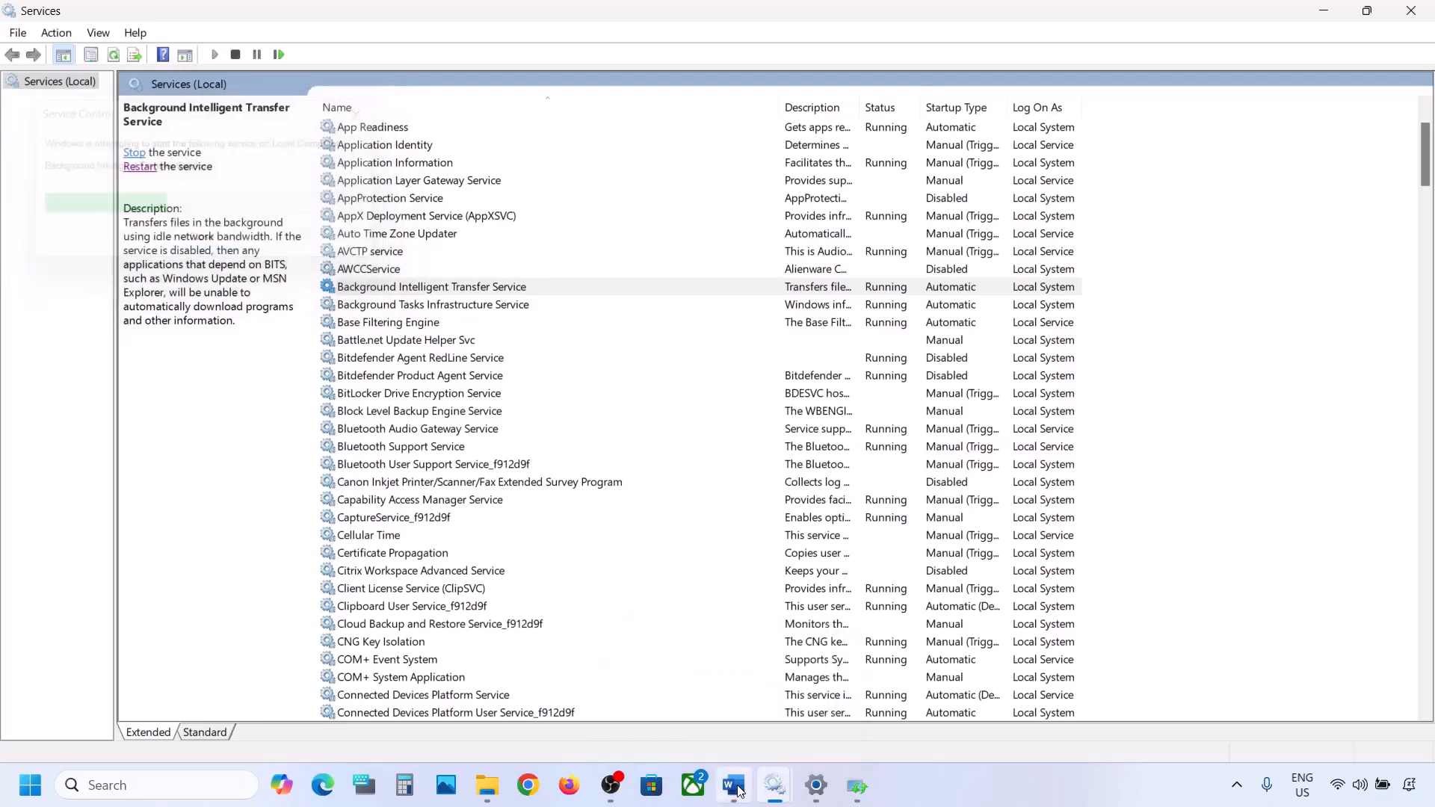
left_click(736, 788)
scroll(689, 538, "down", 5)
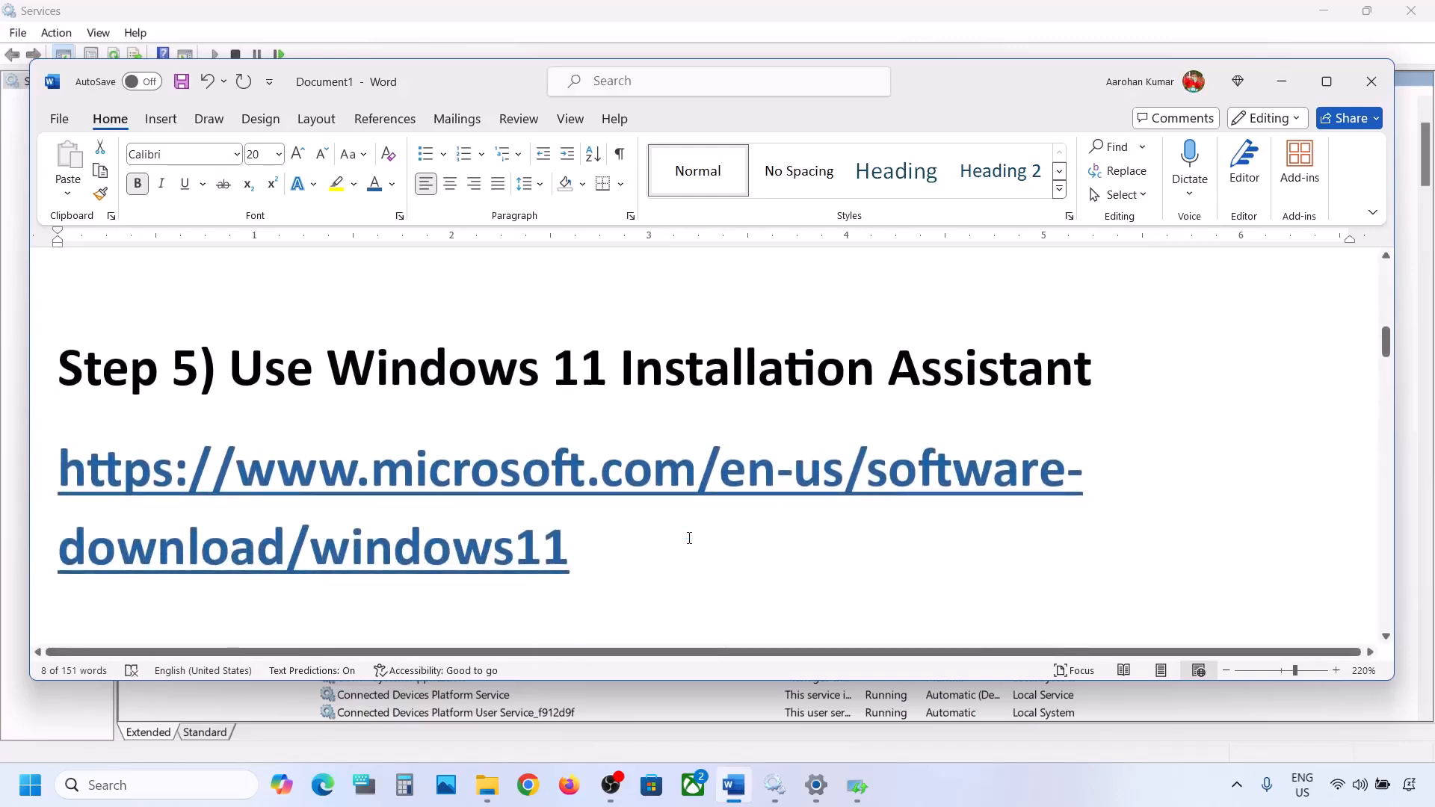
left_click_drag(596, 558, 60, 475)
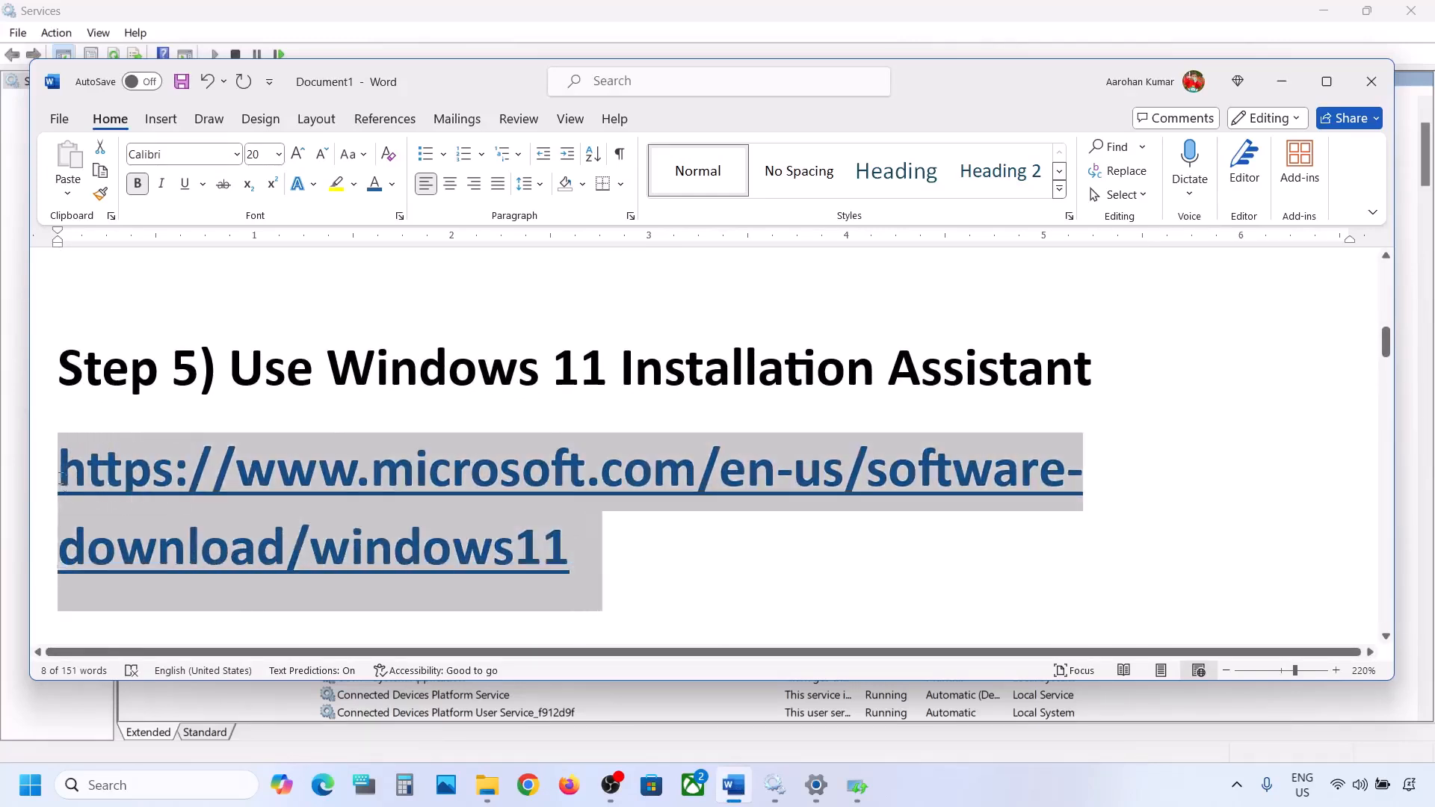
right_click(59, 478)
left_click(107, 352)
Switch to Chrome and open the copied link microsoft.com/en-us/software-download/windows11
left_click(528, 786)
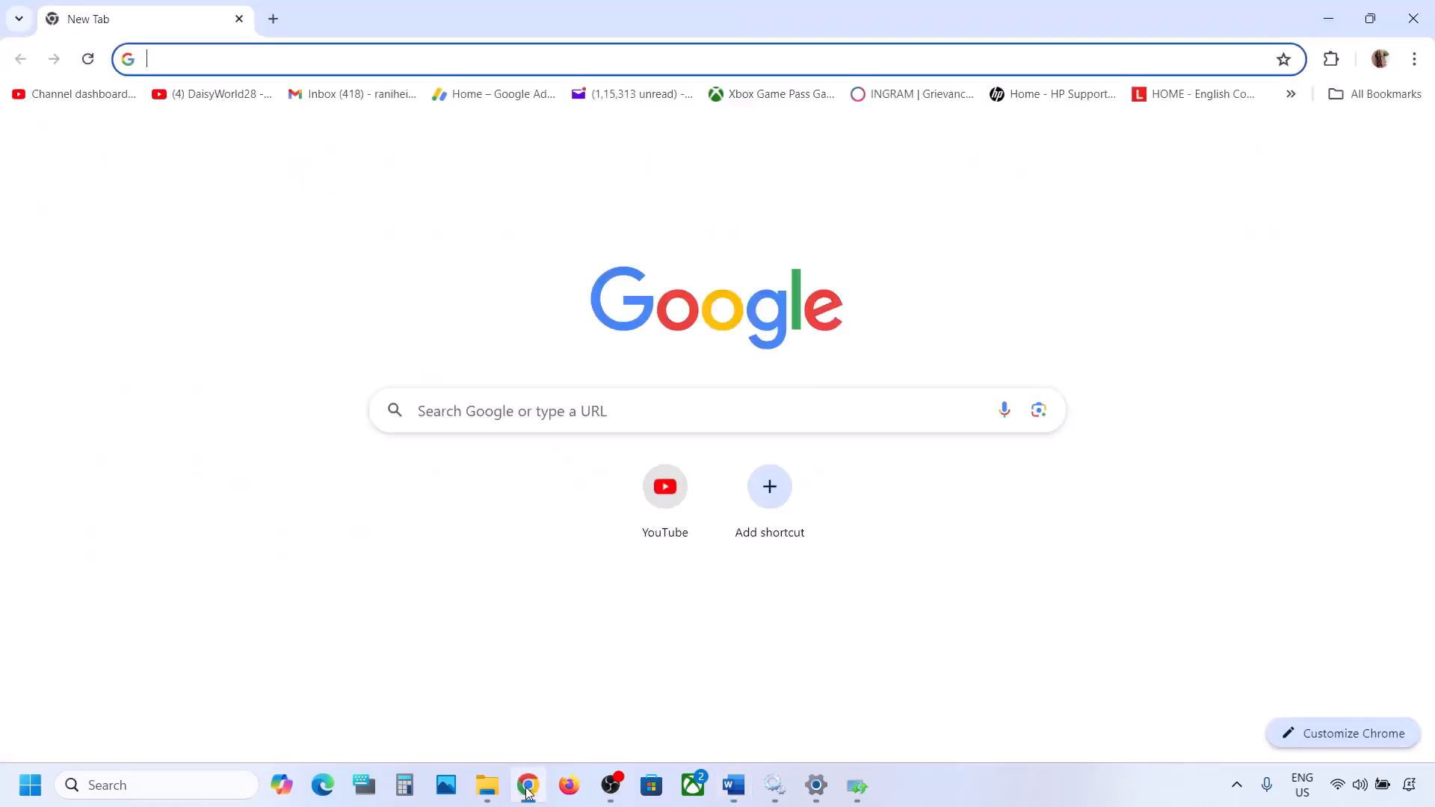
key("ctrl+v")
key("Return")
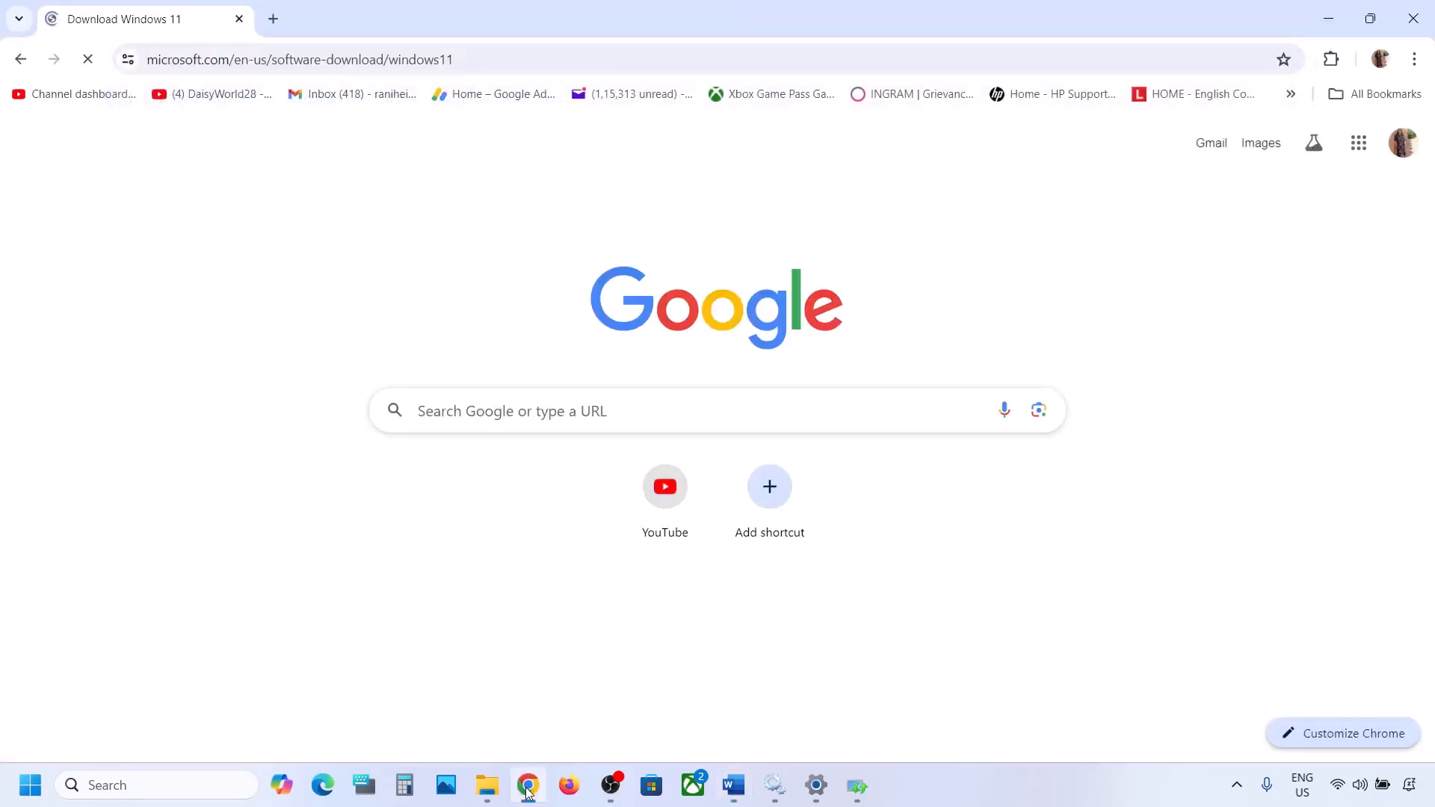
Download and run the Windows 11 Installation Assistant, and minimize its window
scroll(610, 504, "down", 1)
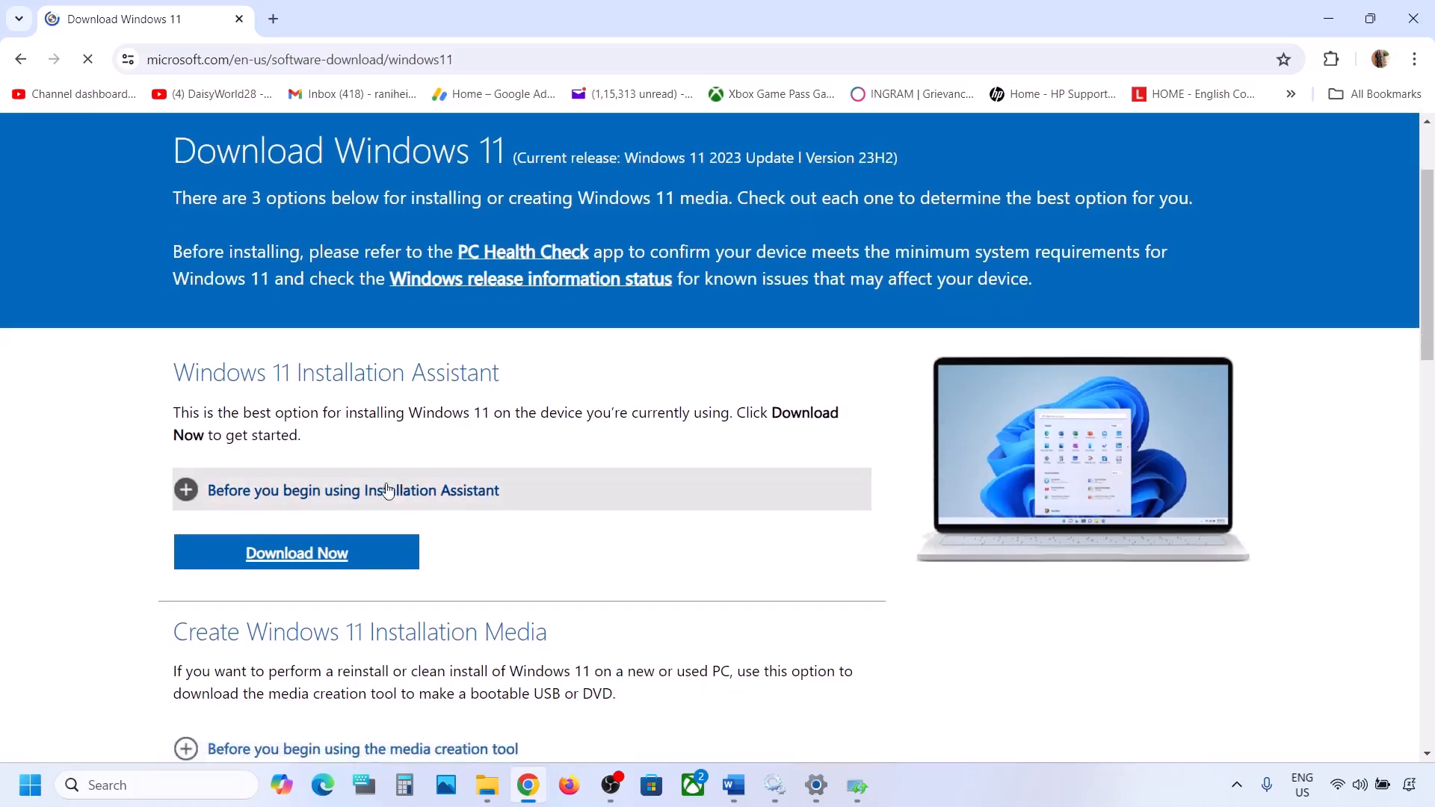
left_click(306, 553)
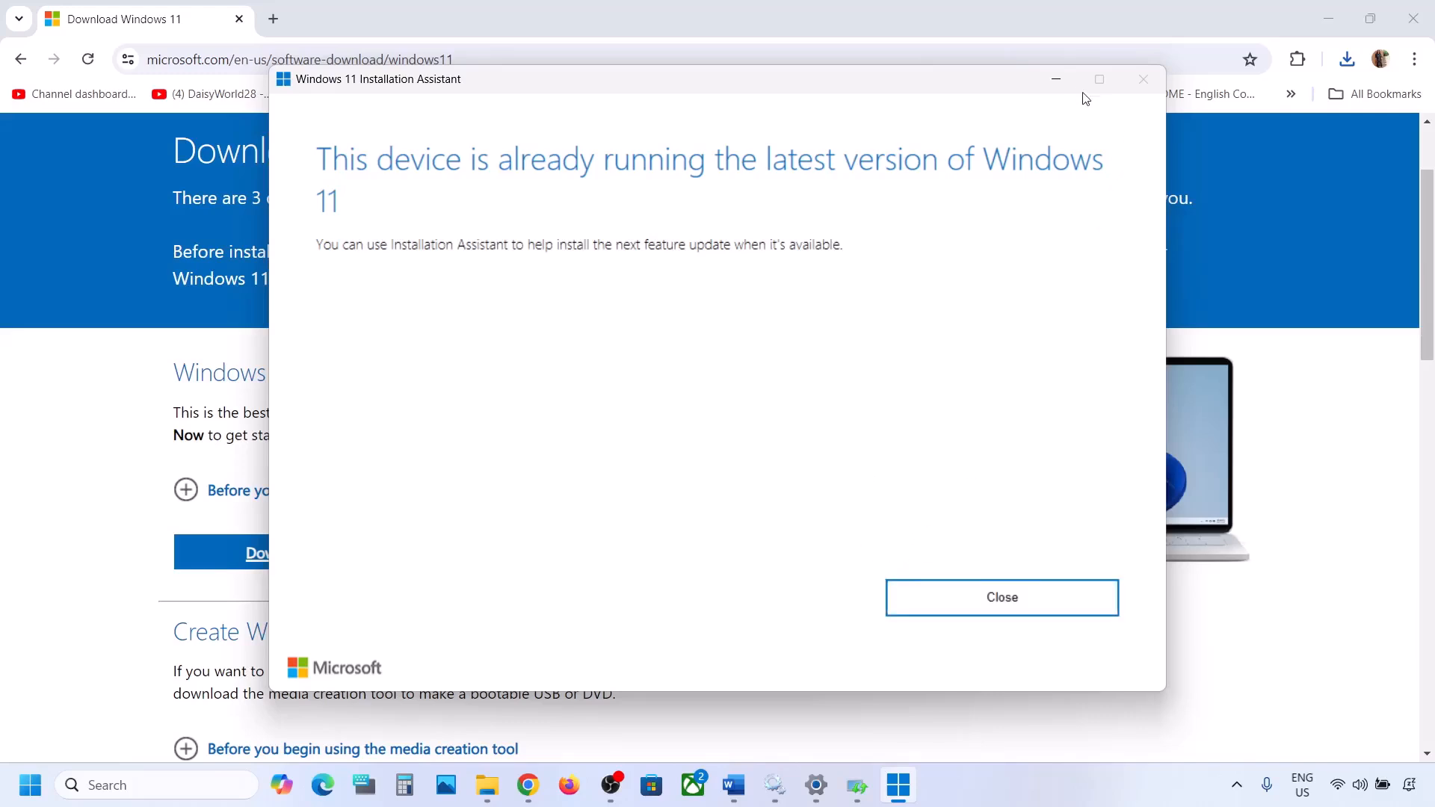
left_click(1062, 83)
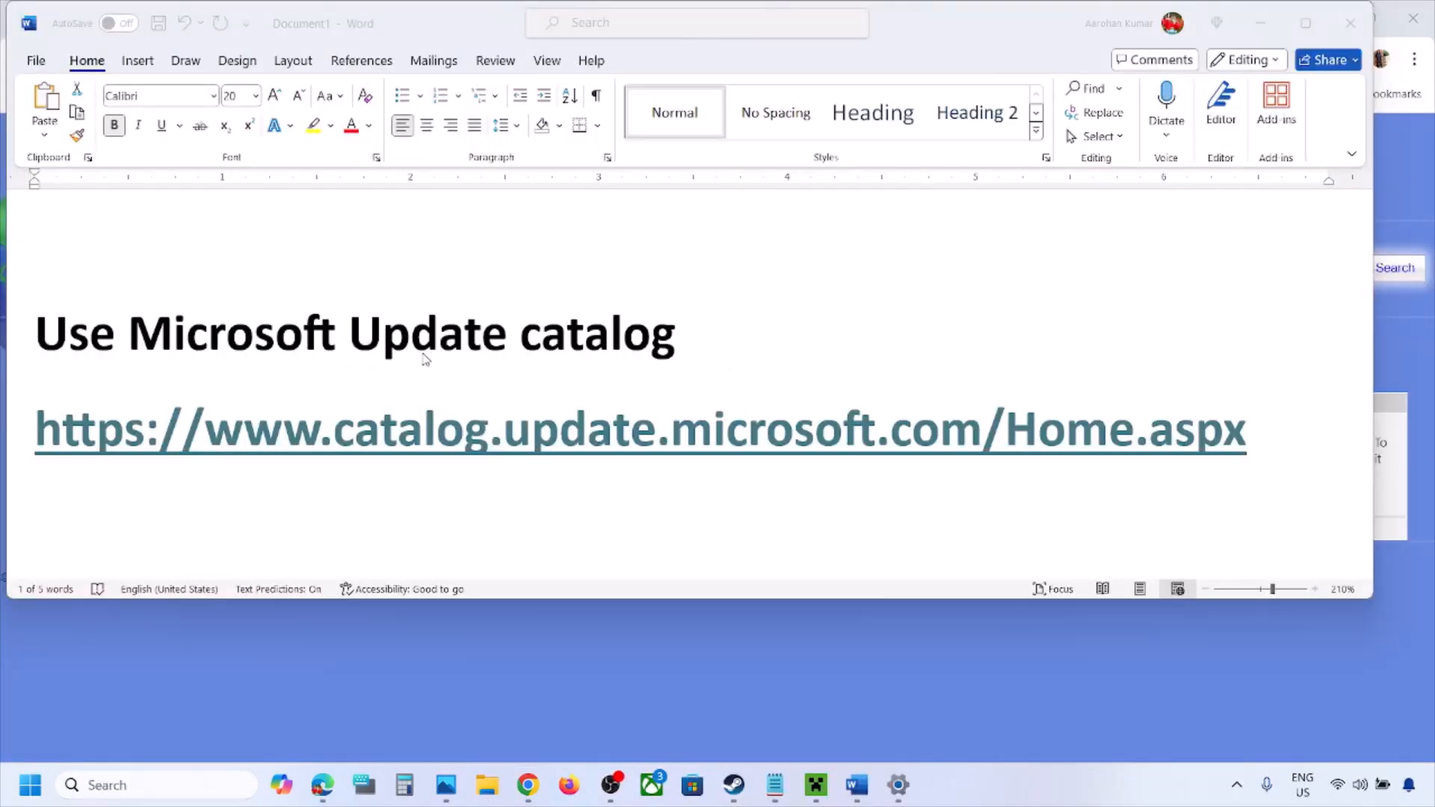
Copy the Microsoft Update Catalog link from the Word notes and return to the catalog page in Chrome
triple_click(921, 433)
right_click(920, 433)
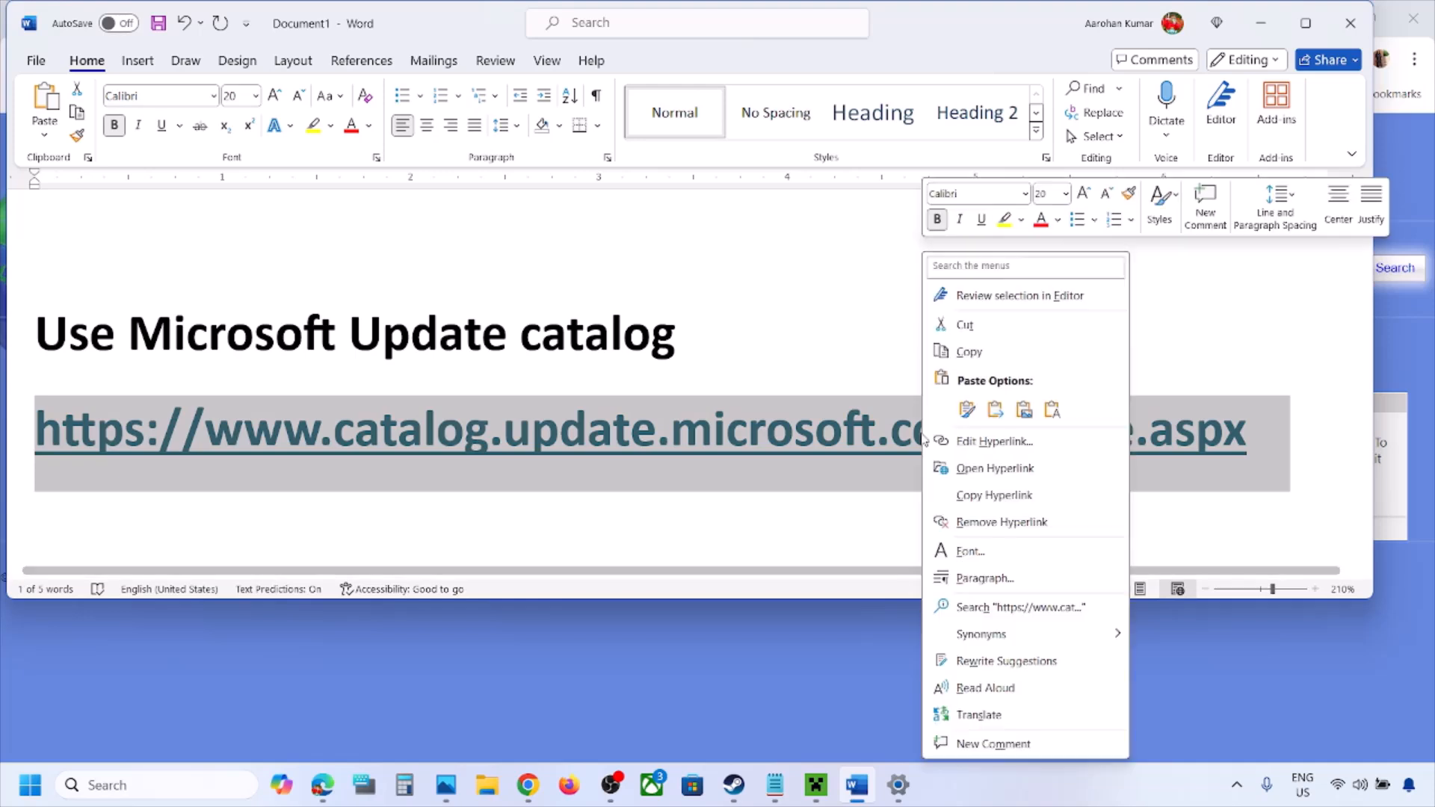
left_click(1000, 358)
left_click(833, 669)
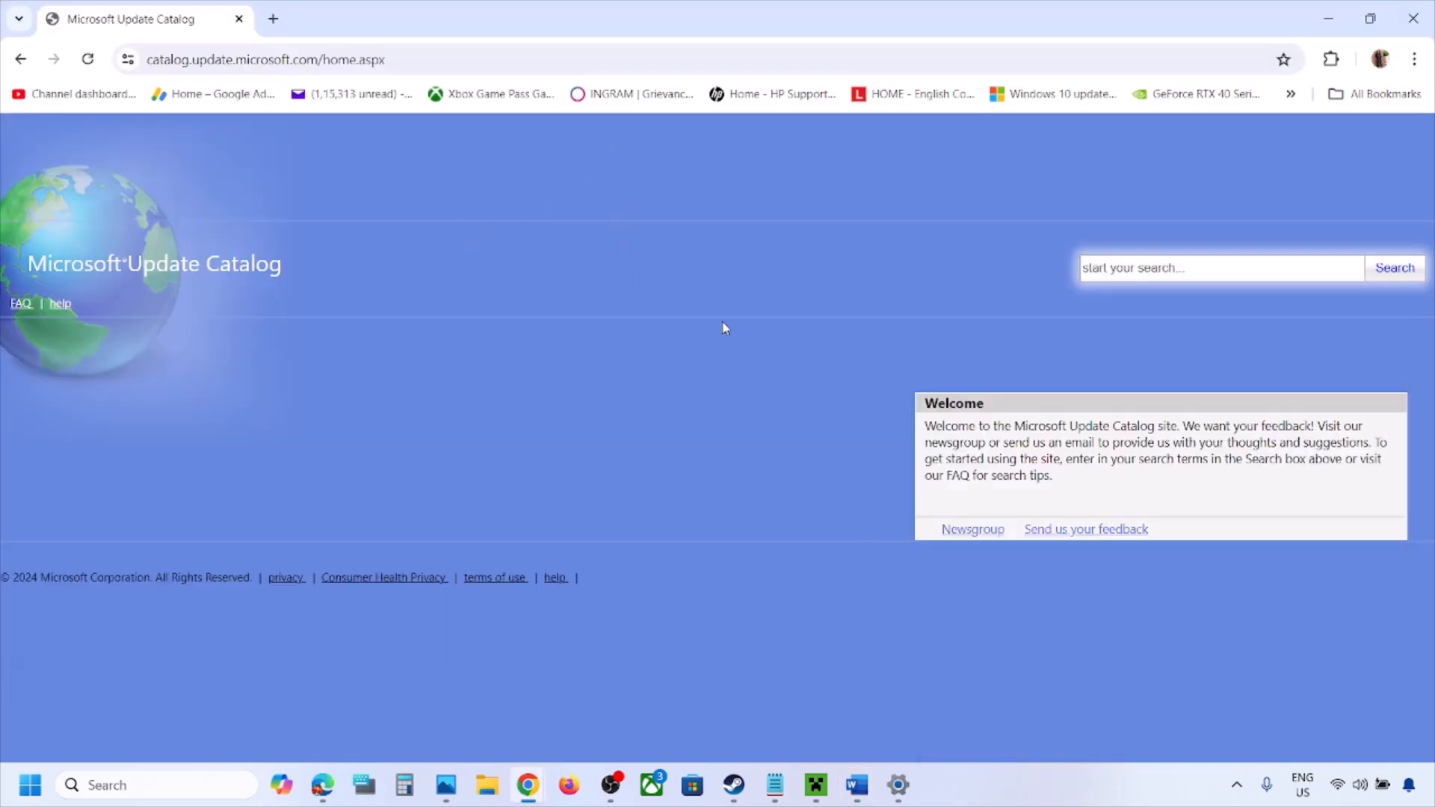
Check the update history in Settings for the KB number and search the Microsoft Update Catalog for KB5043145
left_click(1136, 269)
left_click(897, 784)
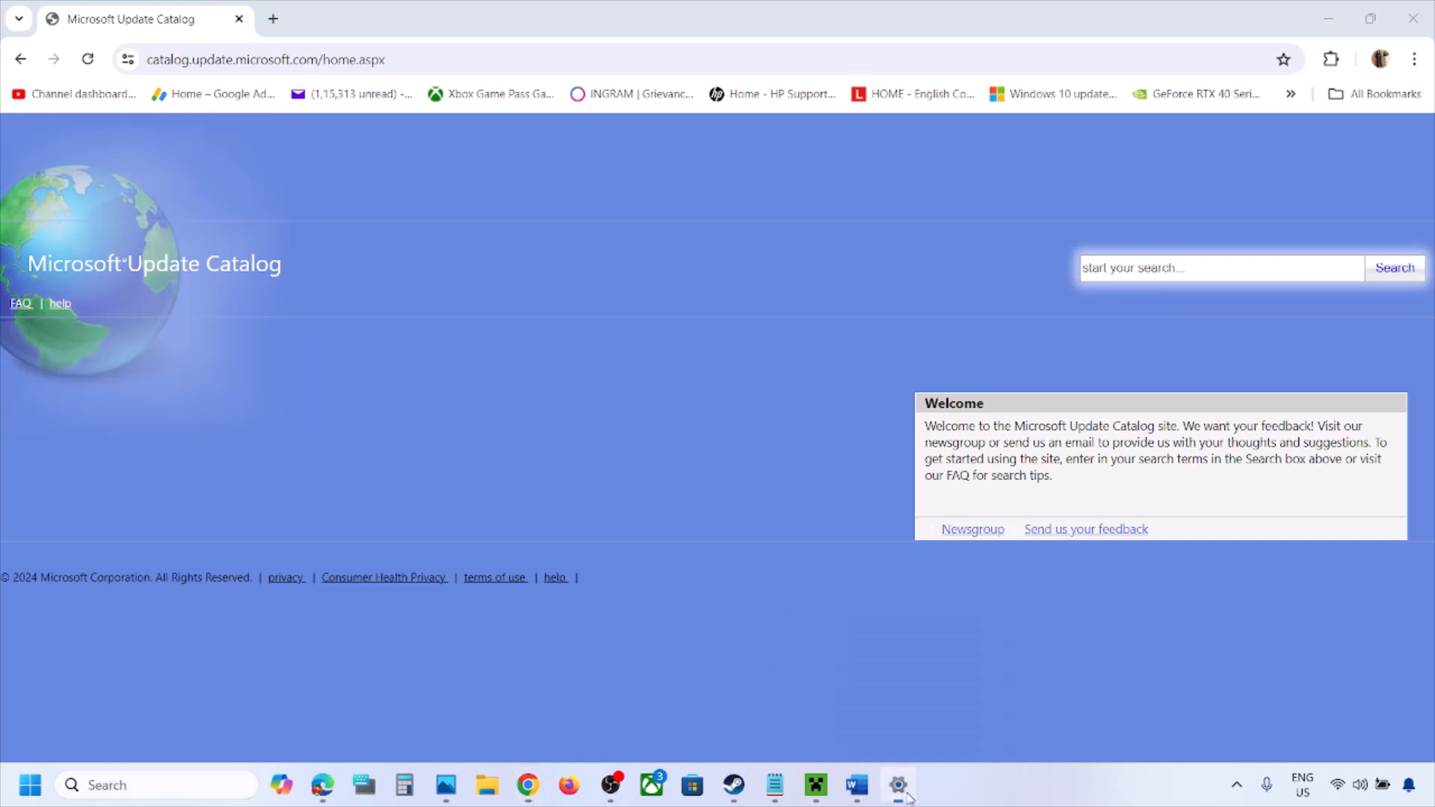
left_click(1327, 15)
left_click(1196, 271)
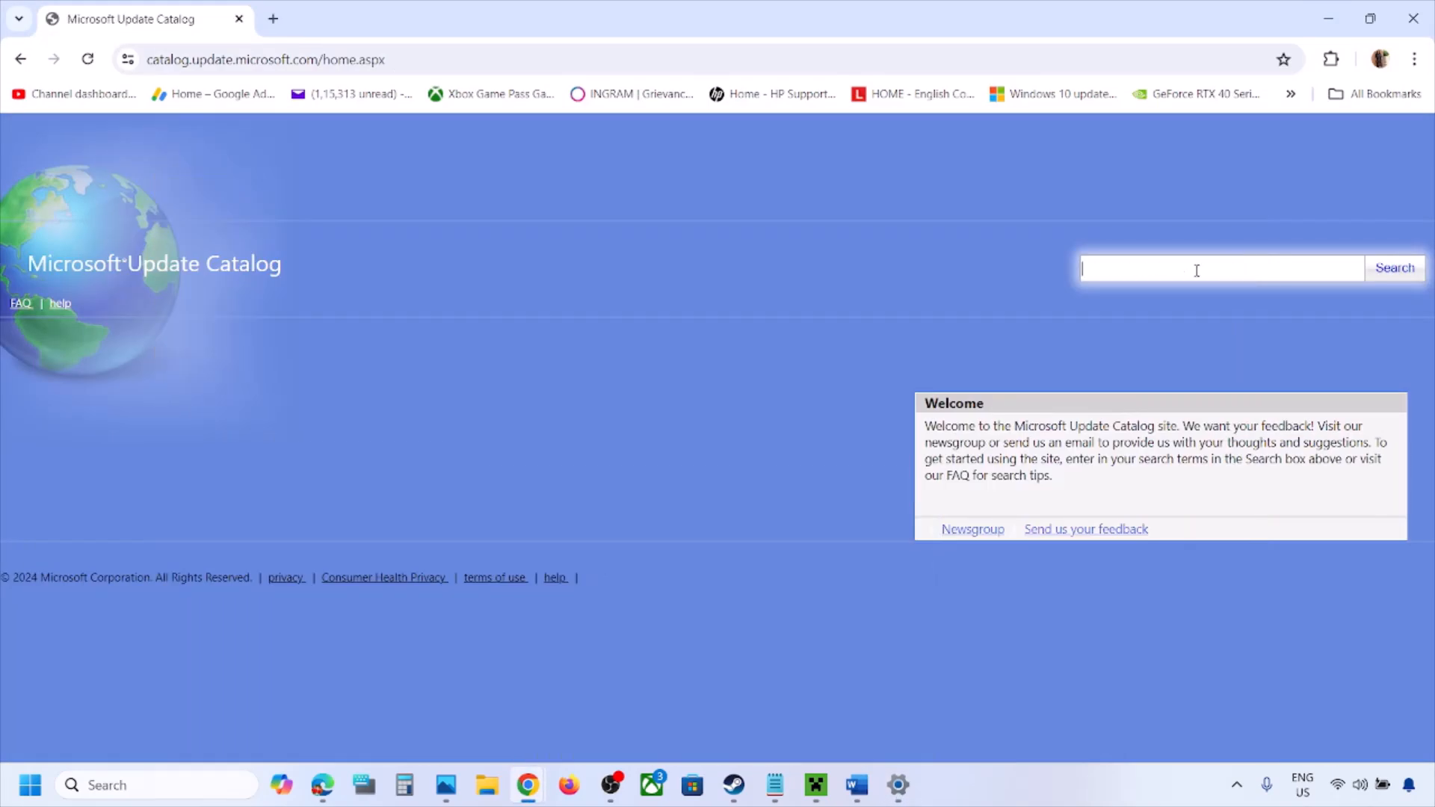
key("ctrl+v")
left_click(1419, 267)
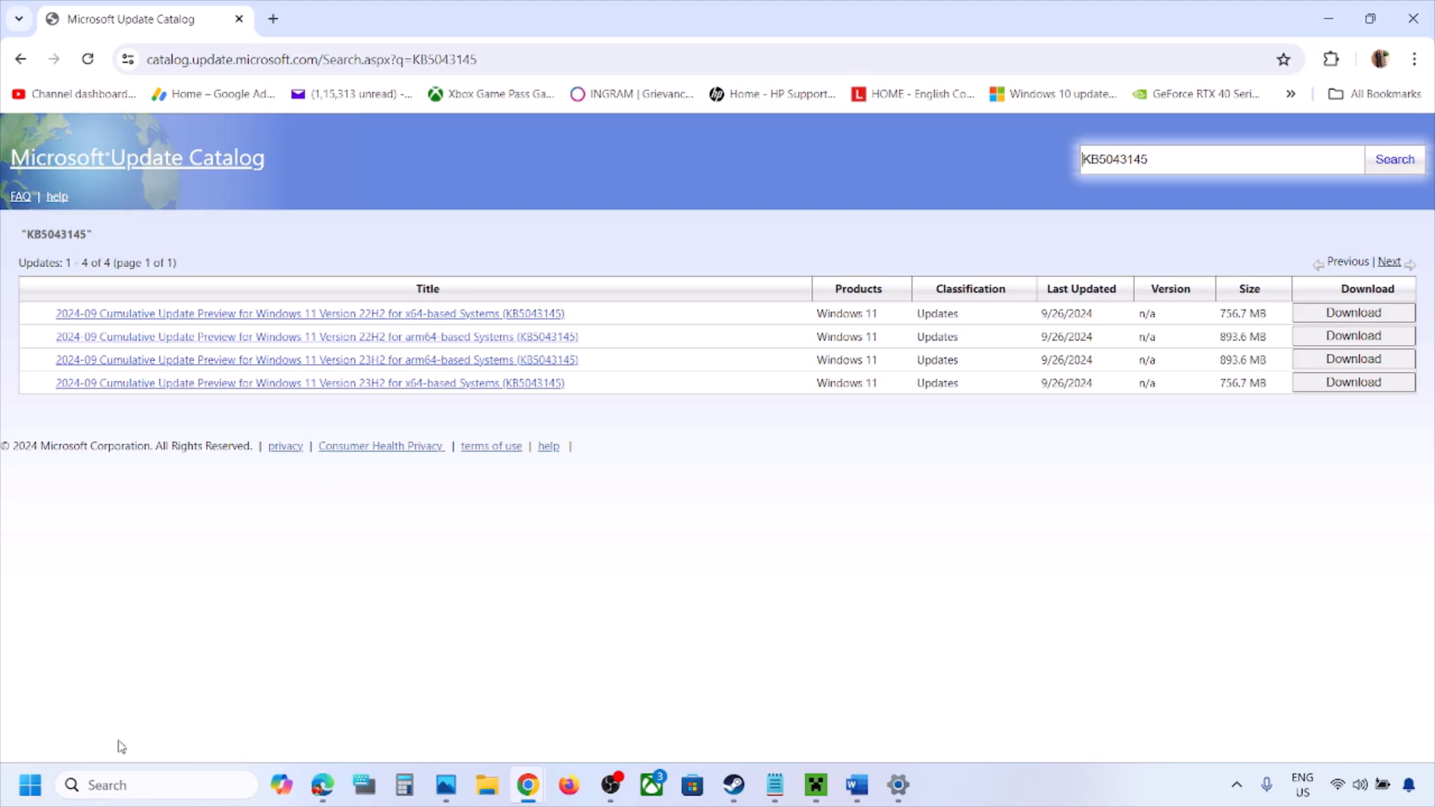
Search Windows for "winver", run it and move the About Windows dialog aside to check the installed version
left_click(123, 786)
type("winve")
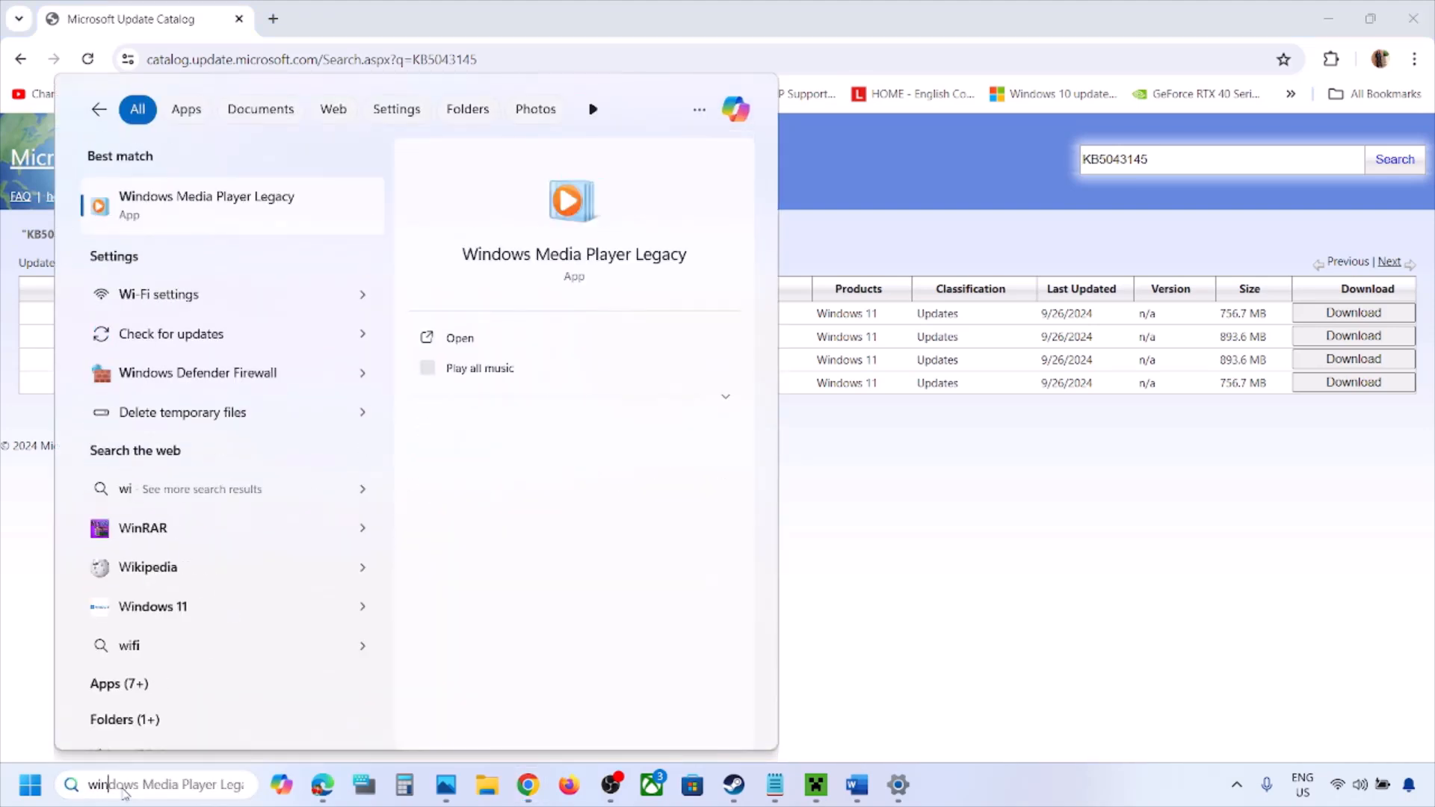
type("r")
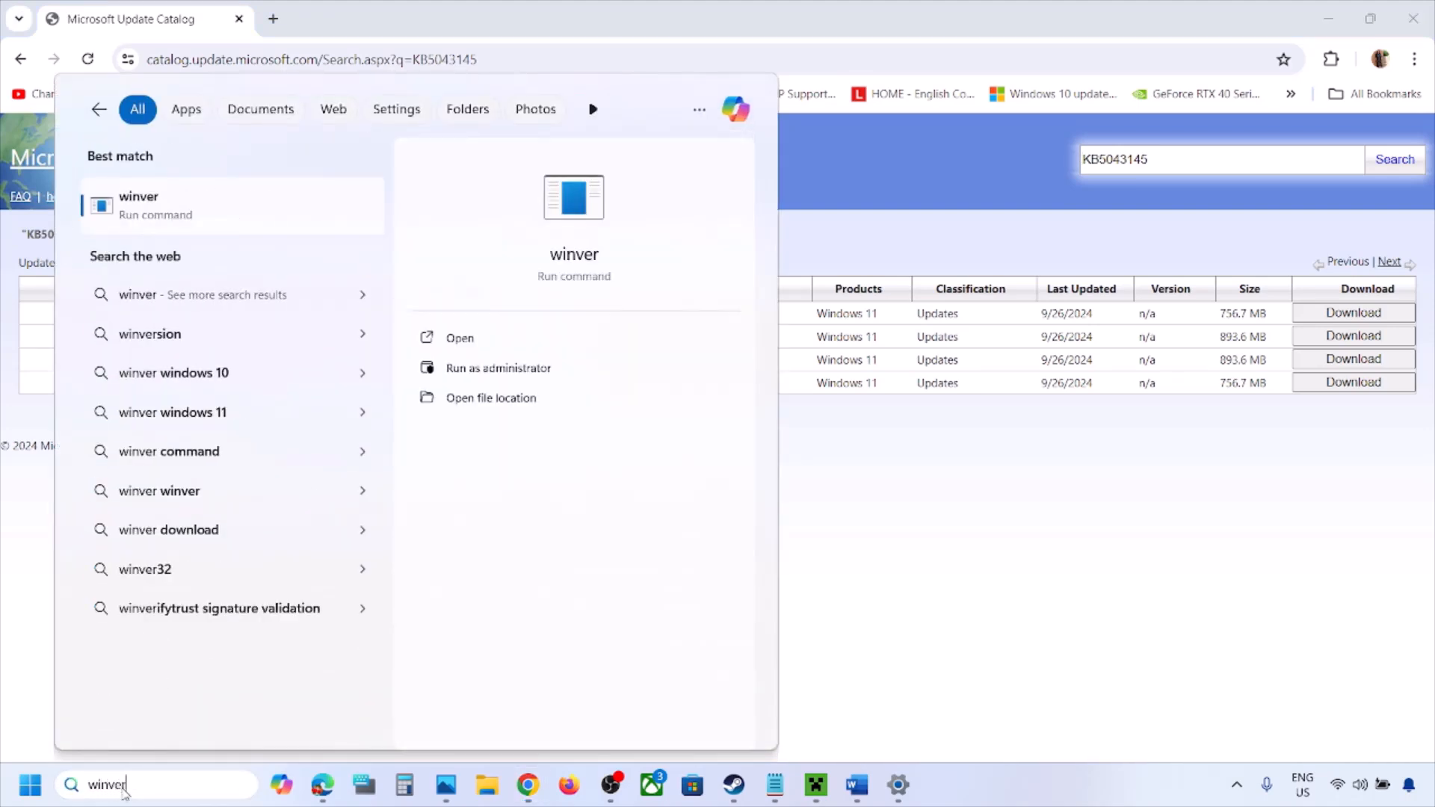
left_click(150, 205)
left_click_drag(293, 47, 784, 345)
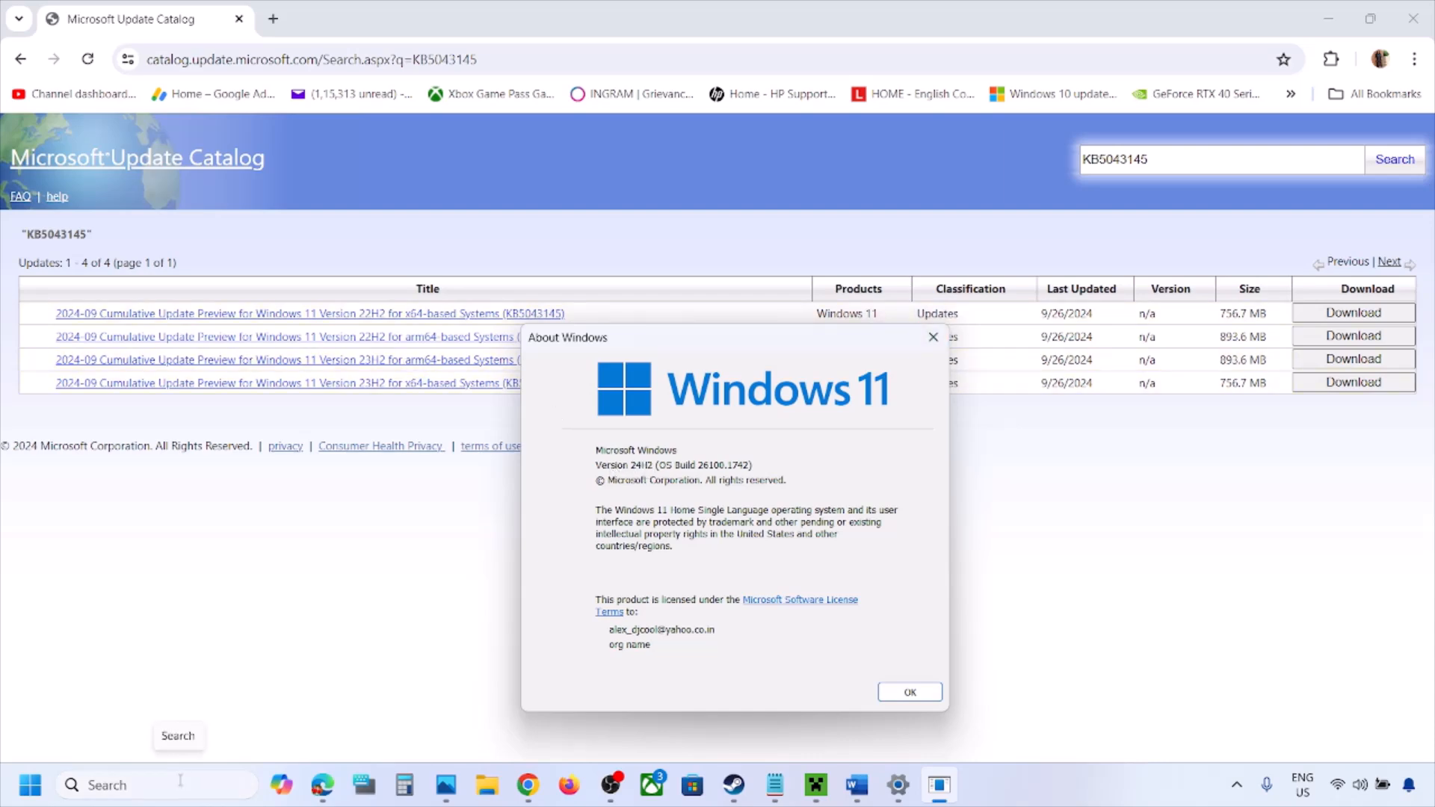
Open the System About page in Settings, examine the processor type under System type, and minimize Settings
key("super+i")
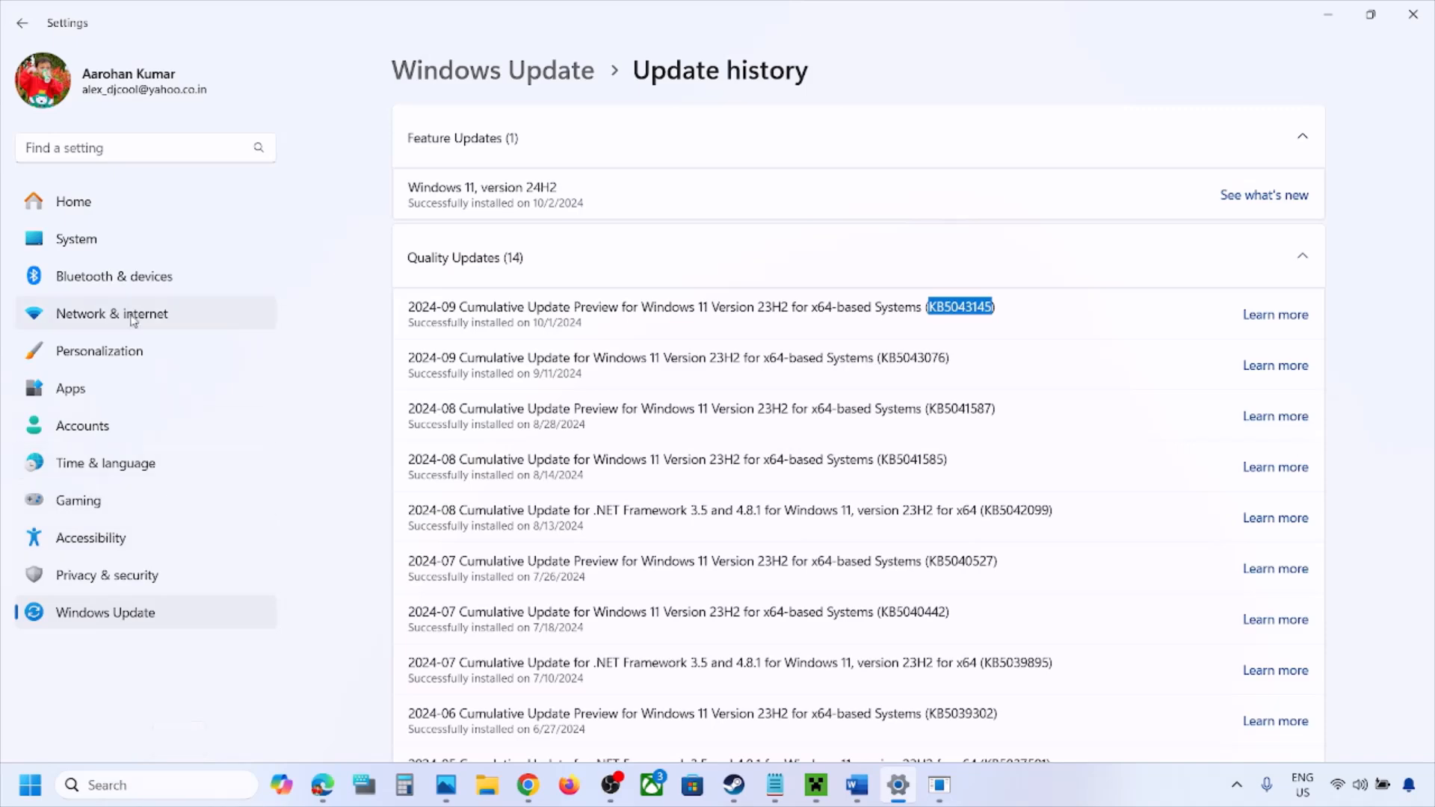
left_click(91, 242)
scroll(564, 411, "down", 10)
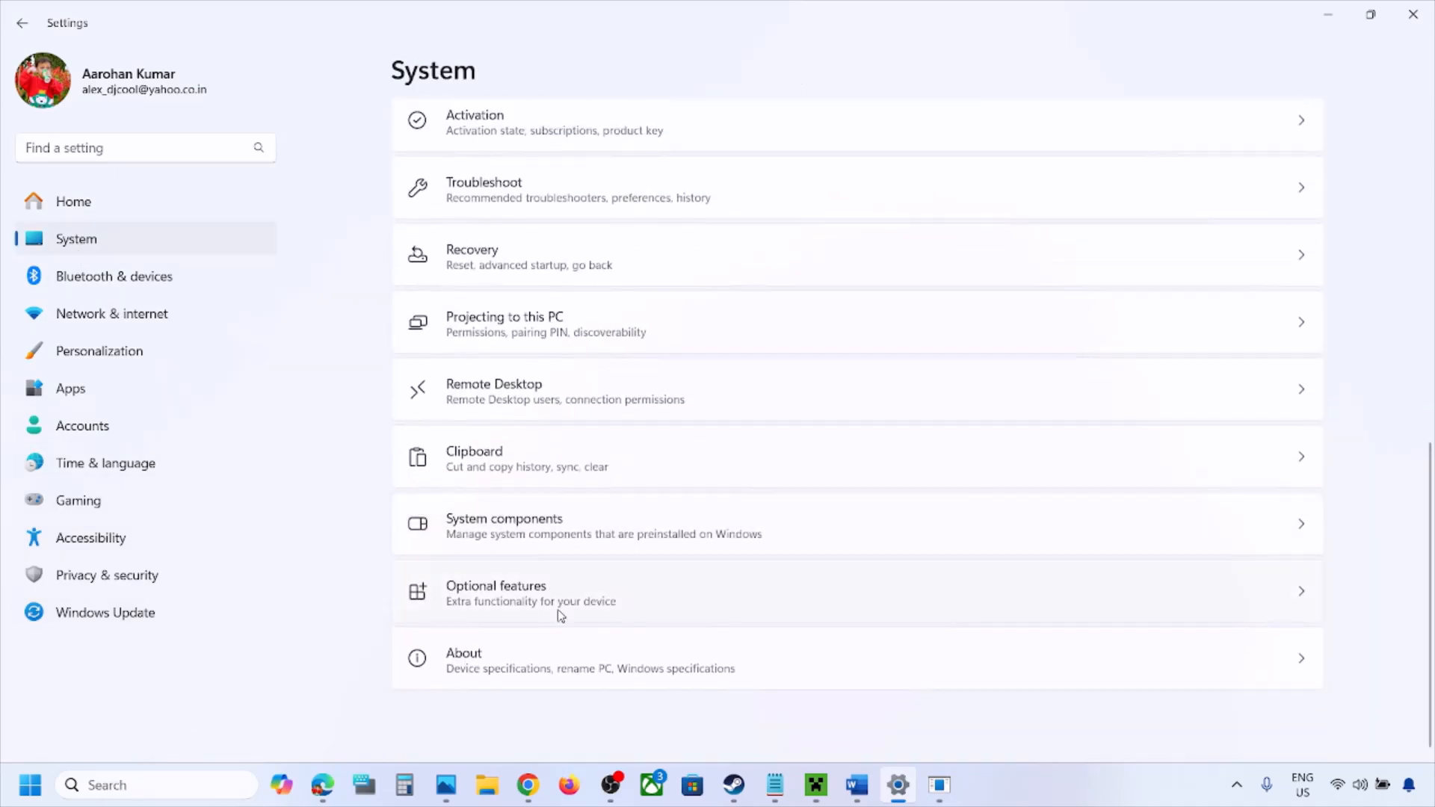
left_click(516, 682)
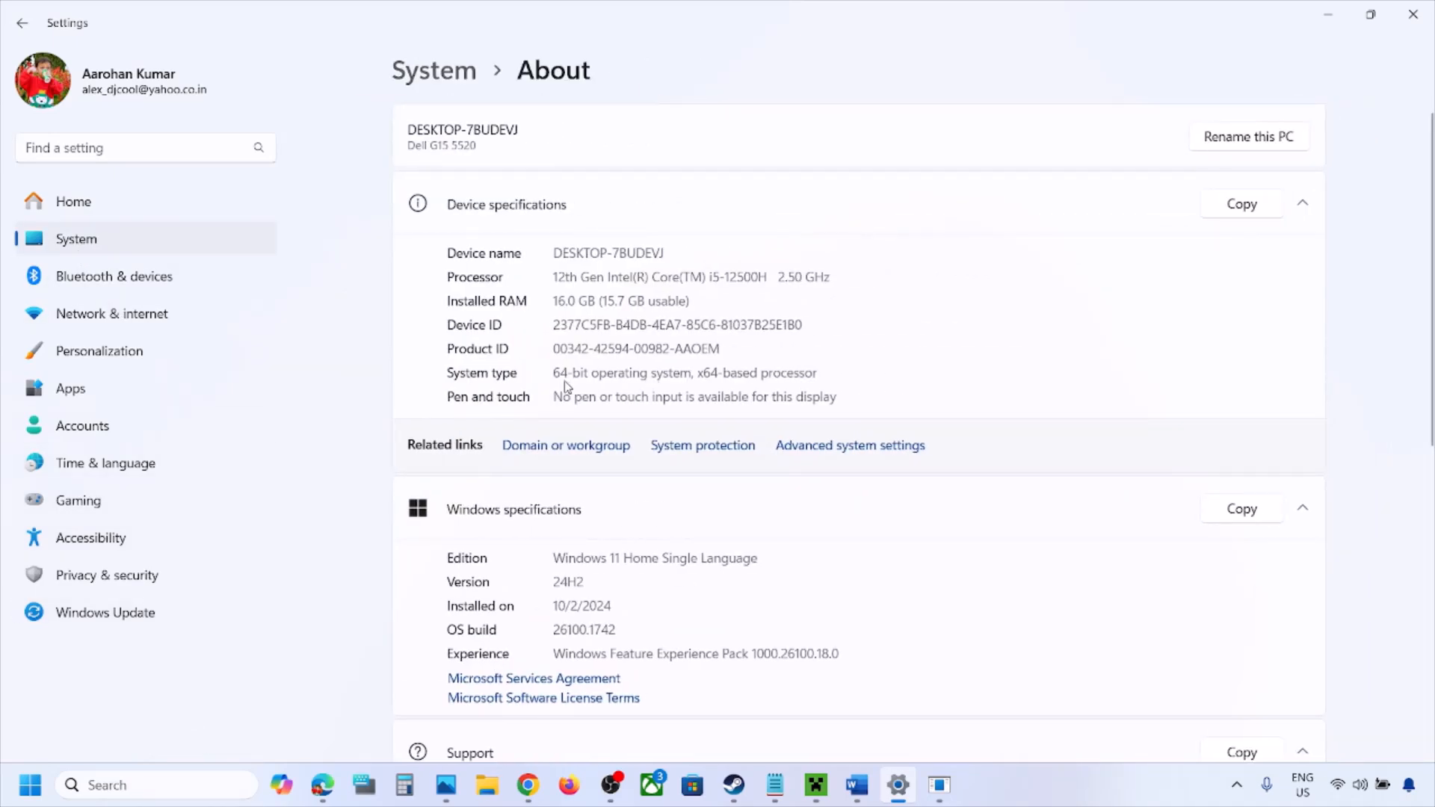
left_click_drag(821, 373, 647, 373)
left_click(1329, 18)
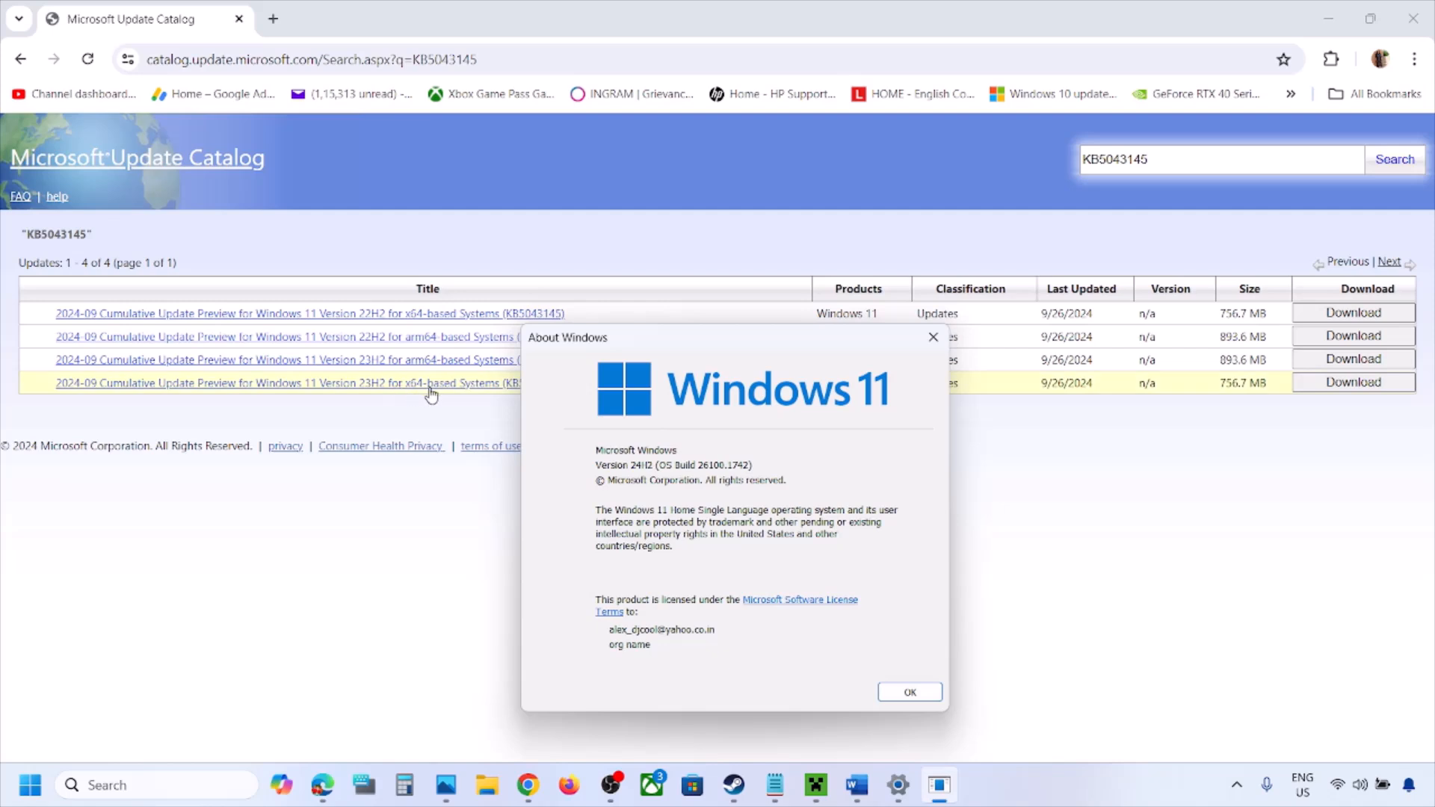
Open the catalog download window for the 2024-09 Cumulative Update Preview for Windows 11 Version 23H2 x64-based Systems (KB5043145)
left_click(388, 415)
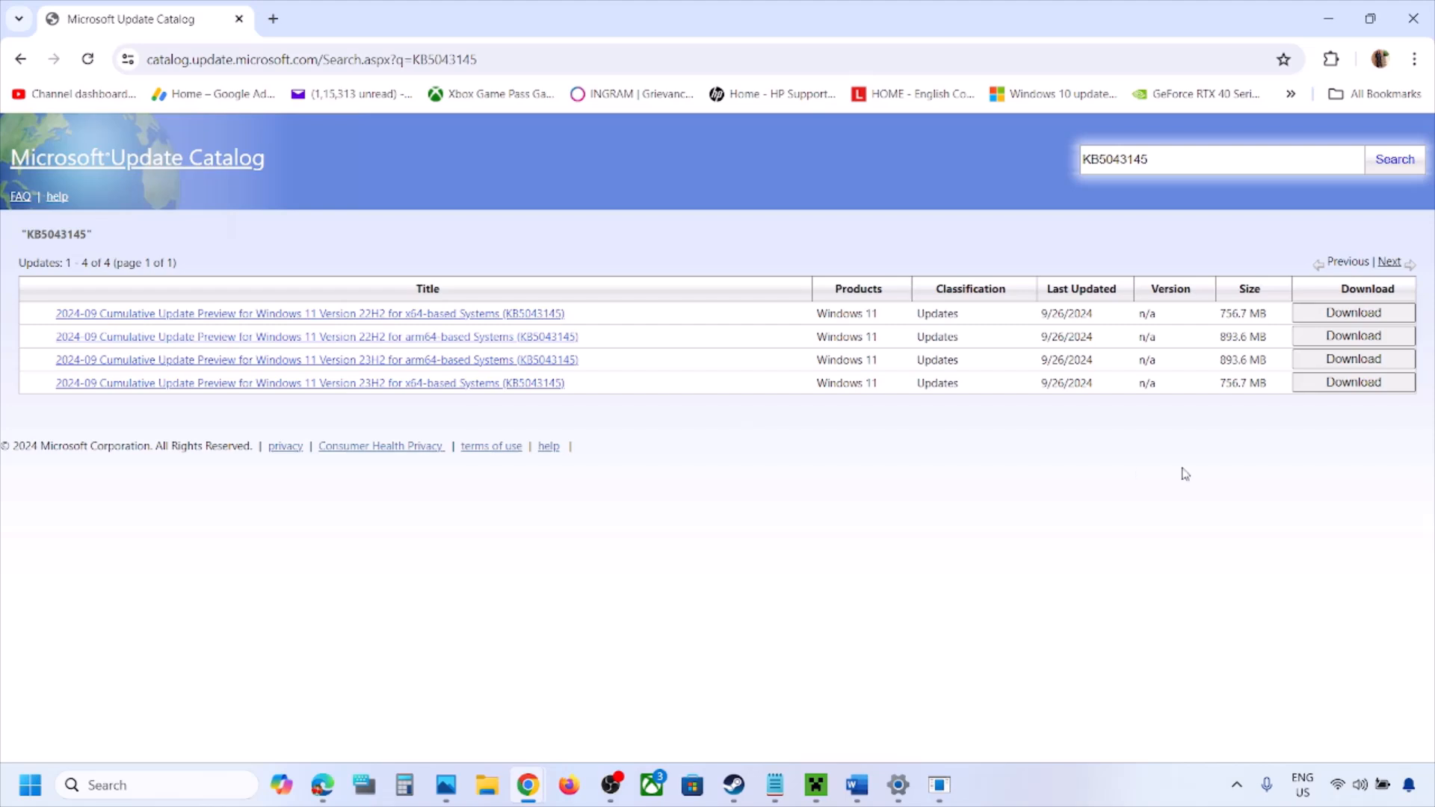
left_click(1363, 393)
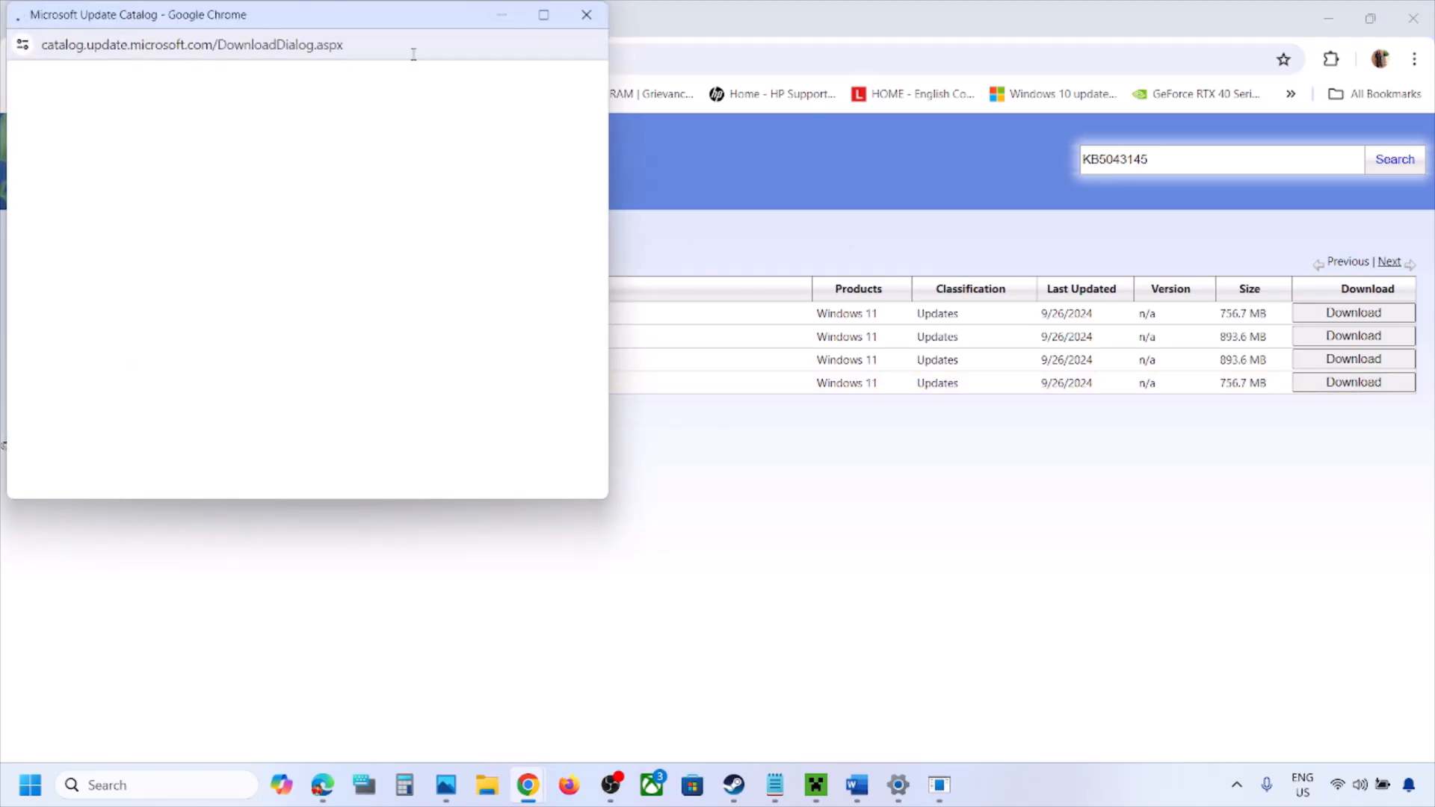
left_click_drag(378, 23, 723, 142)
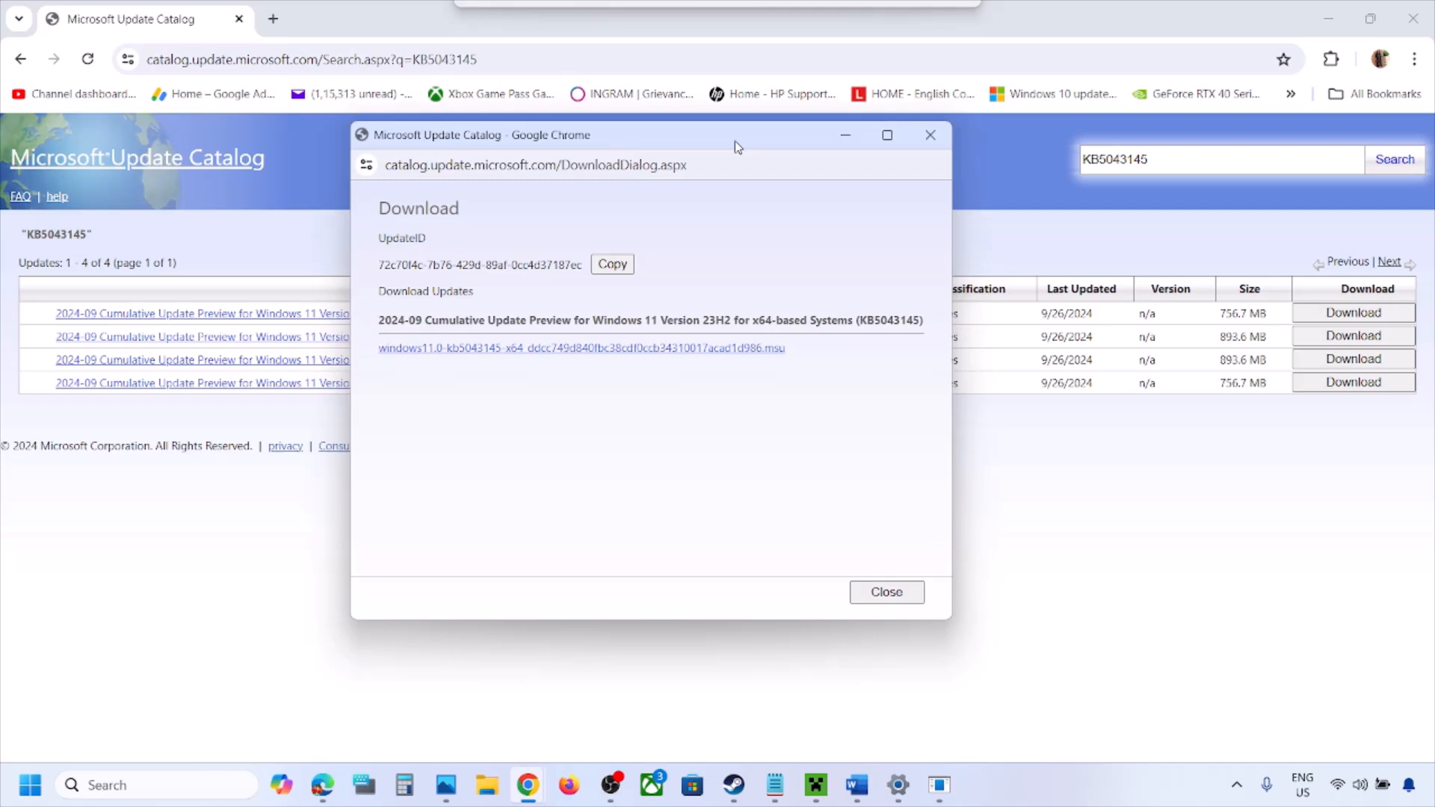
Download the x64 .msu file of KB5043145 from the catalog's download window and check its progress in the recent downloads
left_click(644, 351)
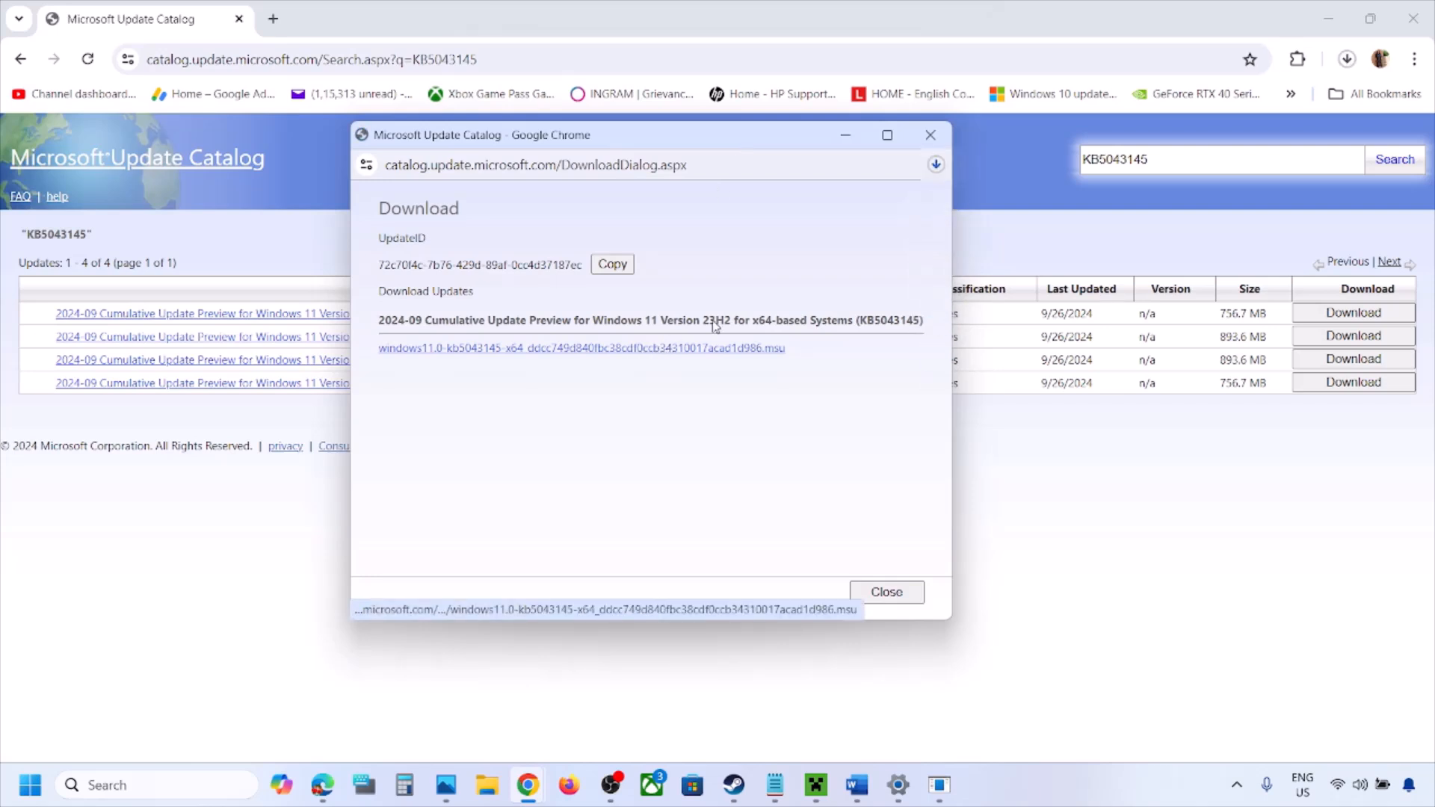
left_click(935, 165)
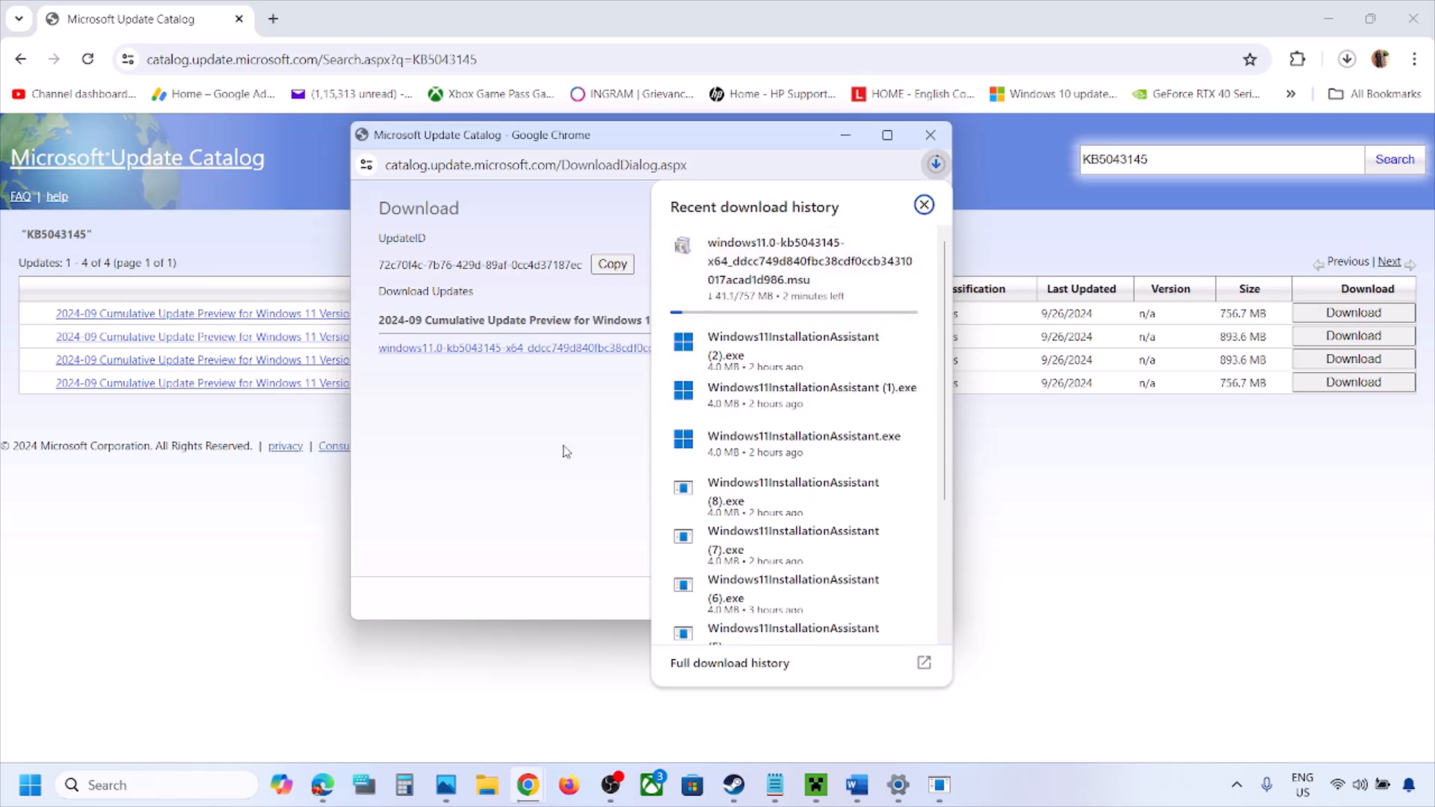
left_click(1083, 636)
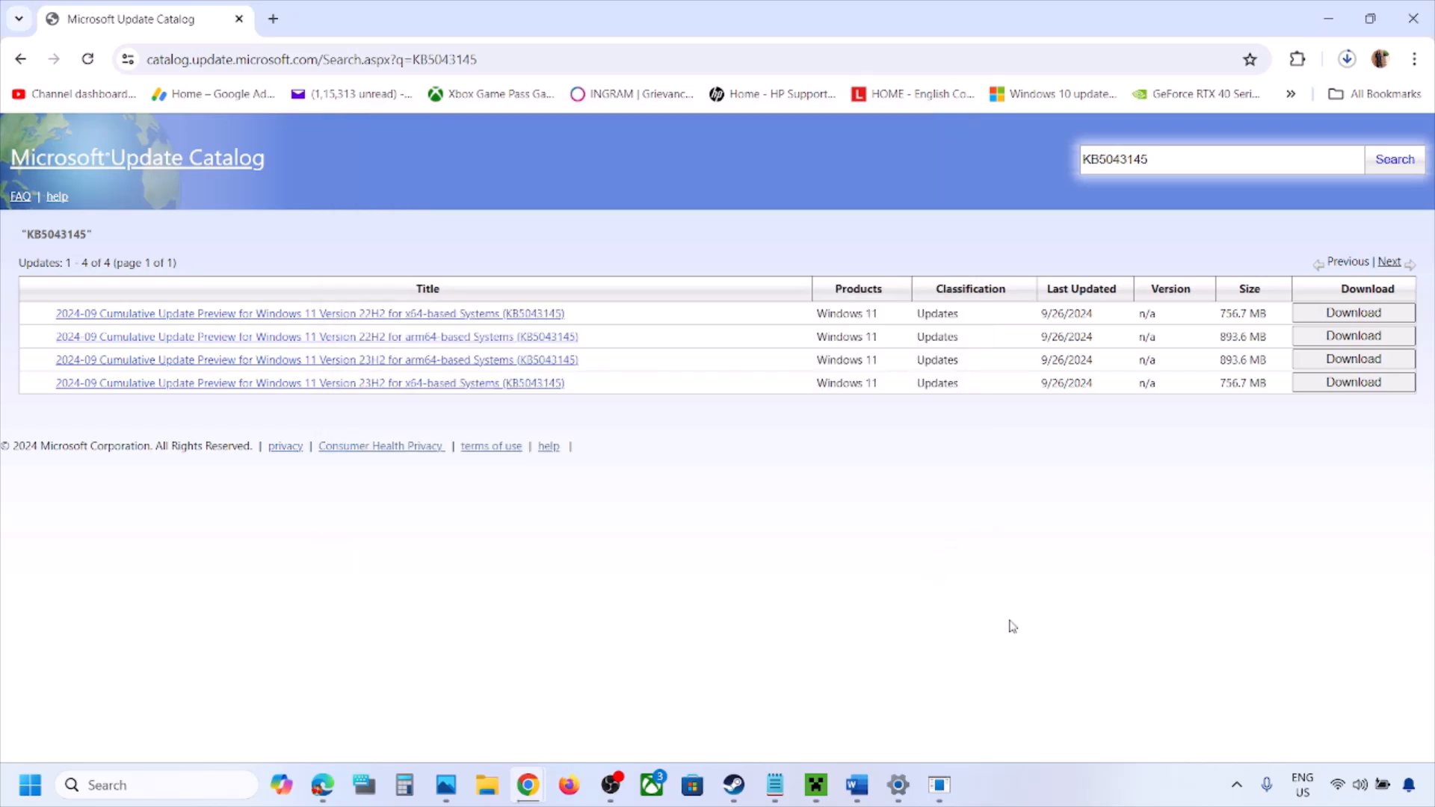
left_click(1013, 788)
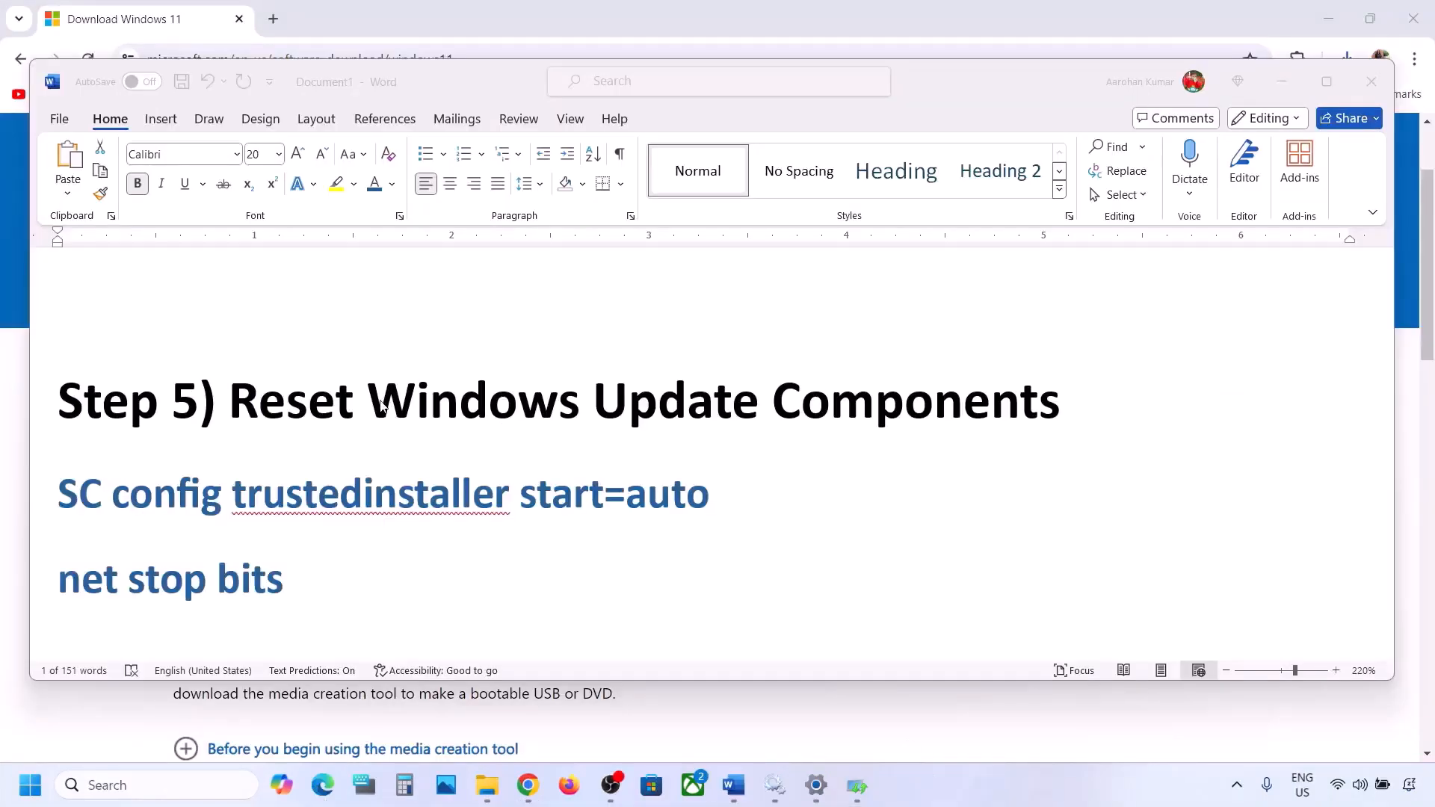
Copy all Step 5 commands in the Word document, from "SC config trustedinstaller start=auto" through "net start appidsvc"
left_click(236, 395)
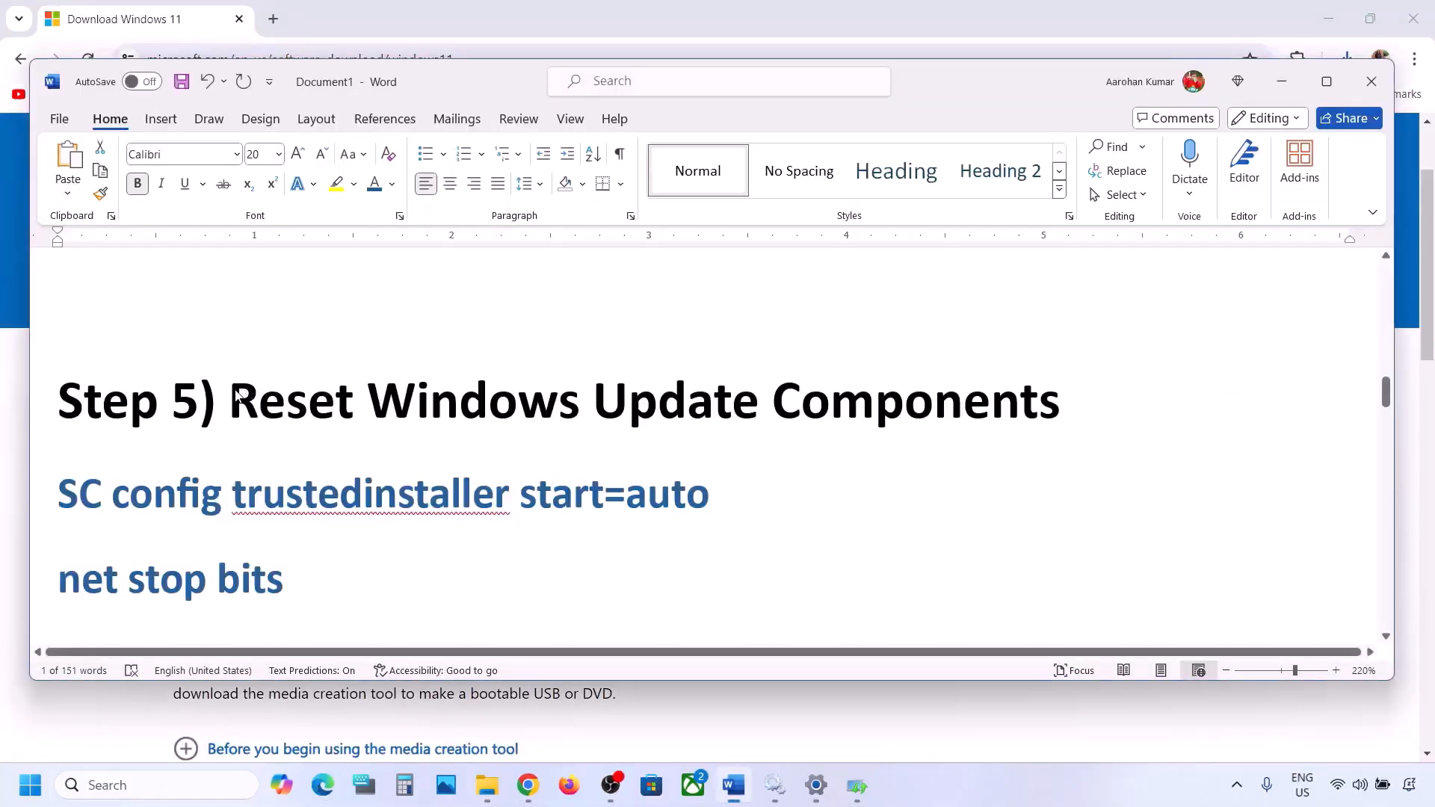
left_click_drag(236, 394, 1059, 407)
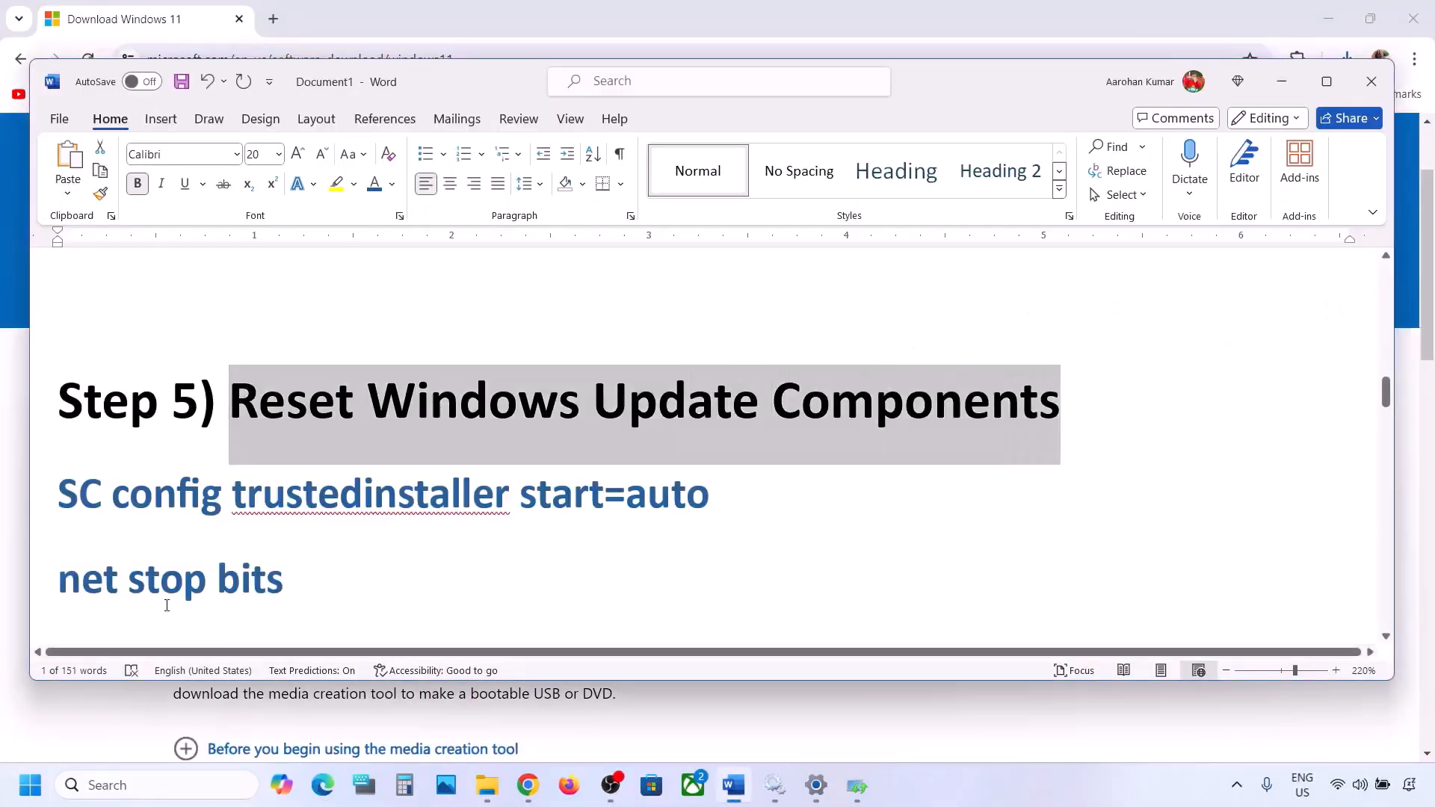
left_click(59, 490)
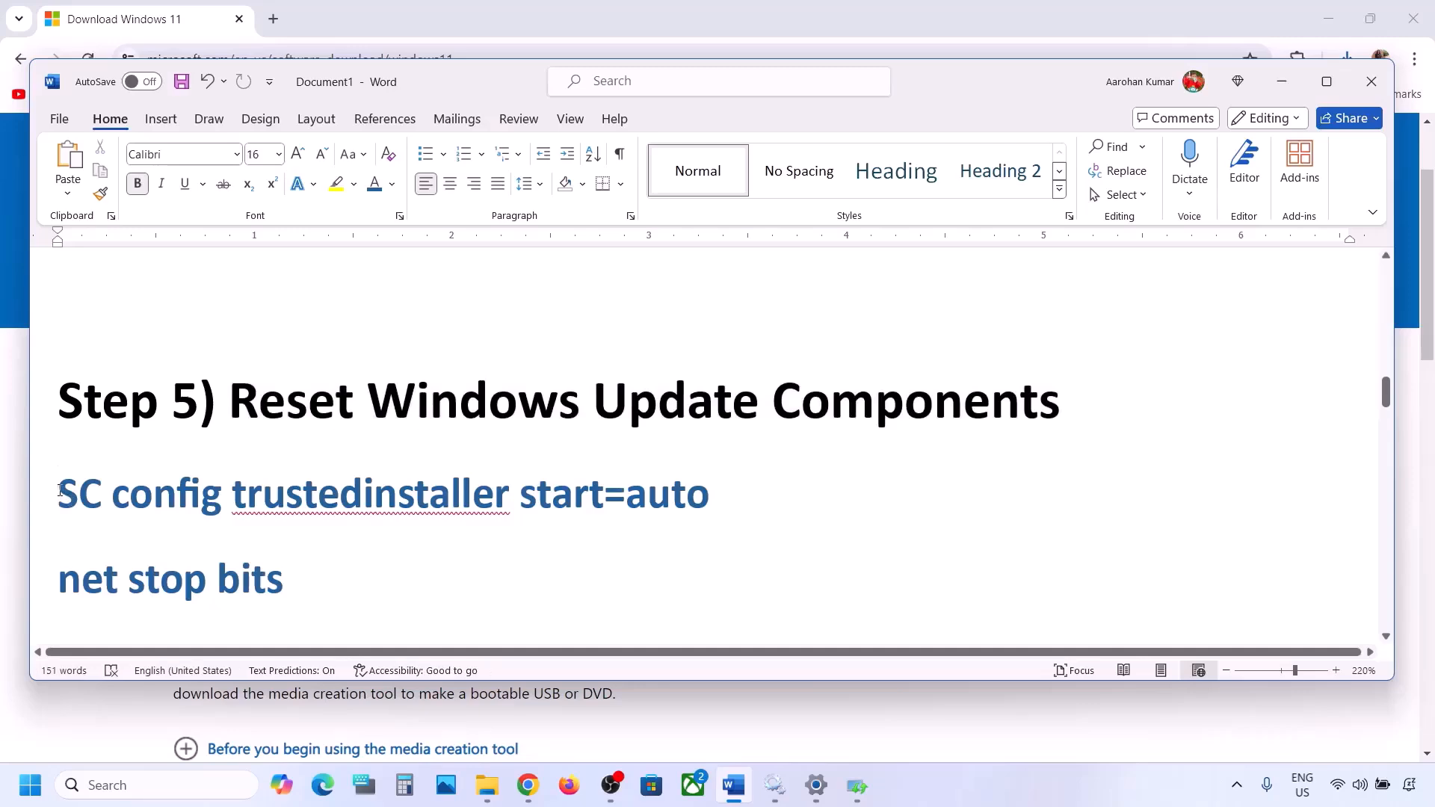
key("shift+Down")
key("shift+Down")
key("shift+Down")
key("shift+Down")
key("shift+Down")
key("shift+Down")
key("shift+Down")
key("shift+Down")
key("shift+Down")
key("shift+Down")
key("shift+Down")
key("shift+Down")
key("shift+Down")
key("shift+Down")
key("shift+Down")
key("shift+Down")
key("shift+Down")
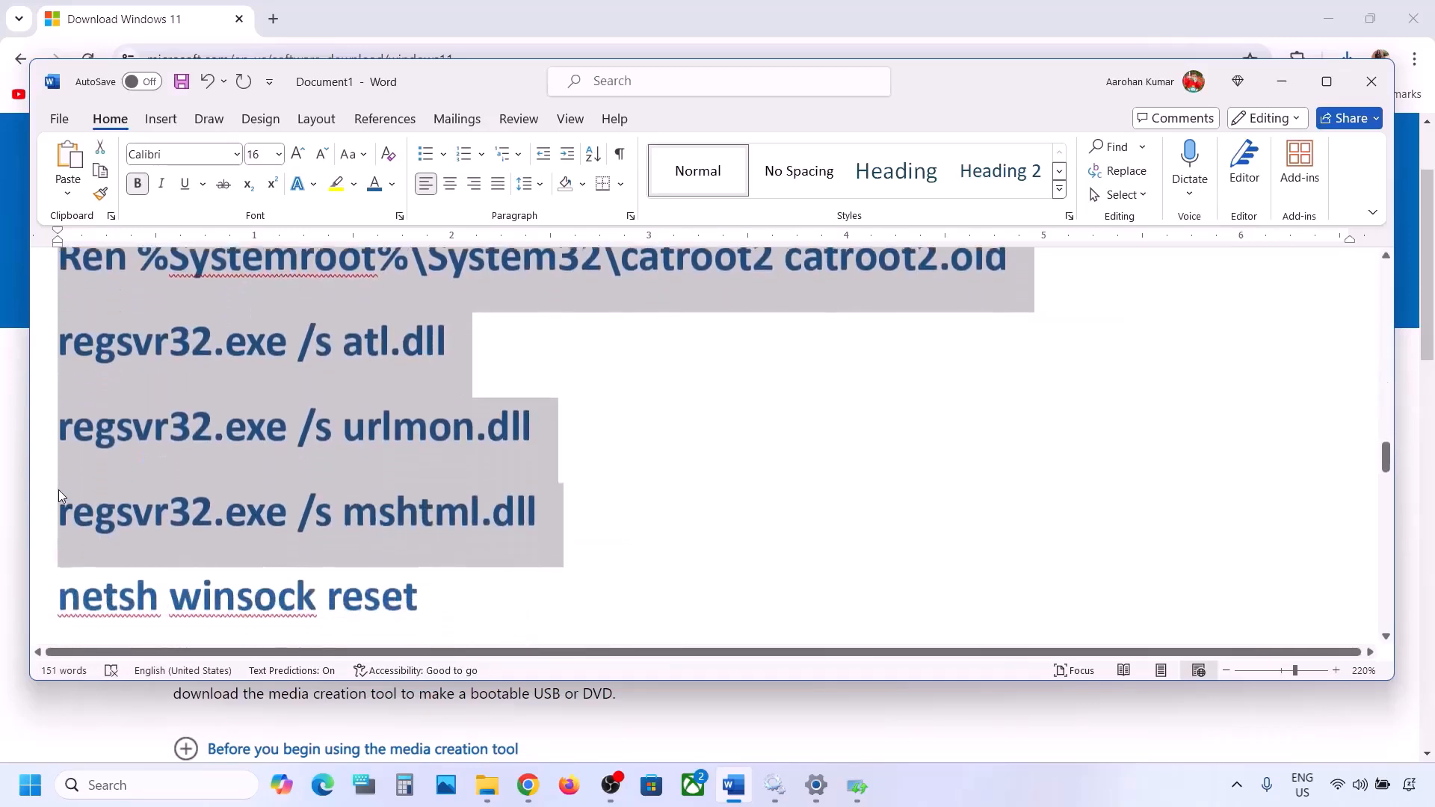
key("shift+Down")
key("shift+Down")
key("shift+Down")
key("shift+Down")
key("shift+Down")
key("shift+Down")
key("shift+Down")
key("shift+Down")
key("shift+Down")
key("shift+Down")
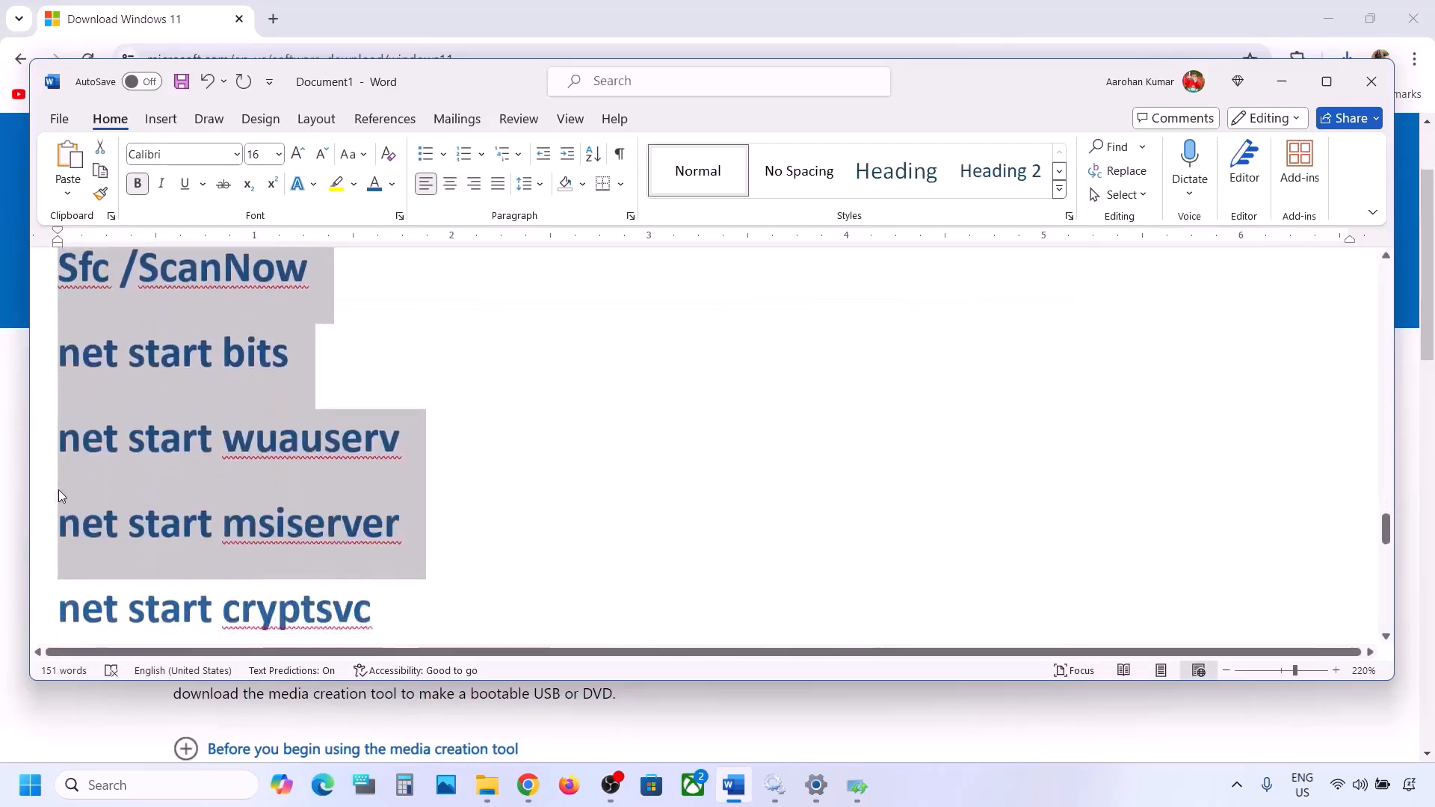
key("shift+Up")
key("shift+Up")
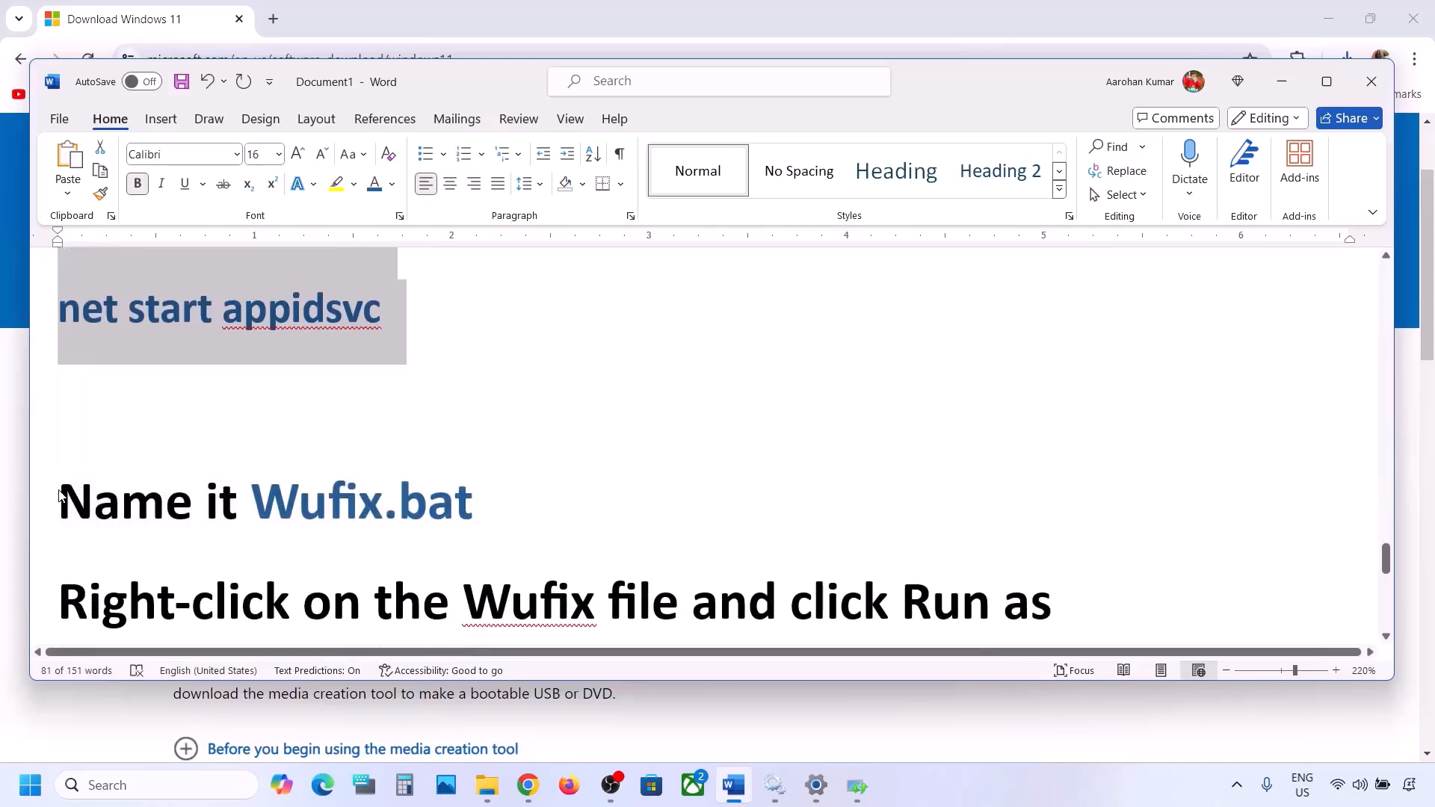
scroll(214, 438, "up", 2)
right_click(224, 363)
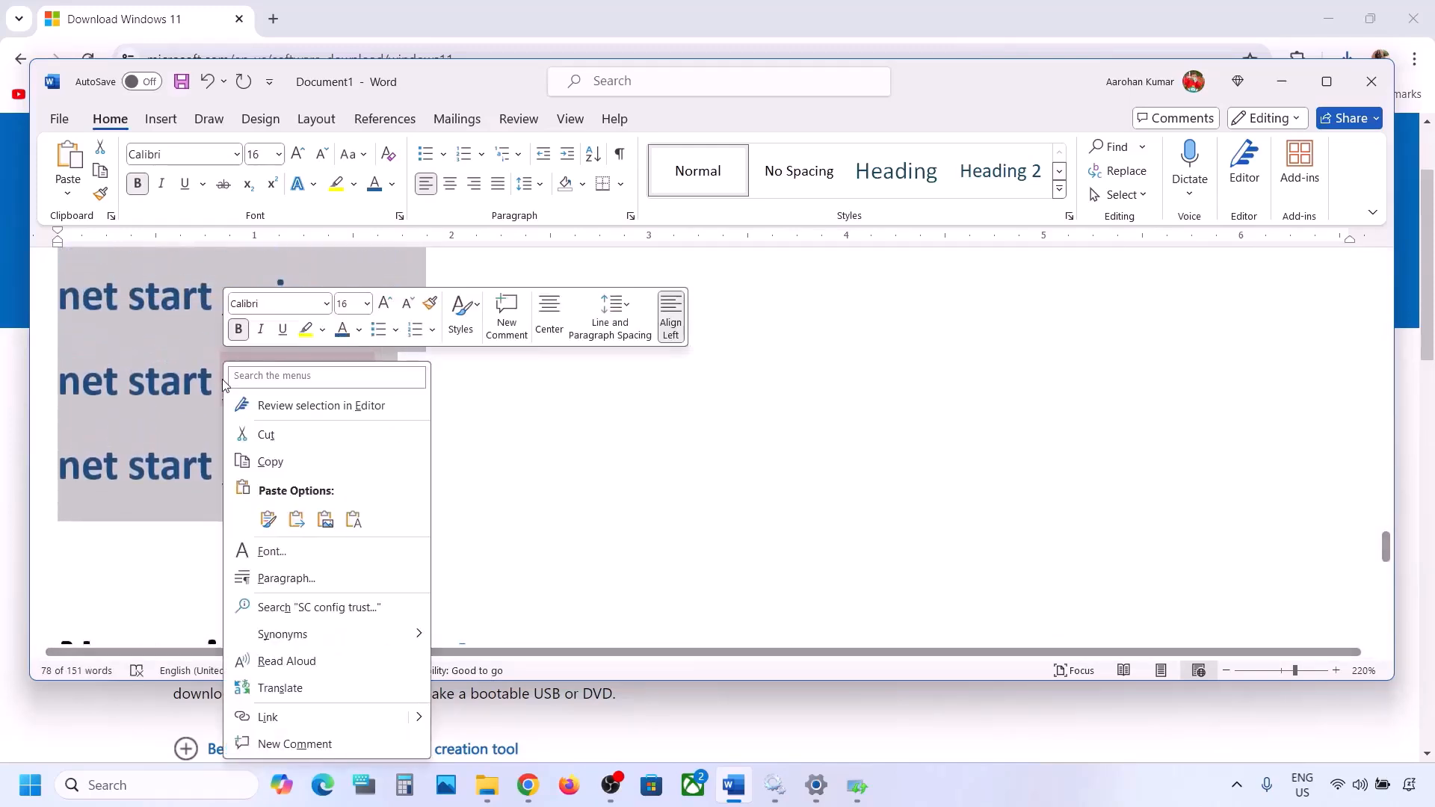
left_click(292, 461)
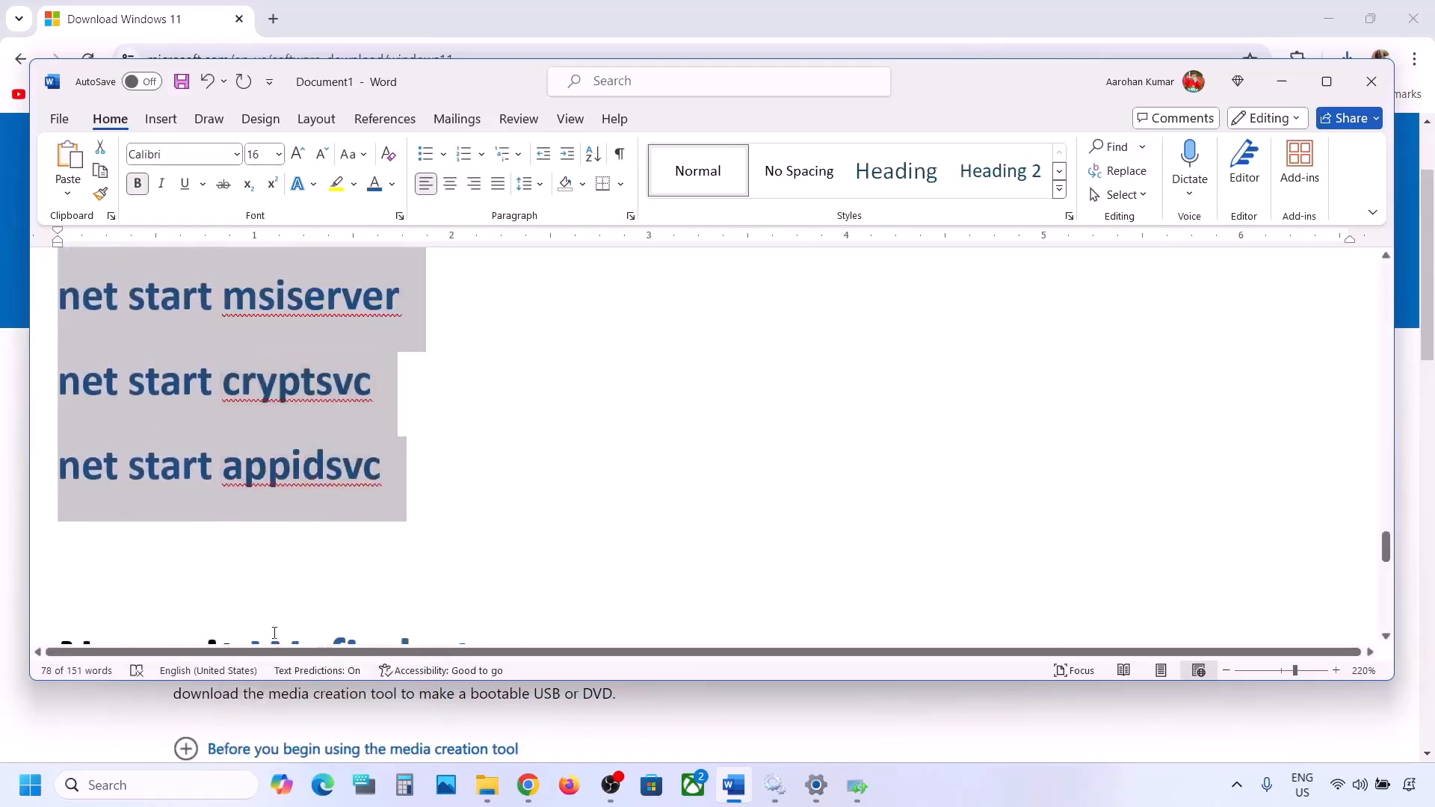
Search Windows for Notepad, open it and paste the copied update reset commands into the empty file
left_click(119, 784)
type("note")
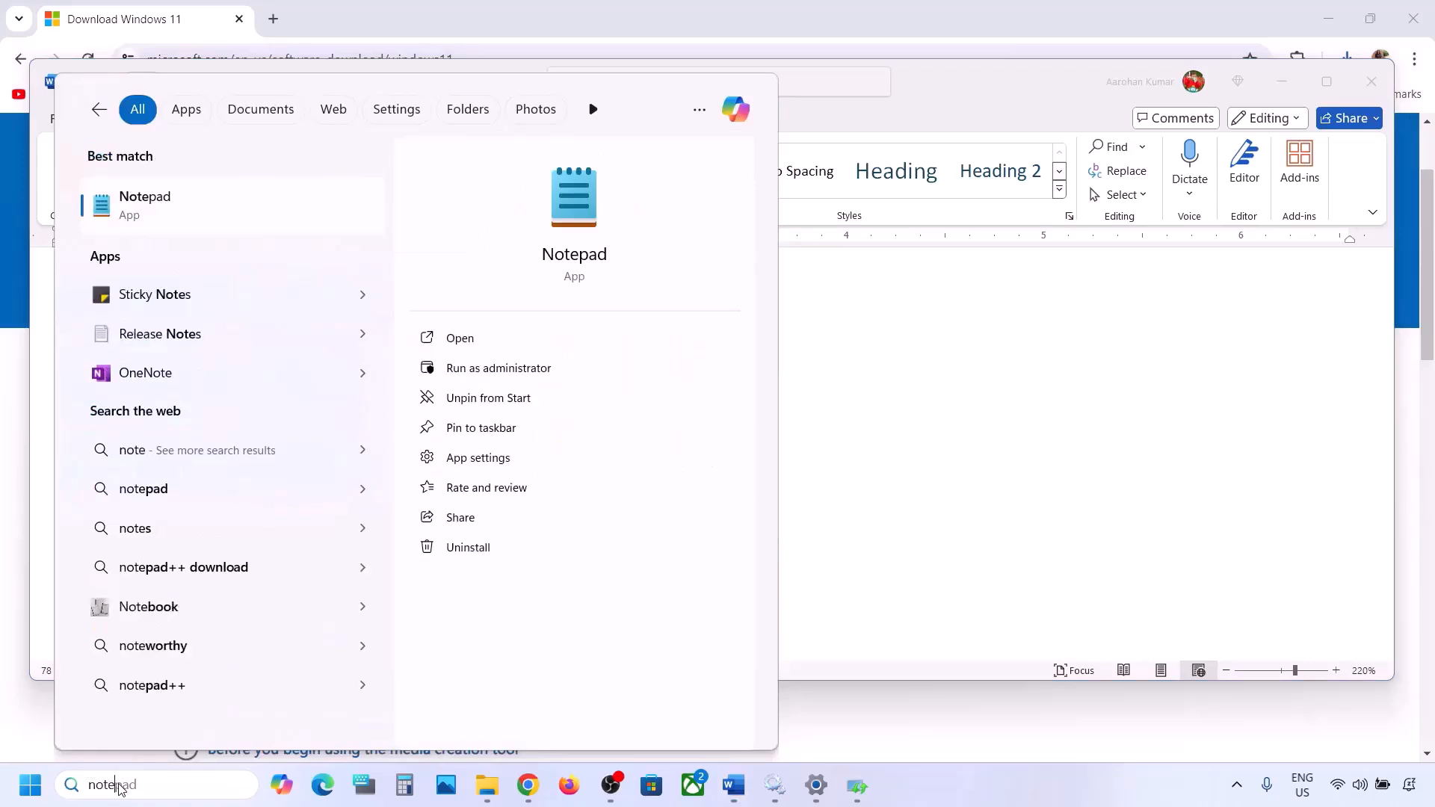
key("Return")
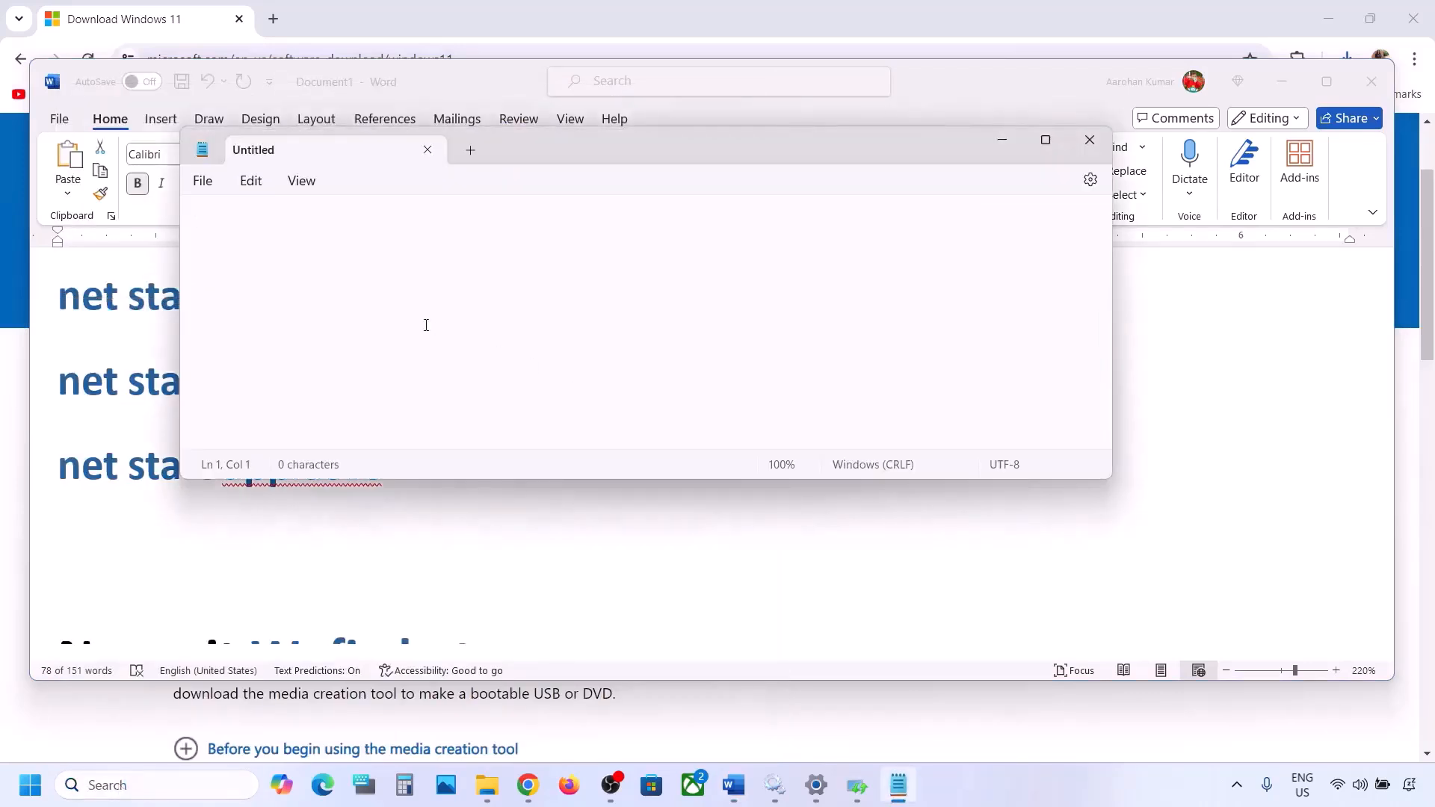
key("ctrl+v")
scroll(400, 264, "up", 5)
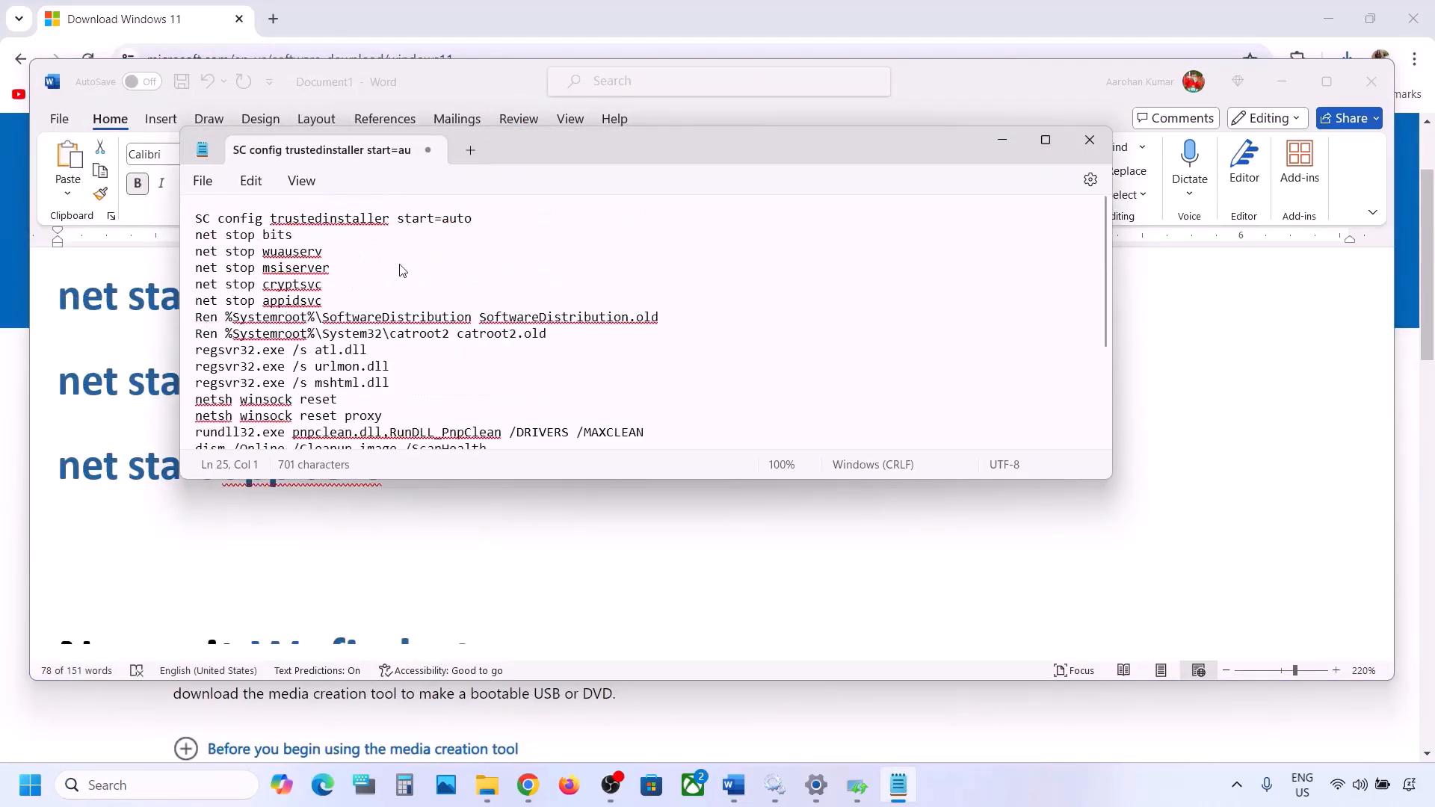
Save the commands to the Desktop as Wufix.bat with type All files, taking the name from the Word document, and close Notepad
left_click(201, 183)
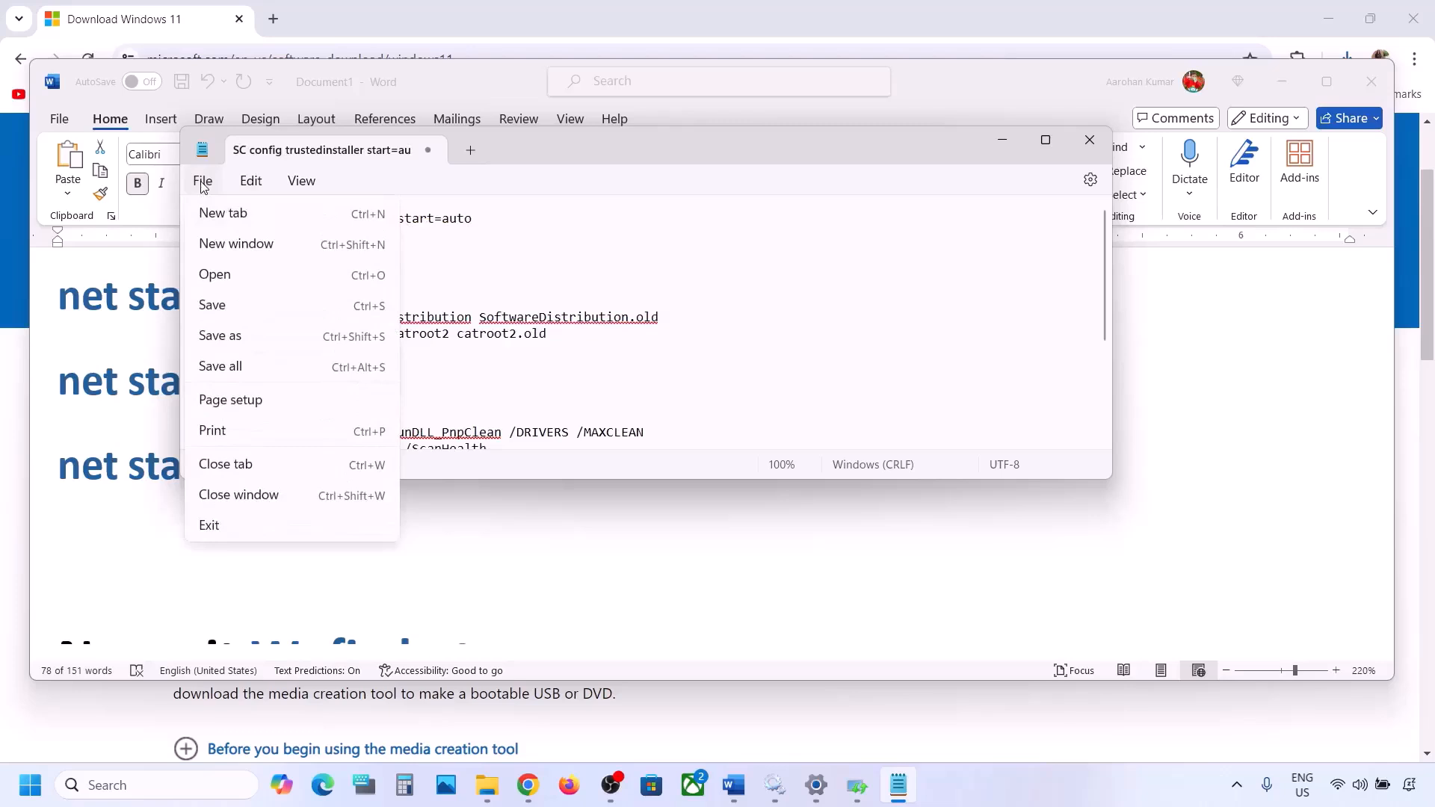
left_click(224, 337)
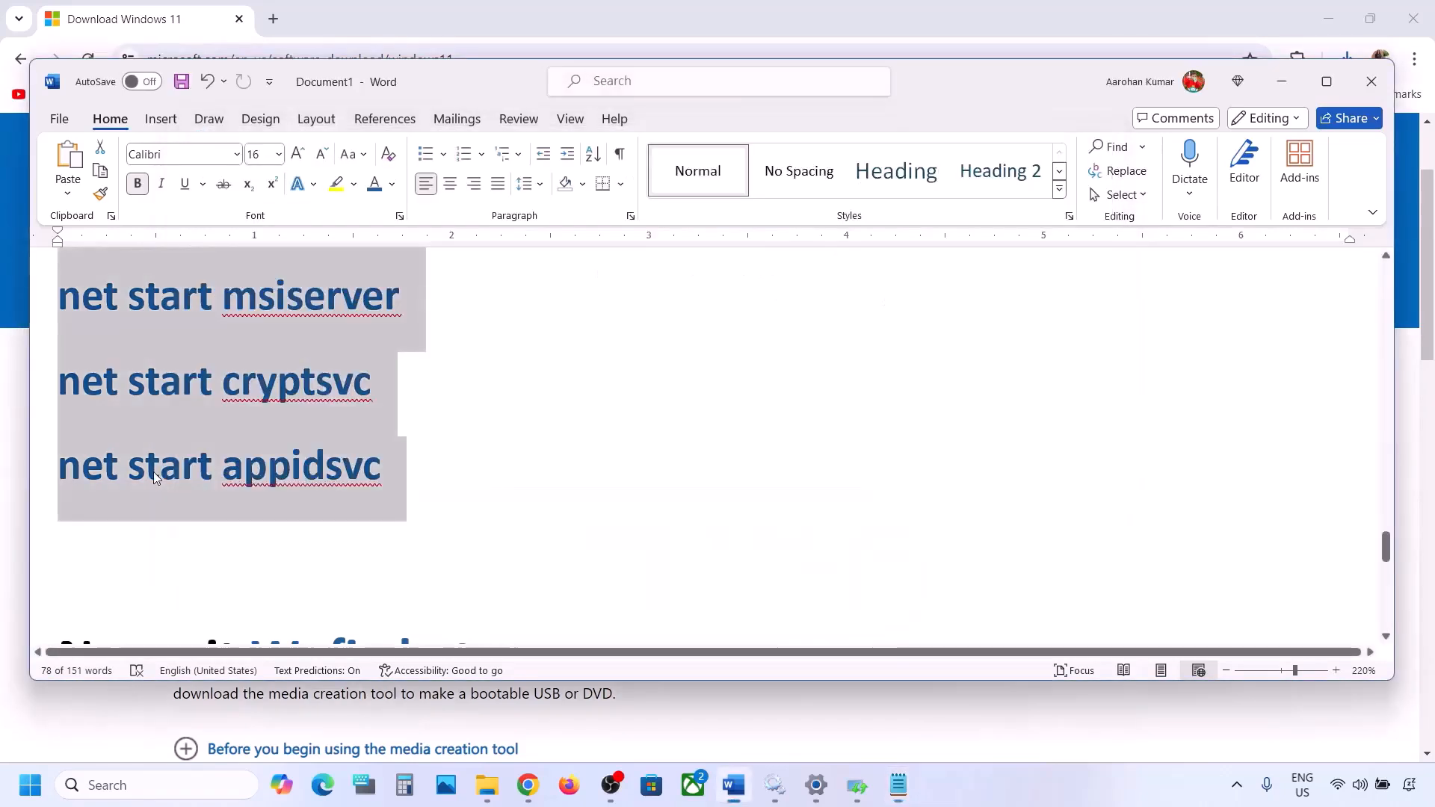
left_click(154, 473)
scroll(154, 472, "down", 5)
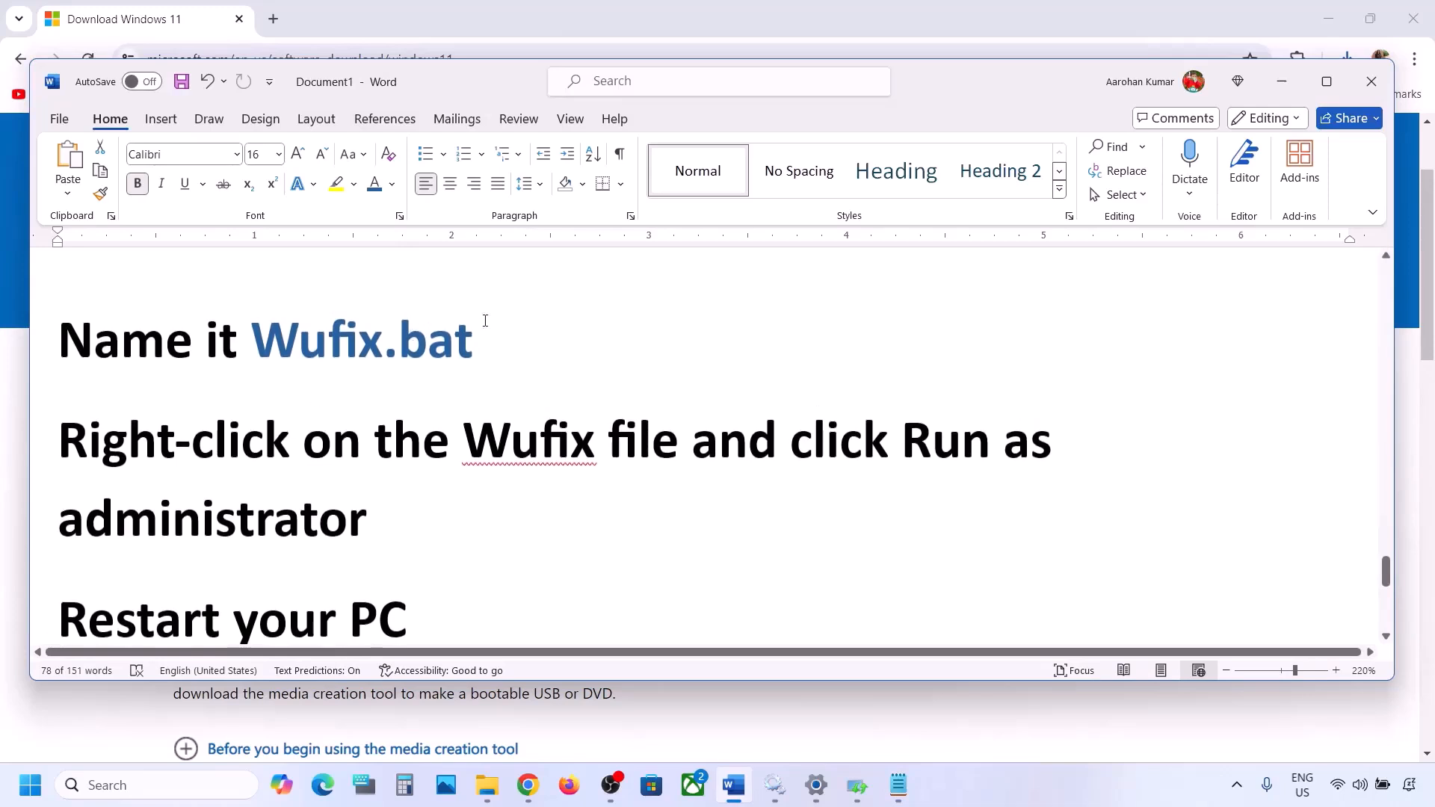
left_click_drag(482, 329, 314, 341)
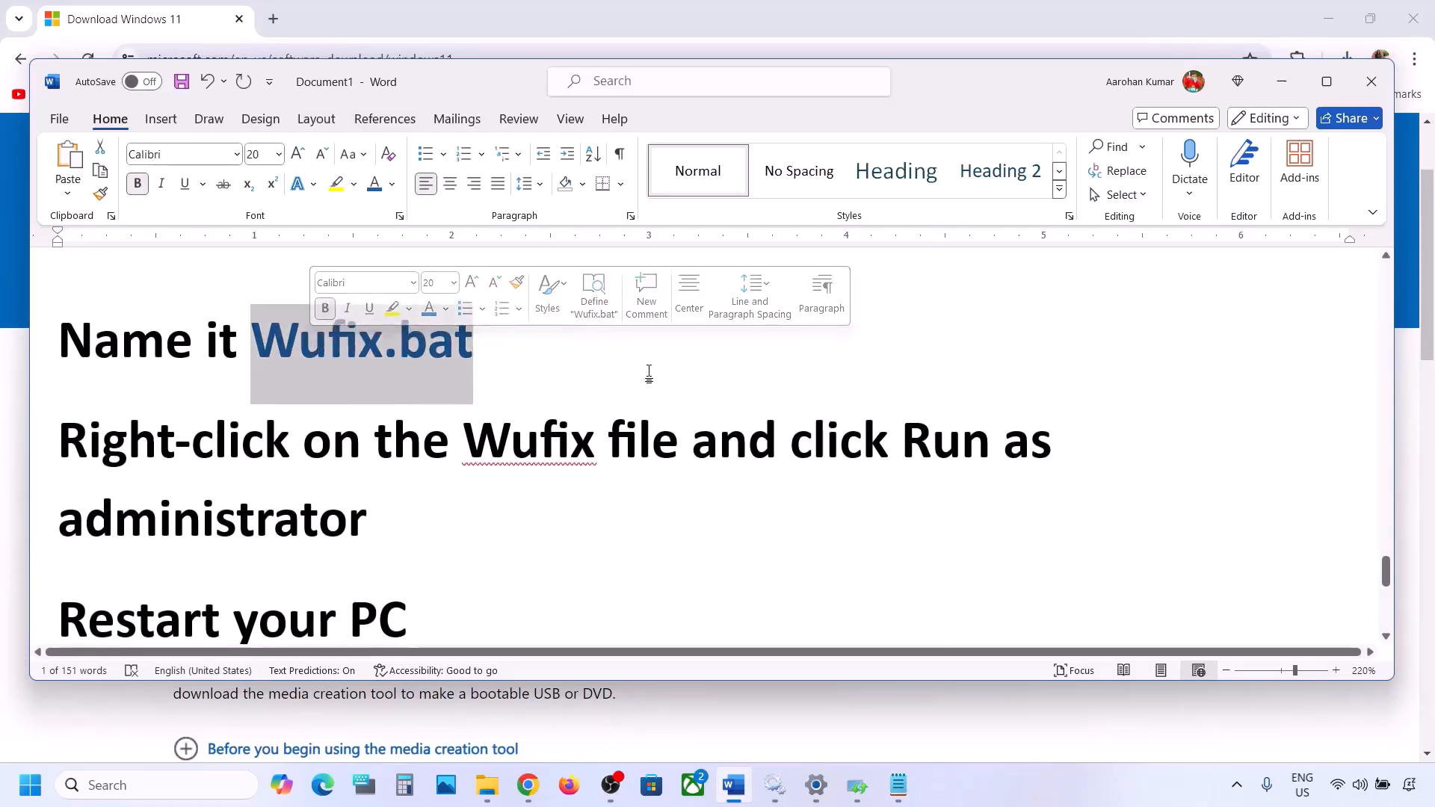
left_click(900, 785)
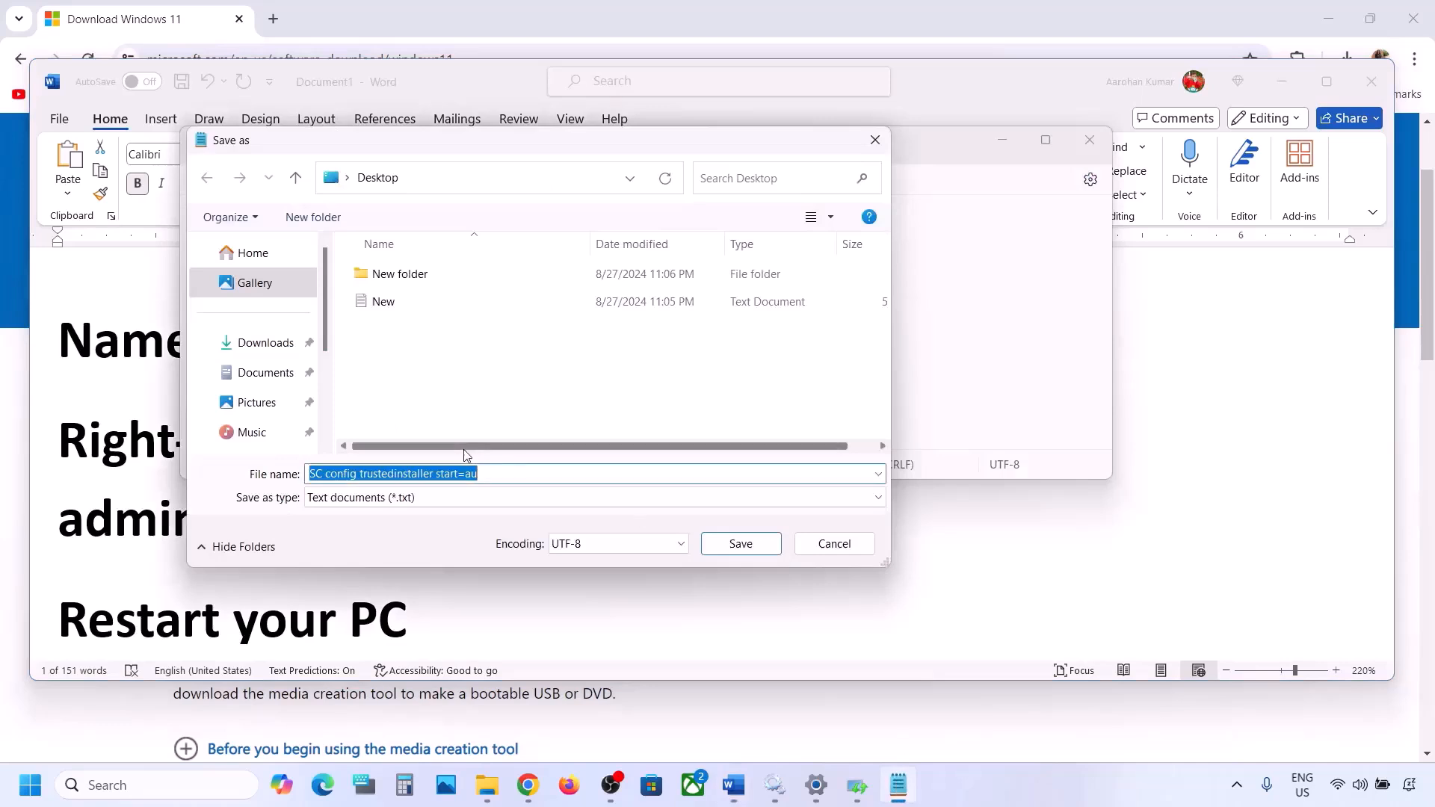
key("ctrl+v")
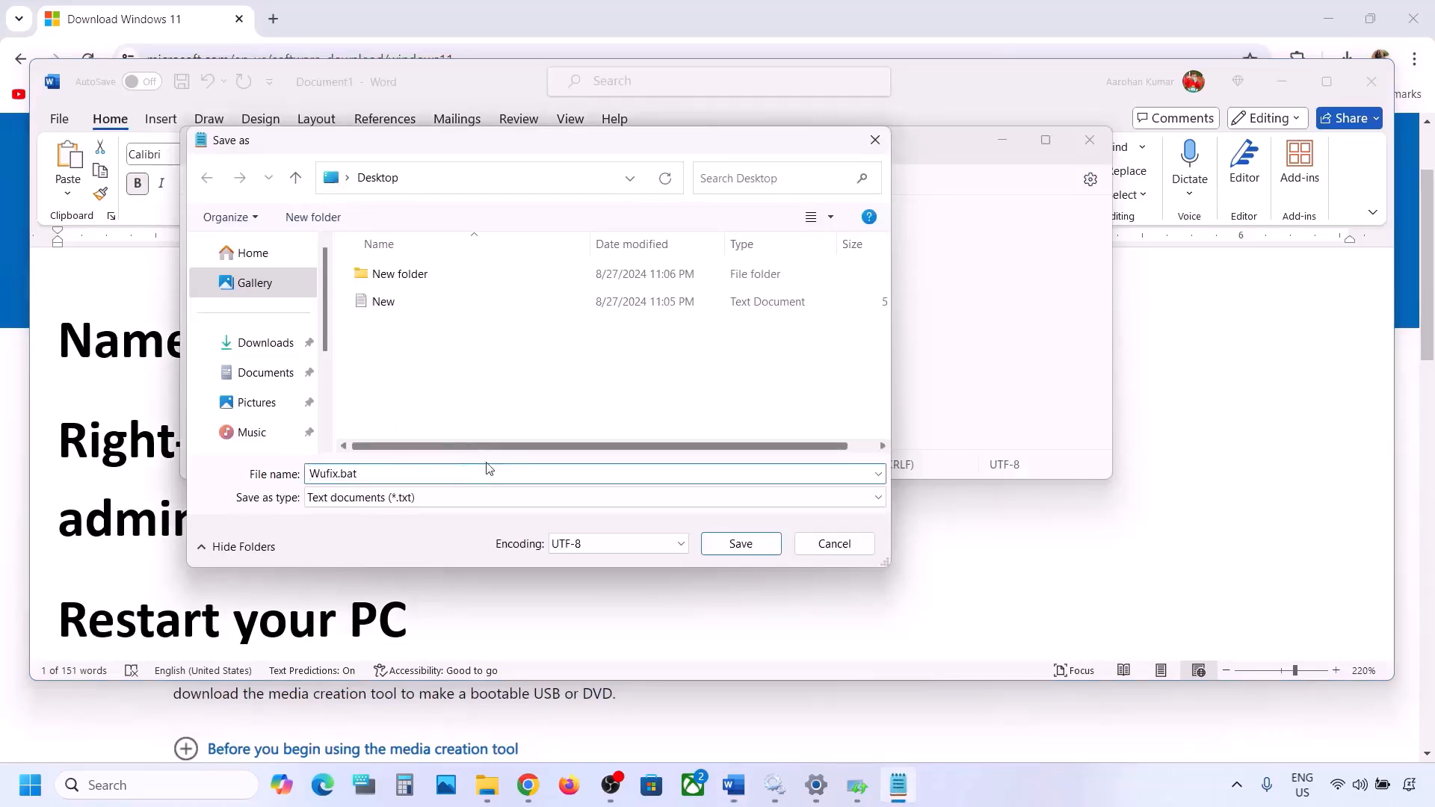
left_click(422, 500)
left_click(371, 531)
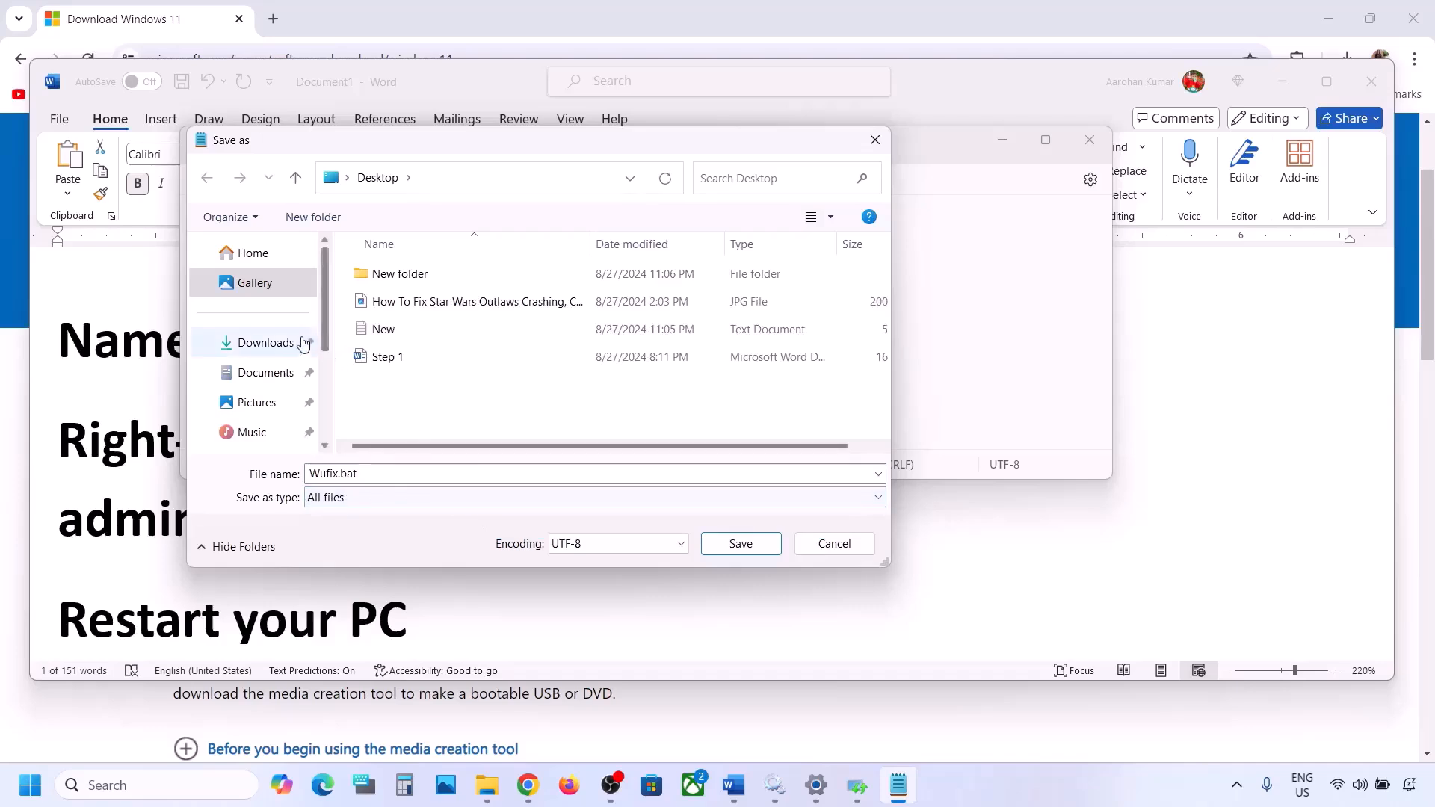
left_click(741, 544)
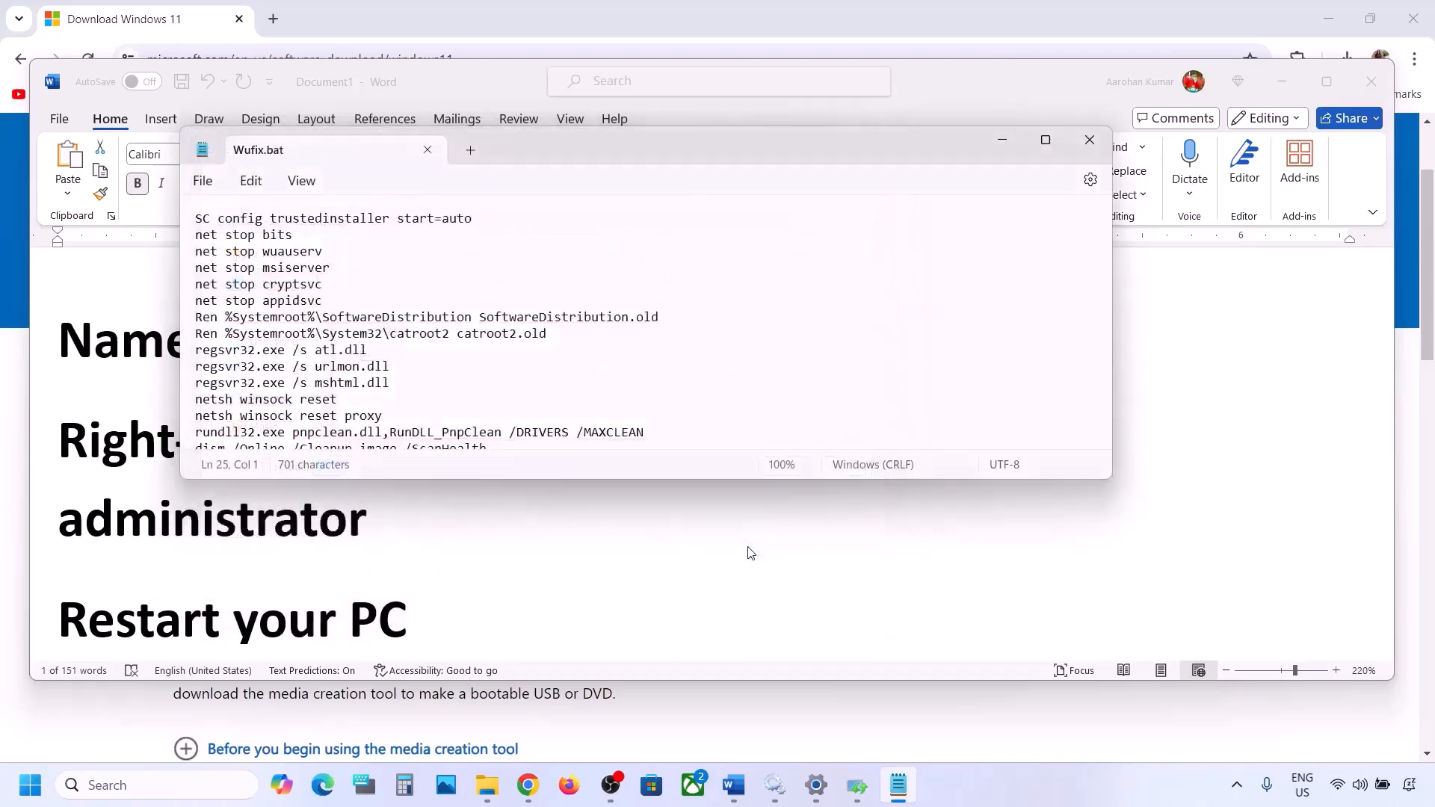
left_click(1092, 143)
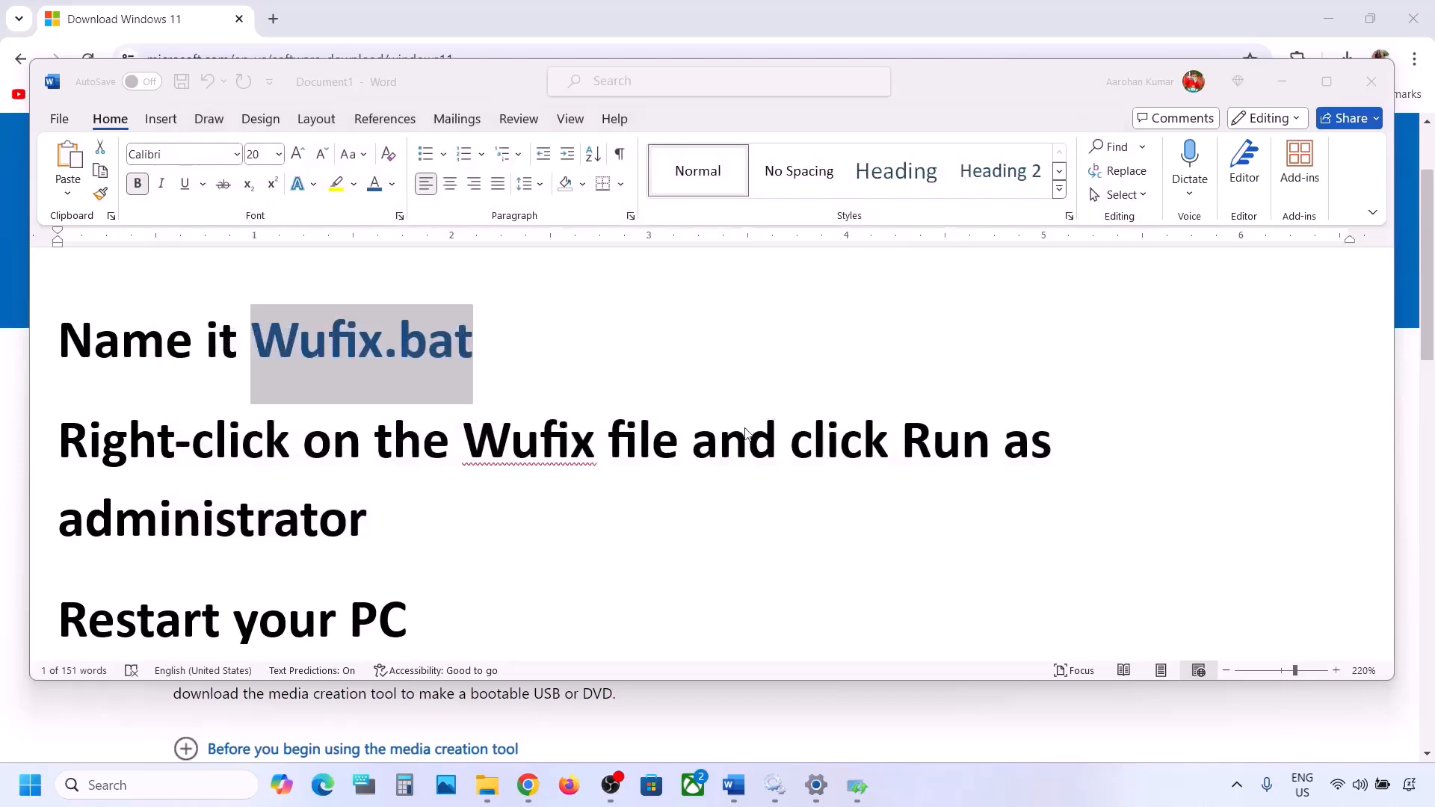
Show the desktop, close the Windows Update troubleshooter and run the Wufix file as administrator
key("super+d")
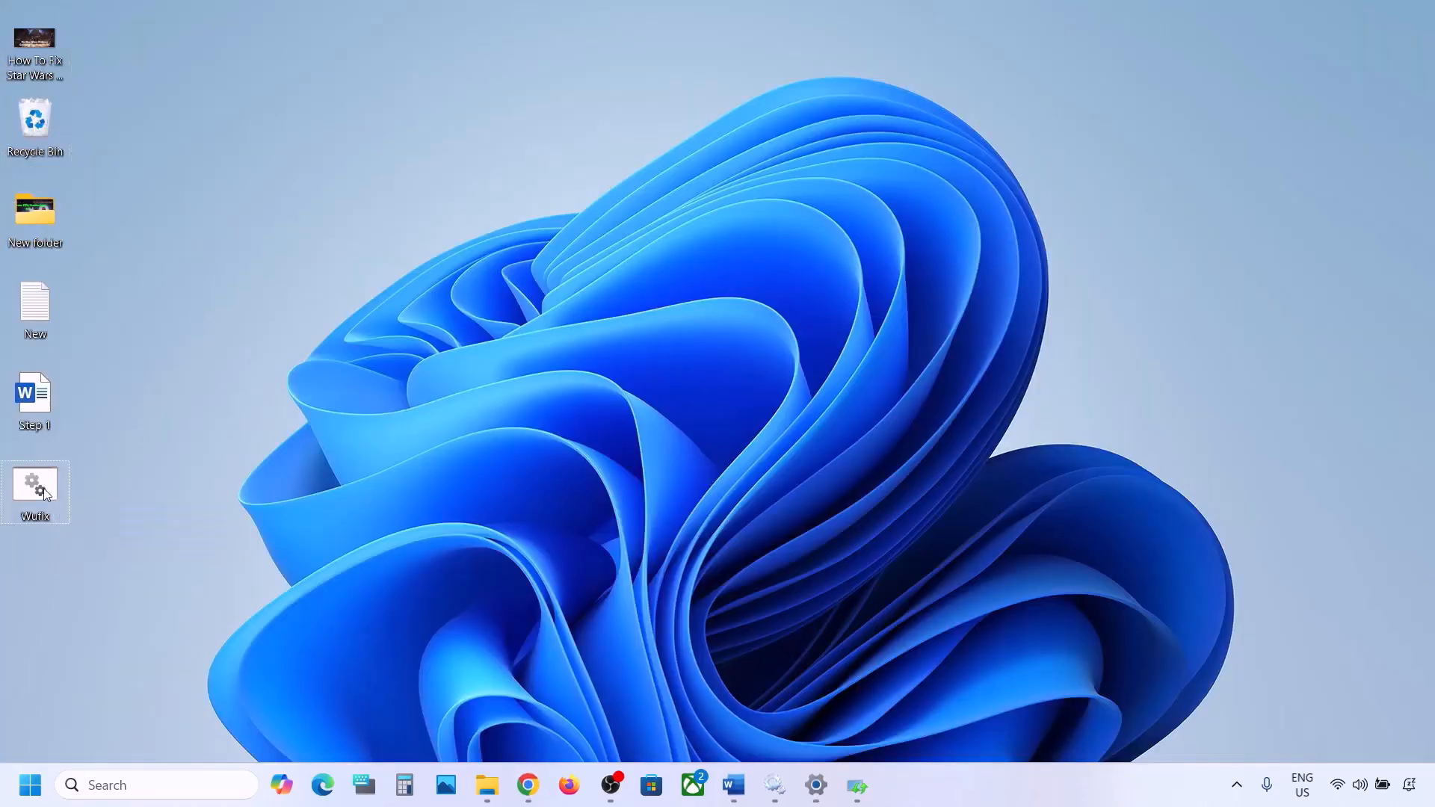
double_click(41, 487)
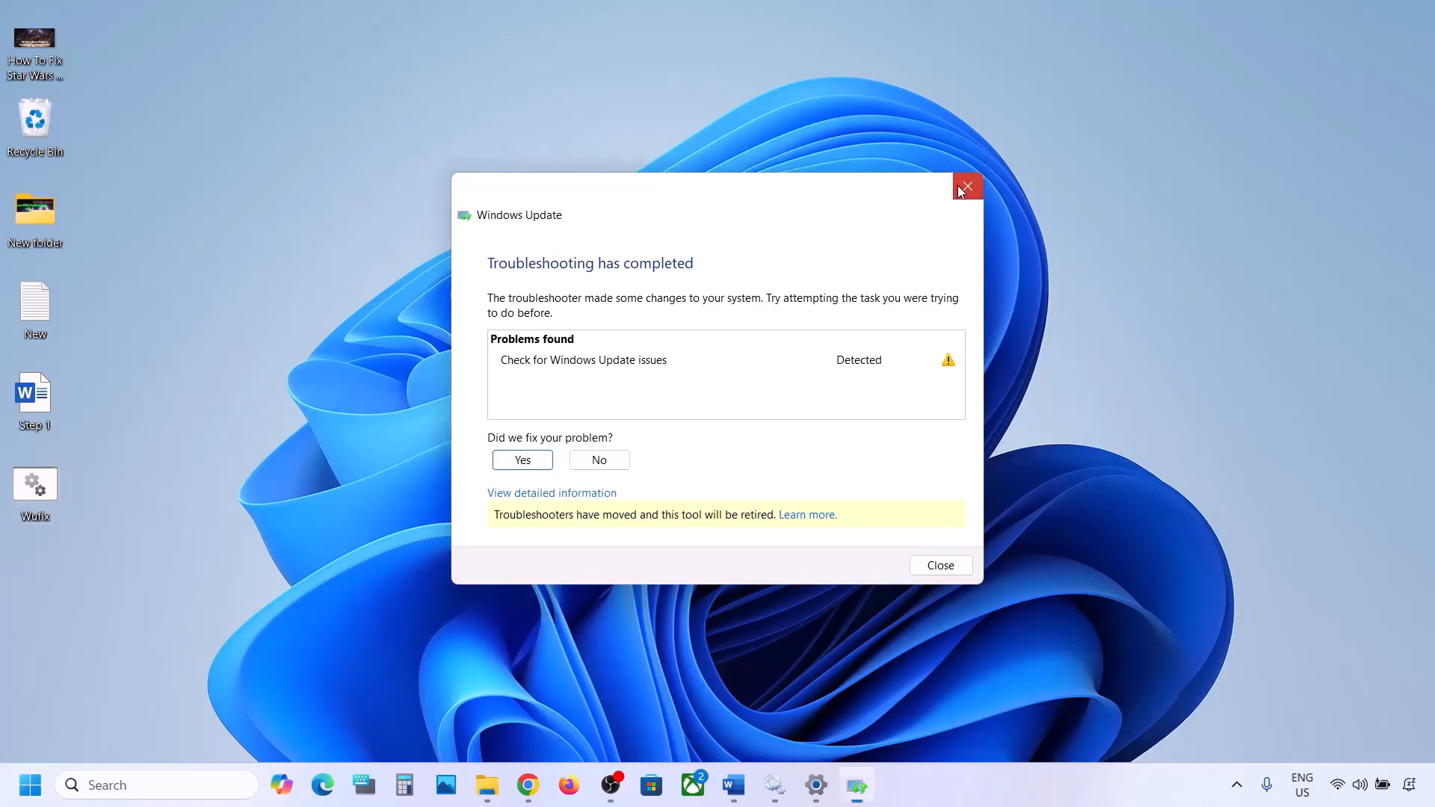
left_click(967, 186)
right_click(42, 488)
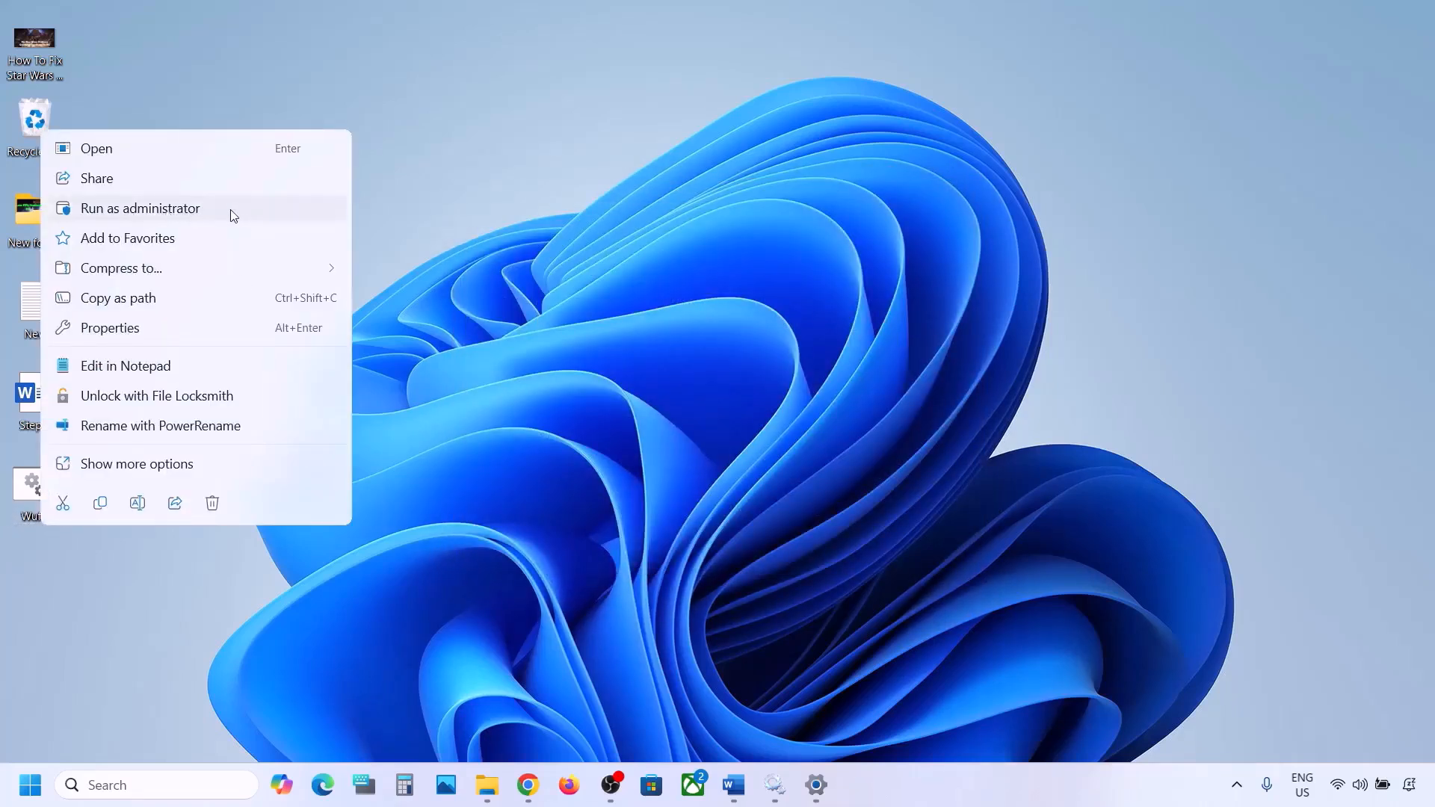
left_click(179, 211)
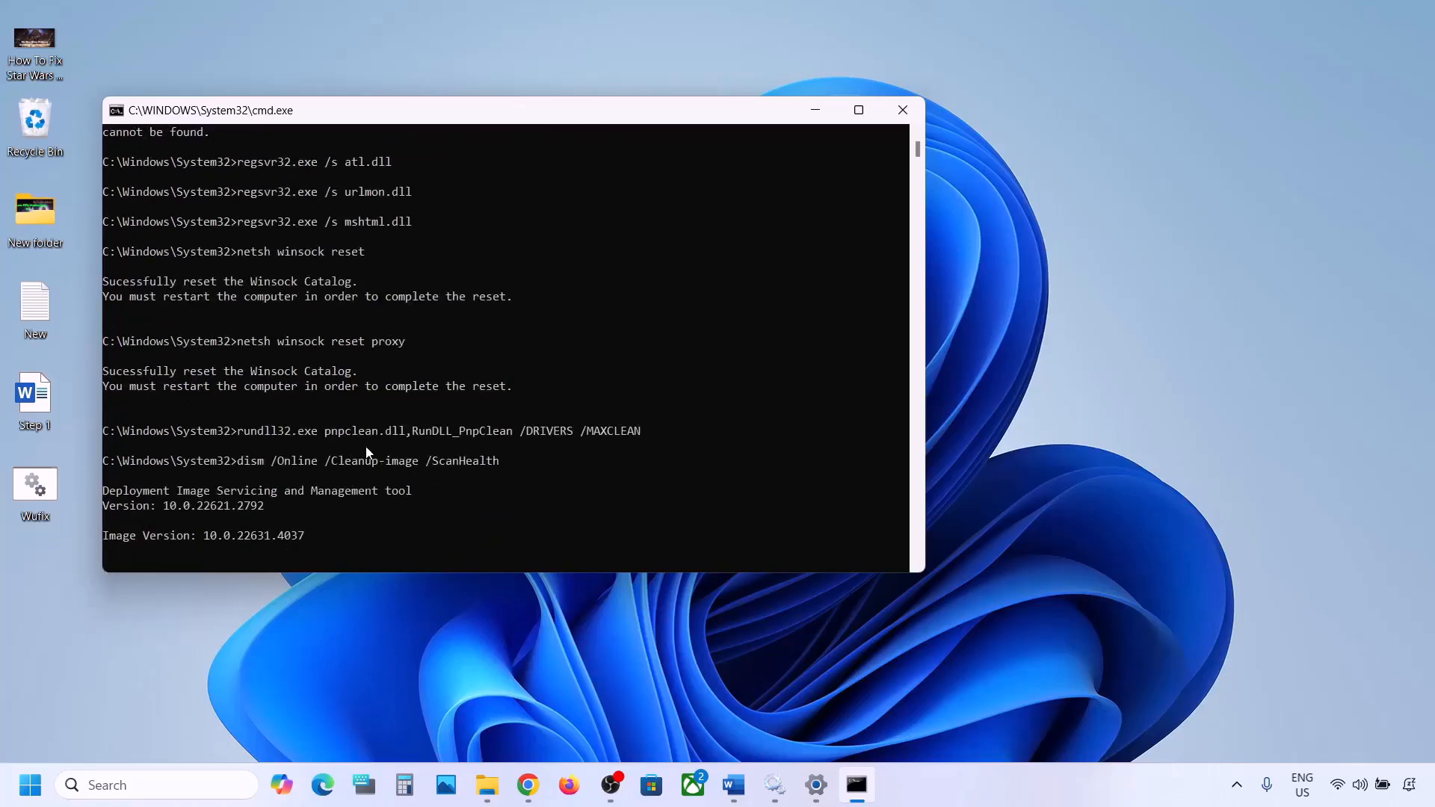
Look at the computer's power options for a restart and dismiss them without restarting
left_click(30, 785)
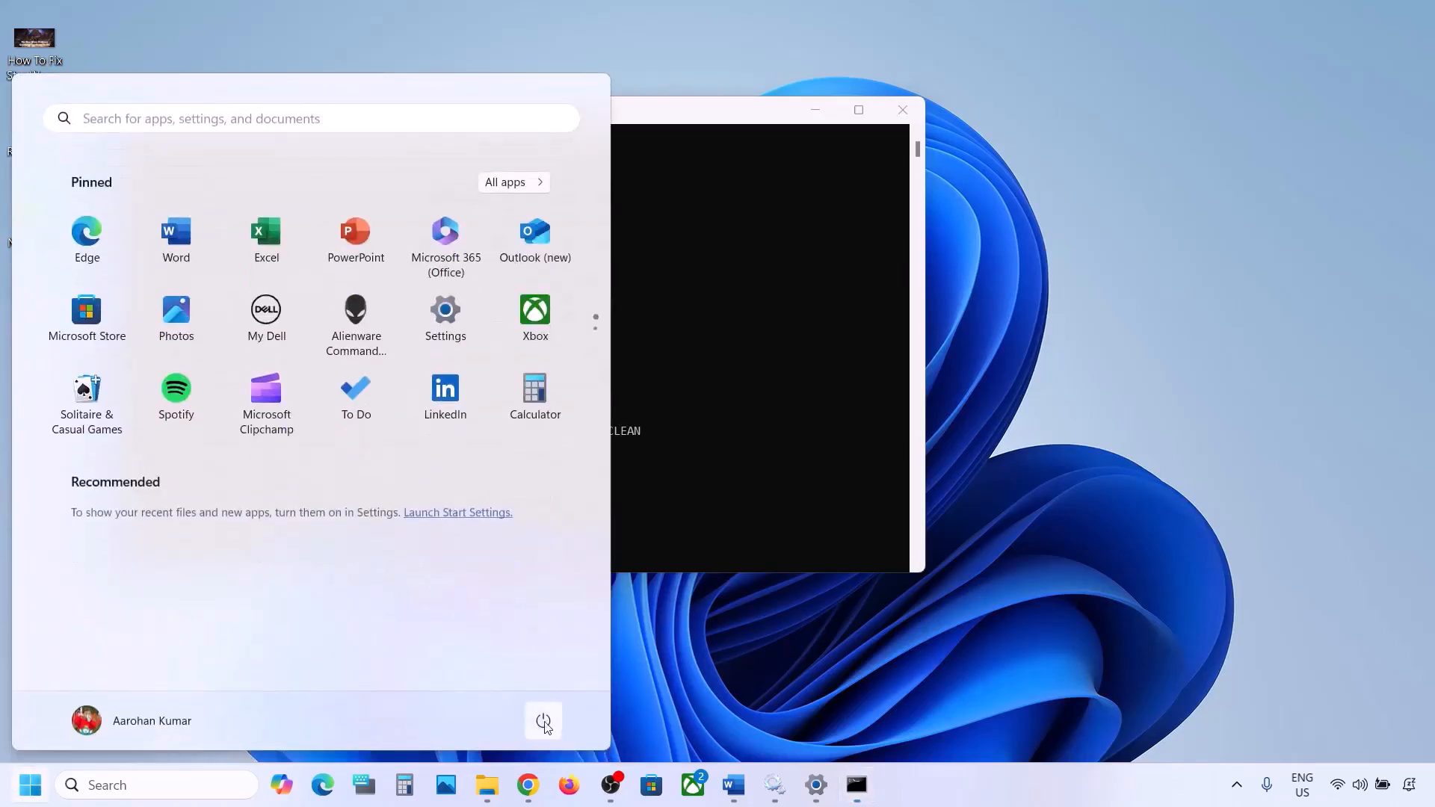
left_click(544, 722)
key("Escape")
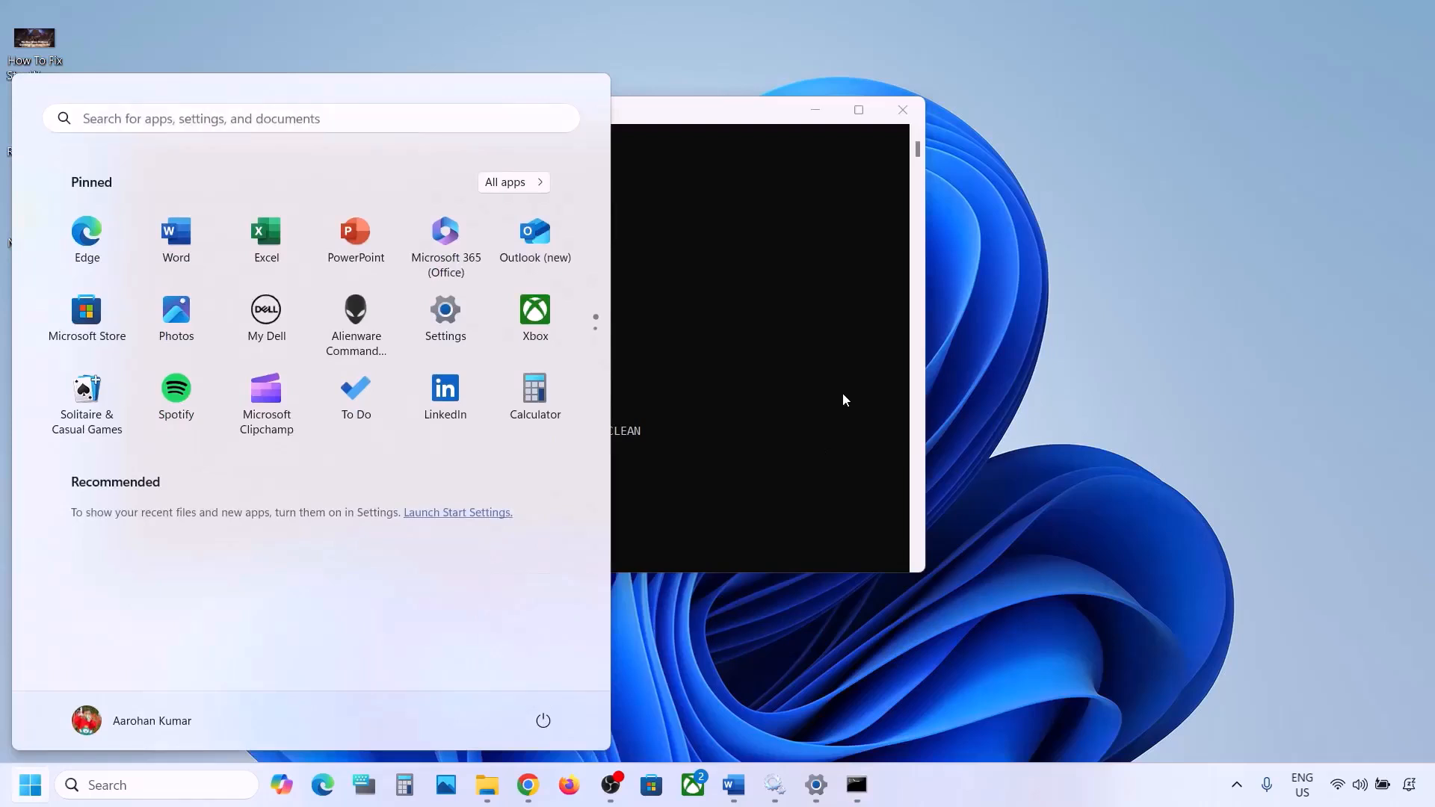
left_click(760, 378)
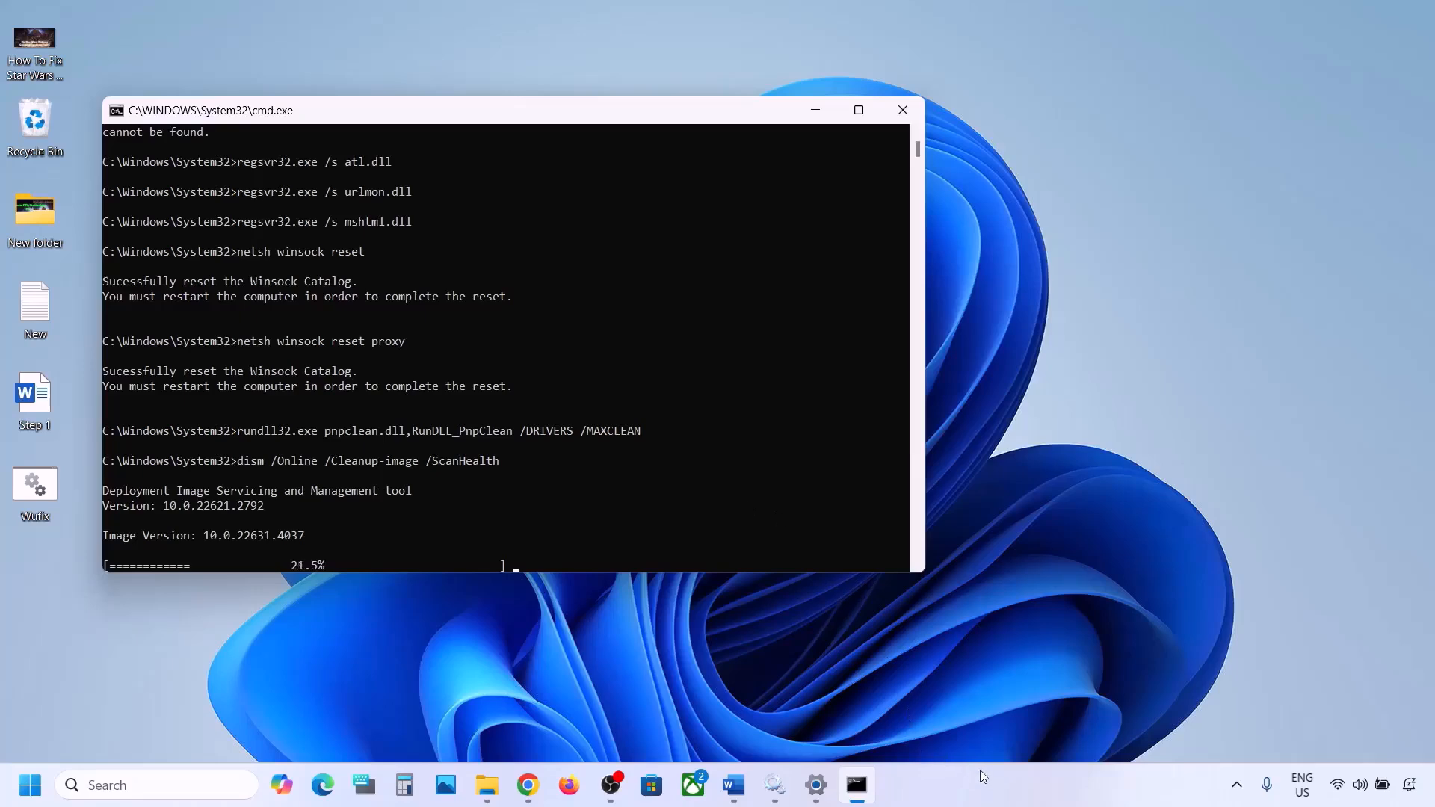
Minimize the command window, switch to the Word document and highlight the Step 6 heading text "Use Media Creation Tool"
left_click(951, 802)
key("super+d")
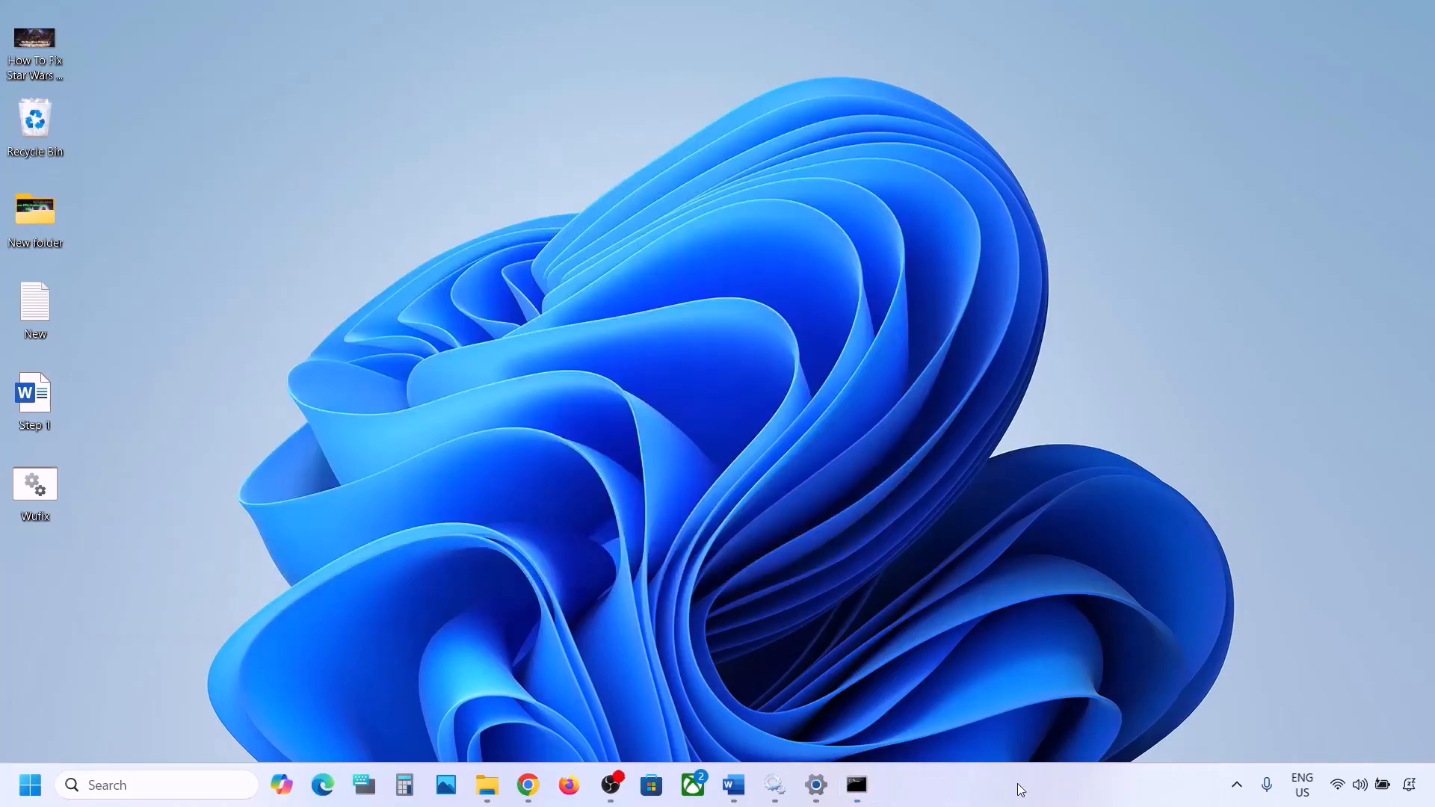
left_click(733, 784)
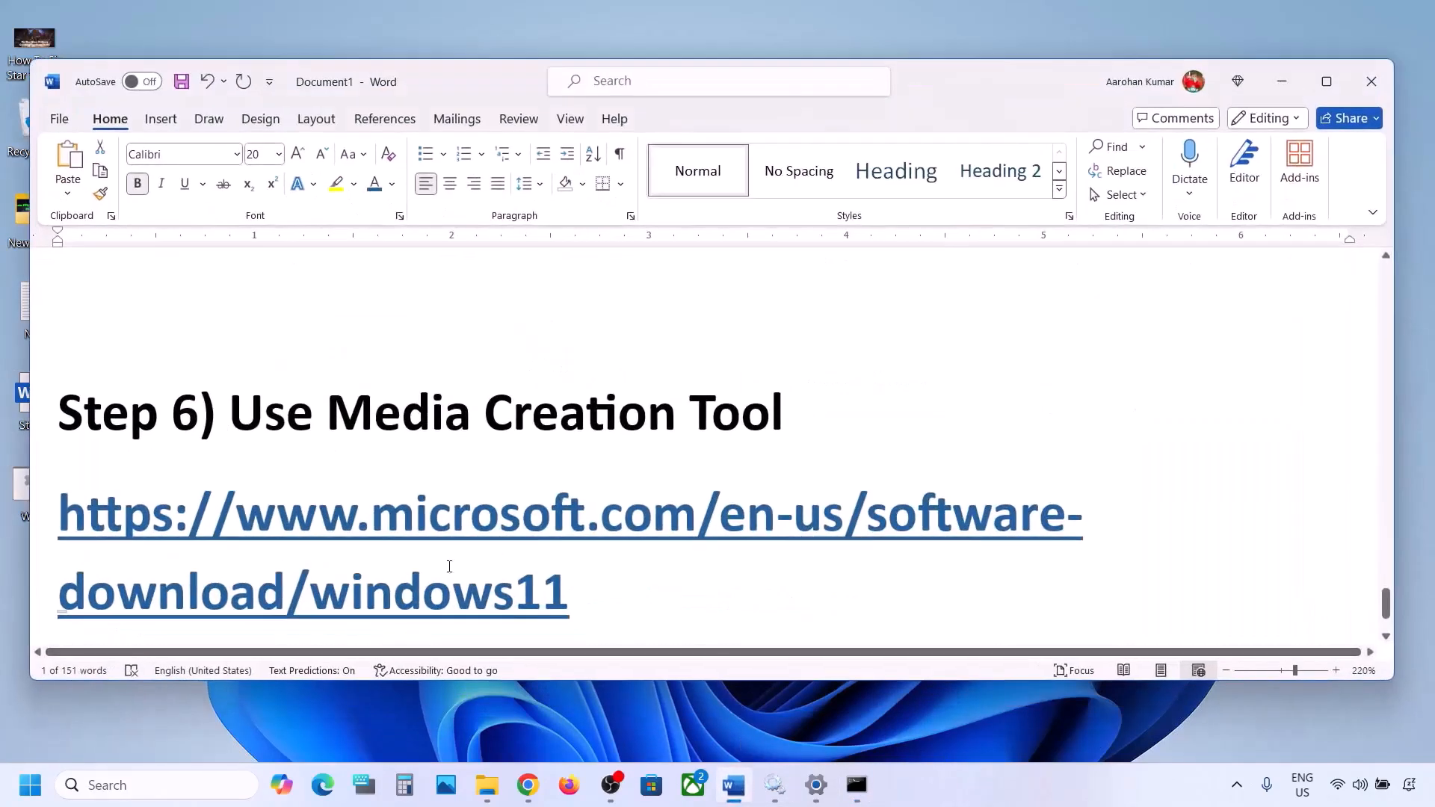
scroll(449, 566, "down", 2)
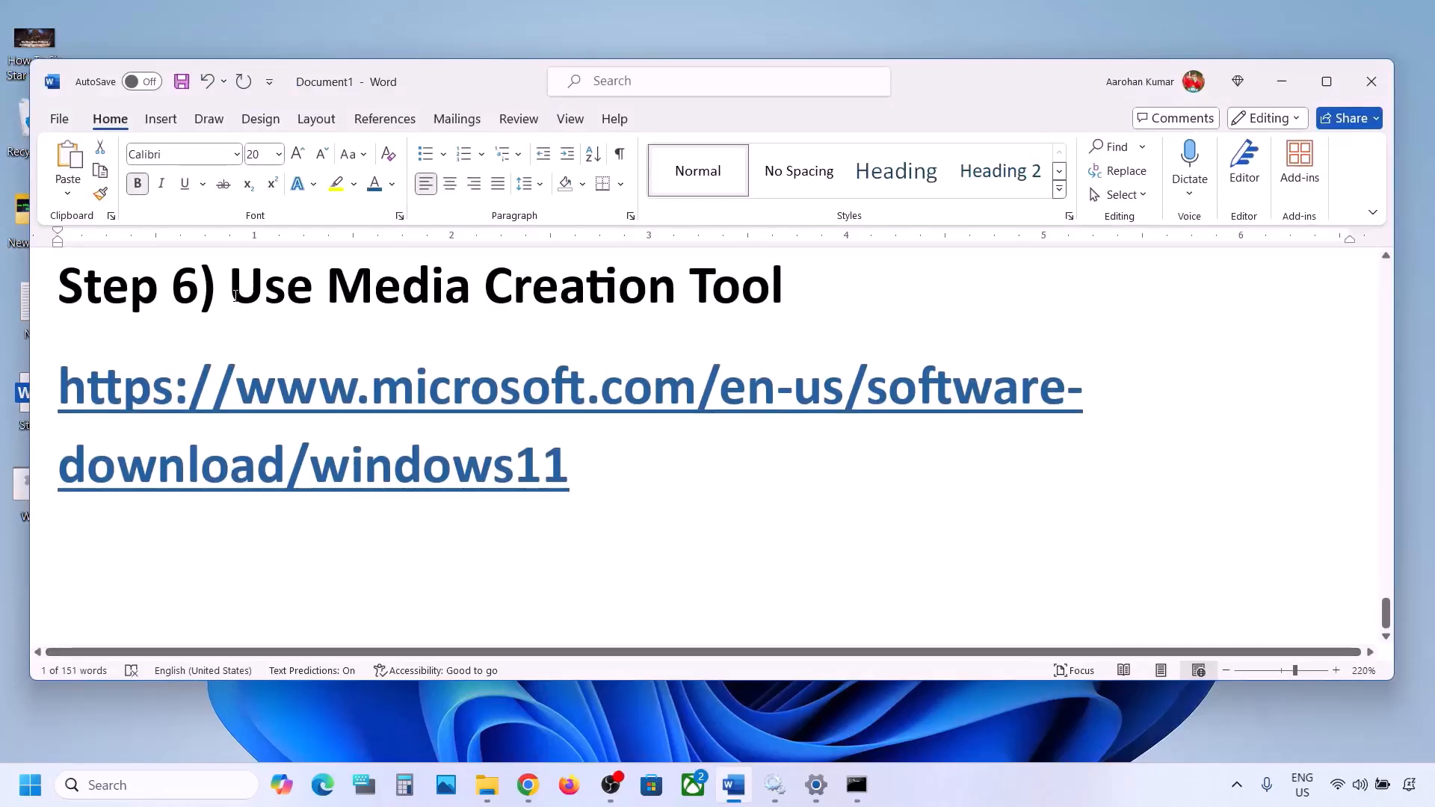
left_click_drag(234, 295, 726, 294)
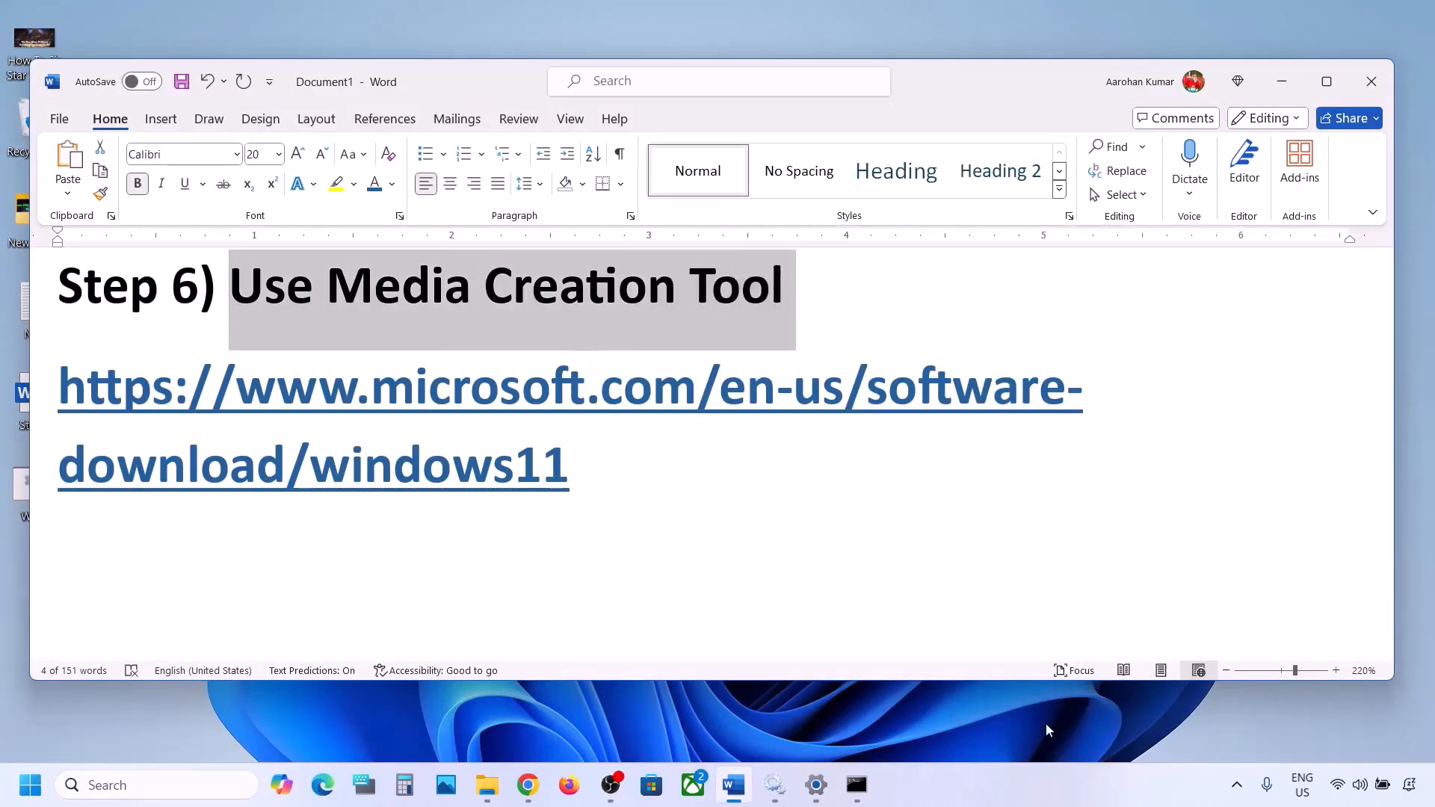
Switch to the Download Windows 11 page in the browser and download the media creation tool under Create Windows 11 Installation Media
left_click(1014, 786)
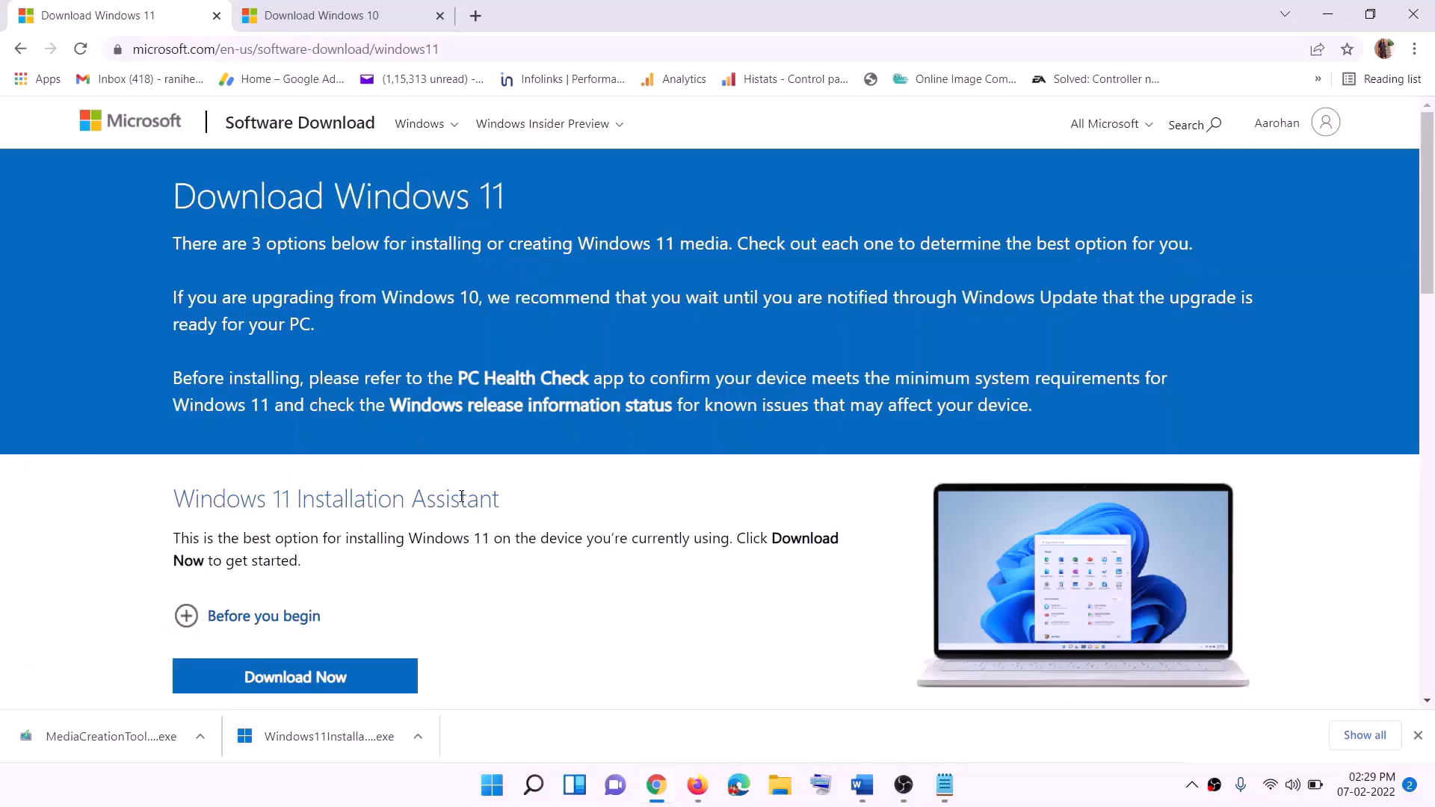
scroll(287, 441, "down", 4)
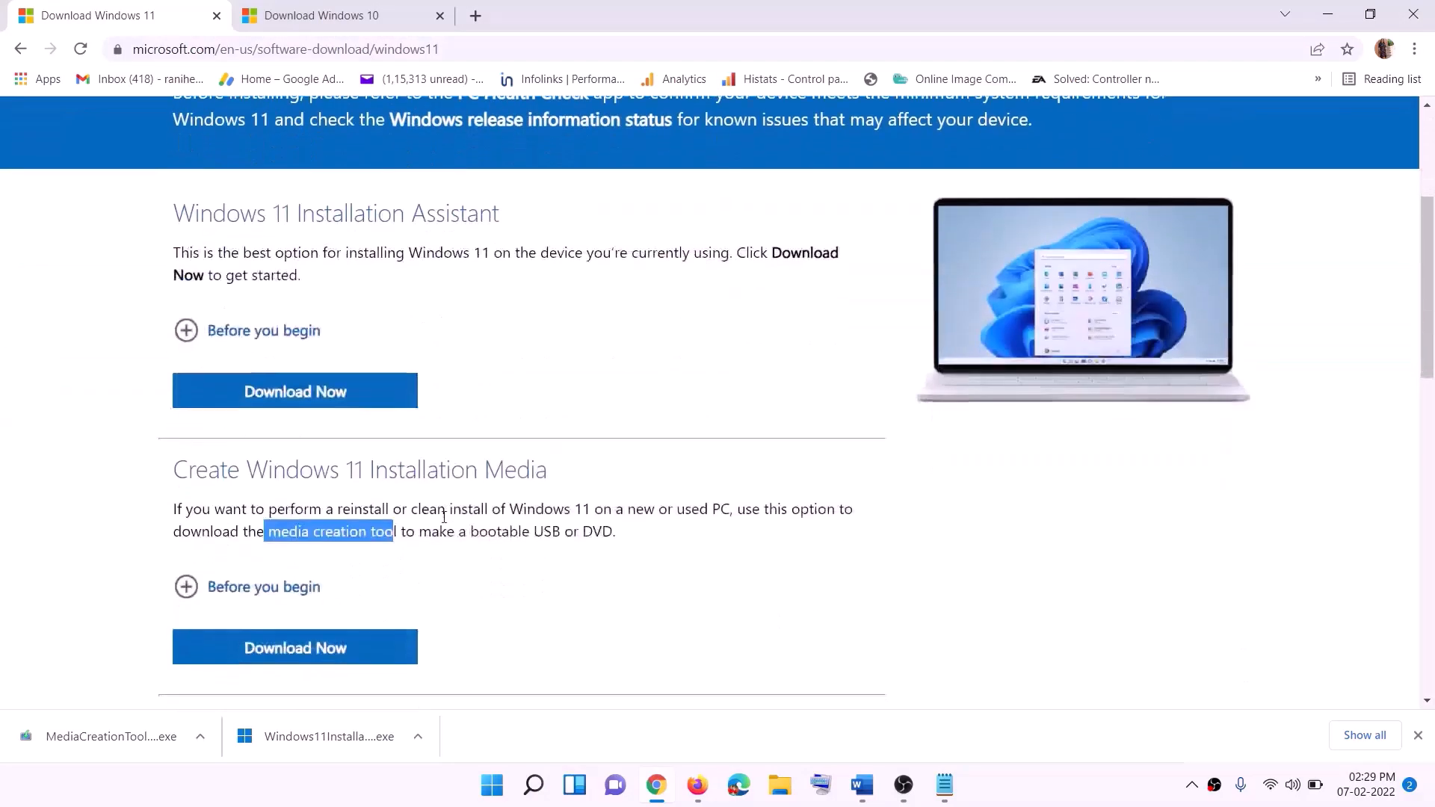
left_click_drag(269, 444, 415, 445)
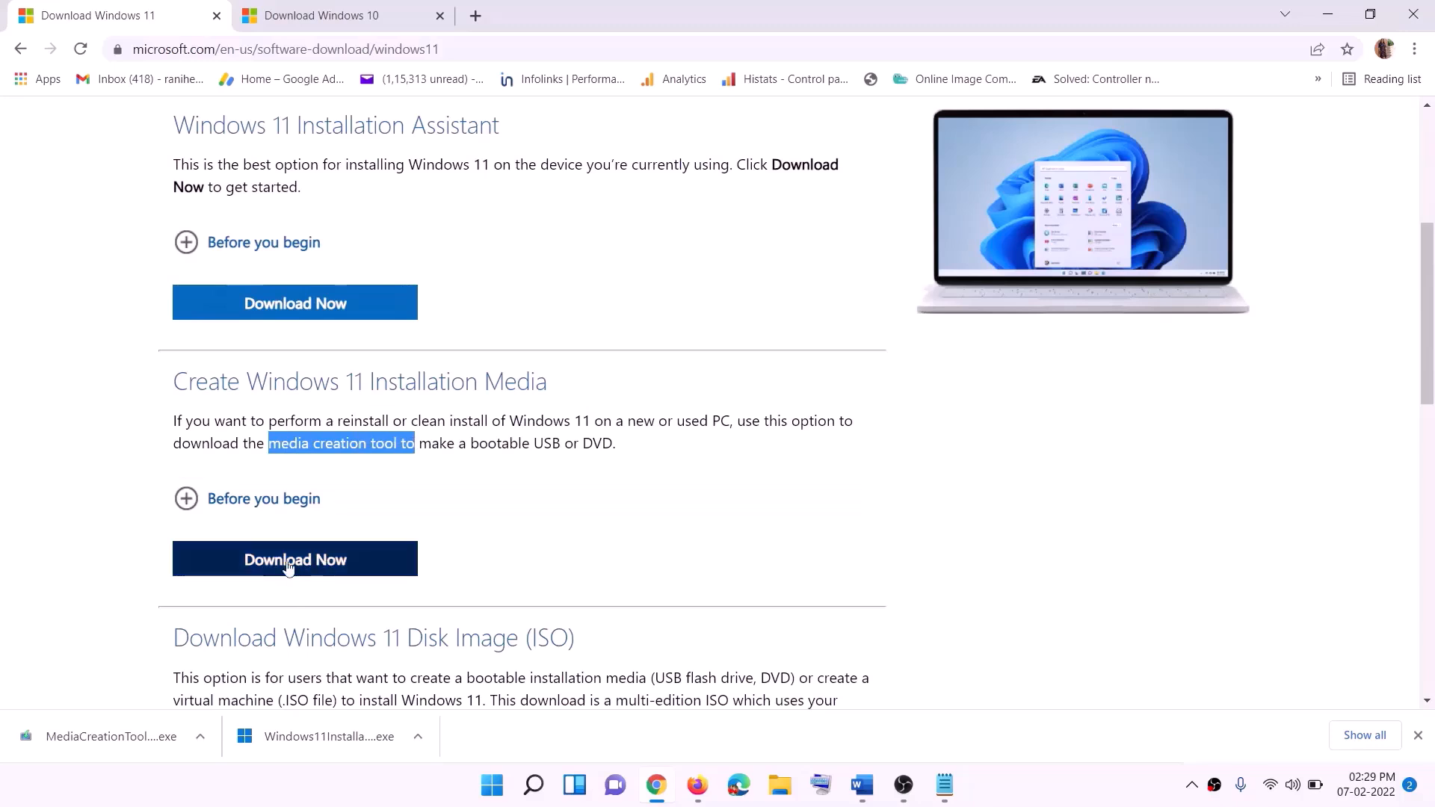
left_click(320, 573)
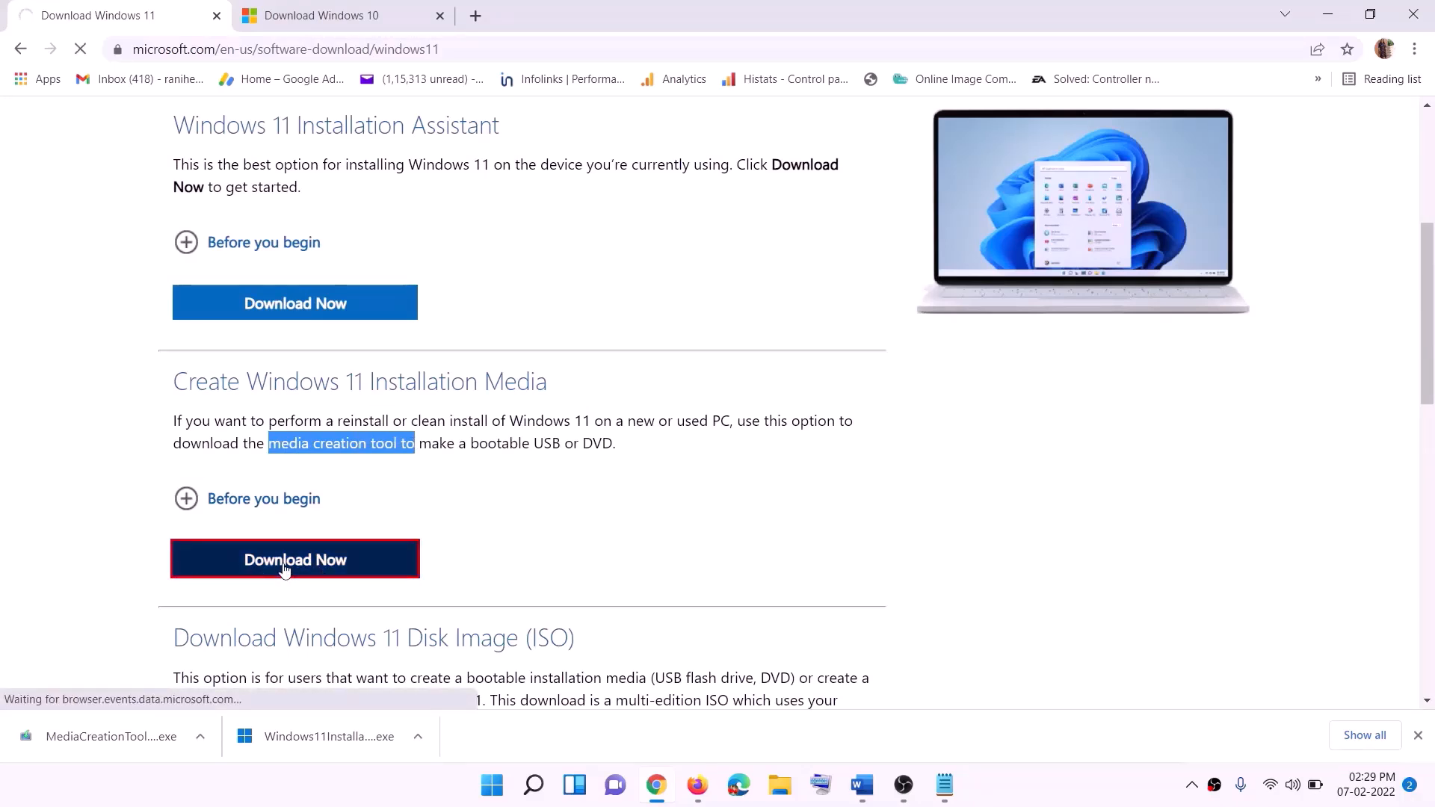
Run the downloaded MediaCreationTool file, allow it to make changes to the device and accept its license terms
left_click(109, 738)
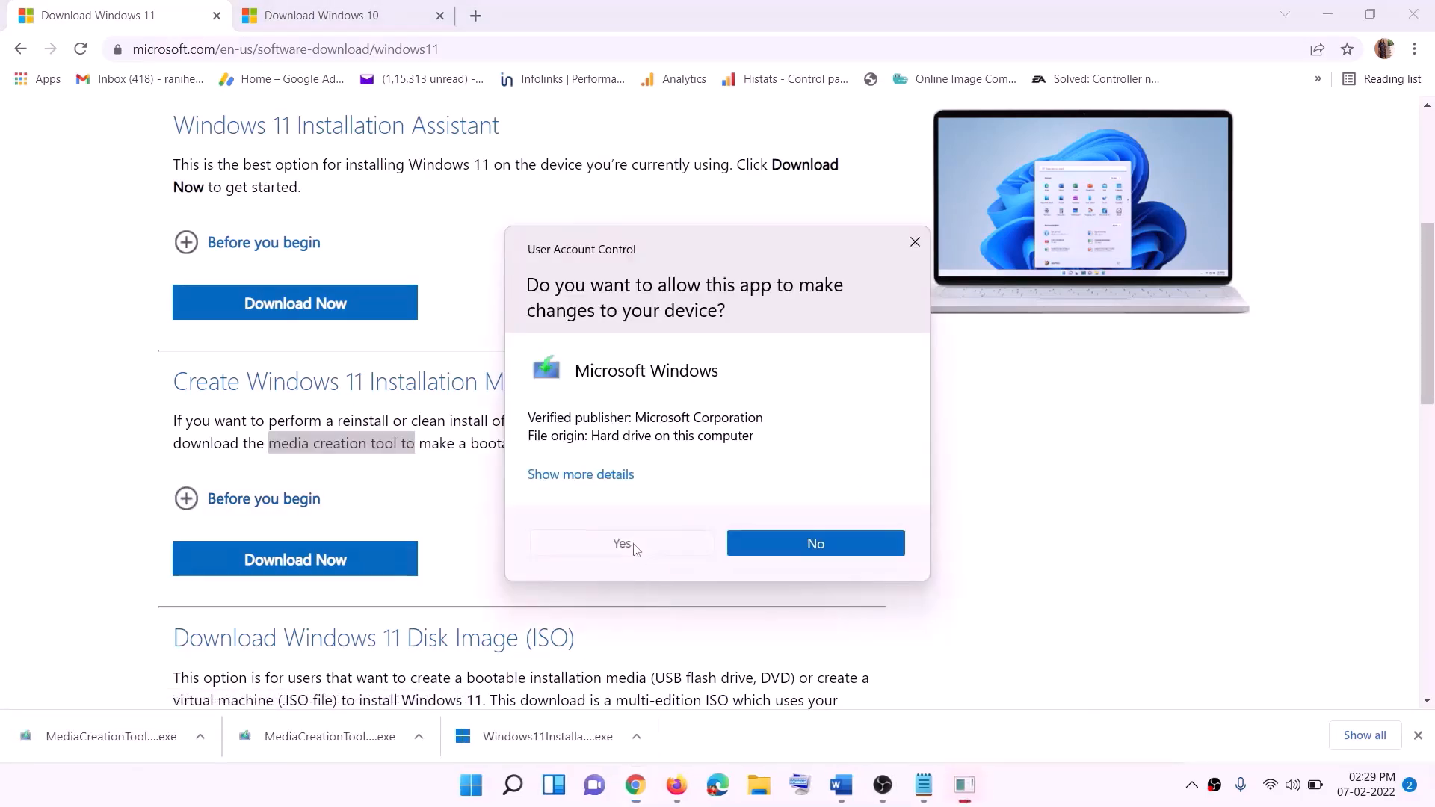
left_click(633, 548)
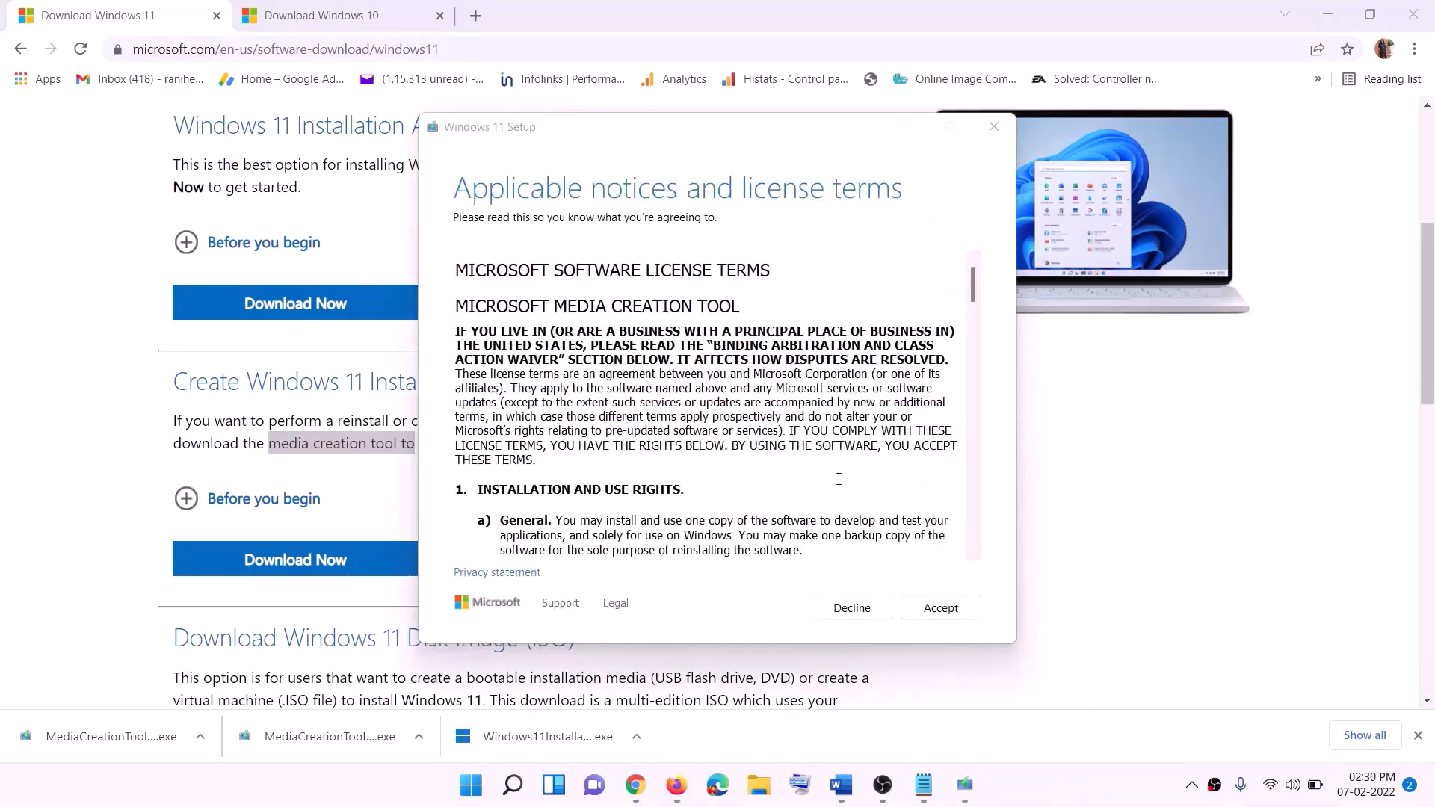
left_click(932, 609)
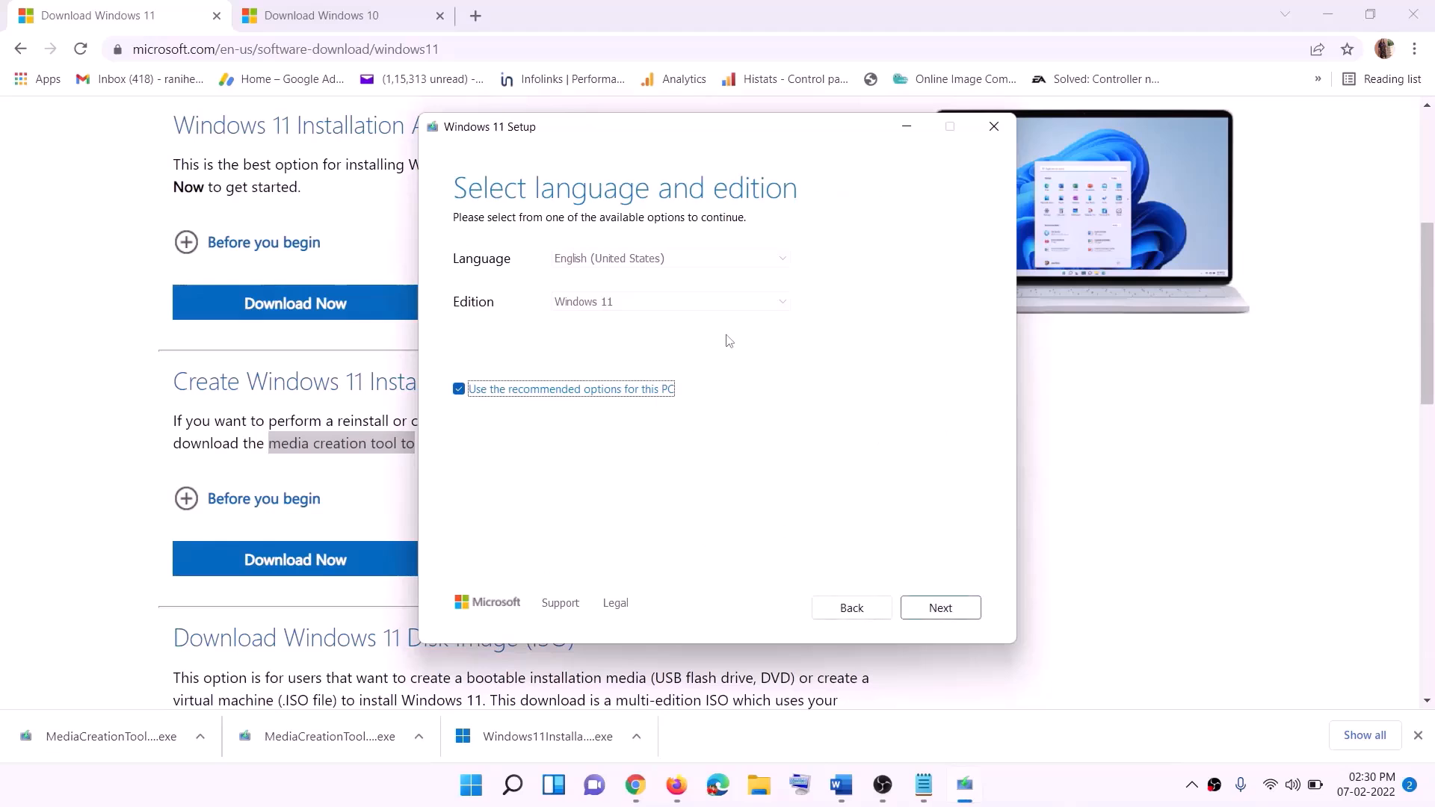
Keep the recommended language and edition, choose ISO file as the media and save it to the Desktop as Windows
left_click(931, 608)
left_click(484, 324)
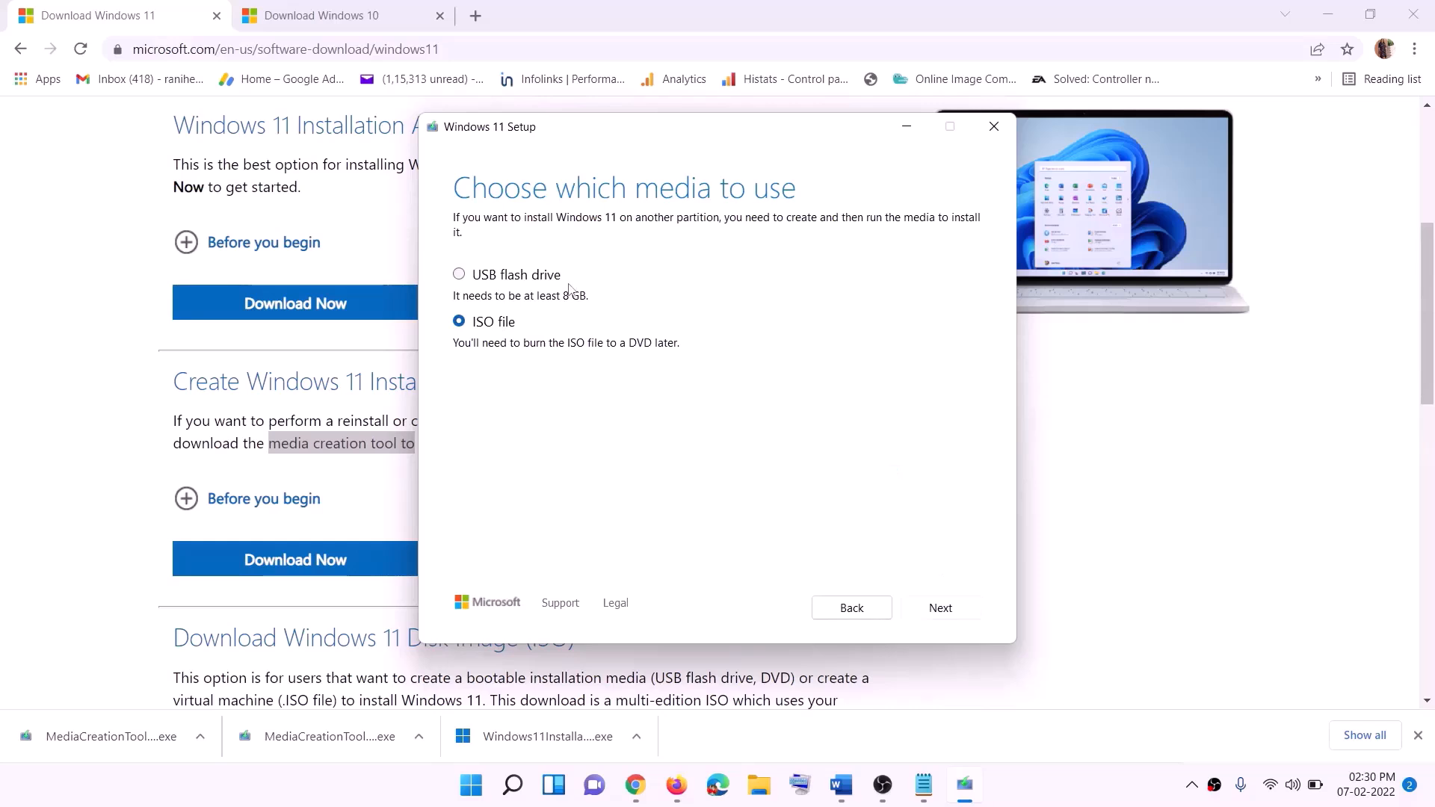
left_click(940, 607)
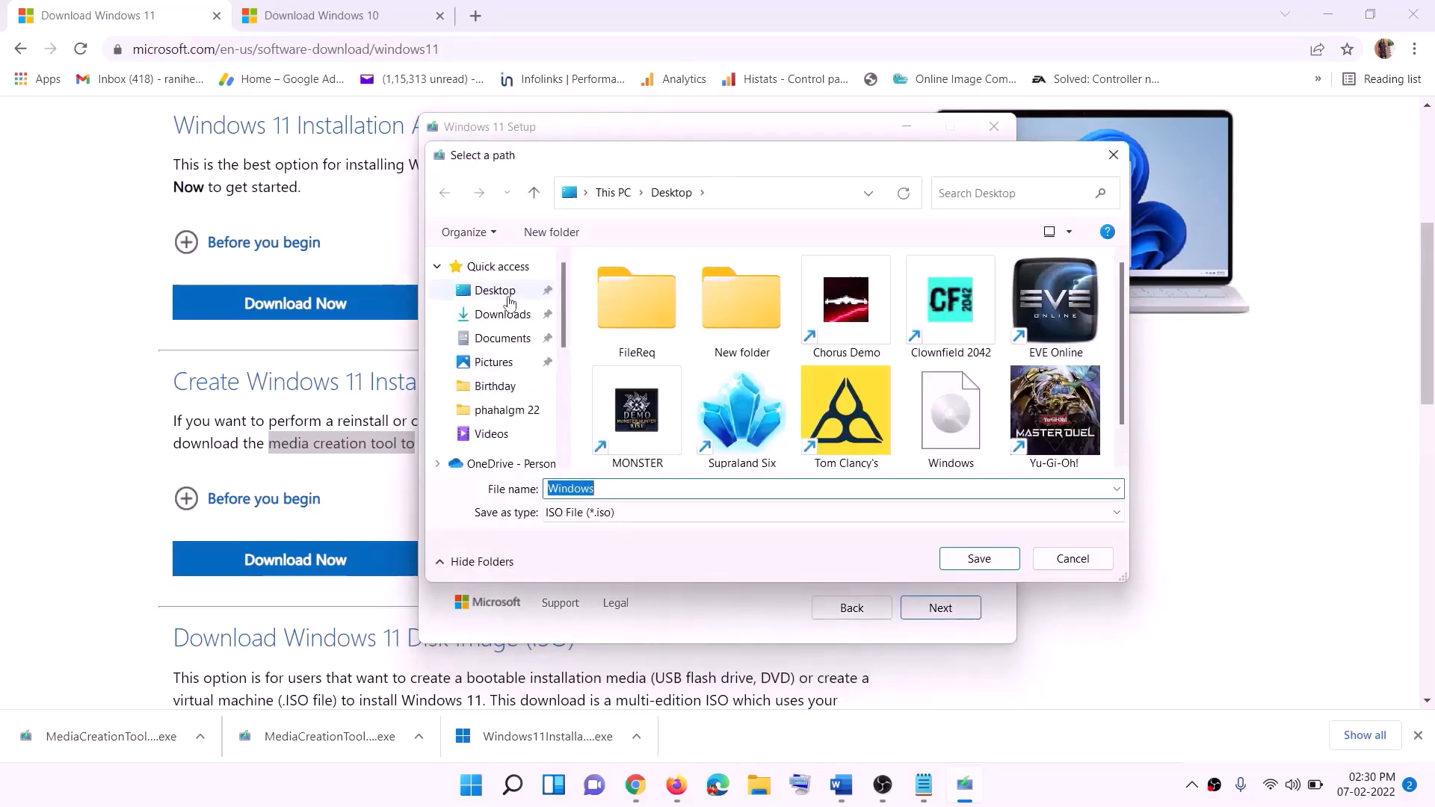
left_click(491, 294)
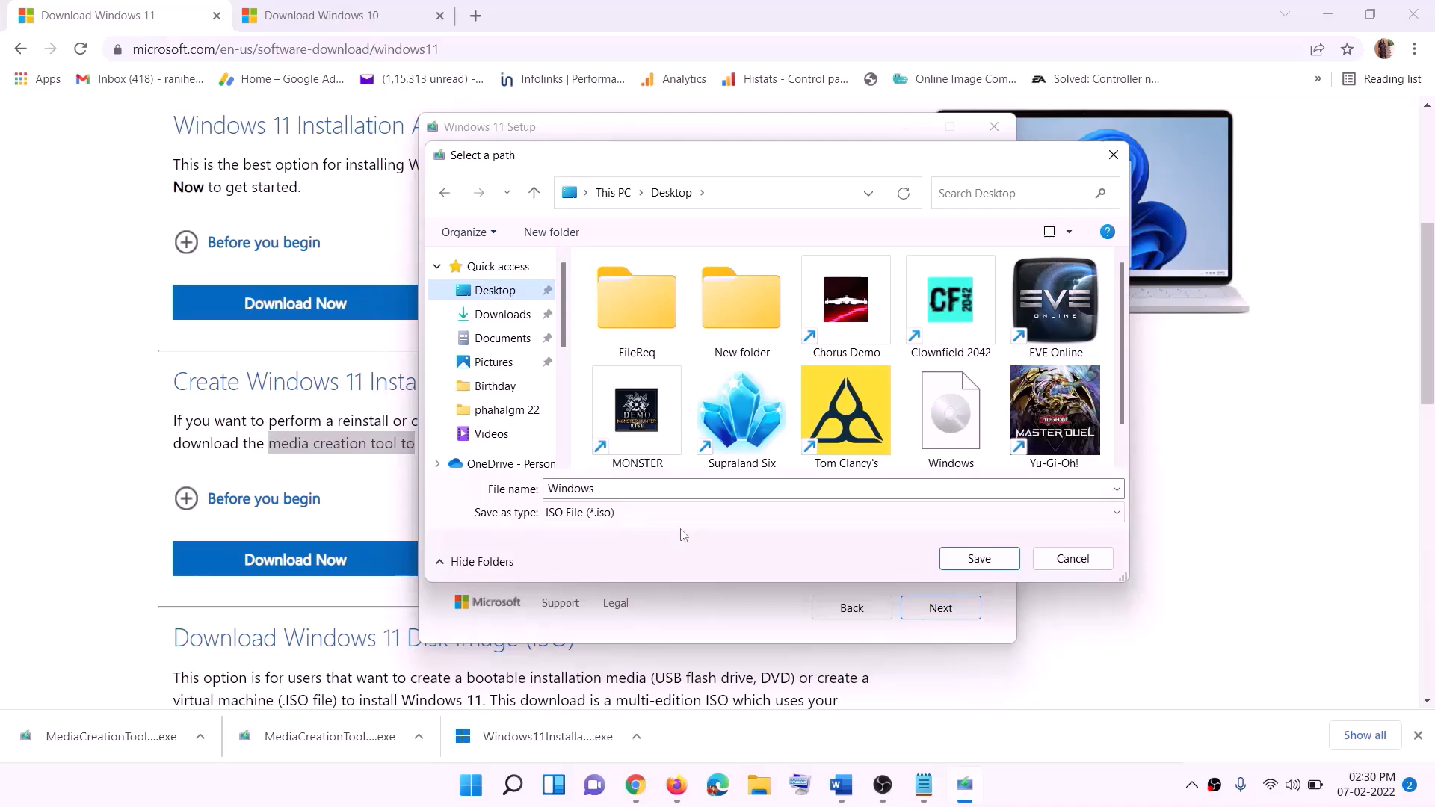
left_click(979, 559)
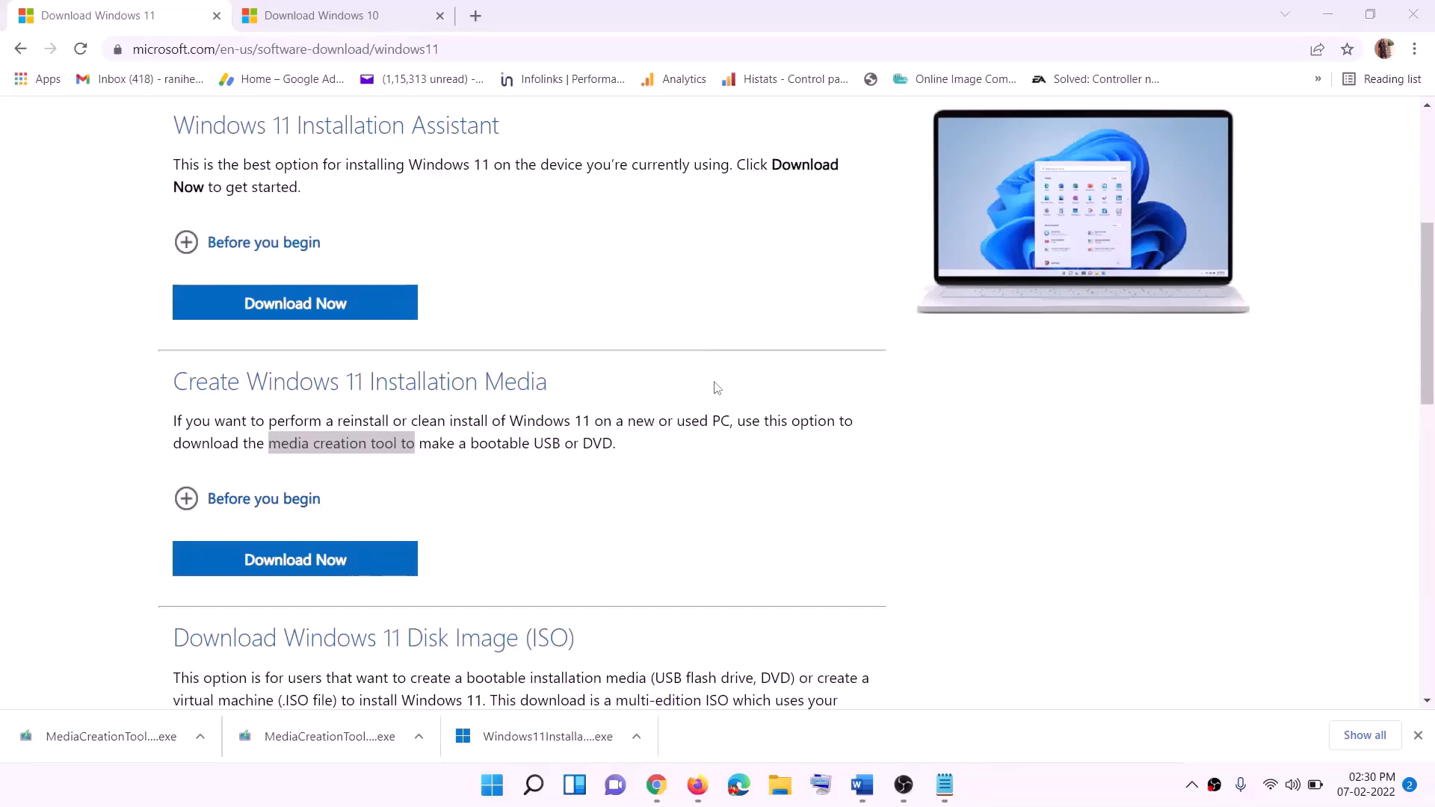
Show the desktop, move the Windows ISO file into the icon column under Wufix and open it
key("super+d")
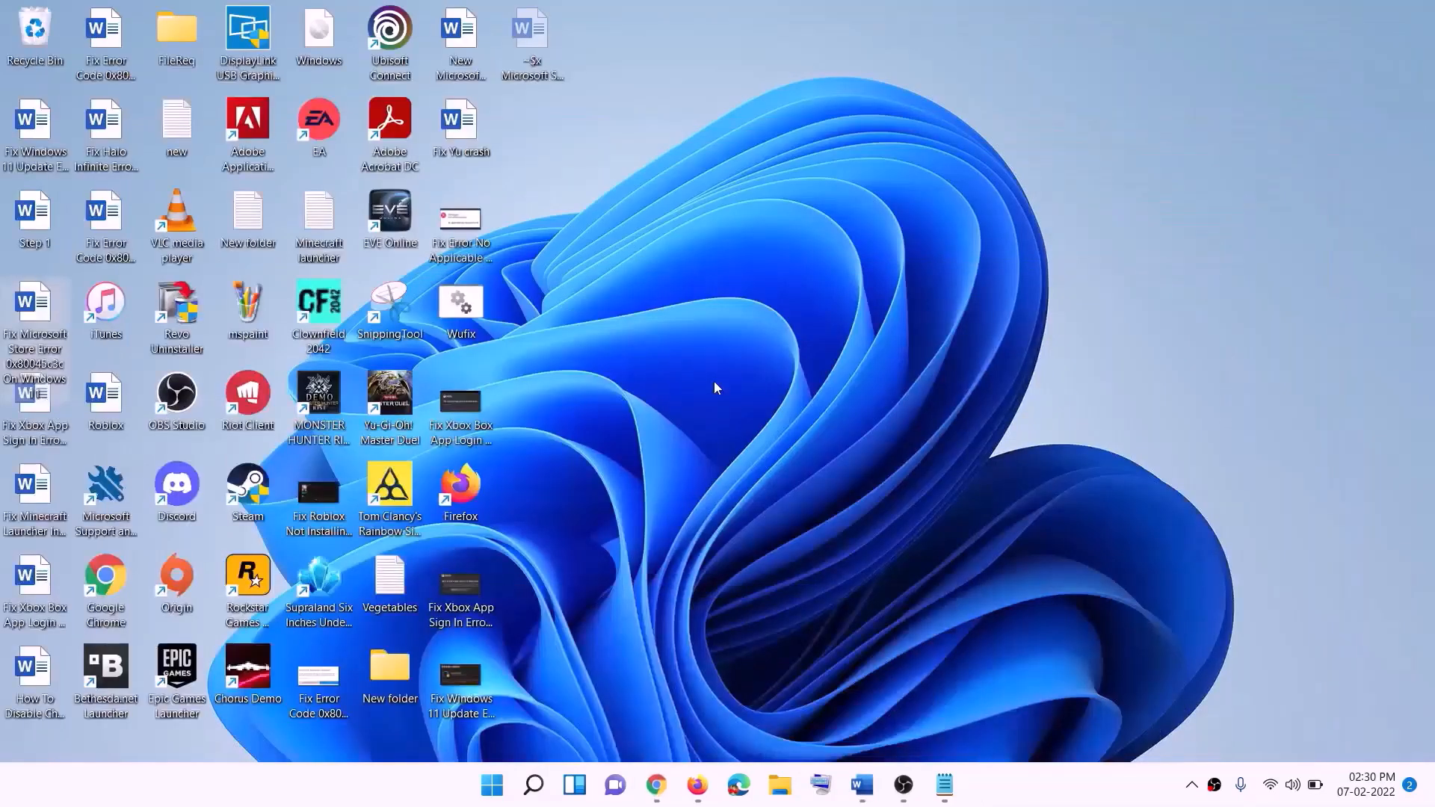
left_click_drag(340, 39, 464, 406)
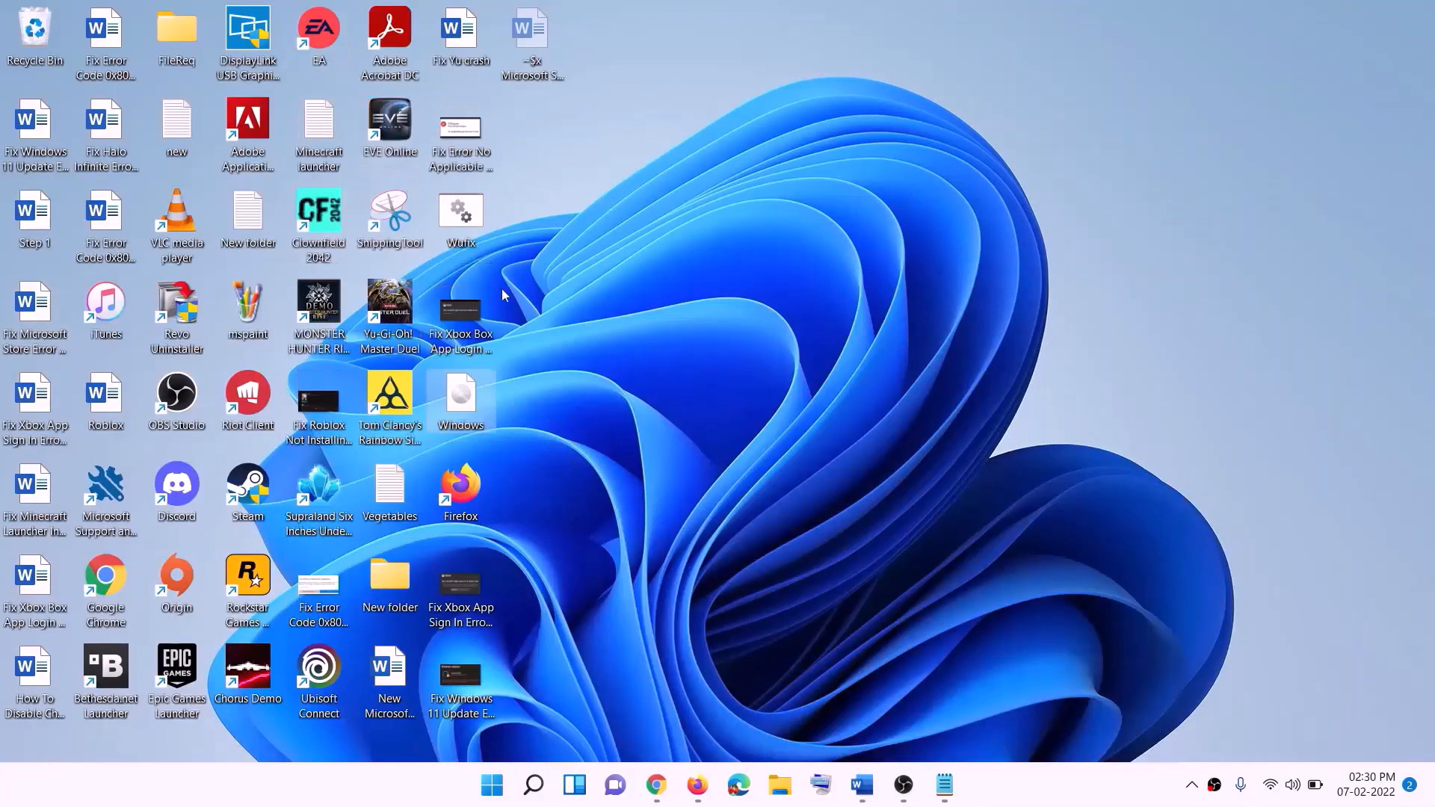
double_click(461, 396)
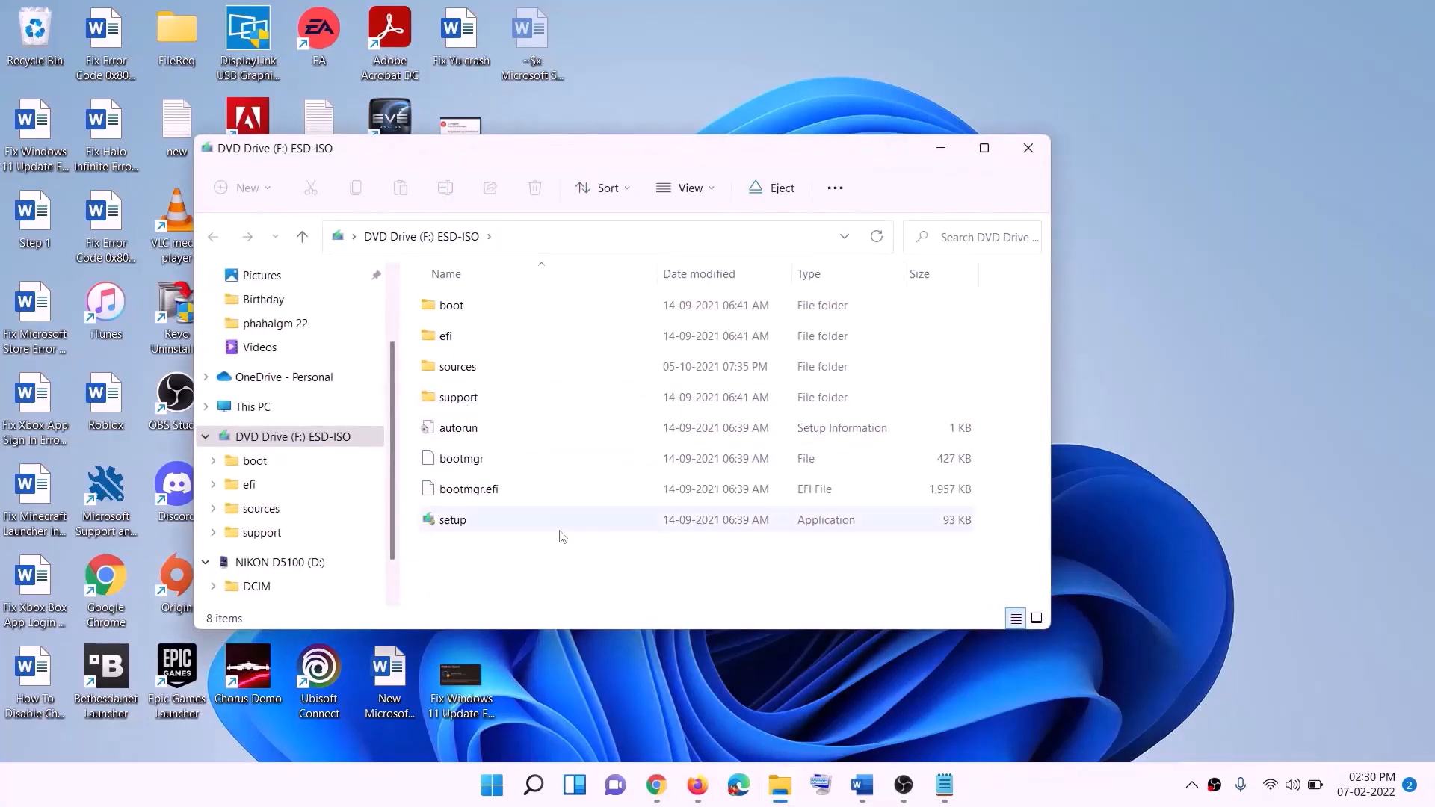
Run setup from the ESD-ISO drive, allow it to make changes and continue past the Install Windows 11 page
left_click(469, 523)
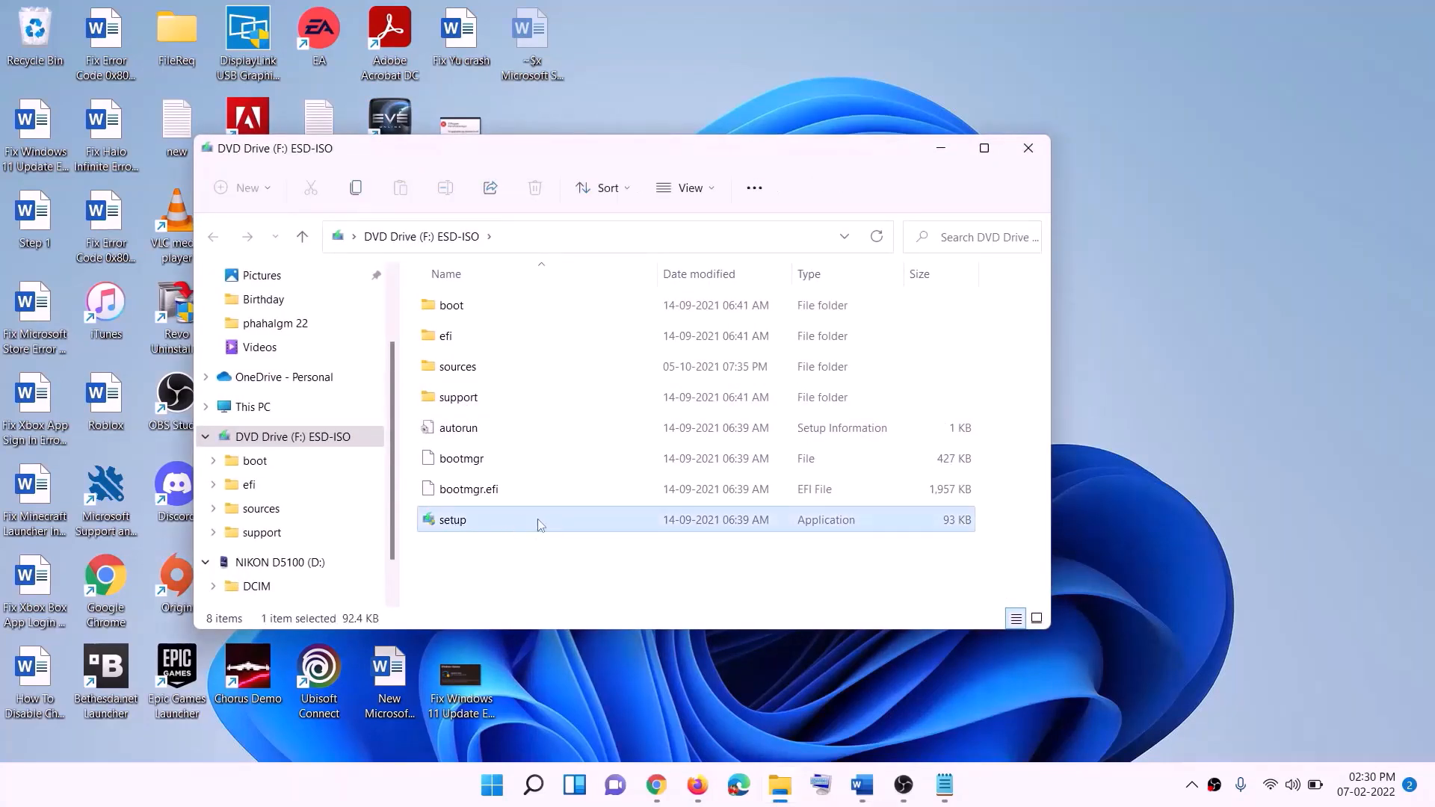
double_click(488, 521)
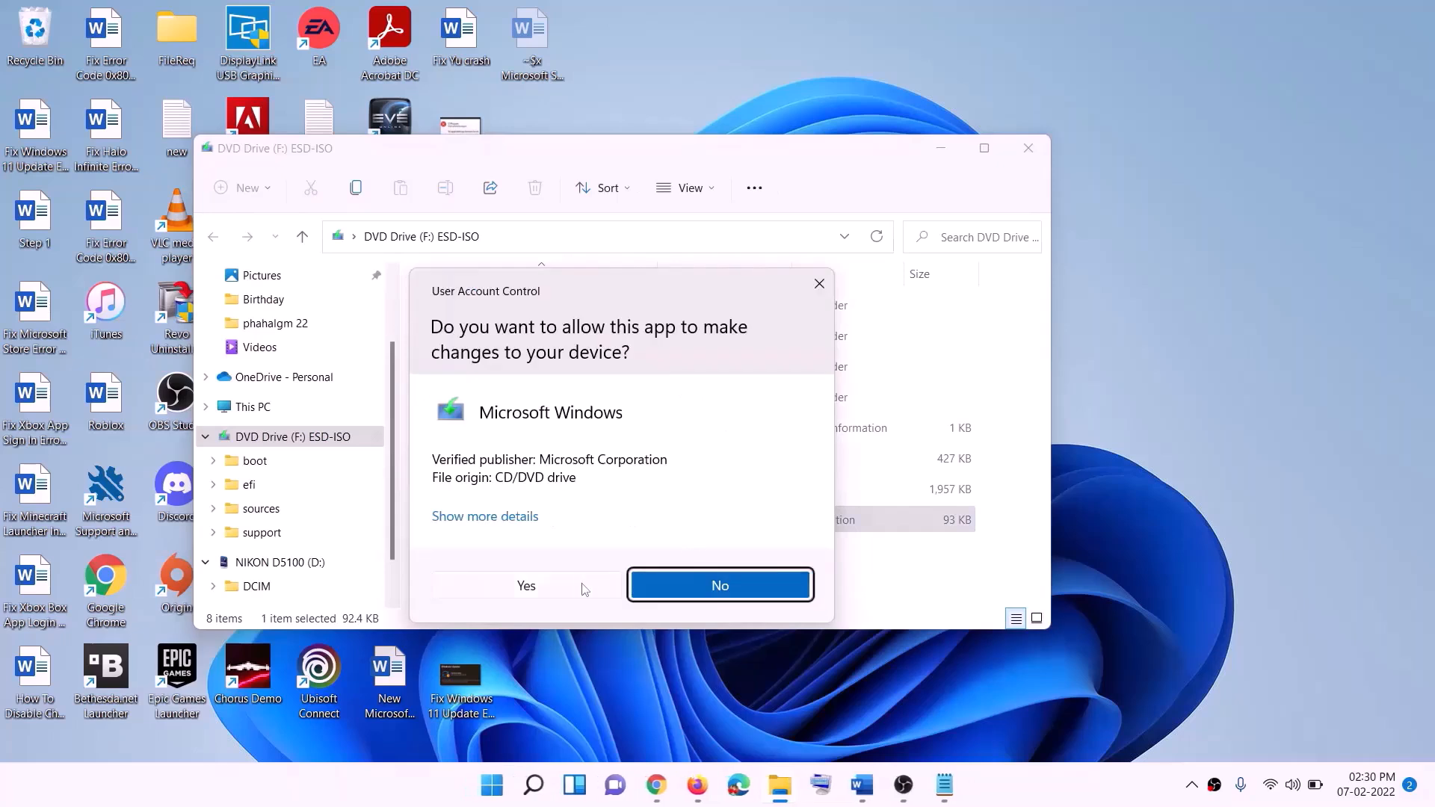
left_click(584, 589)
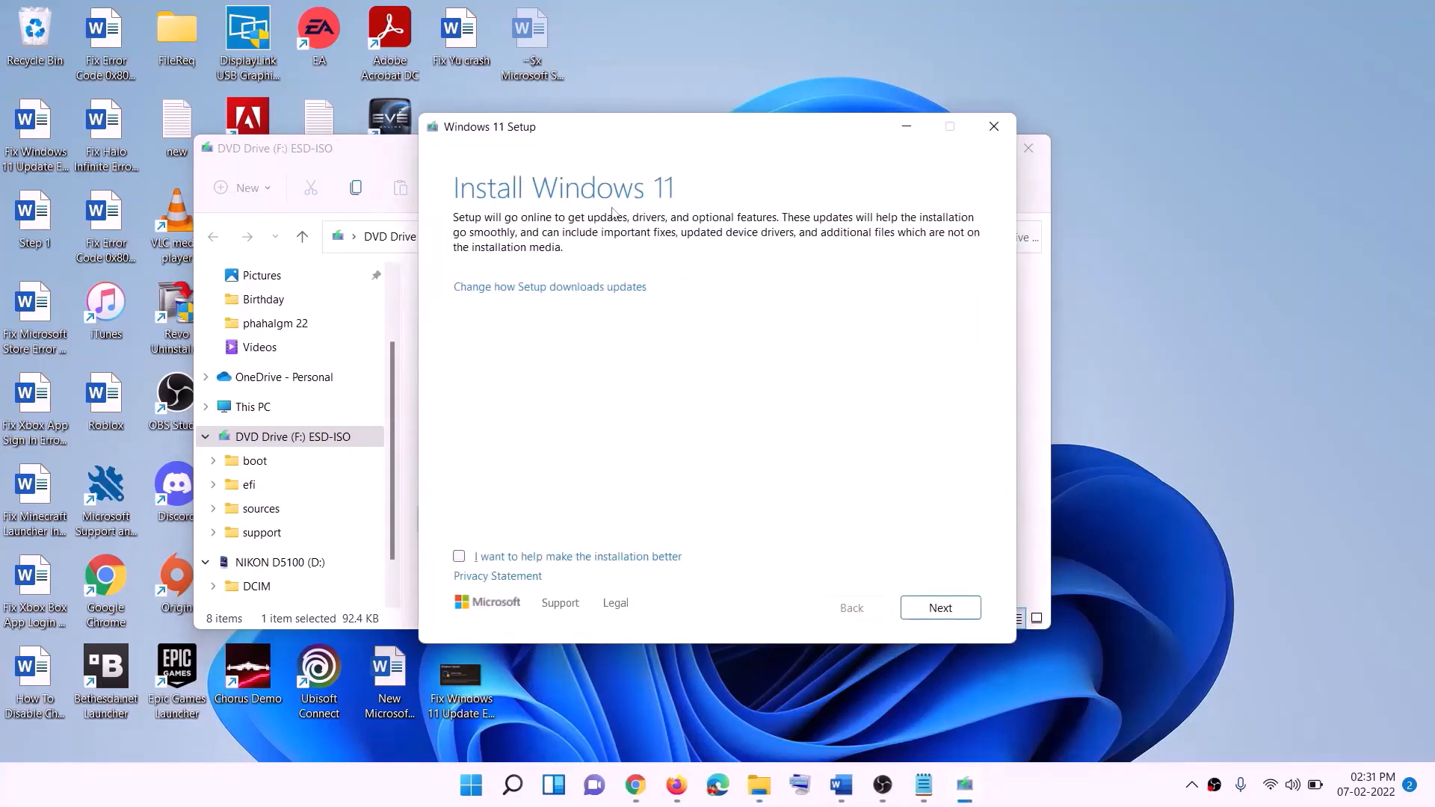
left_click(945, 609)
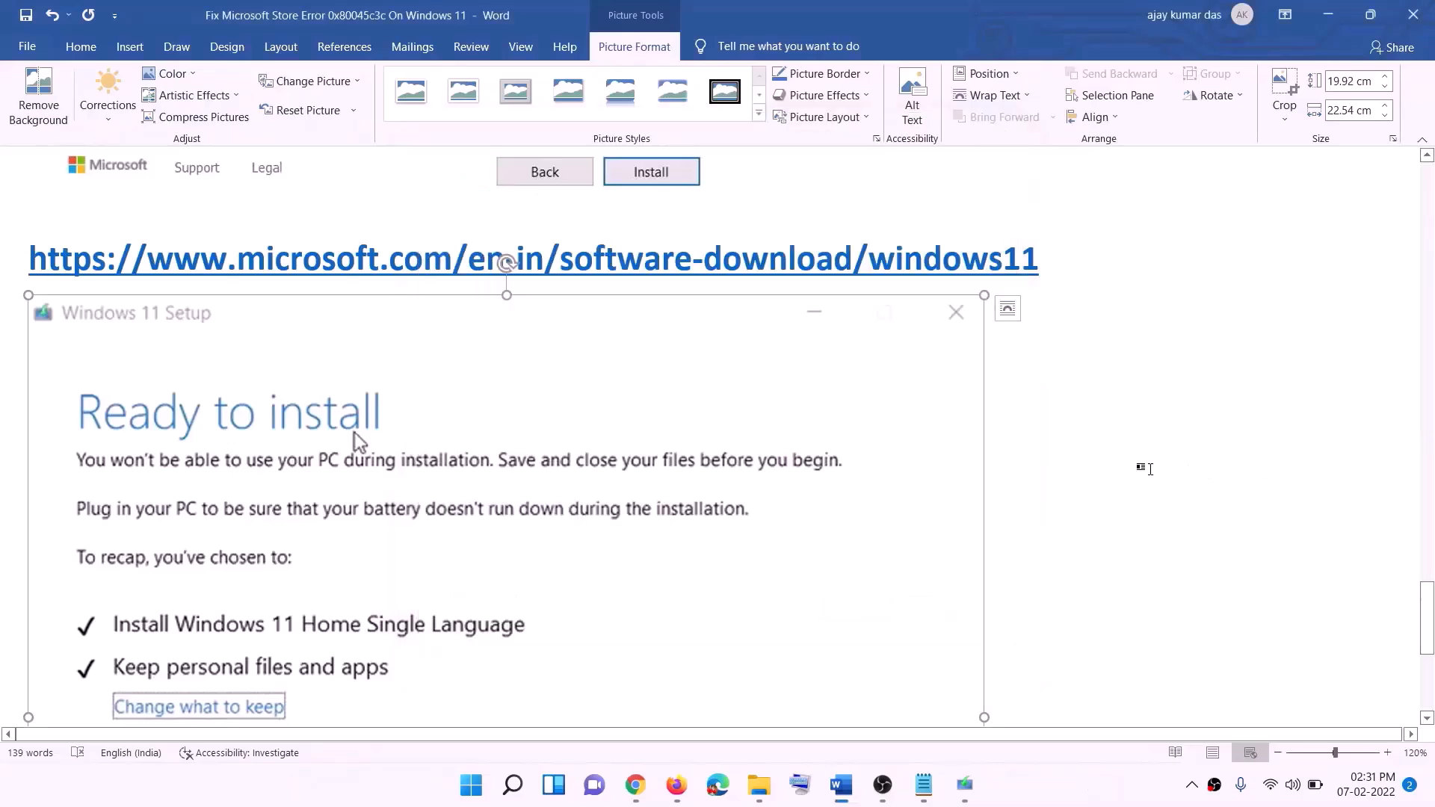
Examine the Ready to install screenshot in the Word document, including the choices to keep and the Install option
scroll(335, 374, "down", 2)
scroll(336, 373, "down", 1)
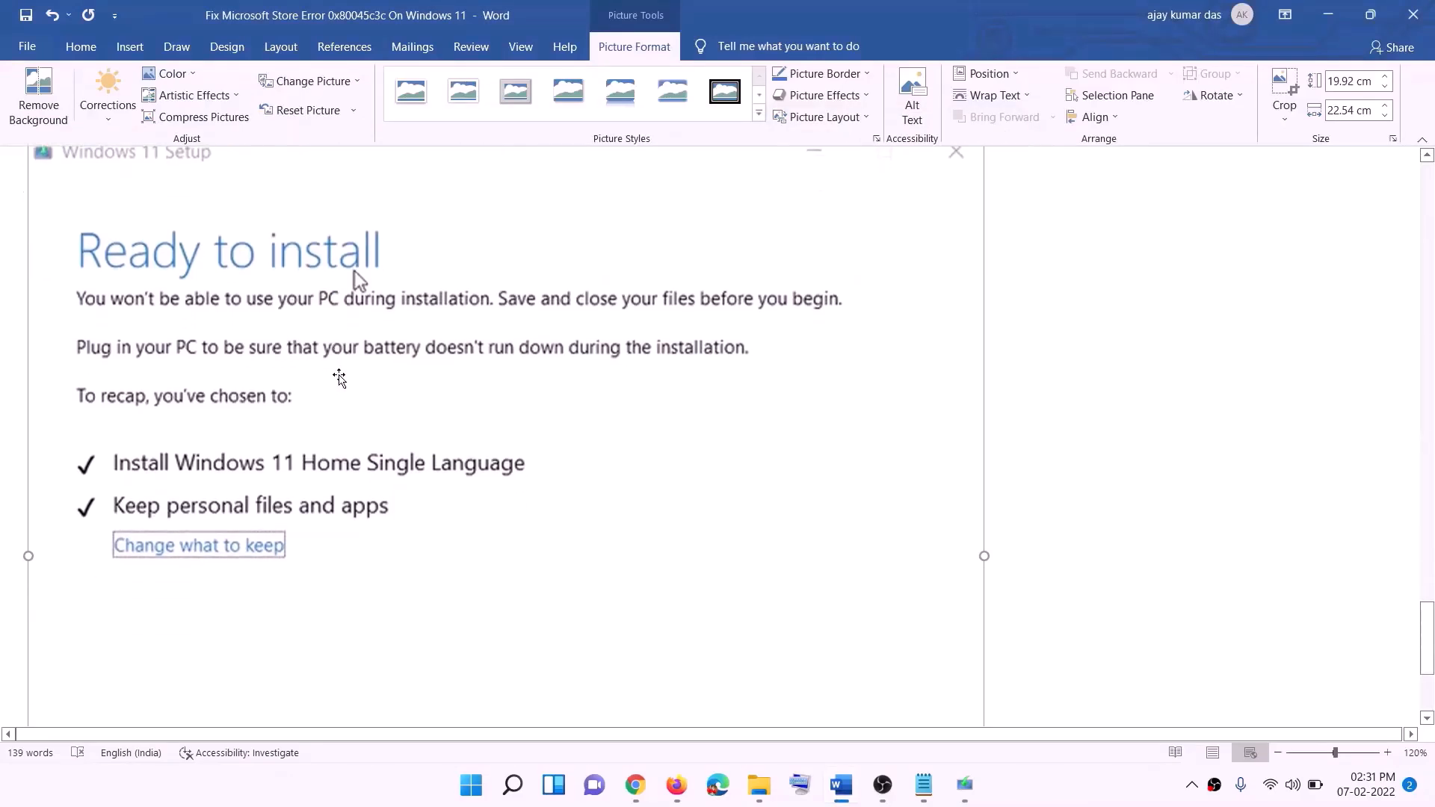
scroll(283, 472, "down", 1)
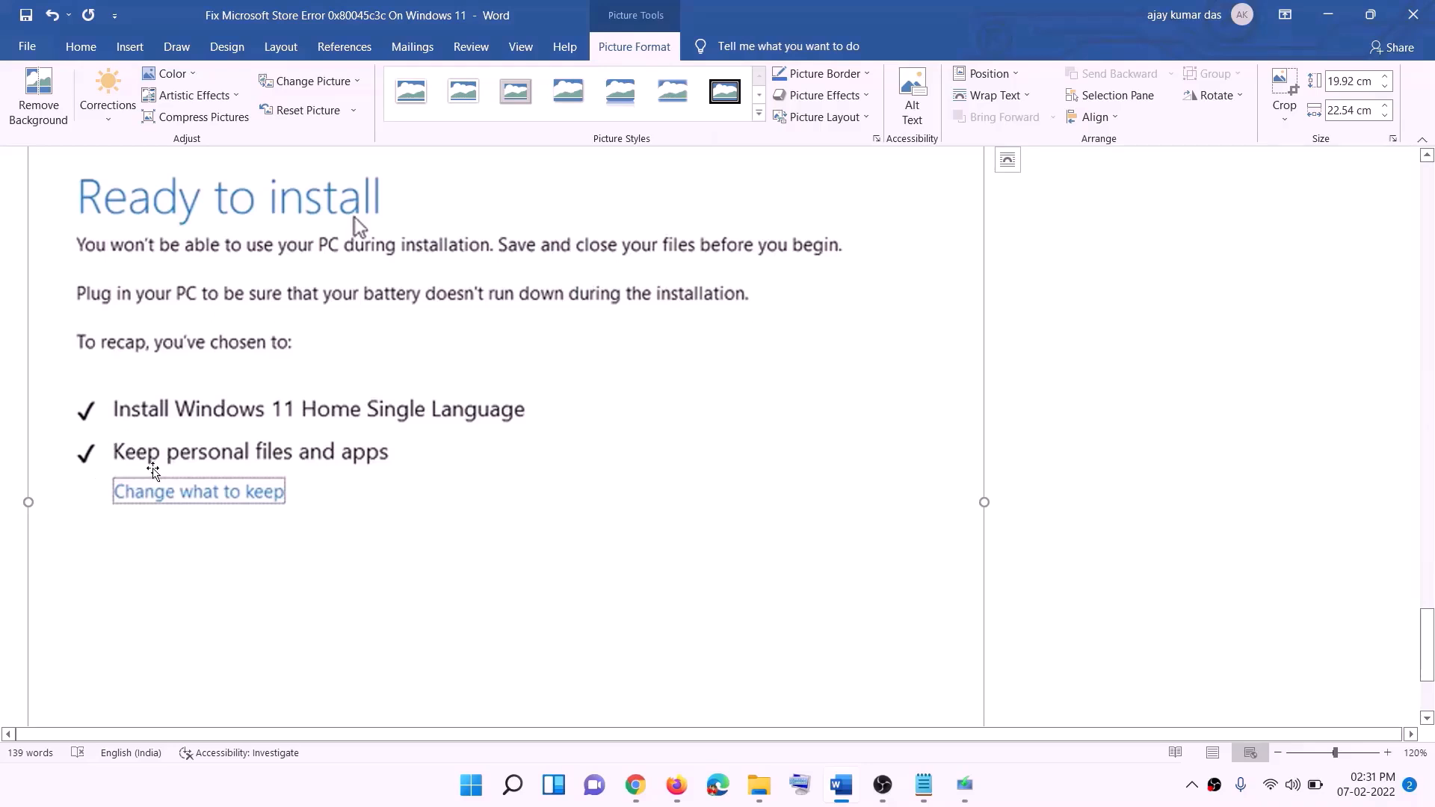
scroll(532, 468, "down", 3)
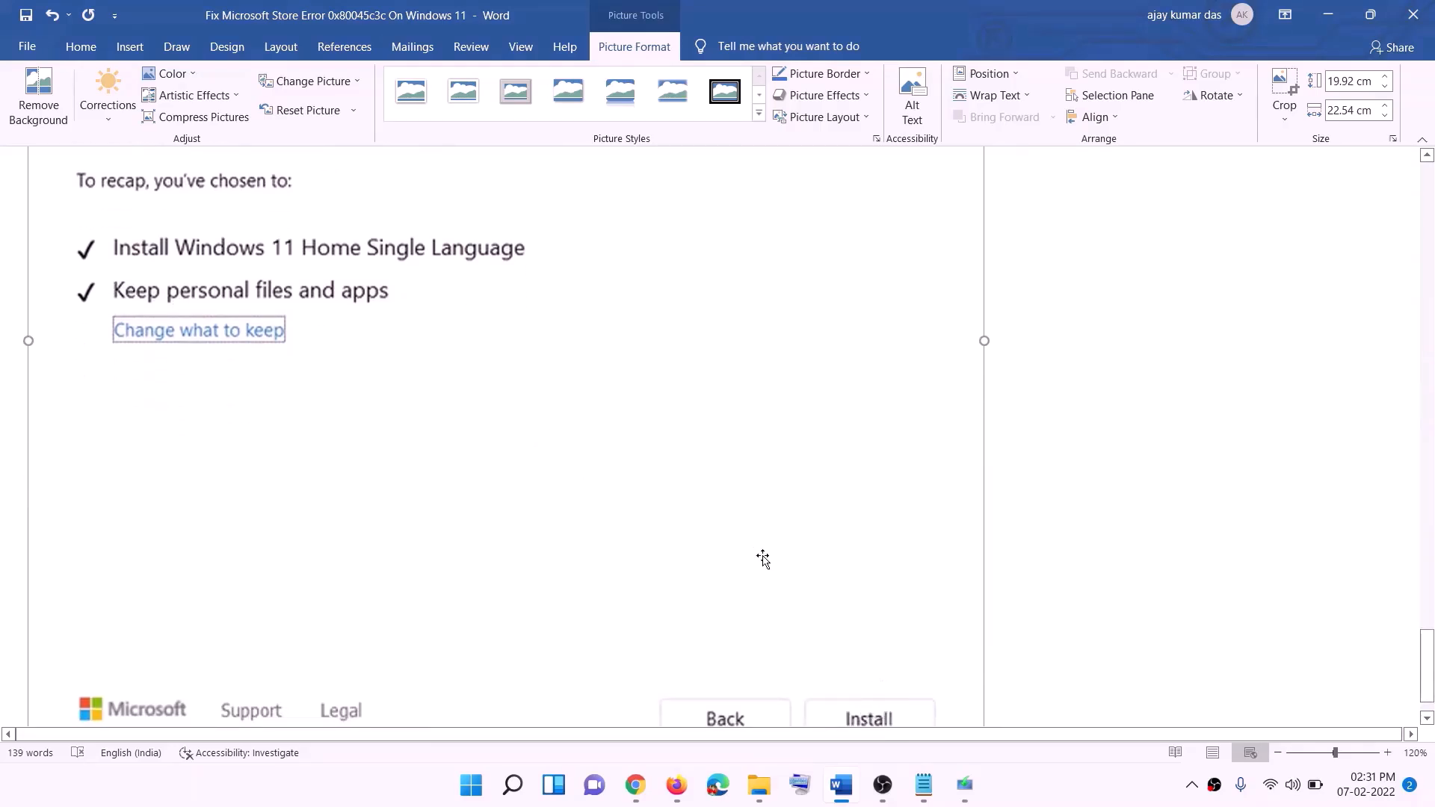
scroll(763, 560, "up", 7)
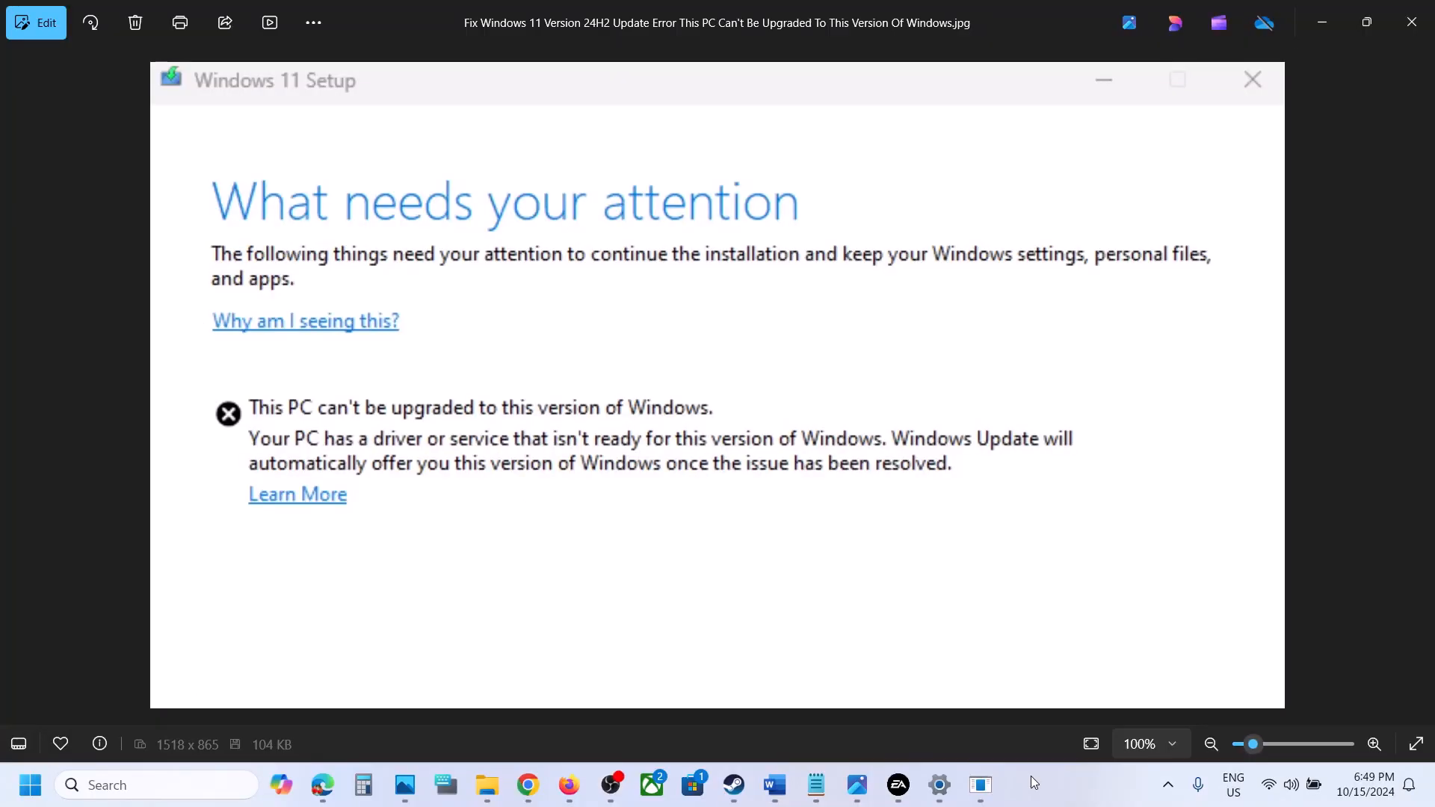
Bring up the About Windows window to check the installed Windows version
left_click(984, 798)
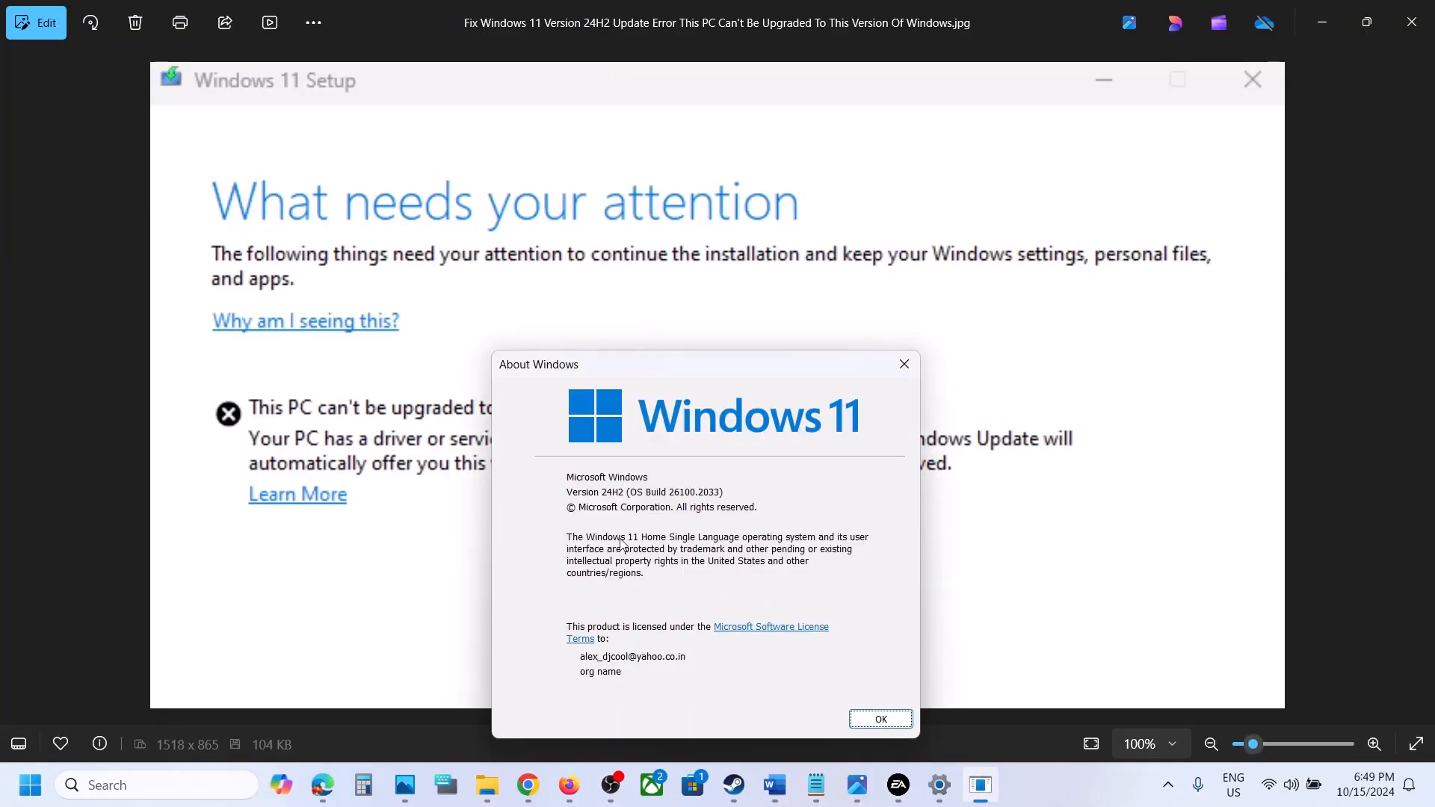